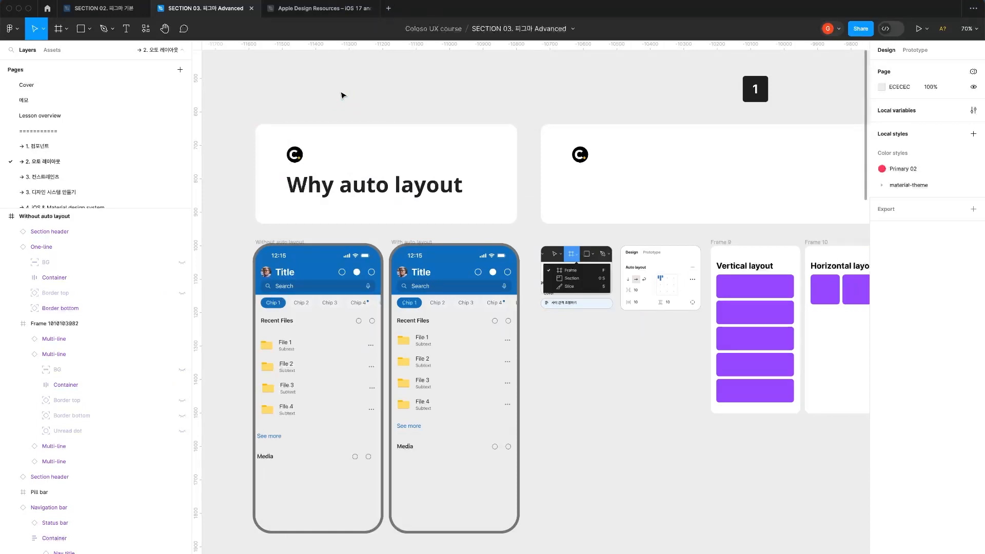
Examine the layer structures of the phone frames without and with auto layout.
{"action": "left_click", "coordinate": [272, 241]}
{"action": "scroll", "coordinate": [67, 308], "scroll_direction": "up", "scroll_amount": 3}
{"action": "scroll", "coordinate": [66, 308], "scroll_direction": "down", "scroll_amount": 10}
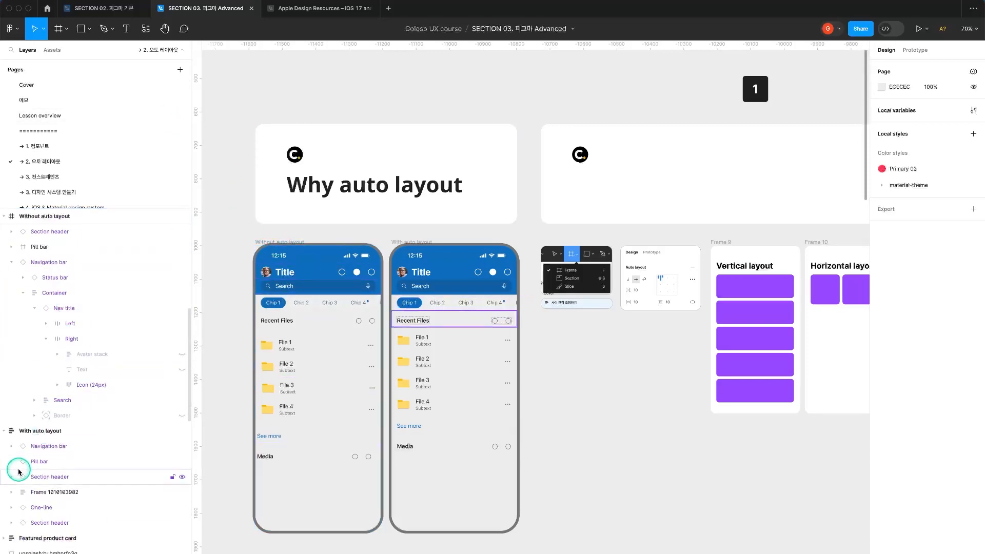
{"action": "left_click", "coordinate": [8, 433]}
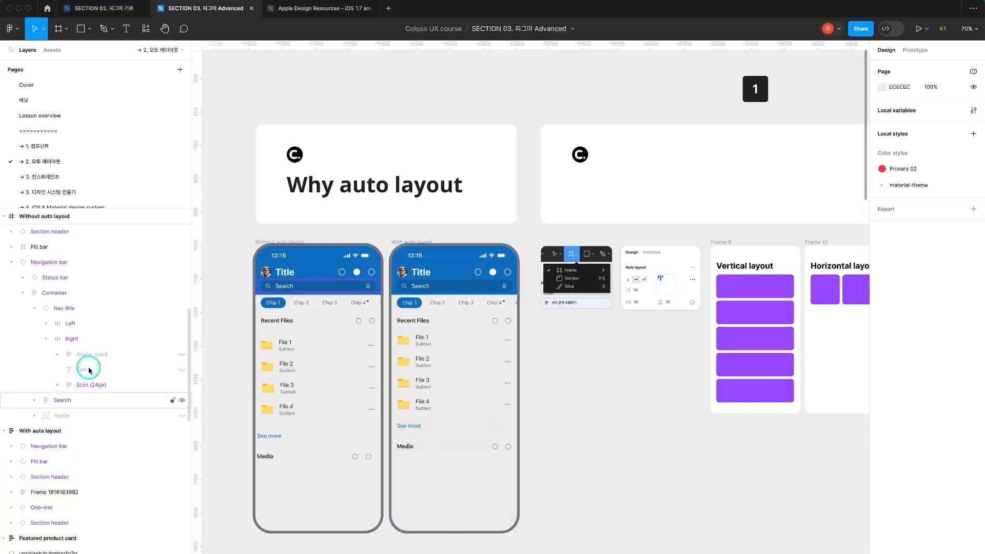
Move the File 1 row below File 4 in the file list of the With auto layout screen.
{"action": "left_click", "coordinate": [412, 341]}
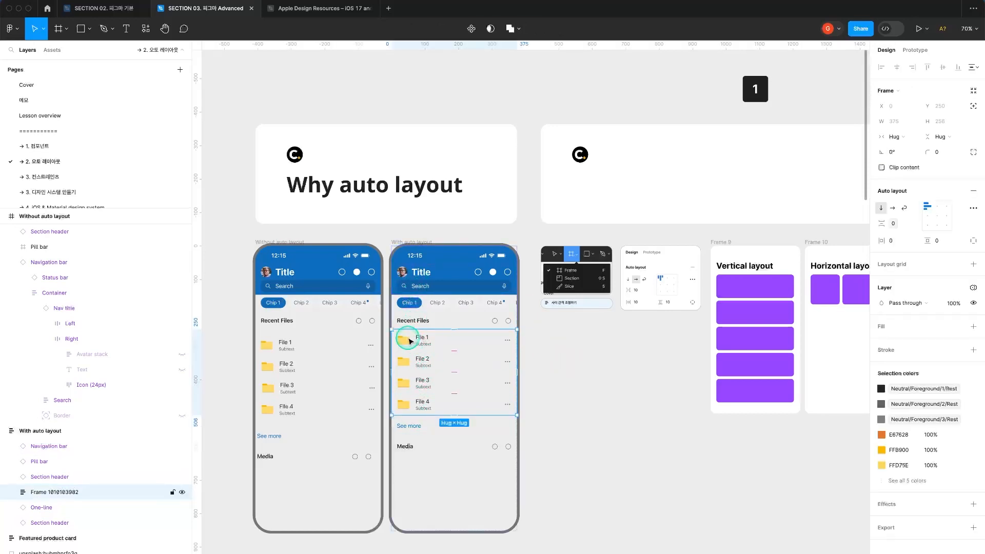
{"action": "left_click_drag", "start_coordinate": [420, 341], "coordinate": [440, 411]}
{"action": "left_click", "coordinate": [555, 412]}
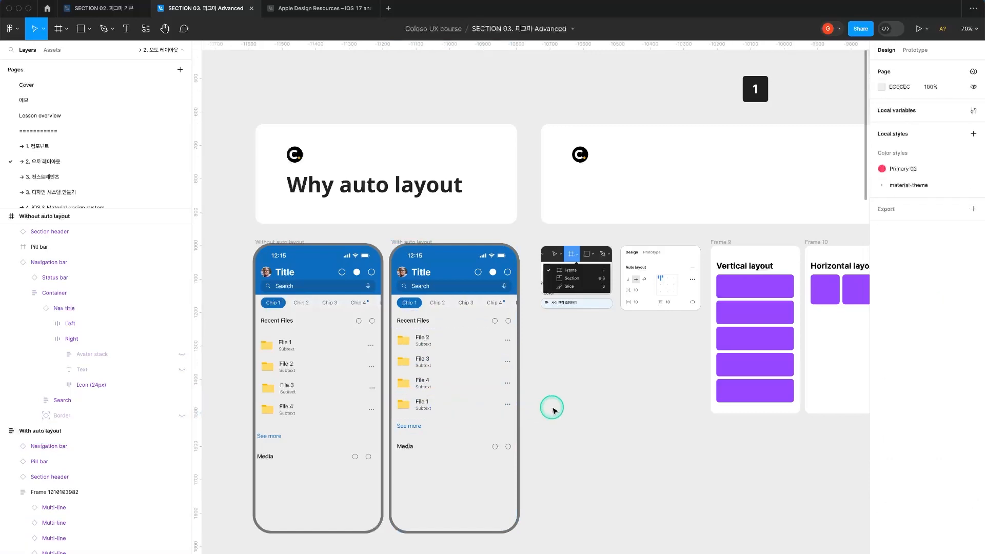
Remove auto layout from the With auto layout screen's file list and move the File 1 row up onto the File 3 row.
{"action": "left_click", "coordinate": [444, 395]}
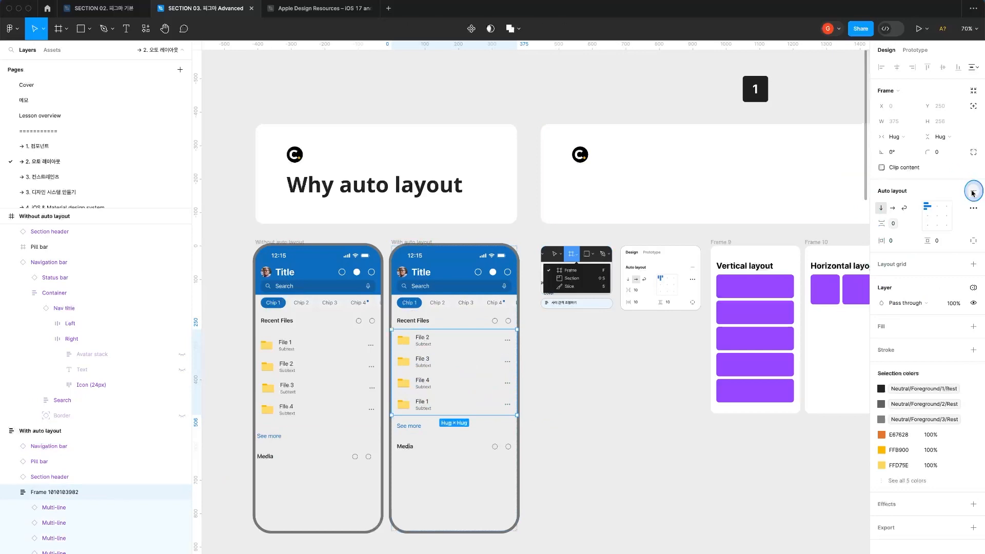
{"action": "left_click", "coordinate": [440, 405]}
{"action": "left_click_drag", "start_coordinate": [440, 405], "coordinate": [415, 370]}
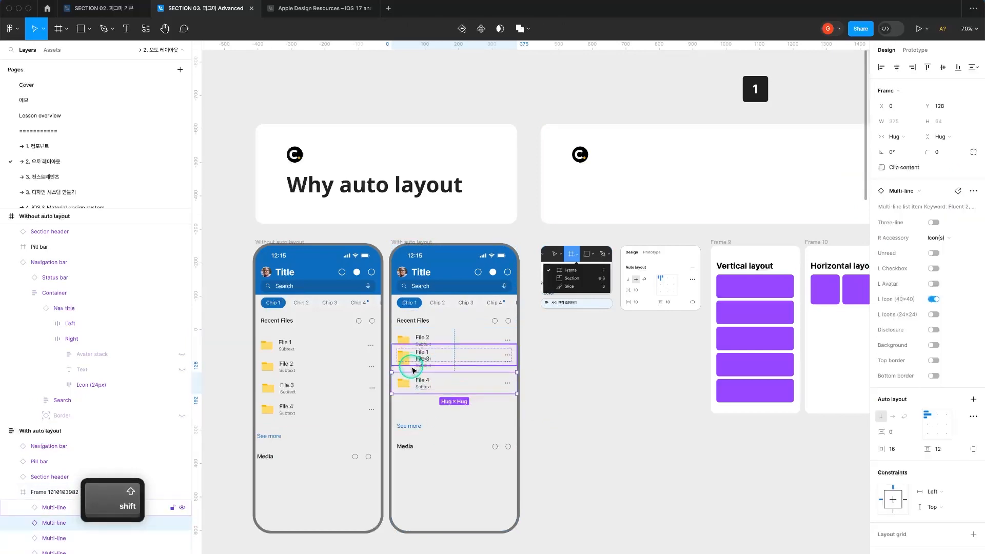
Shift the File 3 and File 4 rows down to make room for File 1 beneath File 2.
{"action": "left_click", "coordinate": [412, 364], "text": "shift"}
{"action": "left_click", "coordinate": [414, 362], "text": "shift"}
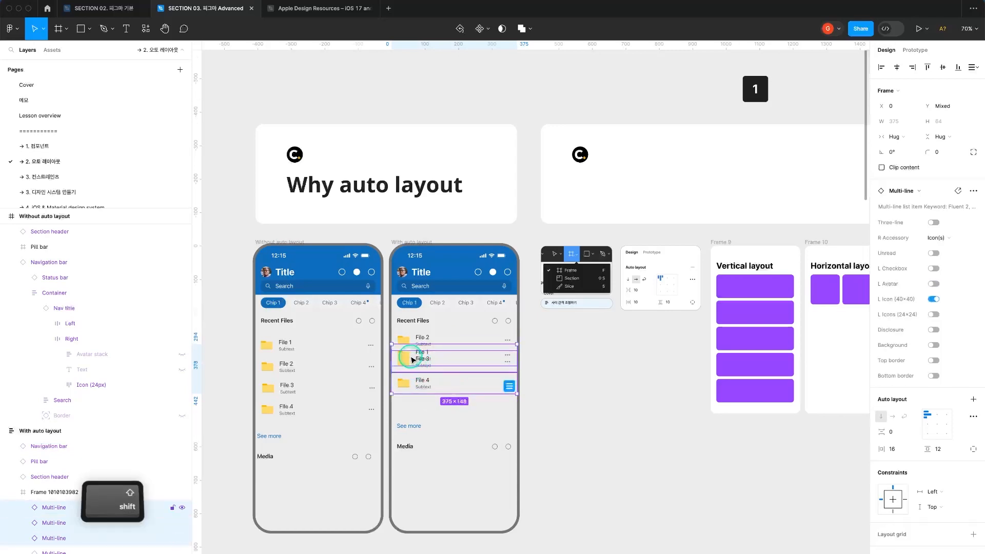
{"action": "left_click_drag", "start_coordinate": [418, 383], "coordinate": [423, 407]}
{"action": "left_click", "coordinate": [528, 396]}
{"action": "left_click_drag", "start_coordinate": [445, 376], "coordinate": [436, 396]}
Compare the row spacing and alignment of the file lists in the two phone screens up close.
{"action": "key", "text": "z"}
{"action": "left_click_drag", "start_coordinate": [381, 286], "coordinate": [565, 438]}
{"action": "left_click", "coordinate": [316, 321]}
{"action": "left_click", "coordinate": [335, 375]}
{"action": "left_click", "coordinate": [393, 440]}
{"action": "left_click", "coordinate": [725, 413]}
{"action": "key", "text": "z"}
{"action": "left_click", "coordinate": [722, 413], "text": "alt"}
{"action": "key", "text": "space"}
{"action": "left_click_drag", "start_coordinate": [721, 415], "coordinate": [732, 364]}
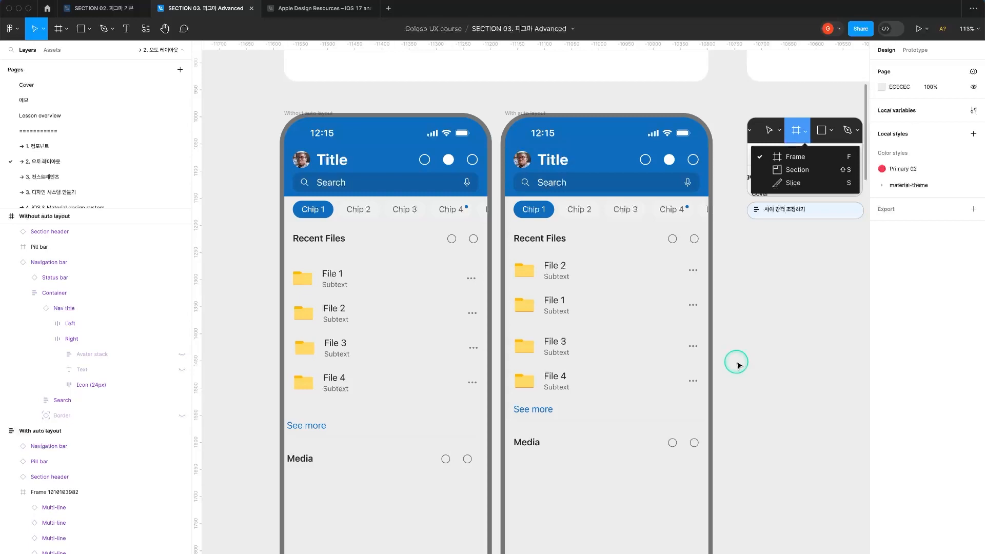
Check the file names' alignment in the Without auto layout screen with a vertical line about 346 px long, and delete the line.
{"action": "left_click", "coordinate": [309, 119]}
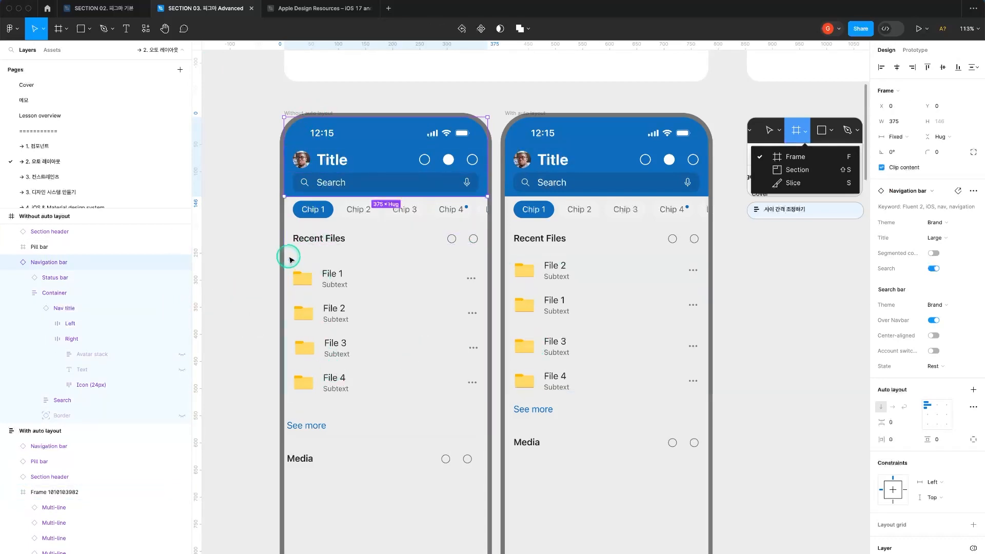
{"action": "key", "text": "l"}
{"action": "left_click_drag", "start_coordinate": [325, 247], "coordinate": [328, 434]}
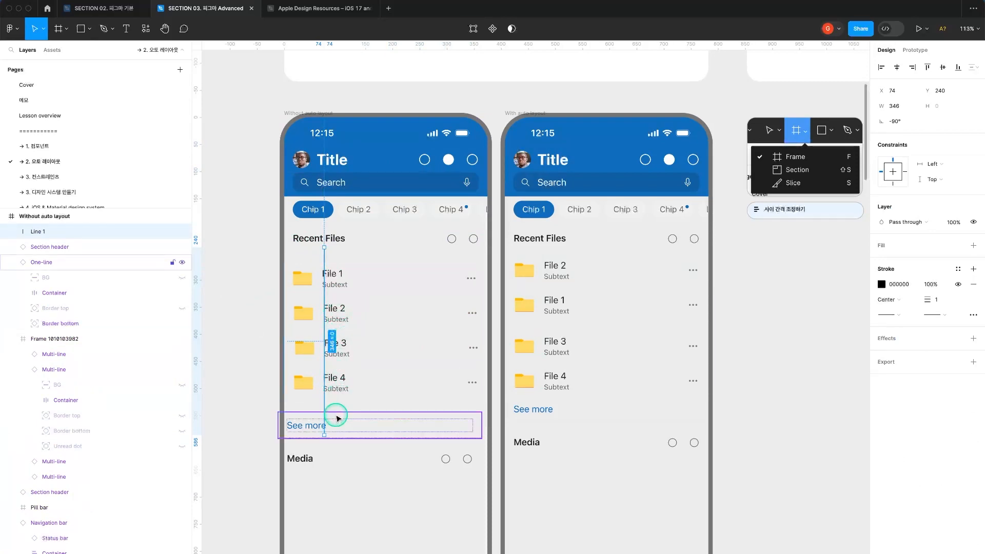
{"action": "key", "text": "Delete"}
Apply auto layout to the file list frame in the Without auto layout screen.
{"action": "left_click", "coordinate": [328, 388]}
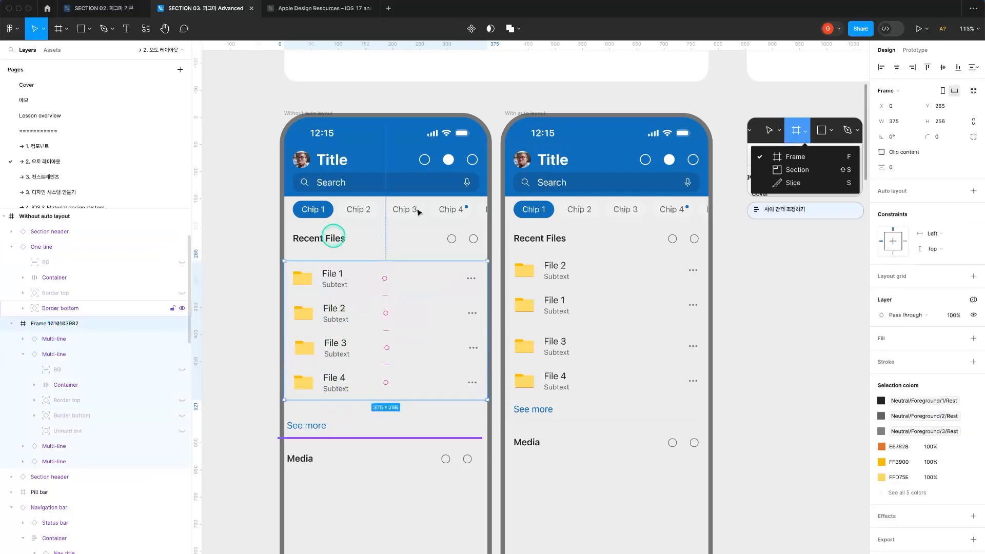
{"action": "key", "text": "alt"}
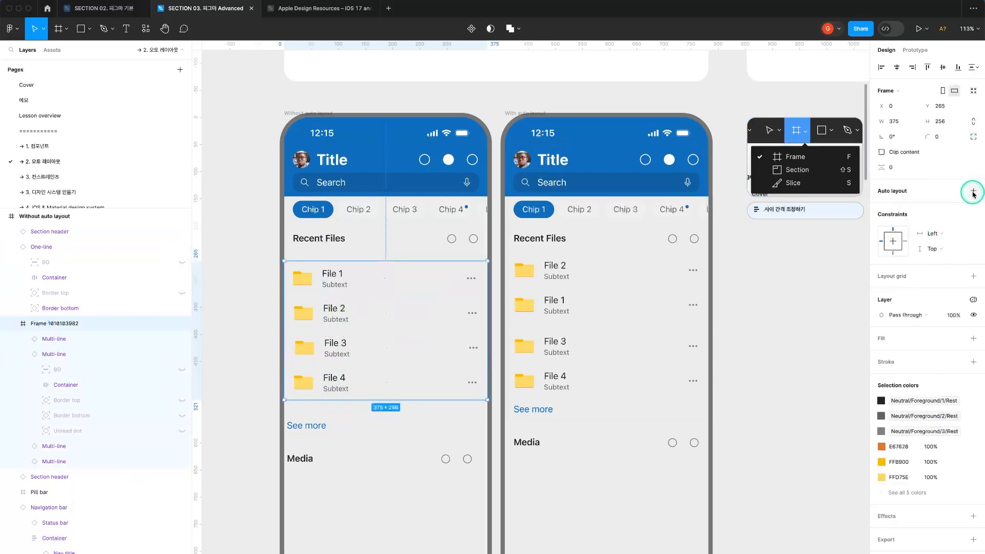
{"action": "left_click", "coordinate": [973, 192]}
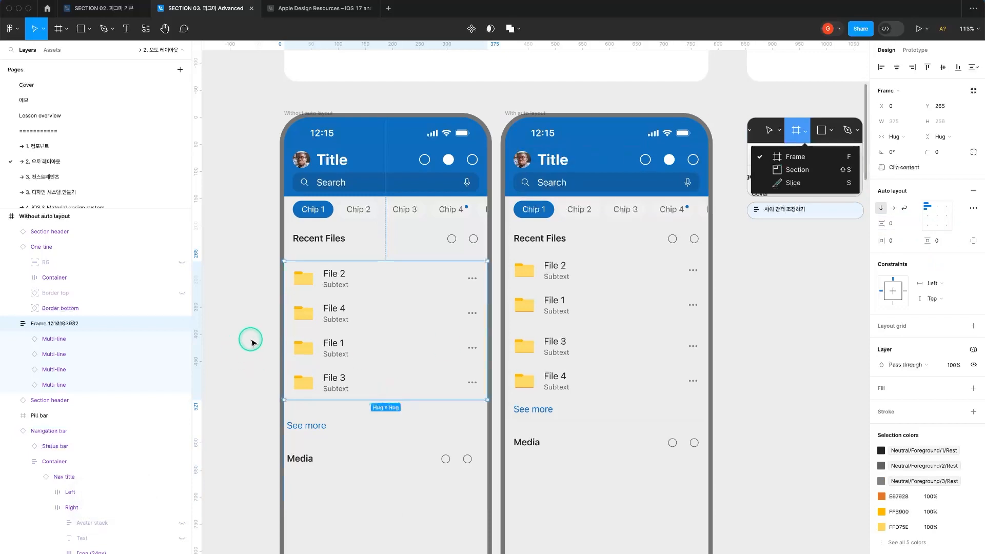
Draw a vertical line about 370 px long along the file names and nudge it to X 72.
{"action": "key", "text": "l"}
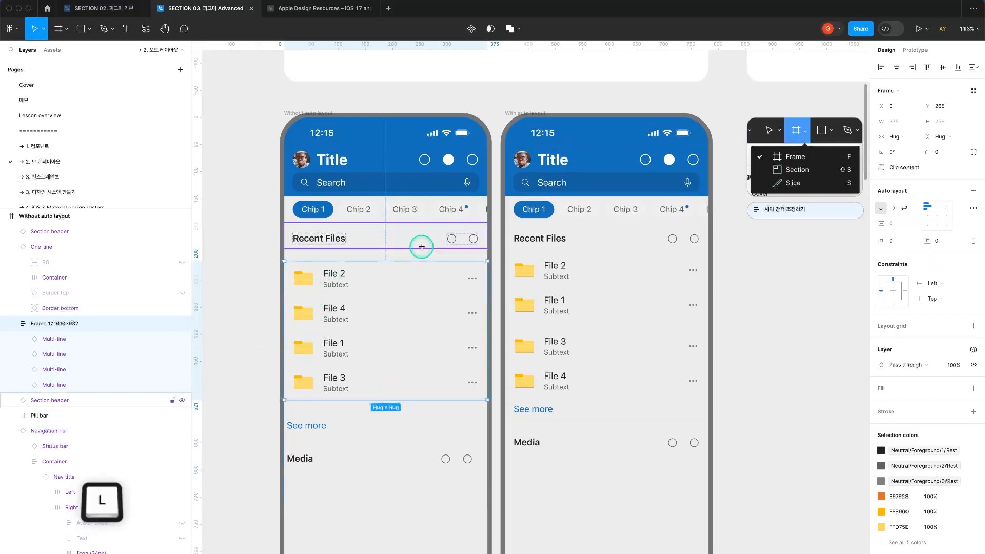
{"action": "left_click_drag", "start_coordinate": [325, 248], "coordinate": [326, 449]}
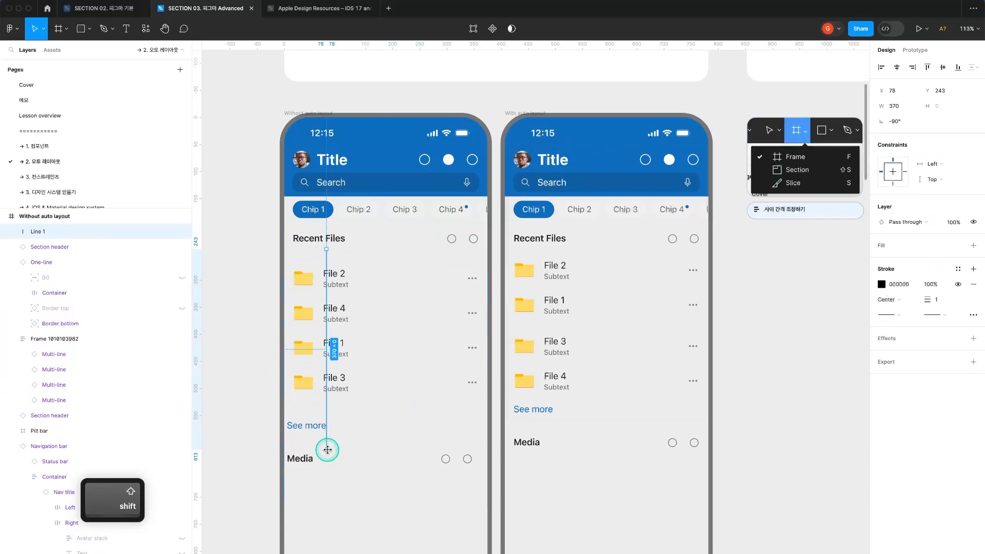
{"action": "key", "text": "Left"}
{"action": "key", "text": "Left"}
{"action": "key", "text": "Left"}
{"action": "key", "text": "Left"}
{"action": "key", "text": "Left"}
{"action": "key", "text": "Left"}
Check the four file rows against the vertical line, and delete the line.
{"action": "left_click", "coordinate": [334, 393]}
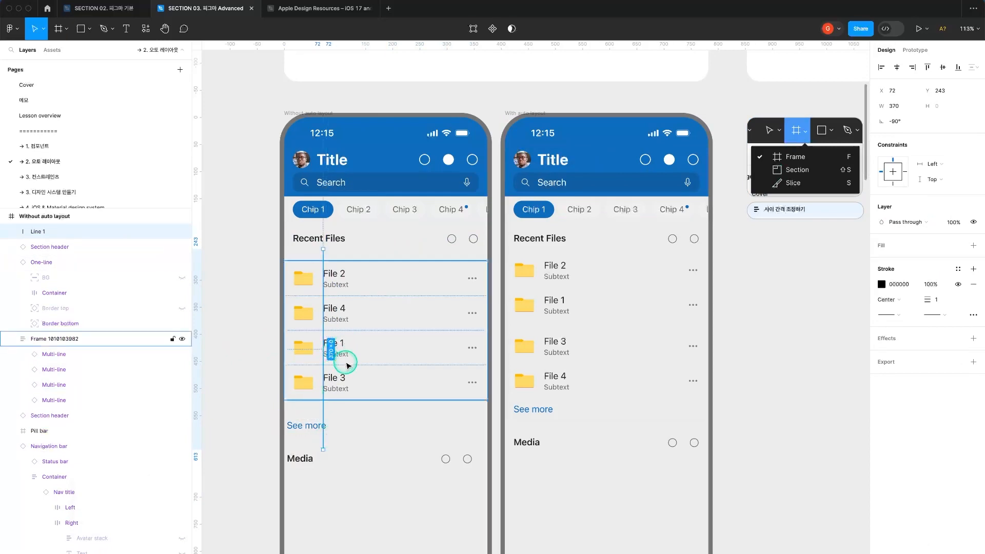
{"action": "left_click", "coordinate": [345, 374]}
{"action": "left_click", "coordinate": [351, 339], "text": "shift"}
{"action": "left_click", "coordinate": [357, 316], "text": "shift"}
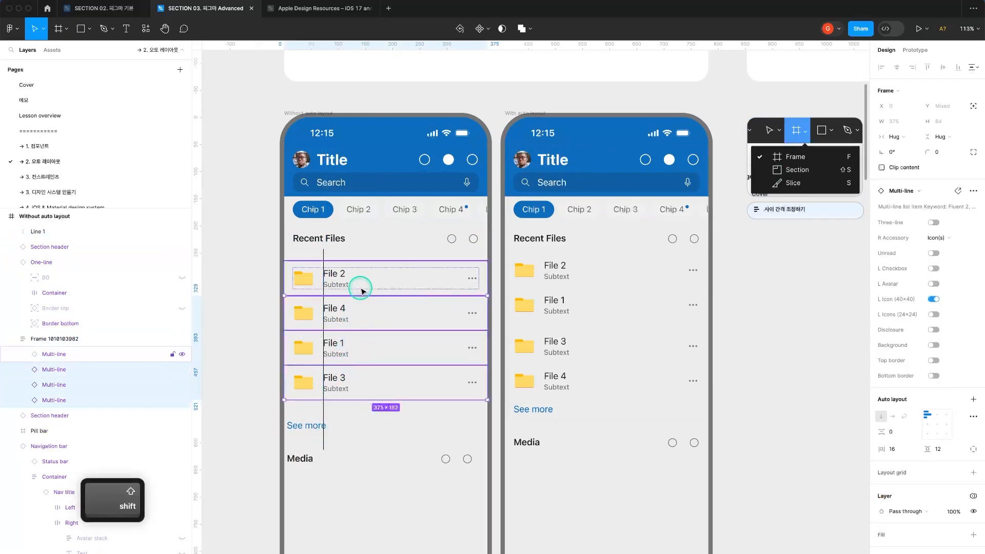
{"action": "left_click", "coordinate": [357, 291], "text": "shift"}
{"action": "left_click", "coordinate": [323, 410]}
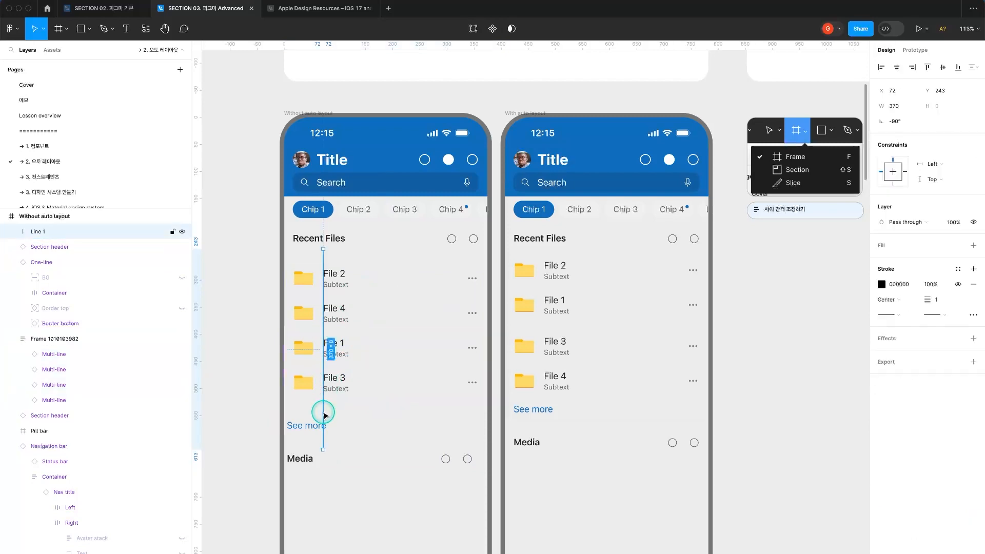
{"action": "key", "text": "Delete"}
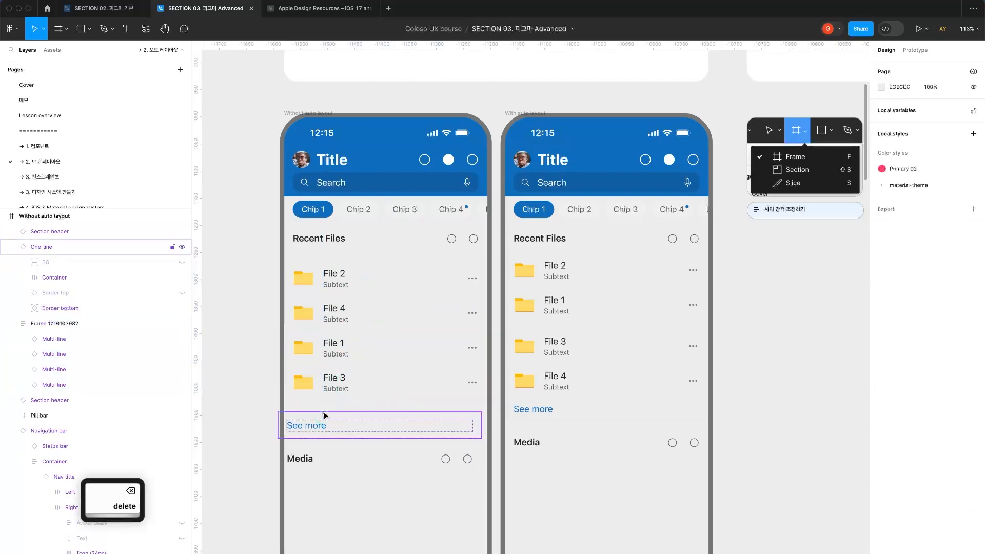
Wrap the file list, See more row and Media header in one auto layout frame and position it at X 0, Y 250.
{"action": "left_click", "coordinate": [319, 424]}
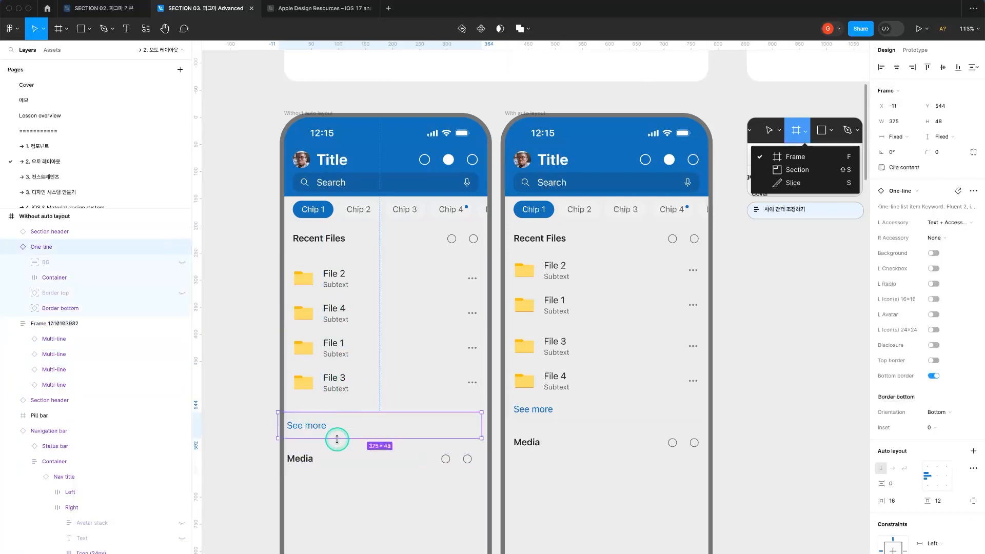
{"action": "left_click", "coordinate": [354, 451], "text": "shift"}
{"action": "left_click", "coordinate": [344, 376], "text": "shift"}
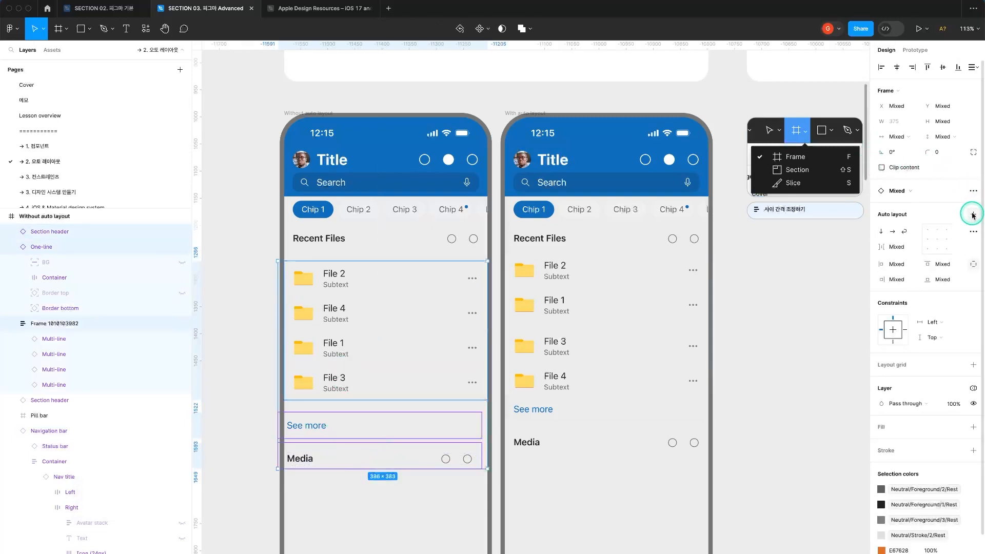
{"action": "left_click", "coordinate": [972, 205]}
{"action": "left_click", "coordinate": [339, 343]}
{"action": "left_click_drag", "start_coordinate": [342, 344], "coordinate": [347, 336]}
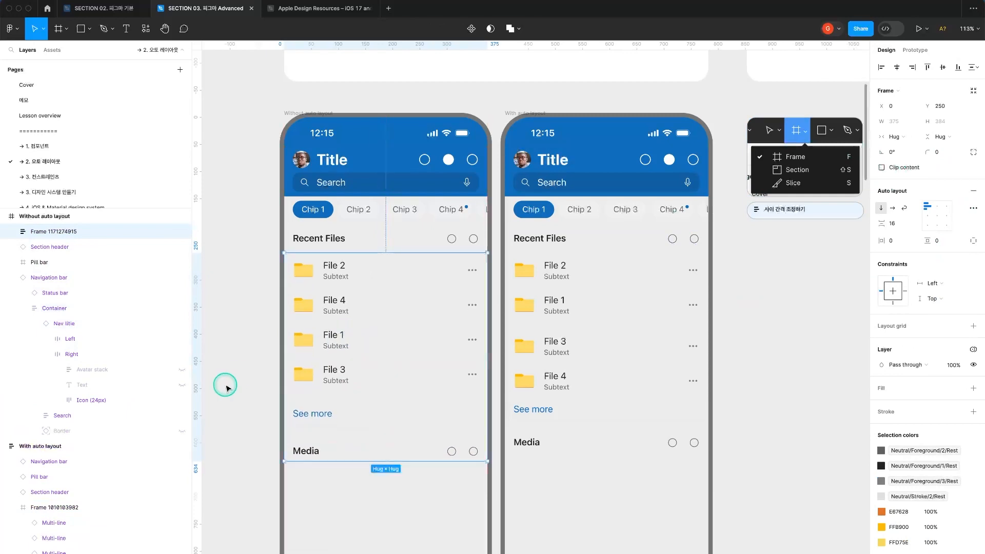
Check the left alignment from Recent Files to Media with a vertical line about 432 px long, and delete the line.
{"action": "left_click", "coordinate": [240, 362]}
{"action": "key", "text": "l"}
{"action": "left_click_drag", "start_coordinate": [292, 477], "coordinate": [294, 243]}
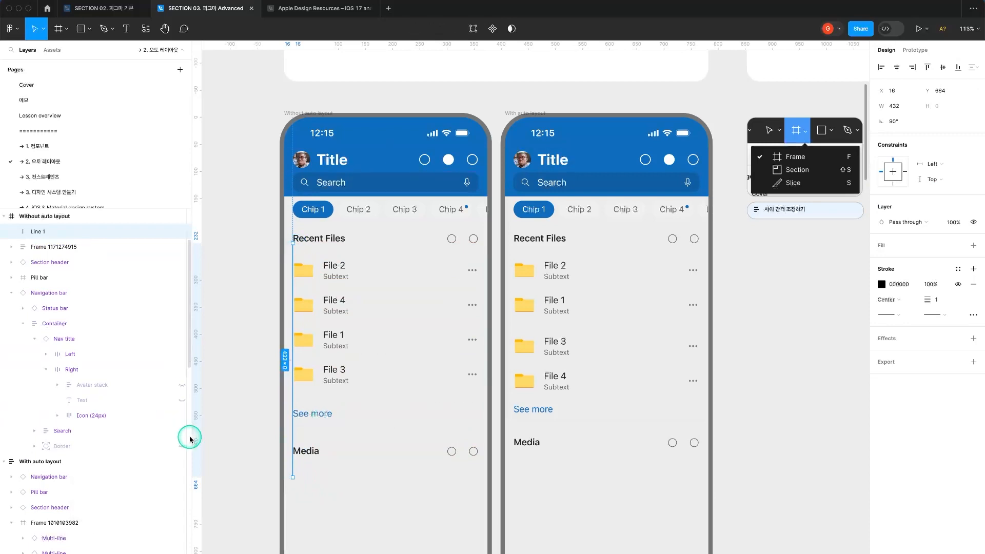
{"action": "key", "text": "Delete"}
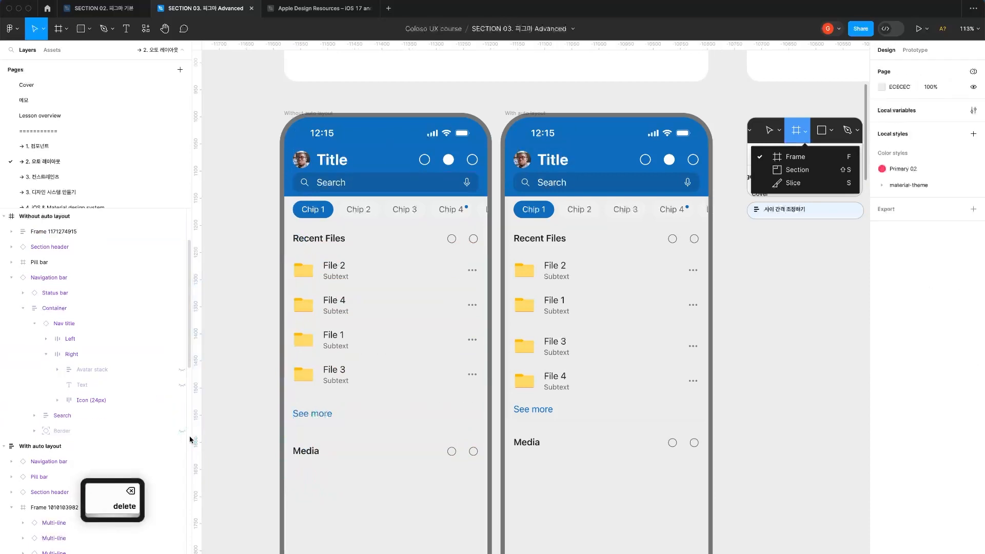
Draw a frame about 340 × 77 below the auto layout reference images and fill it with D49D9D.
{"action": "left_click", "coordinate": [772, 437]}
{"action": "key", "text": "space"}
{"action": "left_click_drag", "start_coordinate": [765, 409], "coordinate": [704, 362]}
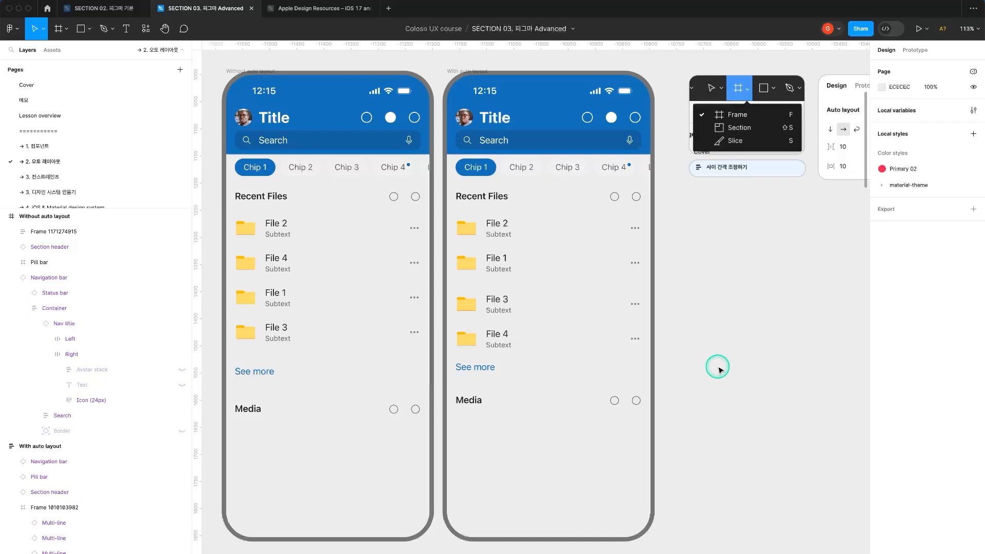
{"action": "scroll", "coordinate": [714, 373], "scroll_direction": "right", "scroll_amount": 10}
{"action": "scroll", "coordinate": [699, 378], "scroll_direction": "down", "scroll_amount": 5}
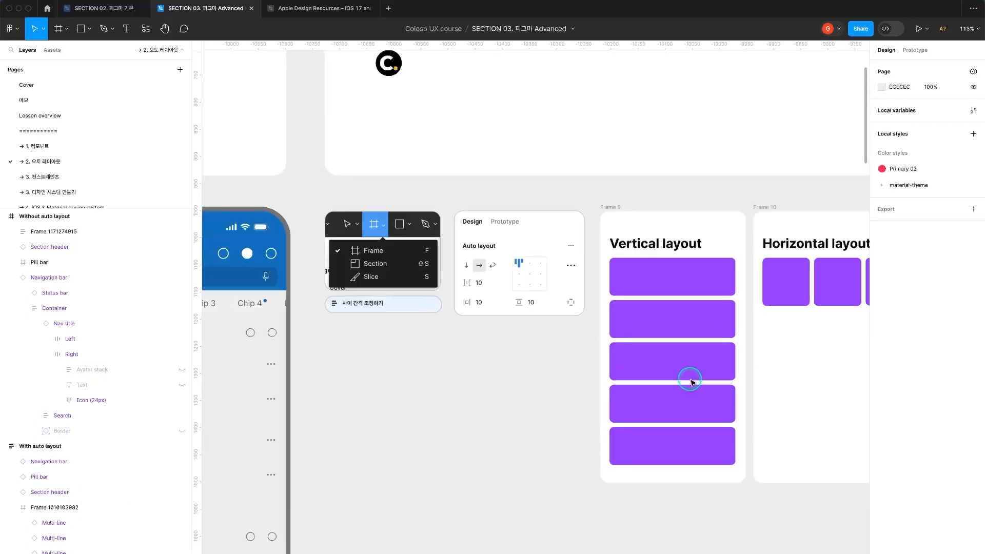
{"action": "scroll", "coordinate": [692, 382], "scroll_direction": "right", "scroll_amount": 3}
{"action": "scroll", "coordinate": [522, 420], "scroll_direction": "down", "scroll_amount": 5}
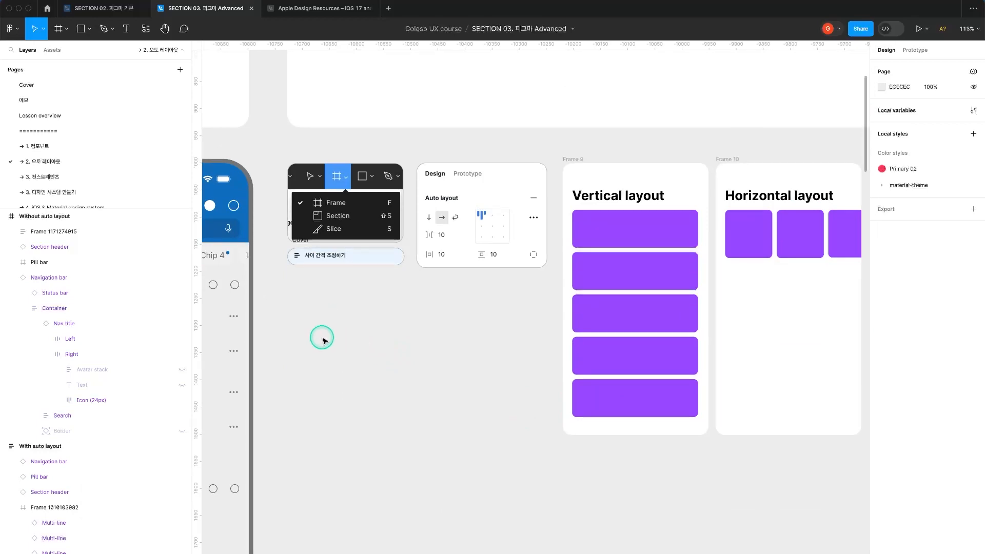
{"action": "key", "text": "a"}
{"action": "left_click_drag", "start_coordinate": [312, 327], "coordinate": [496, 369]}
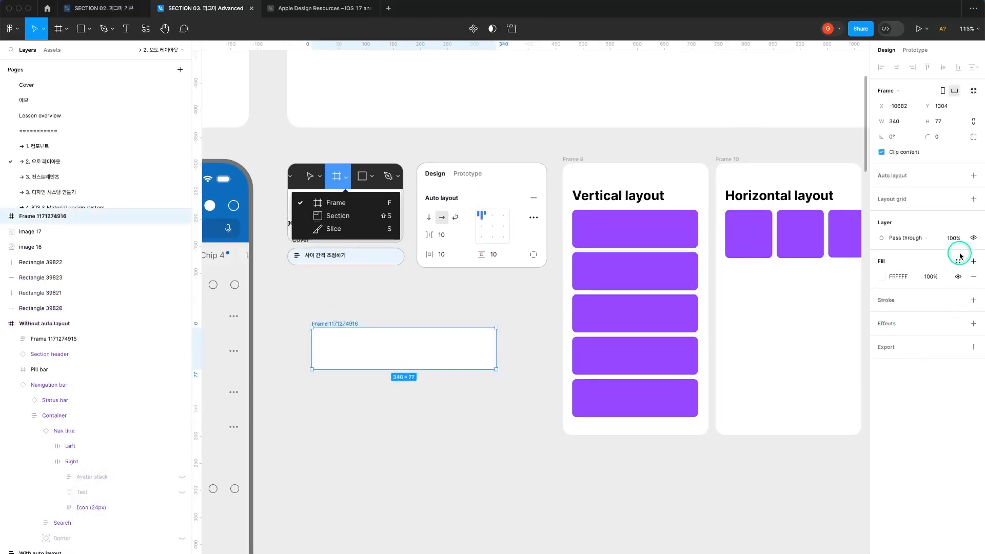
{"action": "left_click", "coordinate": [882, 277]}
{"action": "left_click_drag", "start_coordinate": [820, 332], "coordinate": [784, 326]}
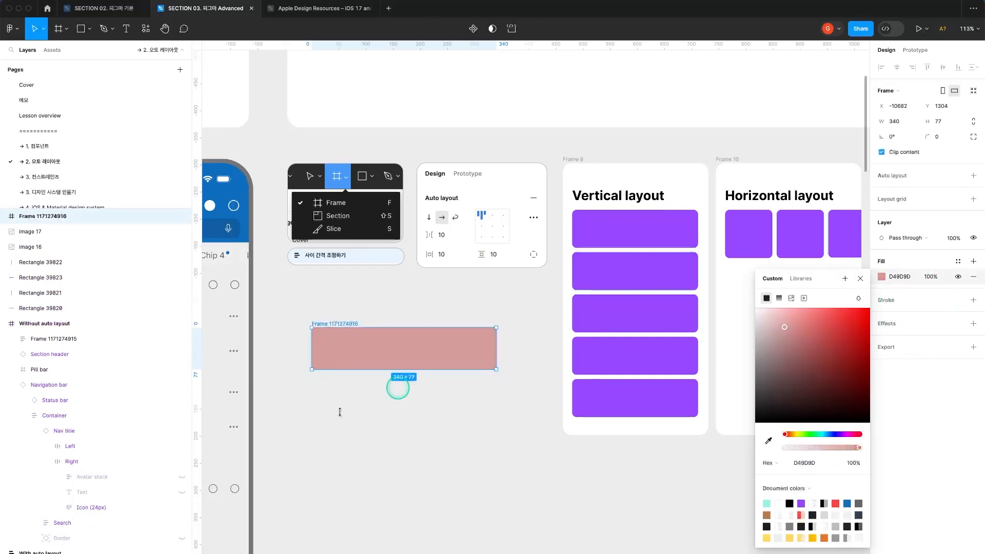
Duplicate the pink frame four times in a vertical column with uneven gaps.
{"action": "left_click", "coordinate": [398, 388]}
{"action": "left_click_drag", "start_coordinate": [341, 327], "coordinate": [343, 544]}
{"action": "left_click_drag", "start_coordinate": [288, 260], "coordinate": [455, 553]}
{"action": "left_click", "coordinate": [286, 405]}
Try applying auto layout to the column of five pink frames, and undo it.
{"action": "left_click_drag", "start_coordinate": [287, 296], "coordinate": [428, 538]}
{"action": "key", "text": "shift+a"}
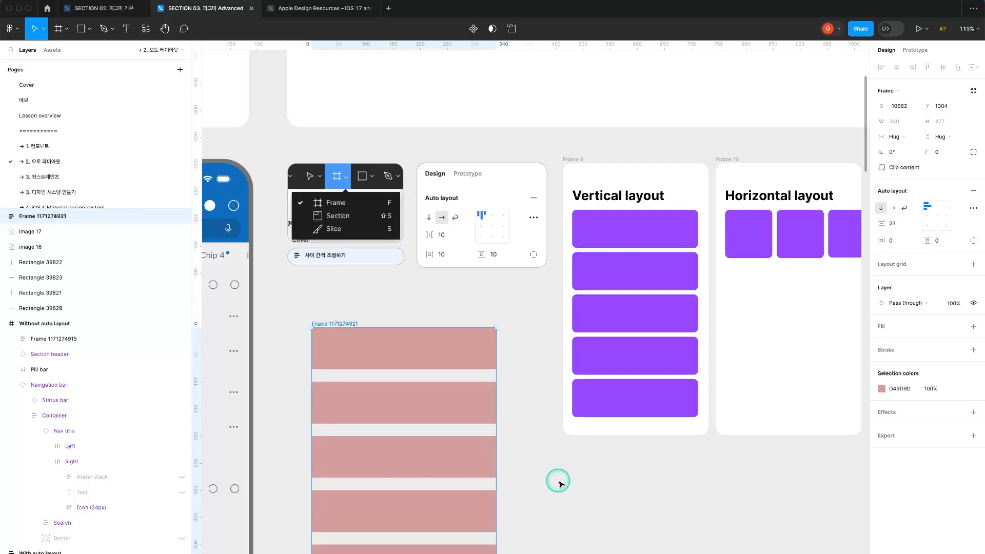
{"action": "key", "text": "super+z"}
{"action": "key", "text": "super+z"}
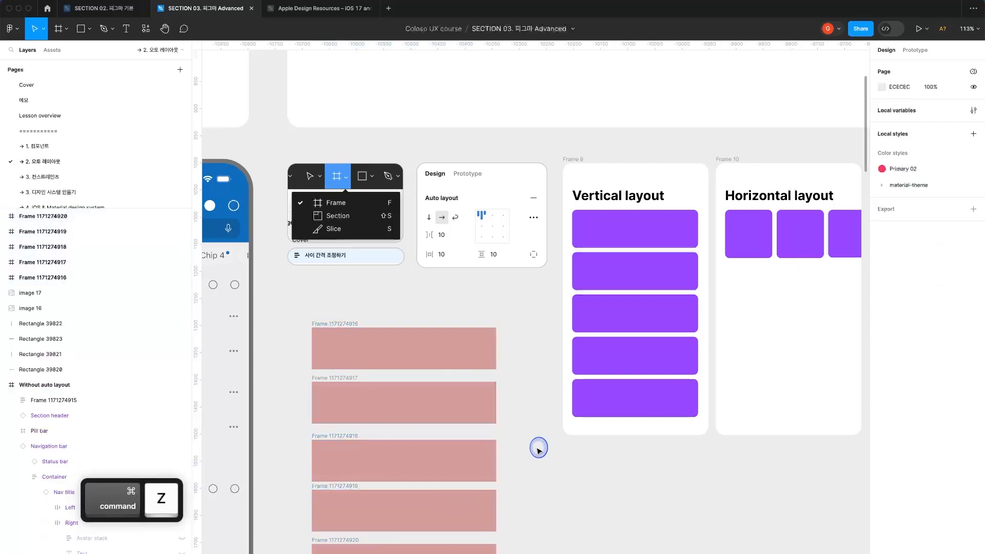
Apply auto layout to the five pink frames and inspect the child frames nested in the new container.
{"action": "left_click_drag", "start_coordinate": [287, 306], "coordinate": [488, 552]}
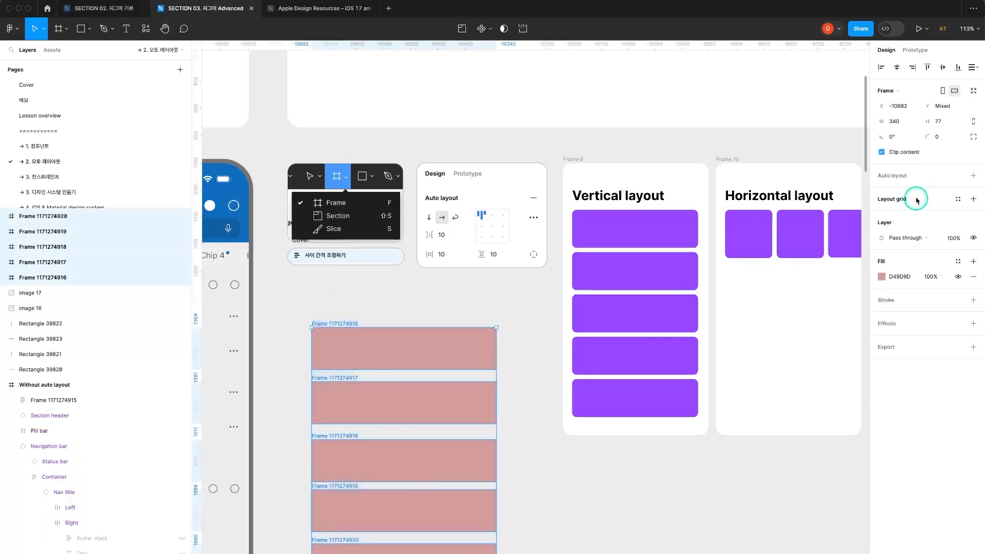
{"action": "left_click", "coordinate": [973, 176]}
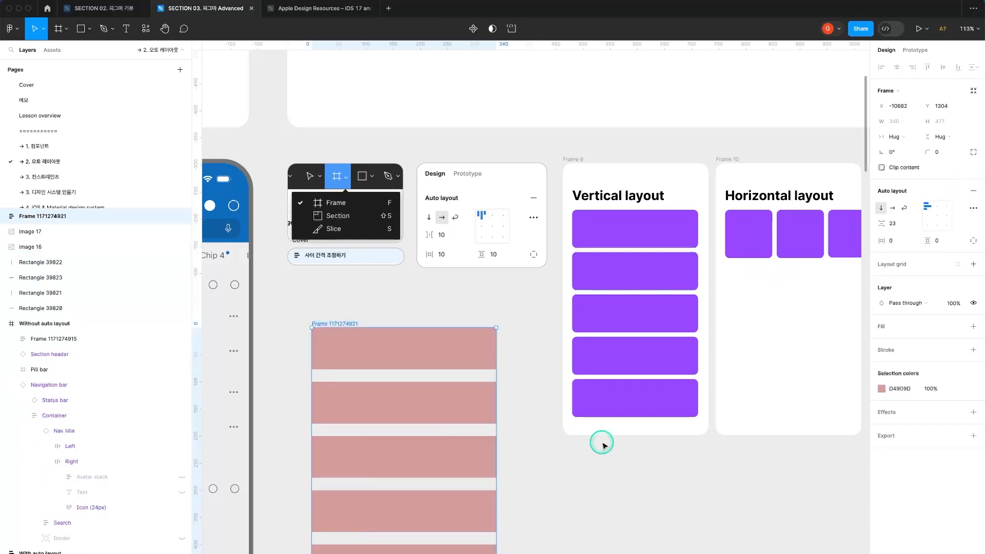
{"action": "left_click", "coordinate": [6, 218]}
{"action": "left_click", "coordinate": [41, 247]}
{"action": "left_click", "coordinate": [48, 264]}
{"action": "left_click", "coordinate": [48, 278]}
{"action": "left_click", "coordinate": [47, 292]}
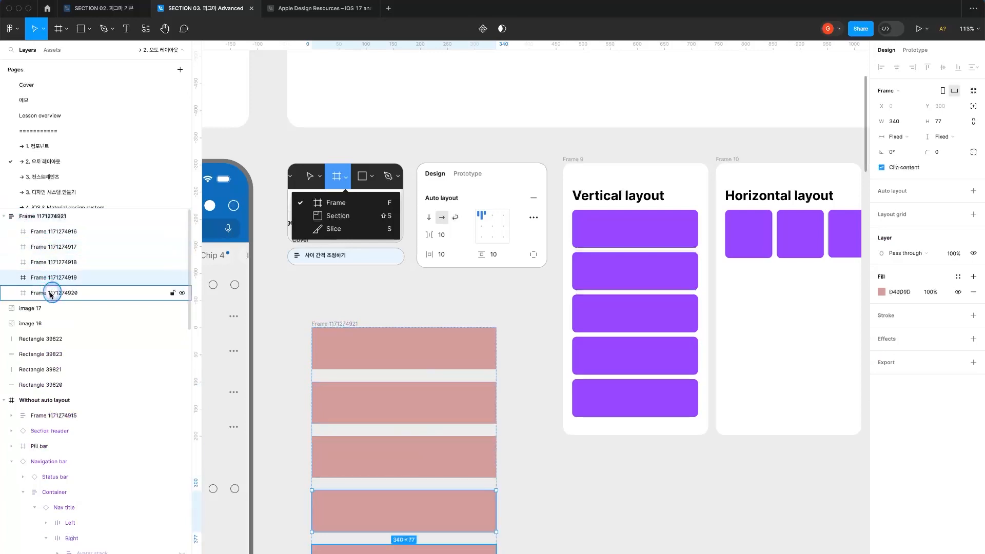
{"action": "left_click", "coordinate": [48, 217]}
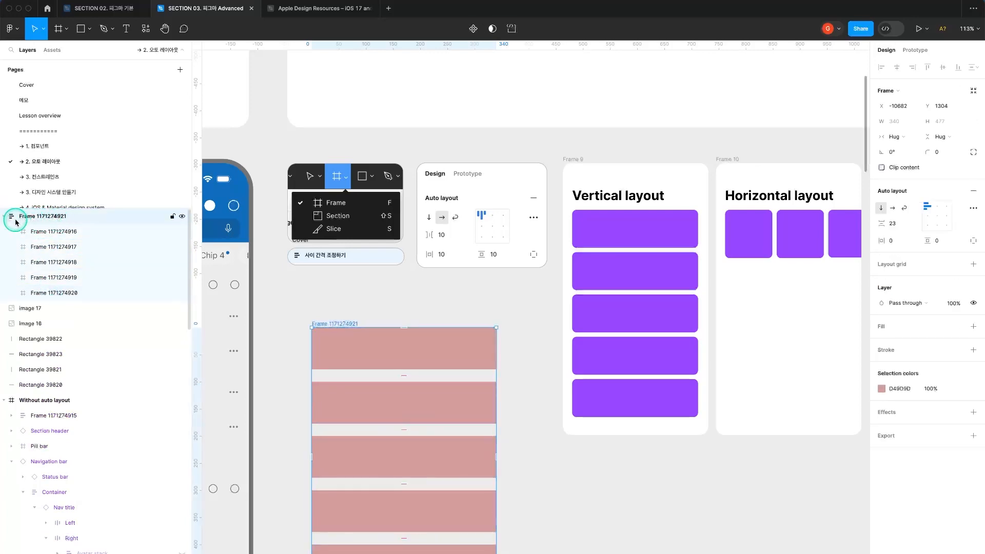
Set the gap between items in the pink auto layout frame to 16.
{"action": "key", "text": "fn"}
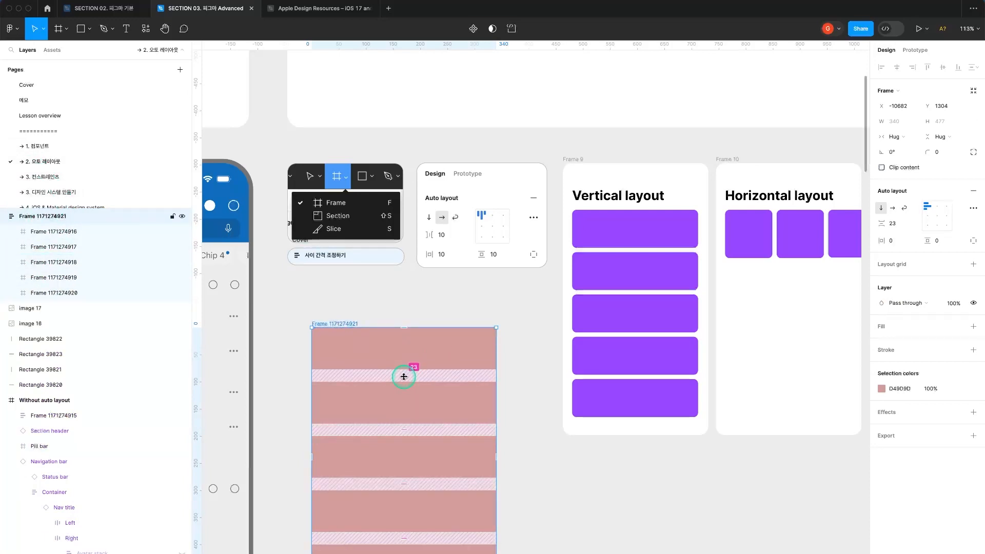
{"action": "left_click_drag", "start_coordinate": [406, 375], "coordinate": [402, 372]}
{"action": "type", "text": "16"}
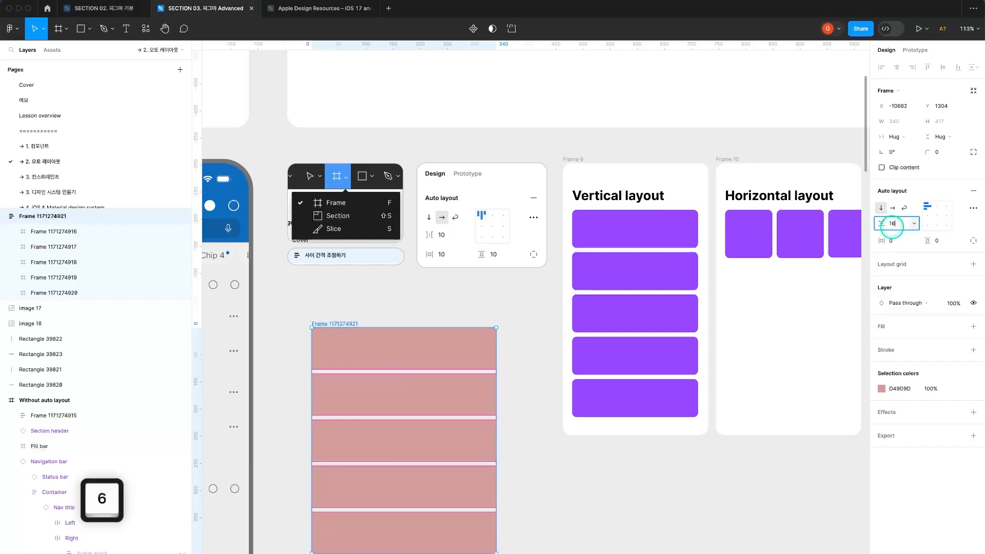
{"action": "key", "text": "Return"}
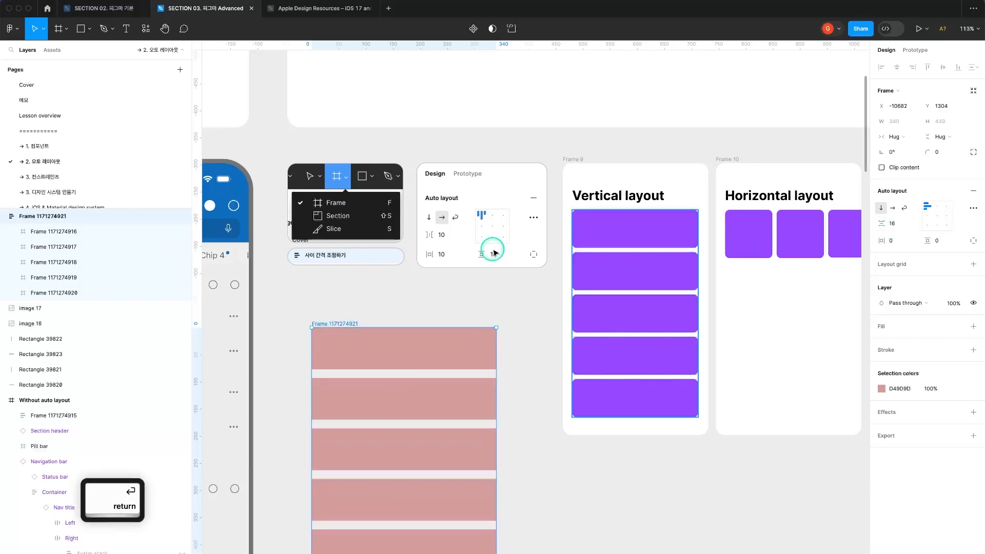
Move the pink auto layout frame so its edge aligns with the frame tool reference image above it.
{"action": "left_click", "coordinate": [411, 293]}
{"action": "key", "text": "z"}
{"action": "left_click", "coordinate": [421, 290], "text": "alt"}
{"action": "key", "text": "space"}
{"action": "left_click_drag", "start_coordinate": [425, 296], "coordinate": [307, 301]}
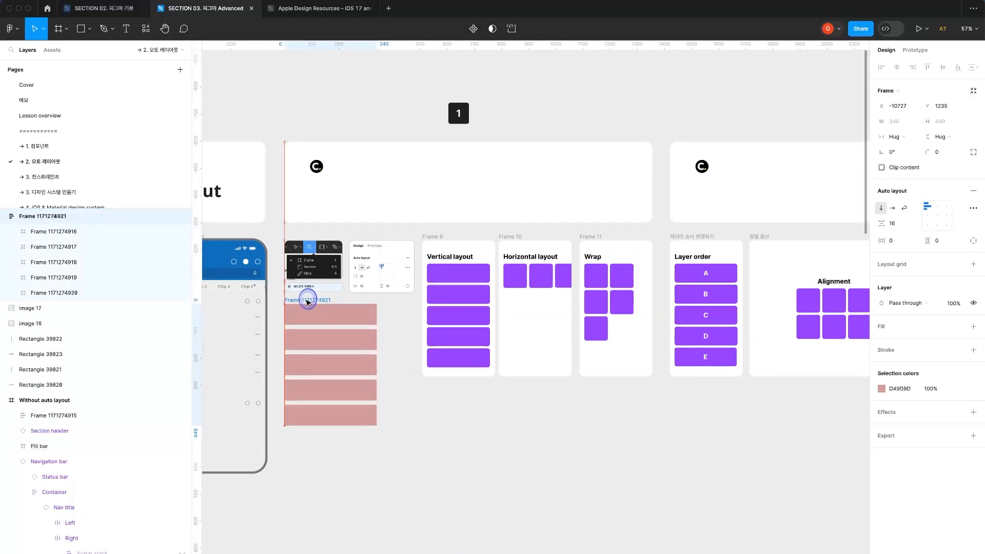
{"action": "left_click", "coordinate": [505, 394]}
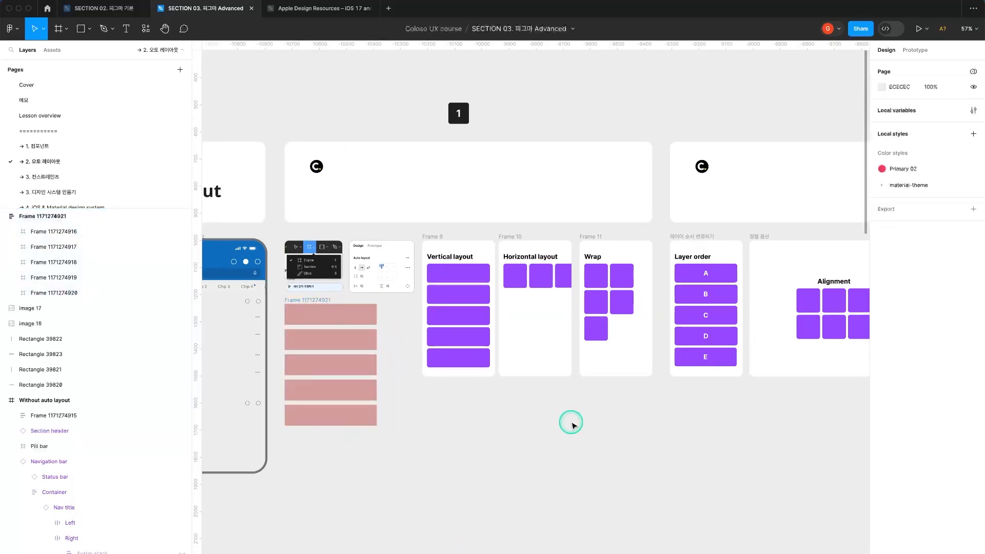
Examine the auto layout settings of the Vertical layout and Horizontal layout examples, including the vertical stack's nested frames.
{"action": "key", "text": "z"}
{"action": "left_click_drag", "start_coordinate": [374, 205], "coordinate": [517, 374]}
{"action": "left_click", "coordinate": [448, 237]}
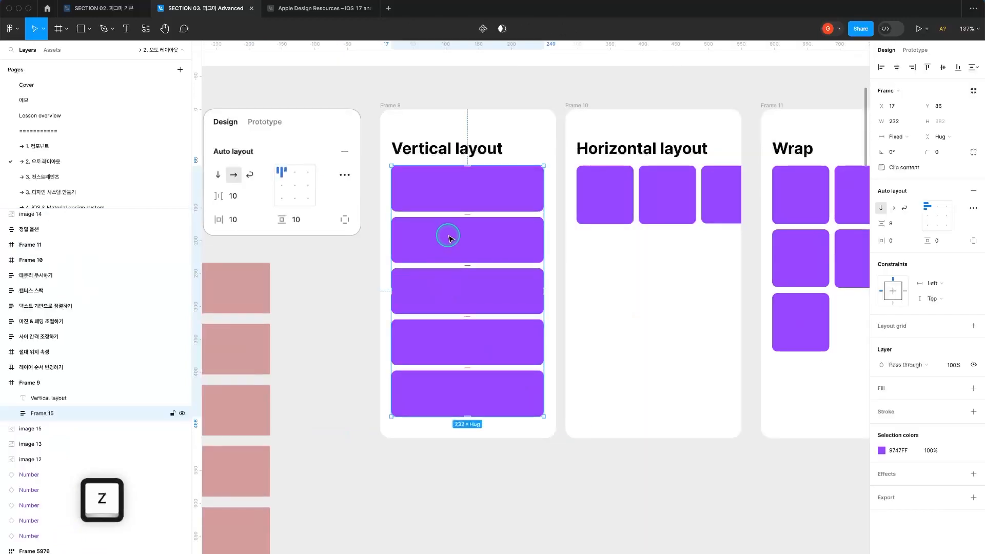
{"action": "key", "text": "fn"}
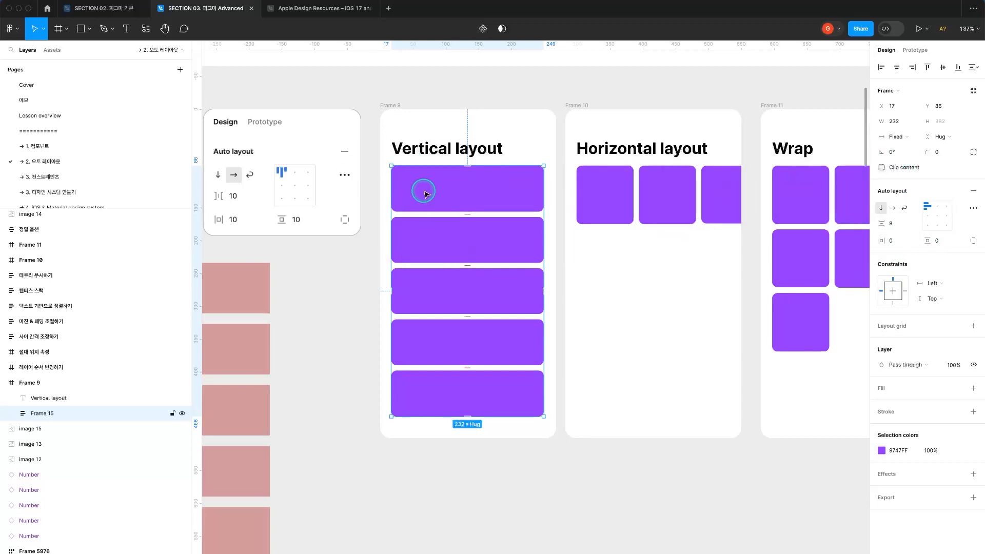
{"action": "left_click", "coordinate": [11, 413]}
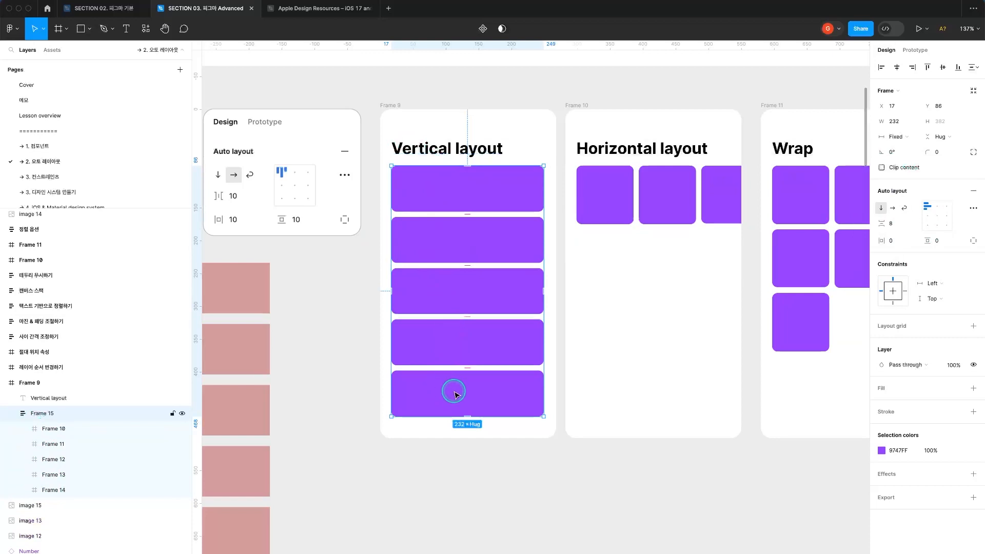
{"action": "key", "text": "space"}
{"action": "left_click_drag", "start_coordinate": [600, 301], "coordinate": [395, 358]}
{"action": "left_click", "coordinate": [391, 266]}
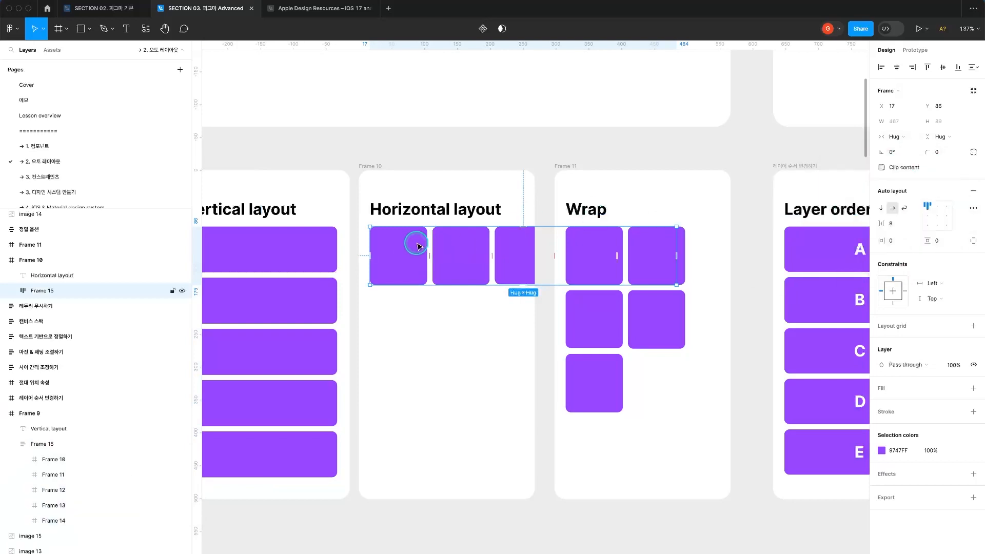
Narrow the auto layout frame in the Wrap example to a width of 182.
{"action": "left_click", "coordinate": [750, 209]}
{"action": "key", "text": "space"}
{"action": "left_click_drag", "start_coordinate": [749, 209], "coordinate": [584, 208]}
{"action": "left_click", "coordinate": [442, 264]}
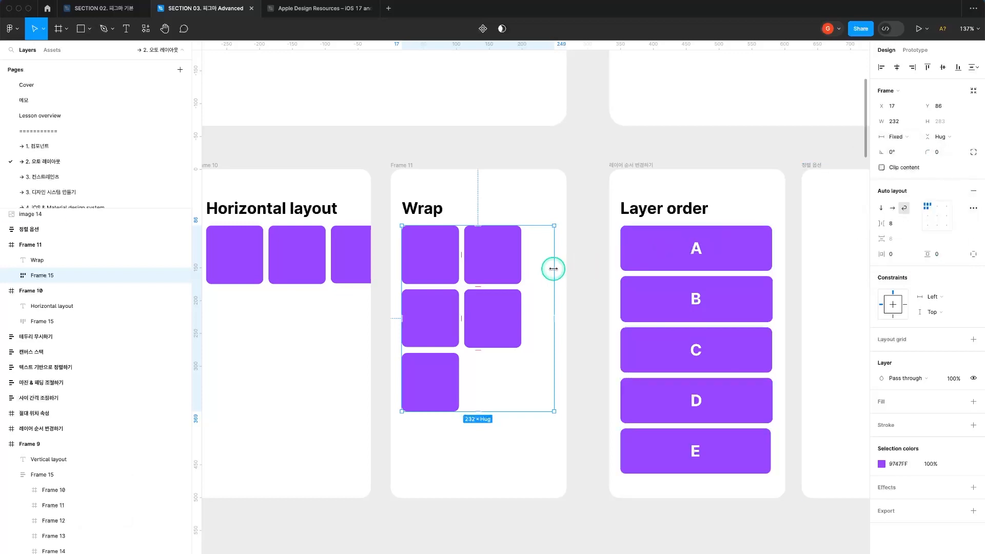
{"action": "left_click_drag", "start_coordinate": [554, 268], "coordinate": [521, 270]}
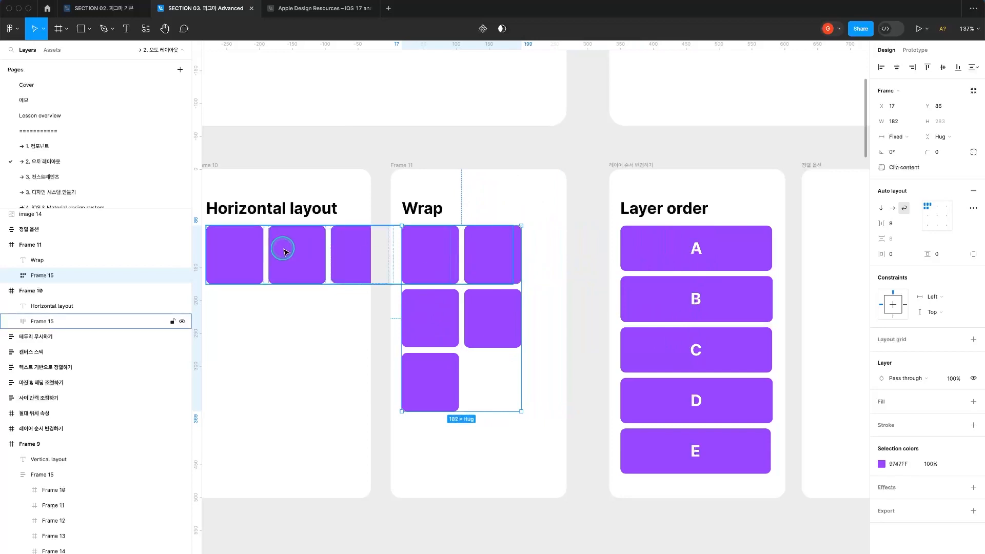
Duplicate the Horizontal layout row twice below itself and combine the three rows in a vertical auto layout.
{"action": "left_click", "coordinate": [253, 261]}
{"action": "key", "text": "alt"}
{"action": "left_click_drag", "start_coordinate": [253, 262], "coordinate": [255, 366]}
{"action": "left_click", "coordinate": [246, 319], "text": "shift"}
{"action": "left_click", "coordinate": [241, 266], "text": "shift"}
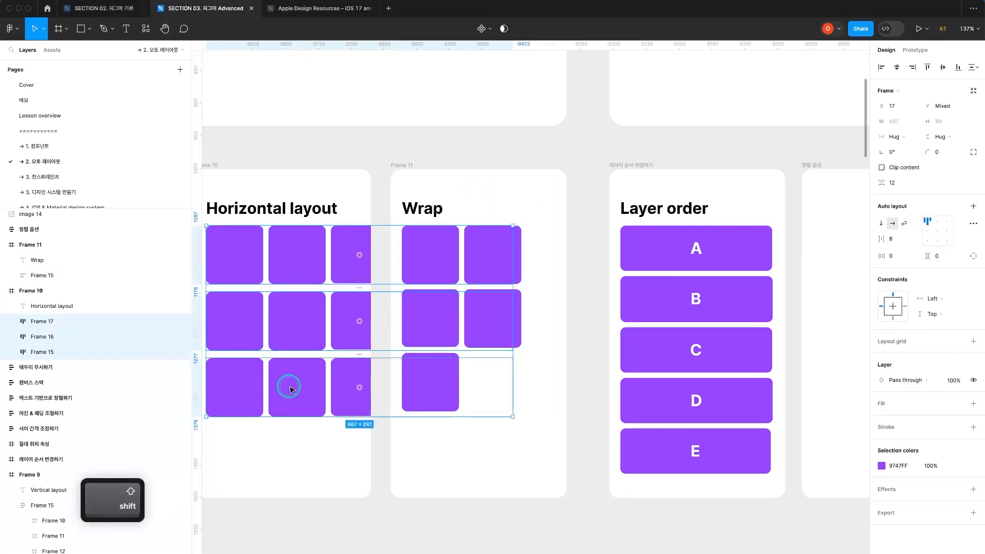
{"action": "left_click", "coordinate": [973, 206]}
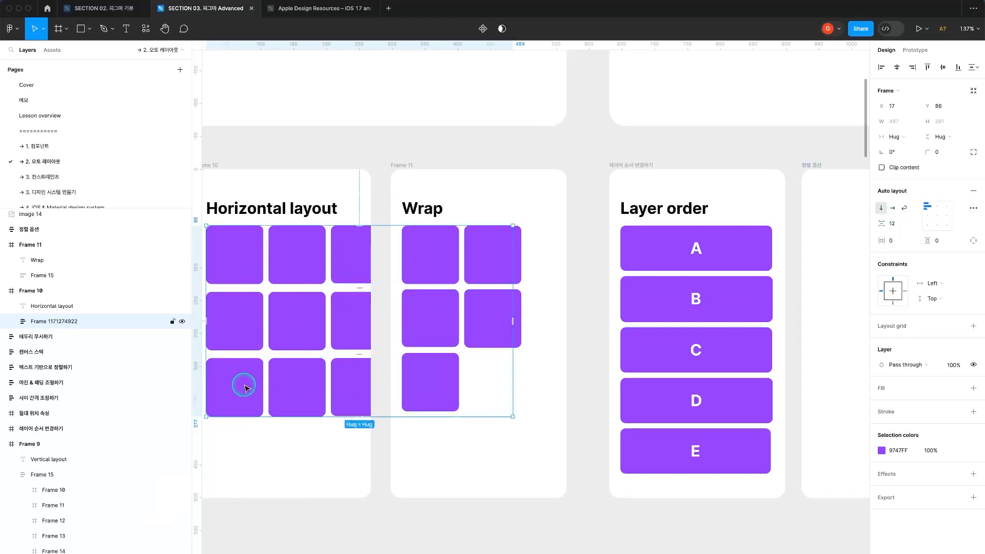
Undo the combined auto layout and the two duplicated rows in the Horizontal layout example.
{"action": "key", "text": "super+z"}
{"action": "key", "text": "super+z"}
{"action": "key", "text": "super+z"}
{"action": "key", "text": "super+z"}
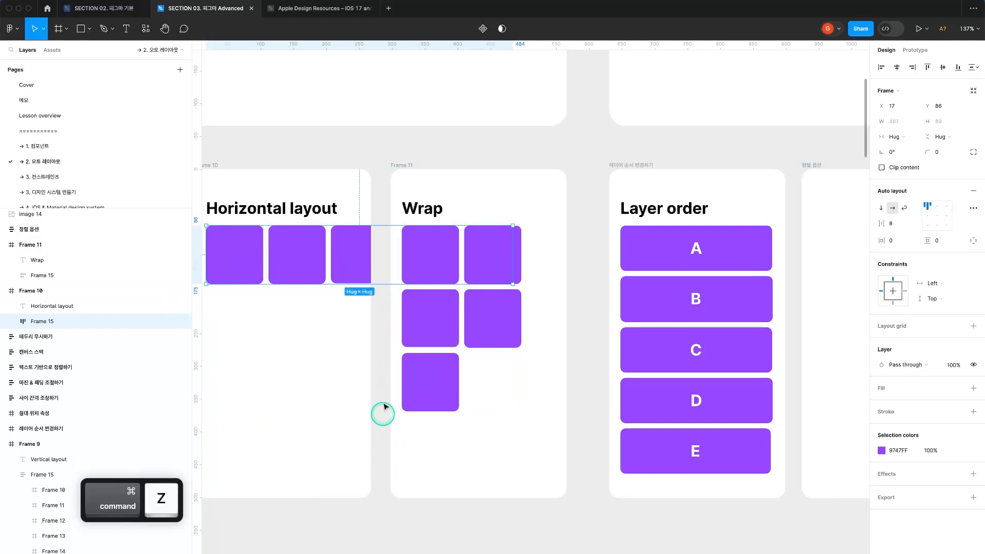
Compare the auto layout direction settings of the Wrap, Vertical layout and Horizontal layout examples.
{"action": "left_click", "coordinate": [385, 434]}
{"action": "left_click", "coordinate": [461, 314]}
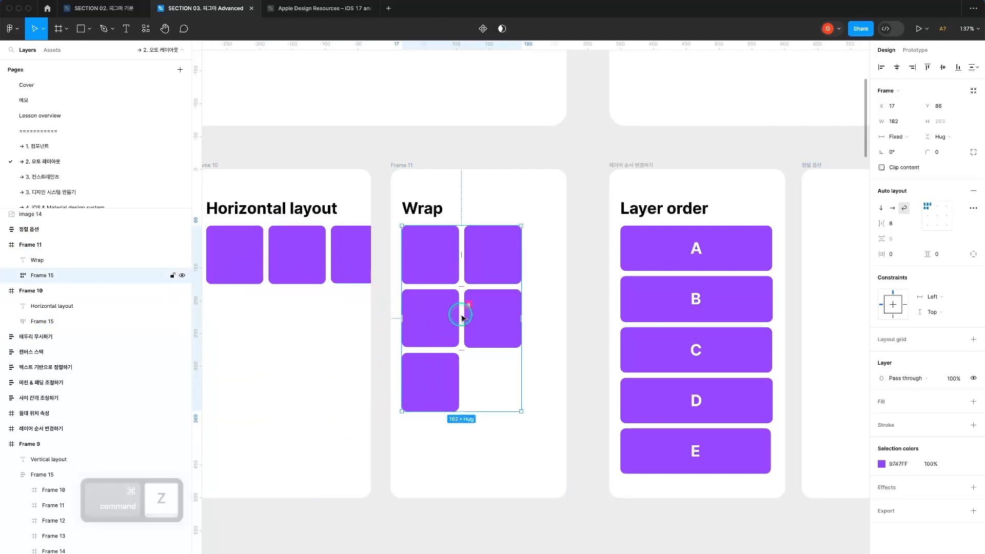
{"action": "left_click", "coordinate": [591, 368]}
{"action": "key", "text": "z"}
{"action": "left_click", "coordinate": [592, 367], "text": "alt"}
{"action": "key", "text": "space"}
{"action": "left_click_drag", "start_coordinate": [592, 367], "coordinate": [628, 361]}
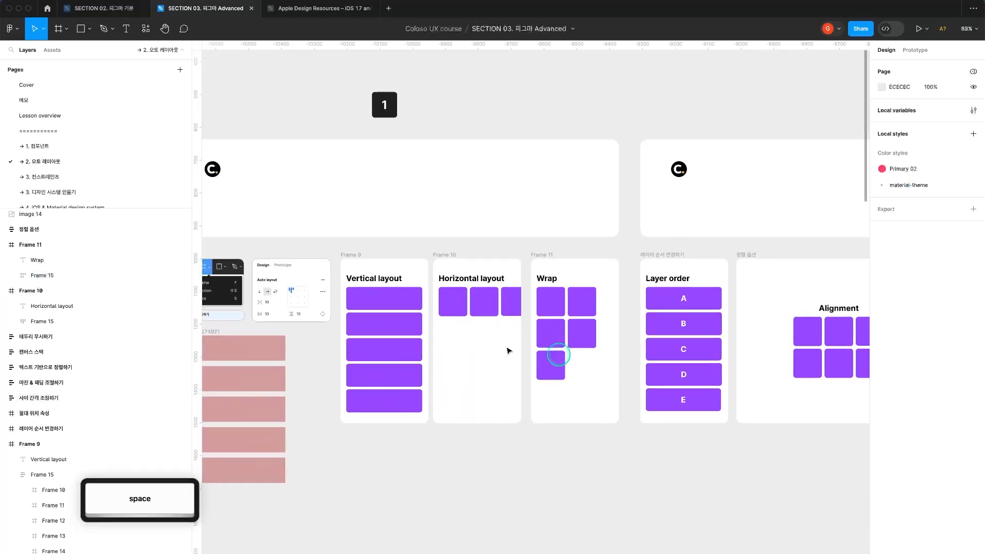
{"action": "left_click", "coordinate": [374, 308]}
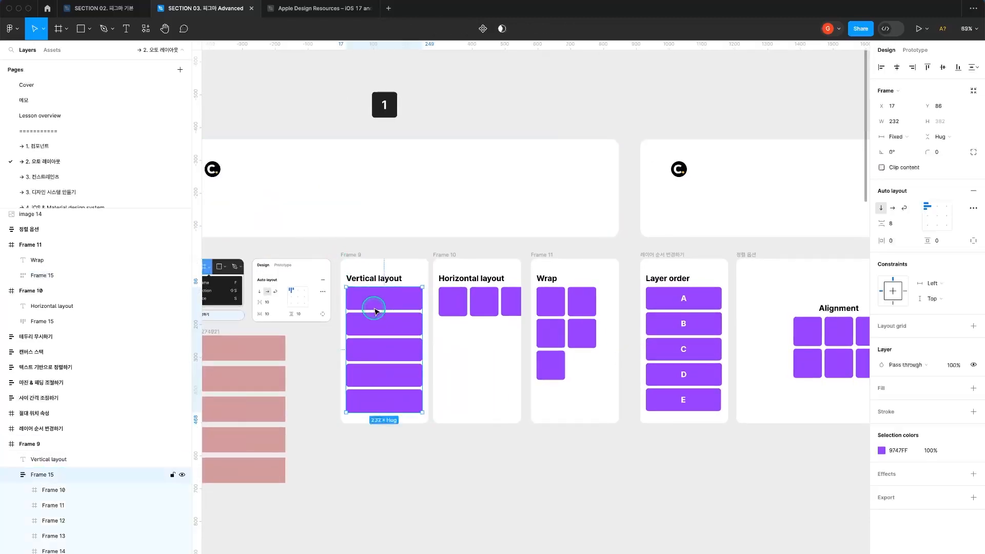
{"action": "left_click", "coordinate": [529, 304]}
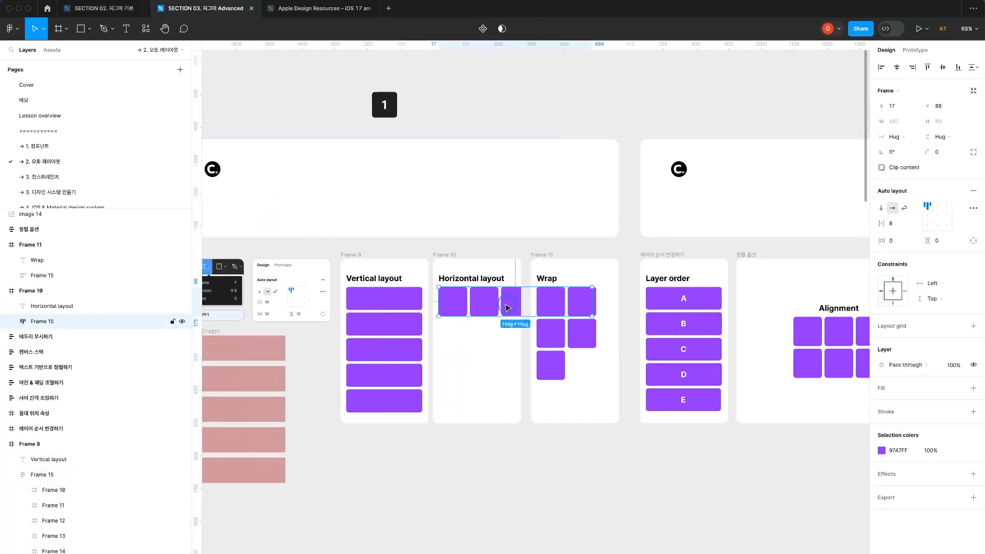
{"action": "left_click", "coordinate": [566, 336]}
{"action": "left_click", "coordinate": [626, 327]}
Move item A below item E in the stack of the Layer order example.
{"action": "key", "text": "space"}
{"action": "left_click_drag", "start_coordinate": [607, 325], "coordinate": [386, 315]}
{"action": "left_click", "coordinate": [526, 185]}
{"action": "double_click", "coordinate": [554, 196]}
{"action": "key", "text": "Escape"}
{"action": "key", "text": "z"}
{"action": "left_click_drag", "start_coordinate": [264, 198], "coordinate": [475, 395]}
{"action": "left_click", "coordinate": [430, 264]}
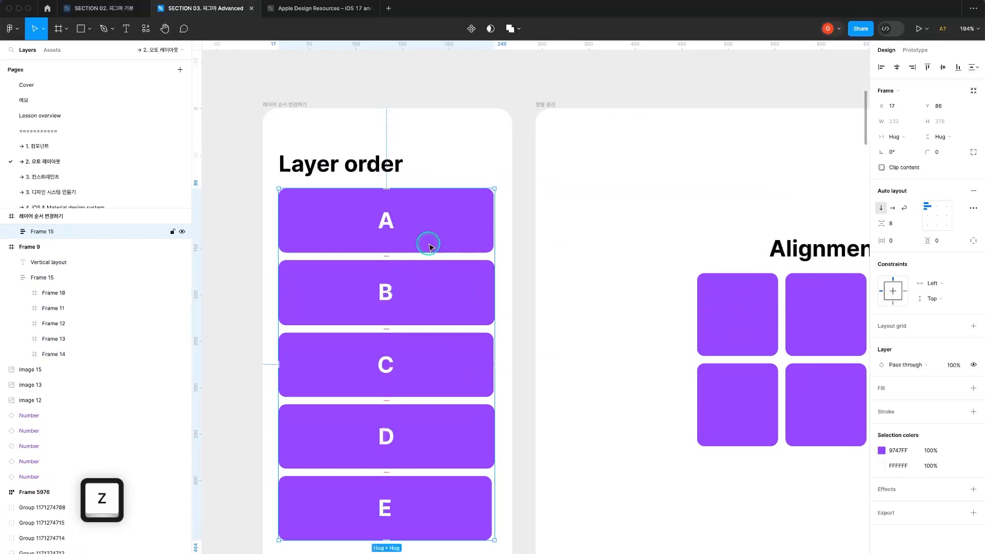
{"action": "left_click", "coordinate": [428, 241]}
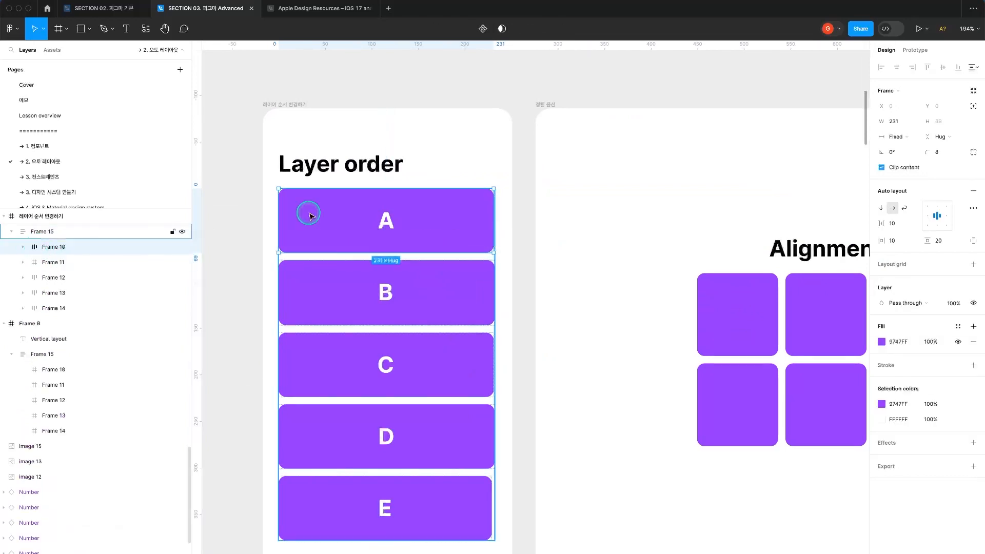
{"action": "left_click_drag", "start_coordinate": [69, 248], "coordinate": [66, 310]}
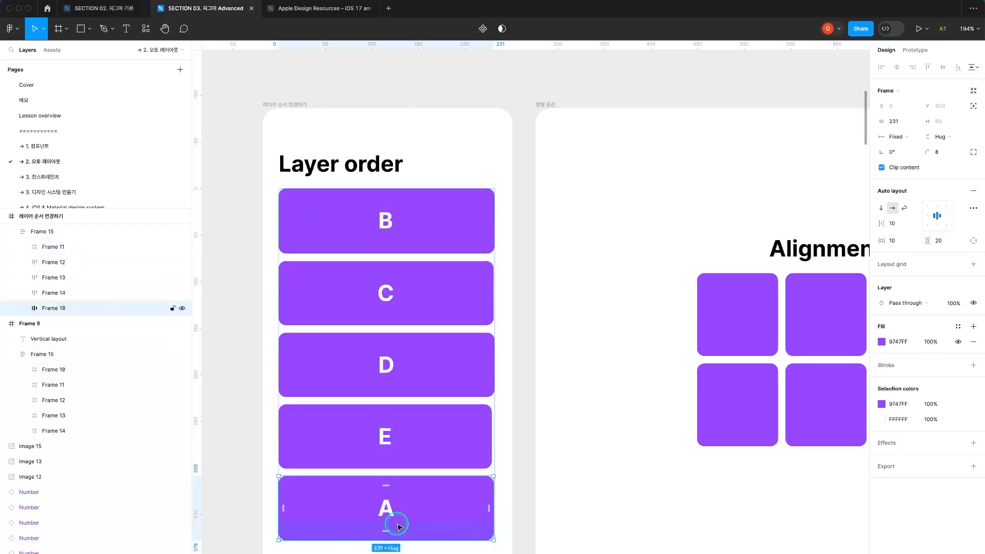
Reposition item A within the Layer order stack, finishing with it between D and E.
{"action": "left_click_drag", "start_coordinate": [77, 303], "coordinate": [81, 285]}
{"action": "left_click_drag", "start_coordinate": [423, 445], "coordinate": [433, 389]}
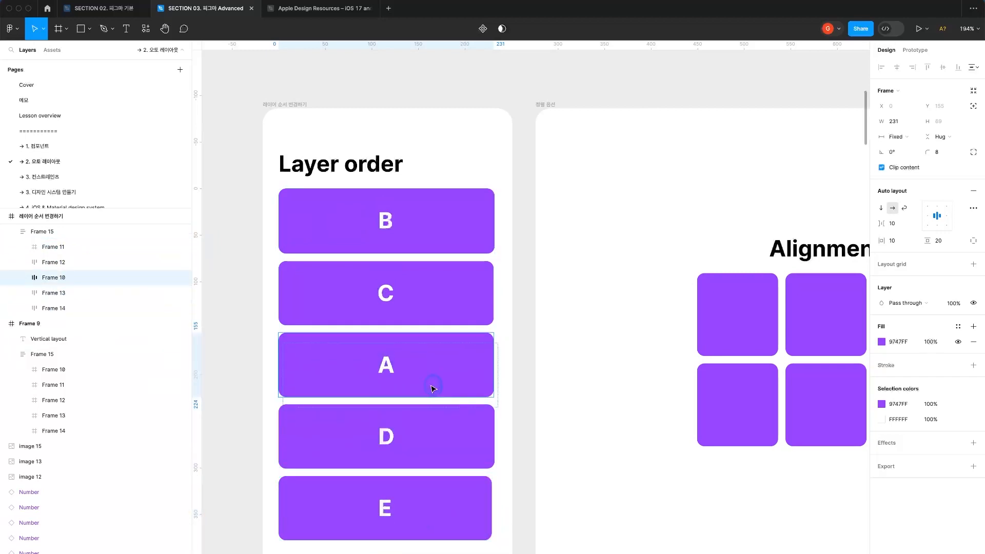
{"action": "left_click_drag", "start_coordinate": [437, 341], "coordinate": [442, 271]}
{"action": "left_click_drag", "start_coordinate": [435, 350], "coordinate": [435, 480]}
{"action": "left_click", "coordinate": [539, 363]}
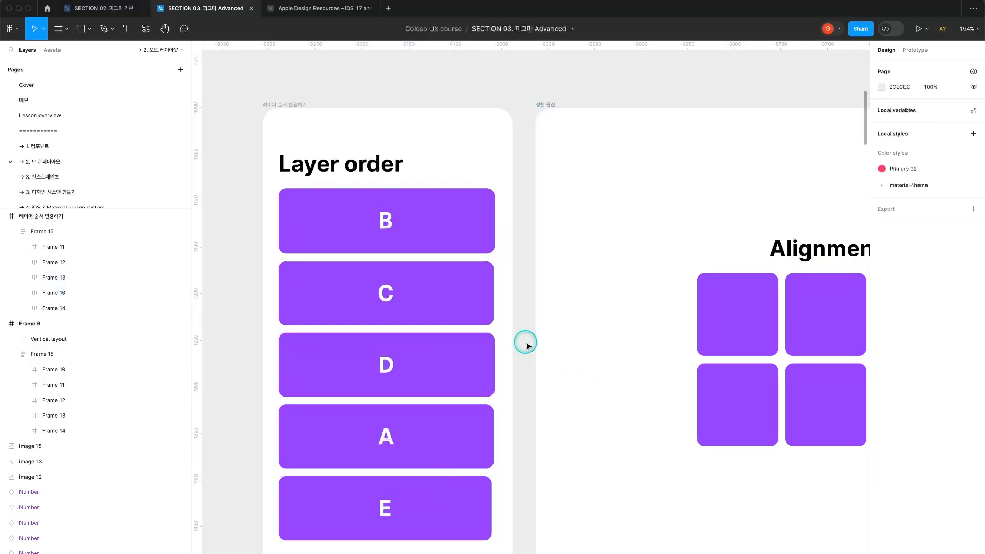
Select the frame holding the Alignment example and examine its auto layout settings and child layers.
{"action": "key", "text": "space"}
{"action": "scroll", "coordinate": [461, 333], "scroll_direction": "right", "scroll_amount": 10}
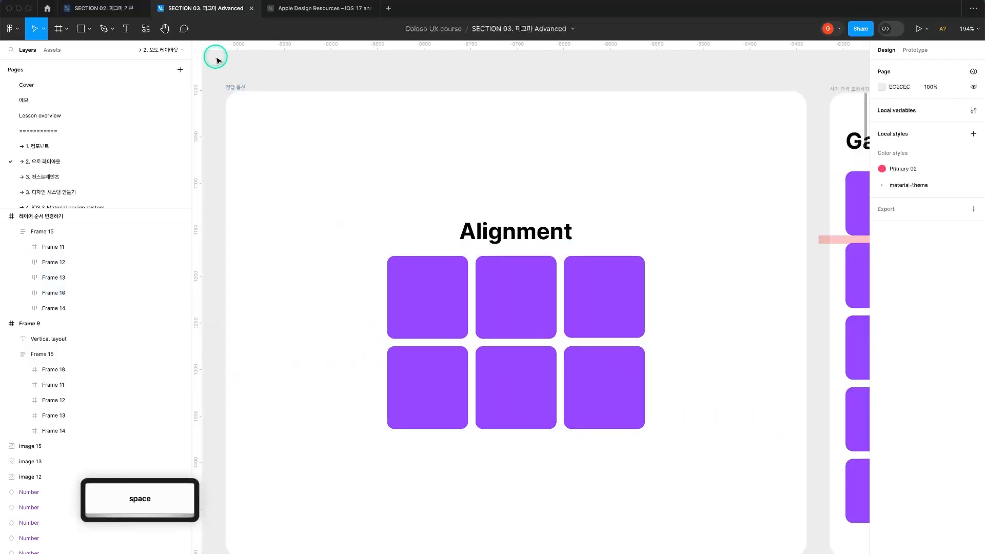
{"action": "left_click", "coordinate": [238, 88]}
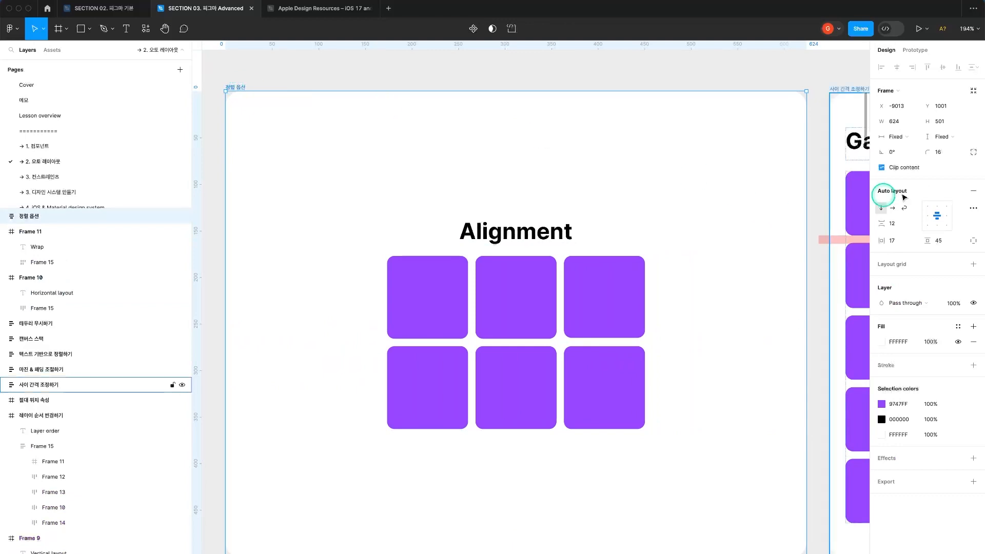
{"action": "key", "text": "fn"}
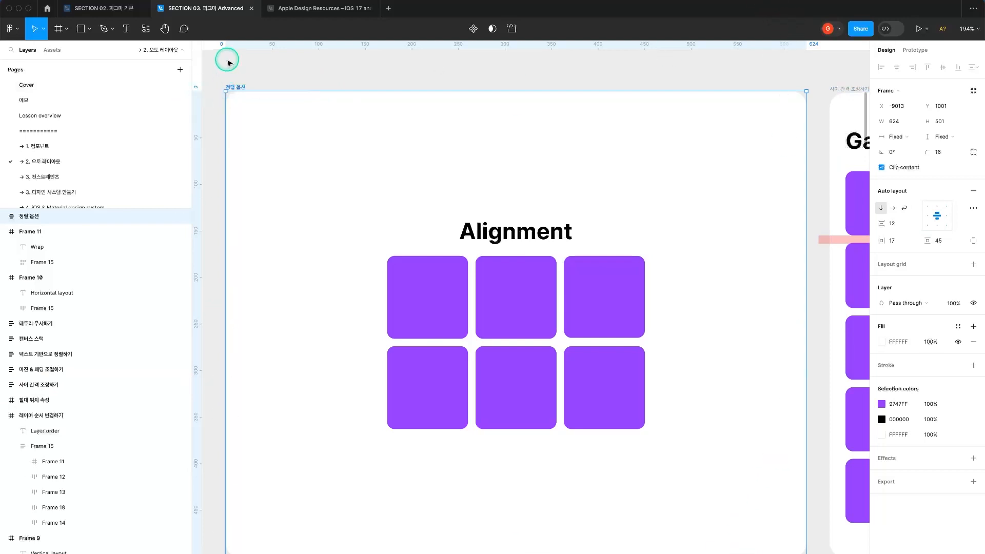
{"action": "left_click", "coordinate": [7, 216]}
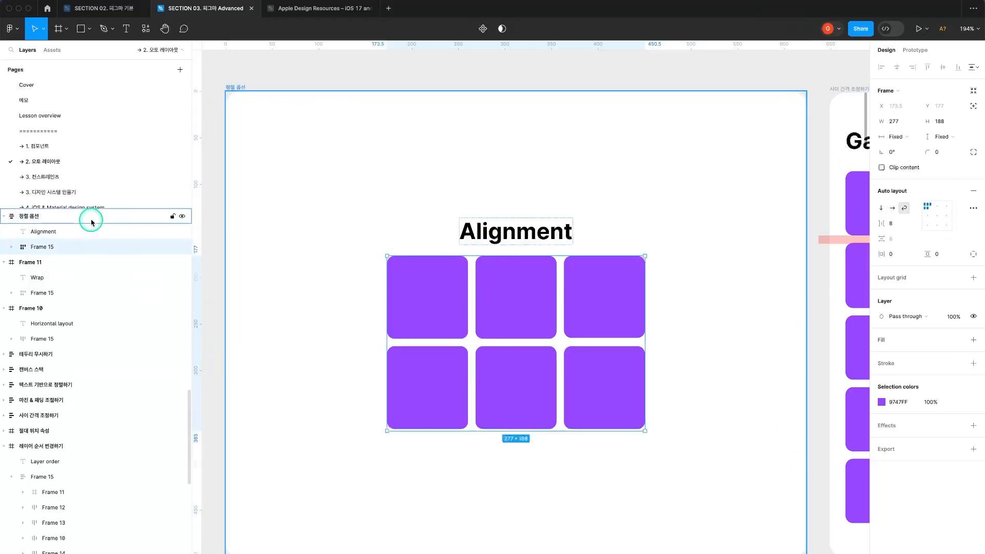
Try several alignment positions for the Alignment frame's contents, such as left and top center, and return them to center.
{"action": "left_click", "coordinate": [927, 216]}
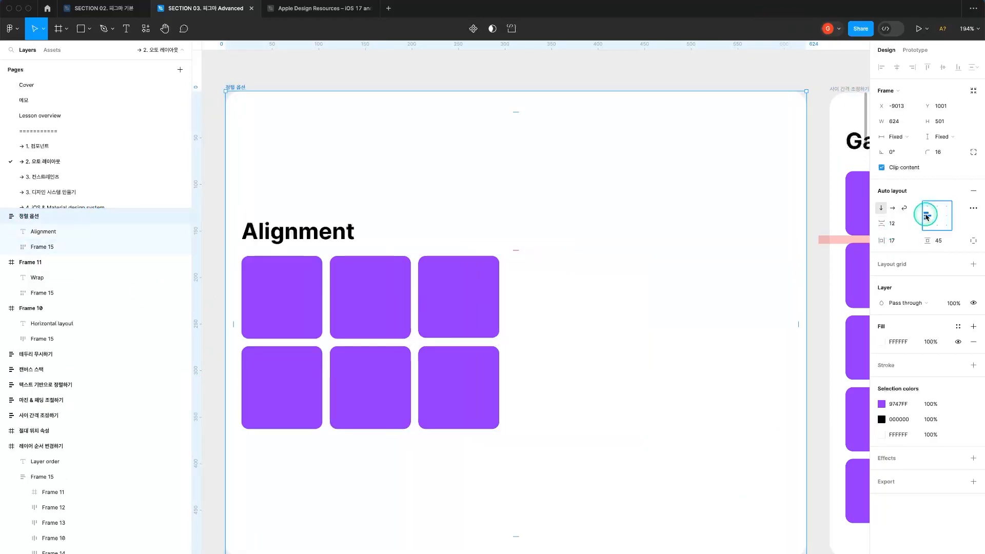
{"action": "left_click", "coordinate": [927, 208]}
{"action": "left_click", "coordinate": [936, 208]}
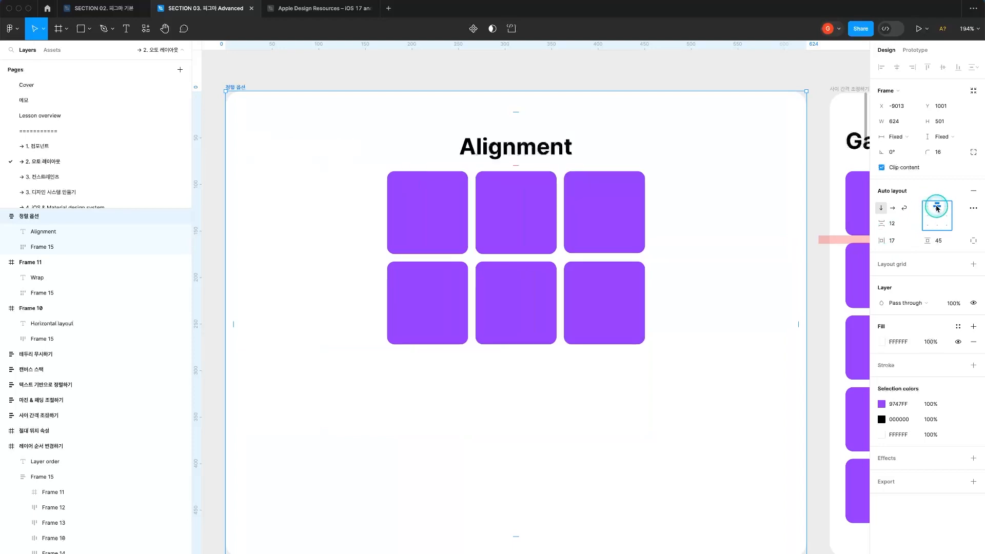
{"action": "left_click", "coordinate": [949, 208]}
{"action": "left_click", "coordinate": [949, 216]}
{"action": "left_click", "coordinate": [937, 216]}
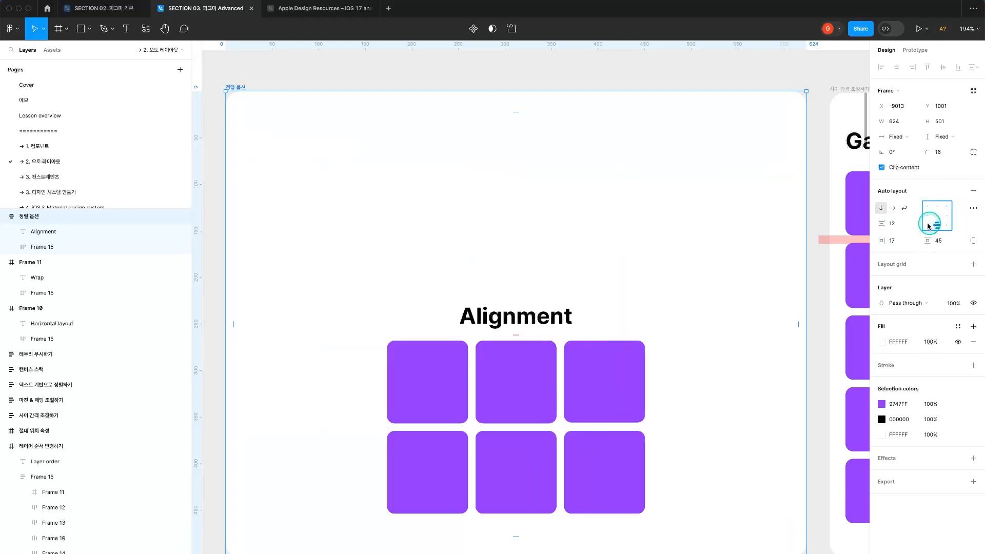
{"action": "left_click", "coordinate": [926, 215]}
{"action": "left_click", "coordinate": [937, 216]}
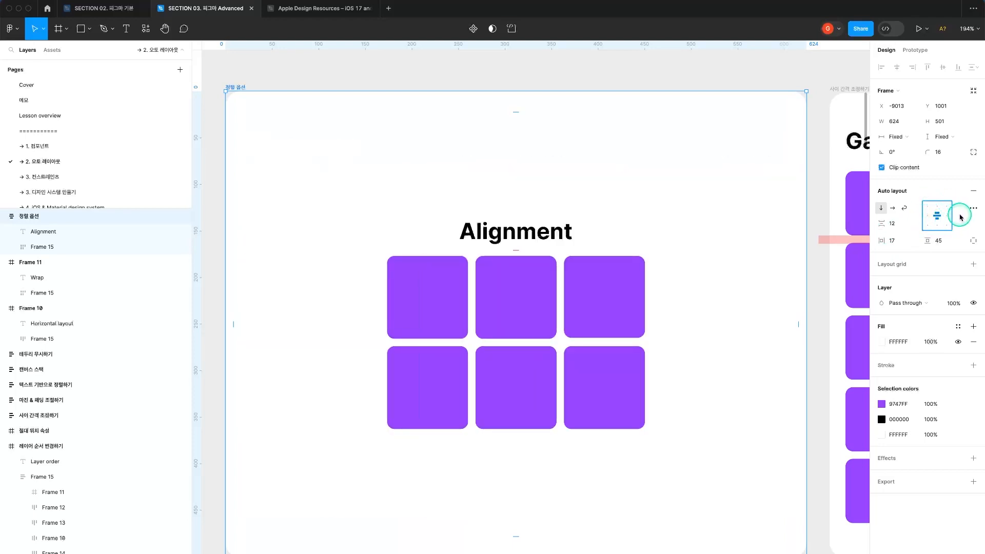
{"action": "key", "text": "super+z"}
{"action": "key", "text": "Escape"}
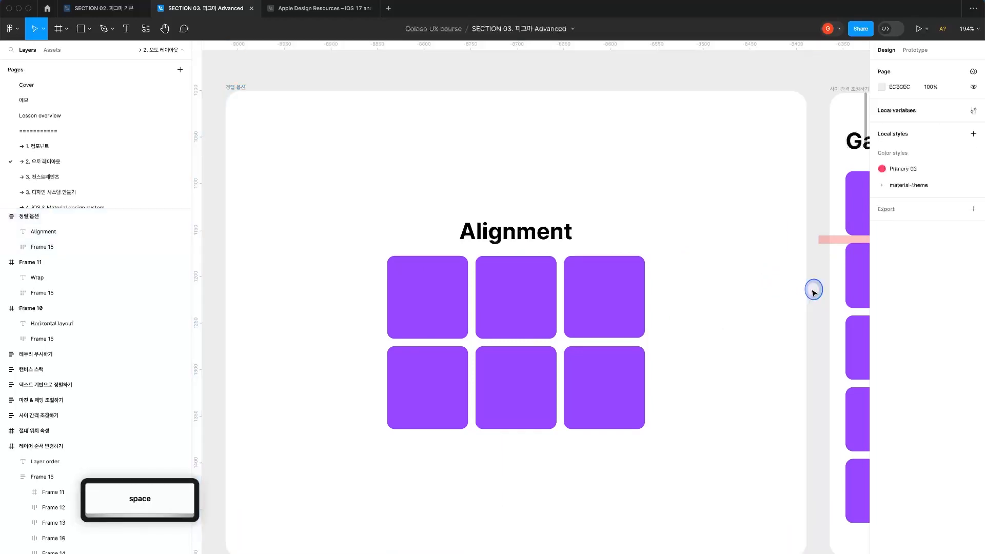
Adjust the spacing of the stack in the Gap between items example and set its vertical gap to 8.
{"action": "key", "text": "super+z"}
{"action": "left_click", "coordinate": [424, 247]}
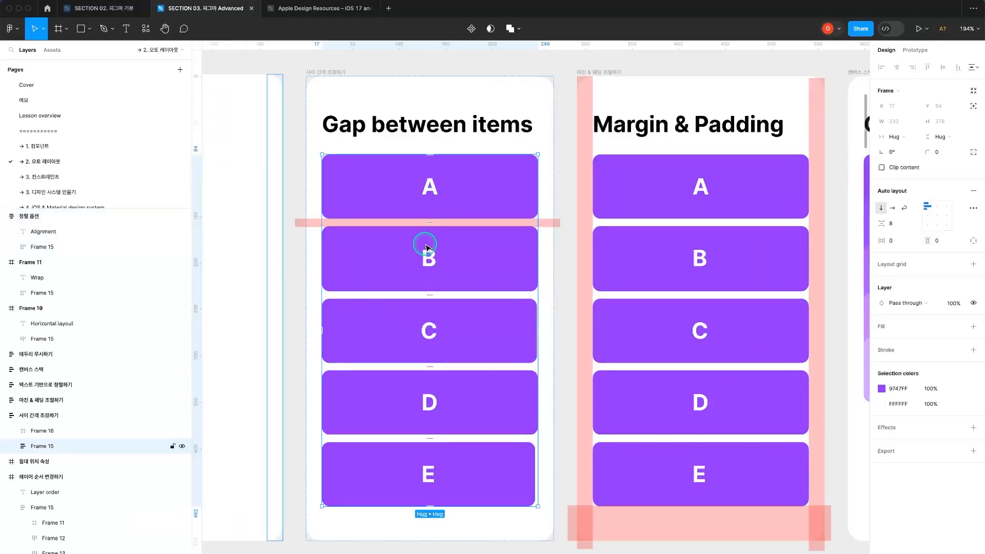
{"action": "left_click_drag", "start_coordinate": [464, 377], "coordinate": [430, 432]}
{"action": "left_click", "coordinate": [882, 208]}
{"action": "left_click", "coordinate": [891, 223]}
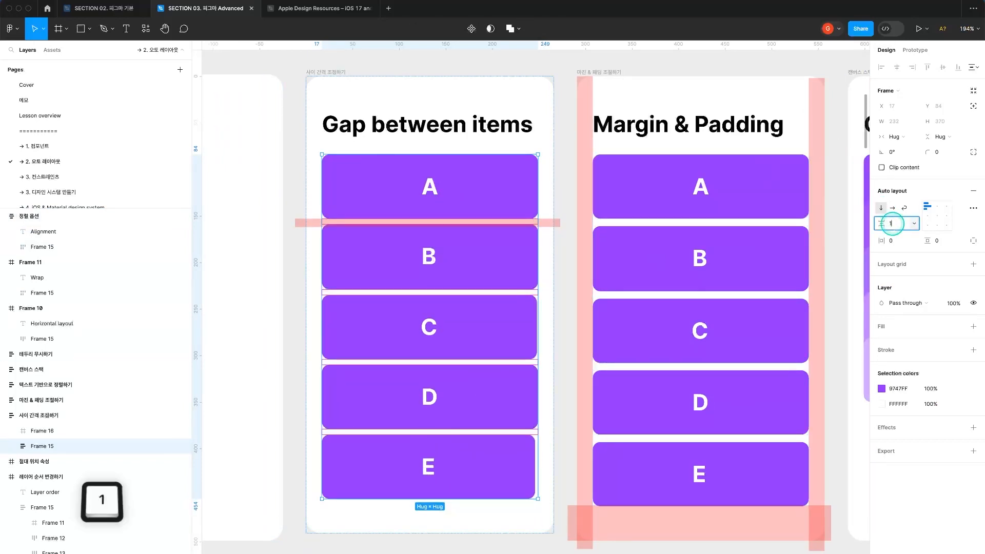
{"action": "type", "text": "8"}
{"action": "key", "text": "Return"}
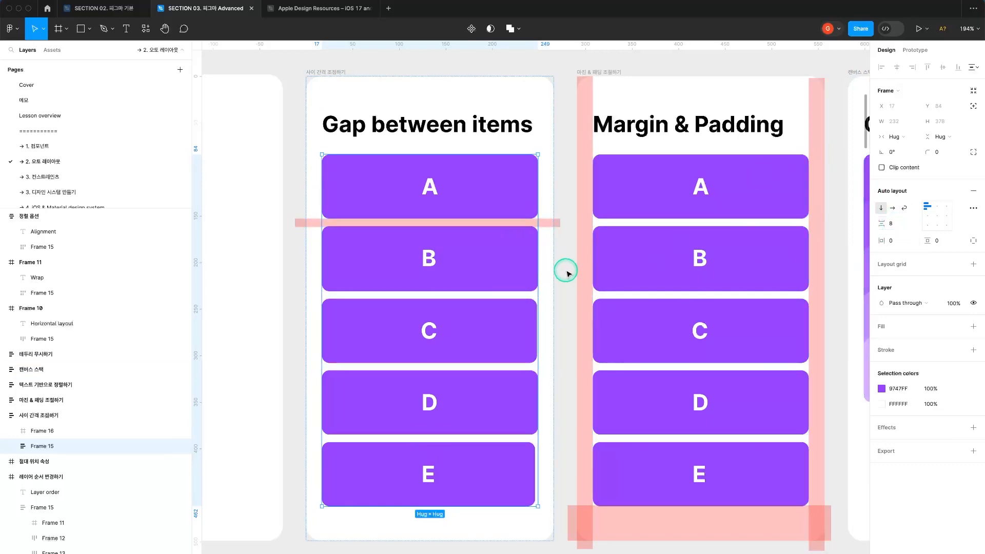
Select the Margin & Padding frame and examine its child layers and the red strips marking its horizontal padding.
{"action": "left_click", "coordinate": [893, 225]}
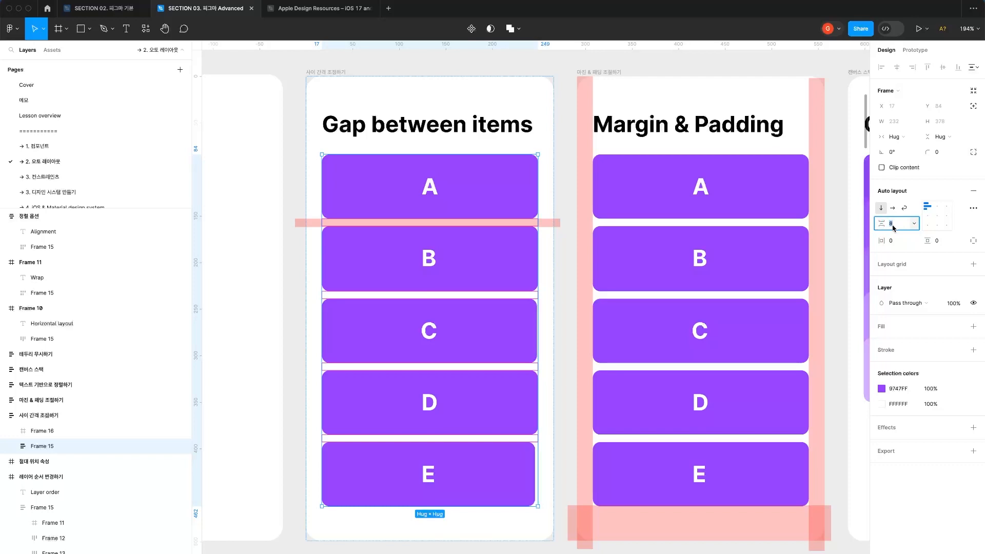
{"action": "left_click", "coordinate": [552, 154]}
{"action": "left_click_drag", "start_coordinate": [552, 154], "coordinate": [301, 167]}
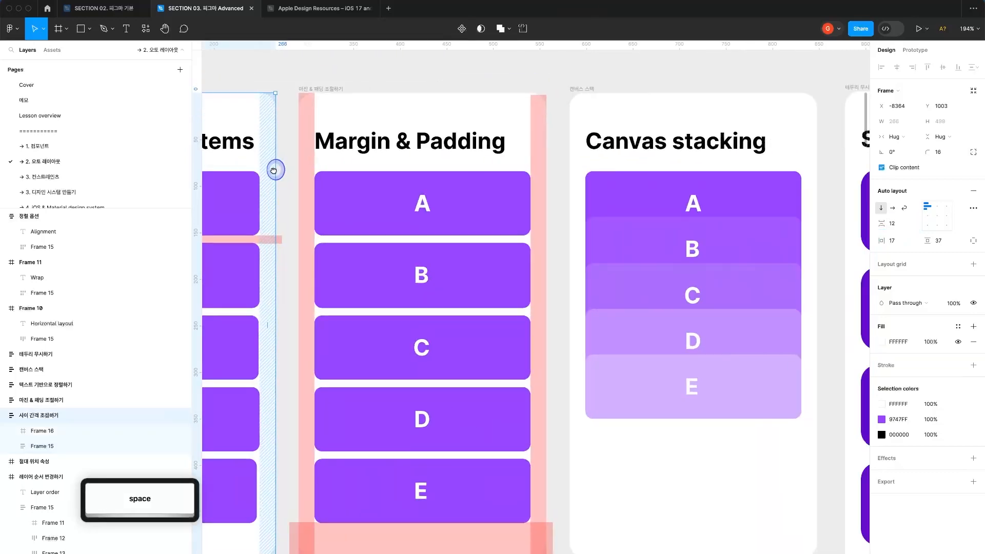
{"action": "left_click", "coordinate": [318, 90]}
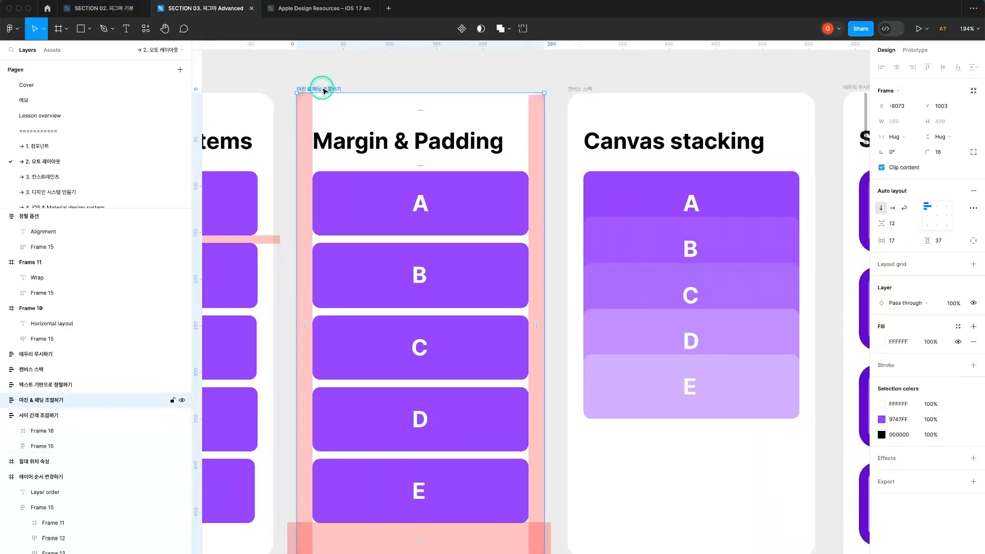
{"action": "left_click", "coordinate": [5, 400]}
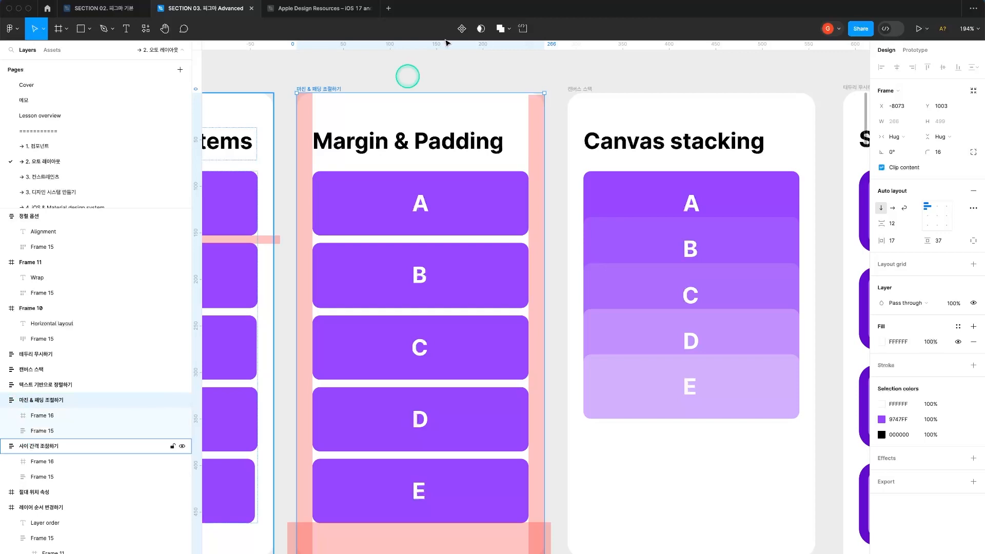
{"action": "left_click", "coordinate": [307, 242]}
{"action": "left_click", "coordinate": [538, 250]}
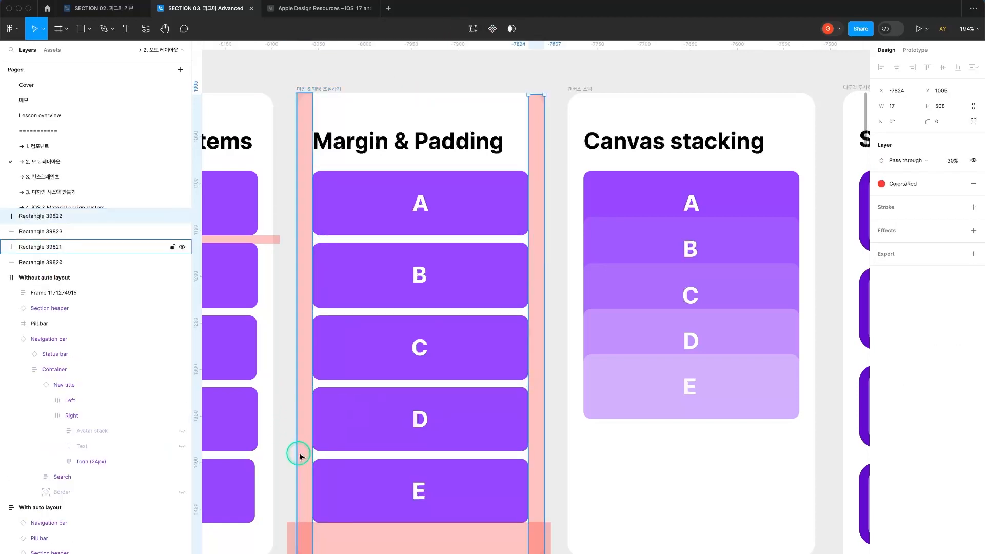
Try horizontal padding values of 8 and 64 on the Margin & Padding frame.
{"action": "left_click", "coordinate": [312, 90]}
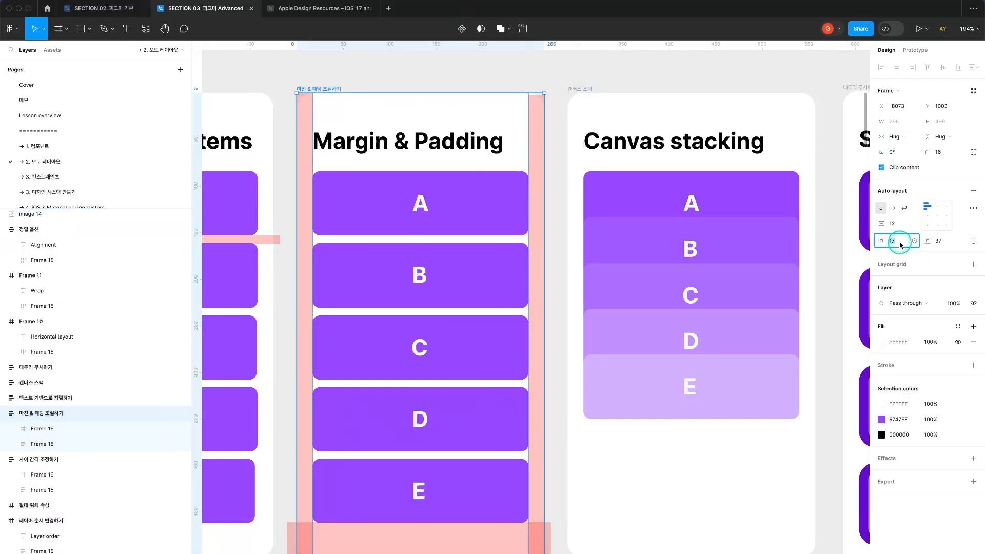
{"action": "left_click", "coordinate": [900, 244]}
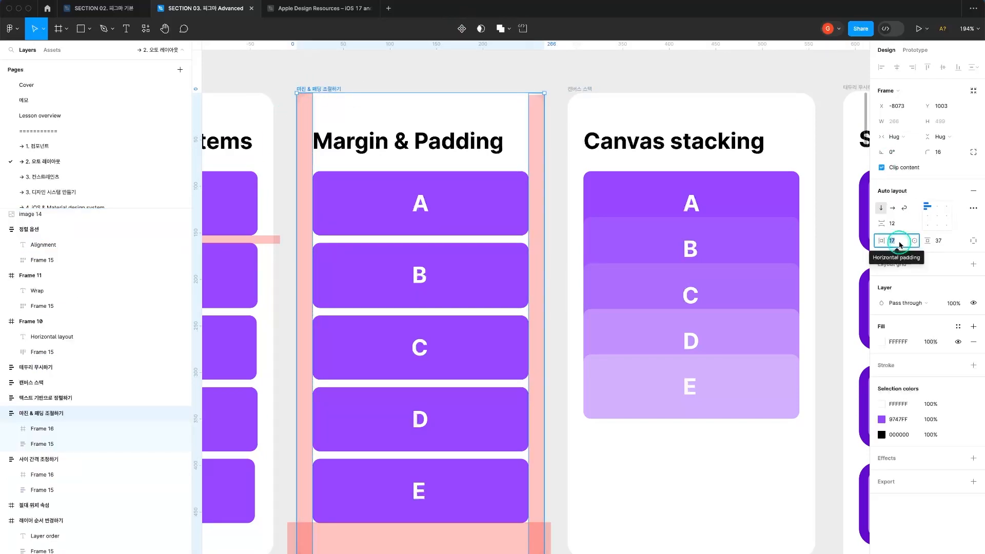
{"action": "type", "text": "8"}
{"action": "key", "text": "Return"}
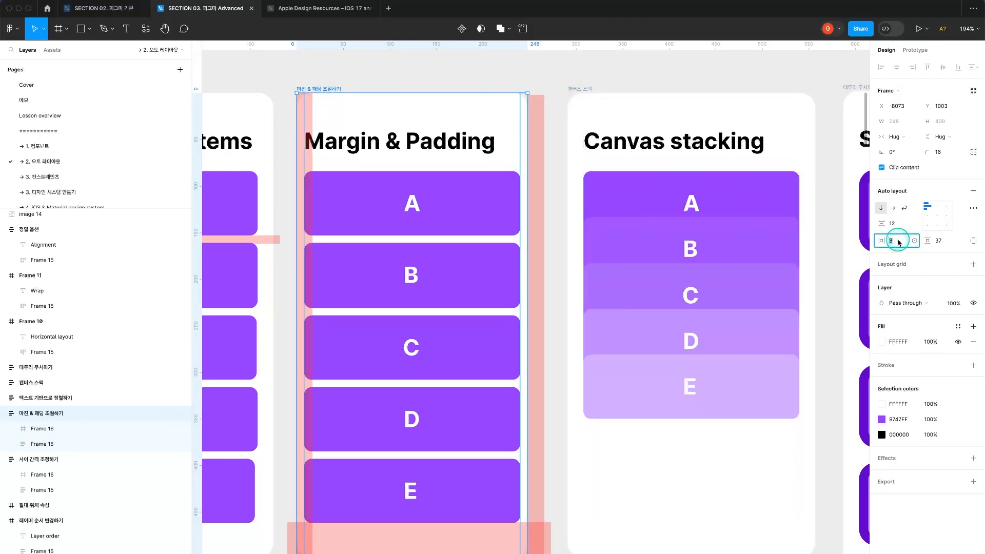
{"action": "type", "text": "64"}
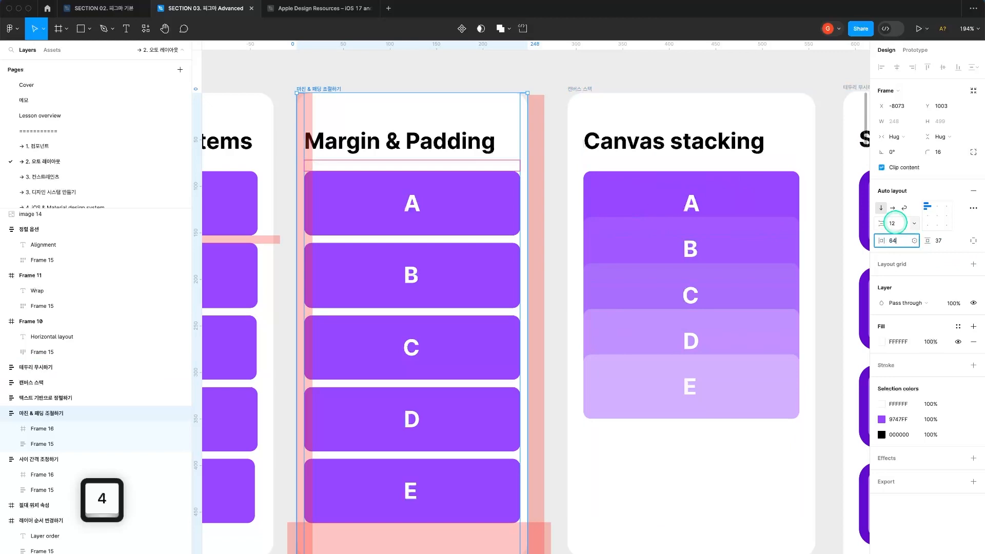
{"action": "key", "text": "Return"}
Undo the horizontal padding changes on the Margin & Padding frame.
{"action": "left_click", "coordinate": [378, 213]}
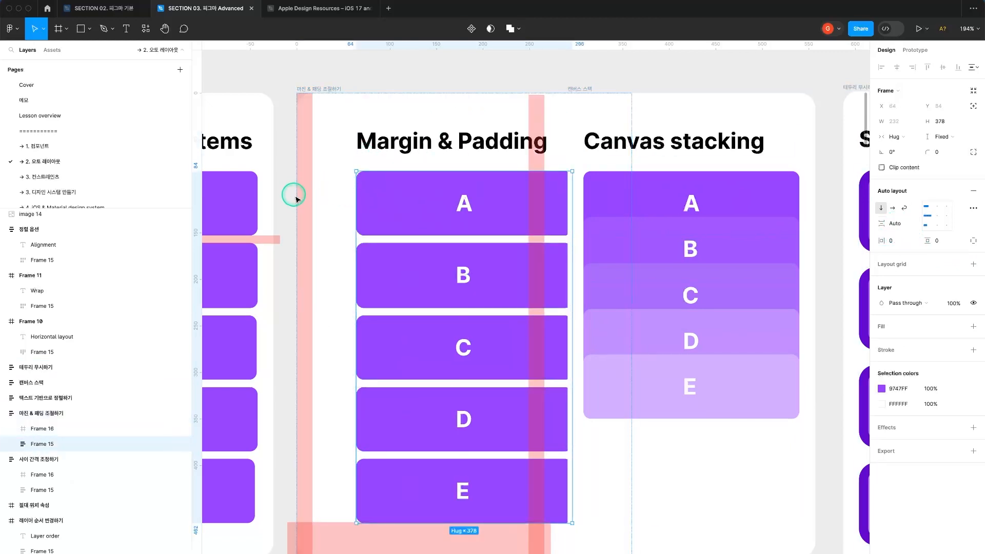
{"action": "key", "text": "super+z"}
{"action": "key", "text": "super+z"}
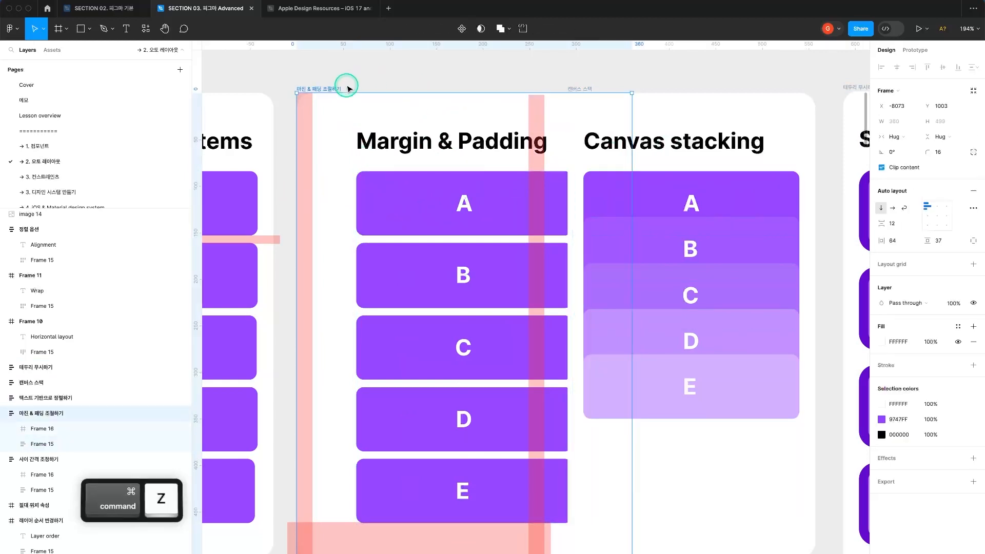
{"action": "key", "text": "super+z"}
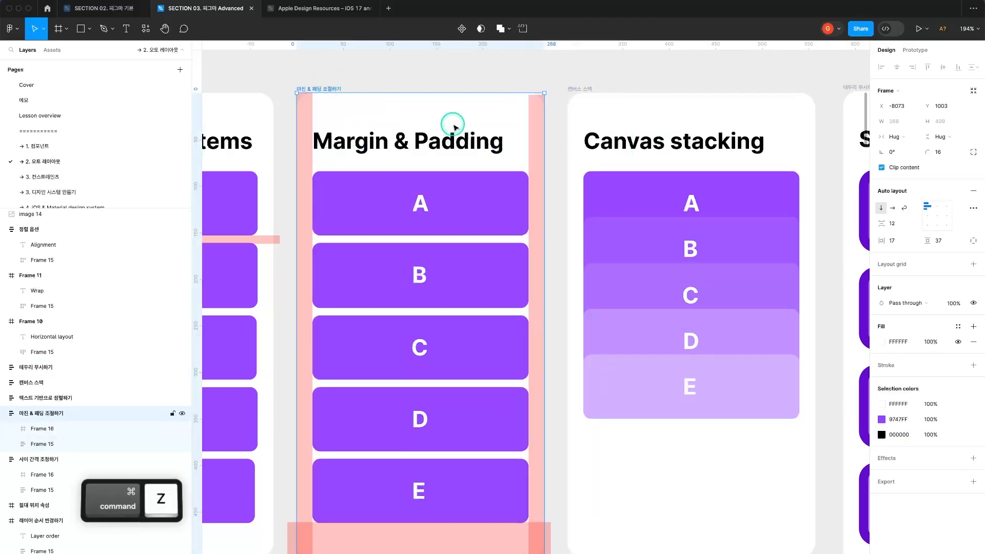
Try a vertical padding of 24 on the Margin & Padding frame and undo it.
{"action": "left_click", "coordinate": [939, 240]}
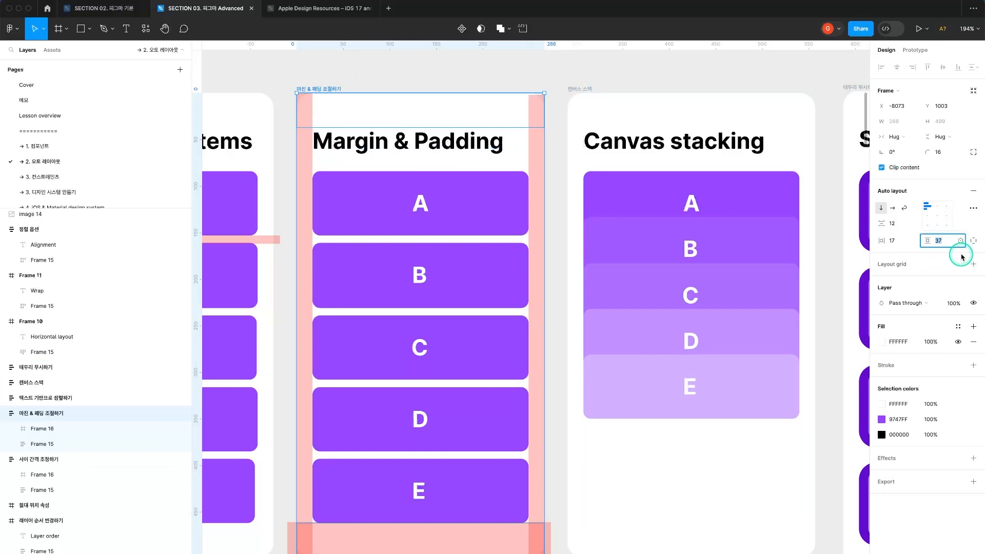
{"action": "type", "text": "24"}
{"action": "key", "text": "Return"}
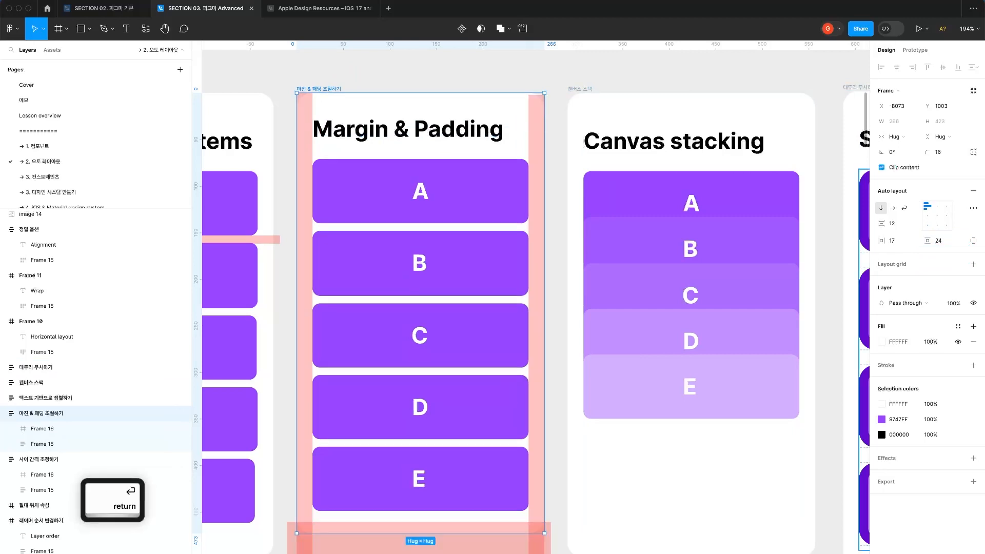
{"action": "left_click", "coordinate": [417, 77]}
{"action": "key", "text": "super+z"}
{"action": "key", "text": "super+z"}
Adjust the overlap of the item stack in the Canvas stacking example and set its vertical gap to -16.
{"action": "scroll", "coordinate": [429, 68], "scroll_direction": "right", "scroll_amount": 2}
{"action": "left_click_drag", "start_coordinate": [442, 75], "coordinate": [263, 80]}
{"action": "left_click", "coordinate": [352, 95]}
{"action": "left_click", "coordinate": [396, 222]}
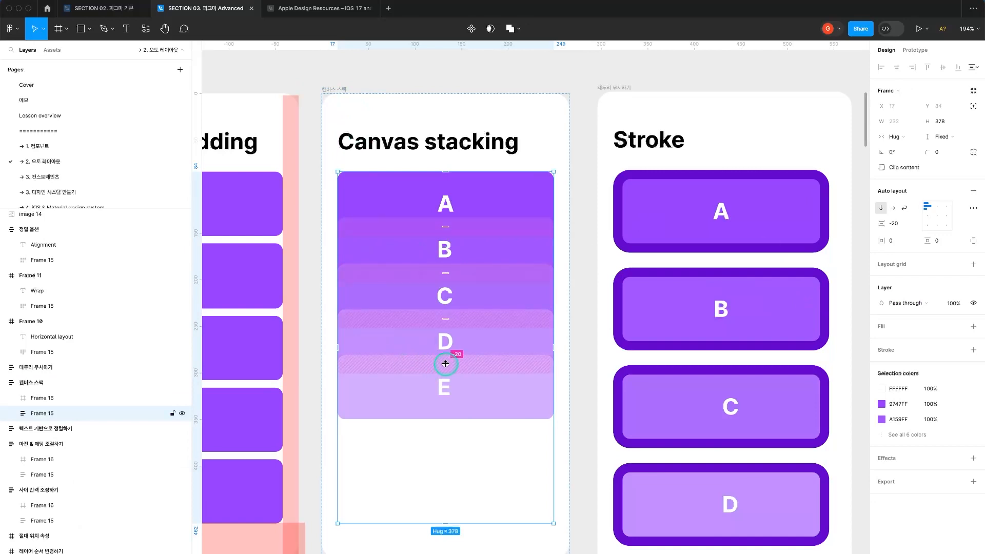
{"action": "left_click_drag", "start_coordinate": [445, 364], "coordinate": [448, 402]}
{"action": "left_click_drag", "start_coordinate": [455, 437], "coordinate": [453, 386]}
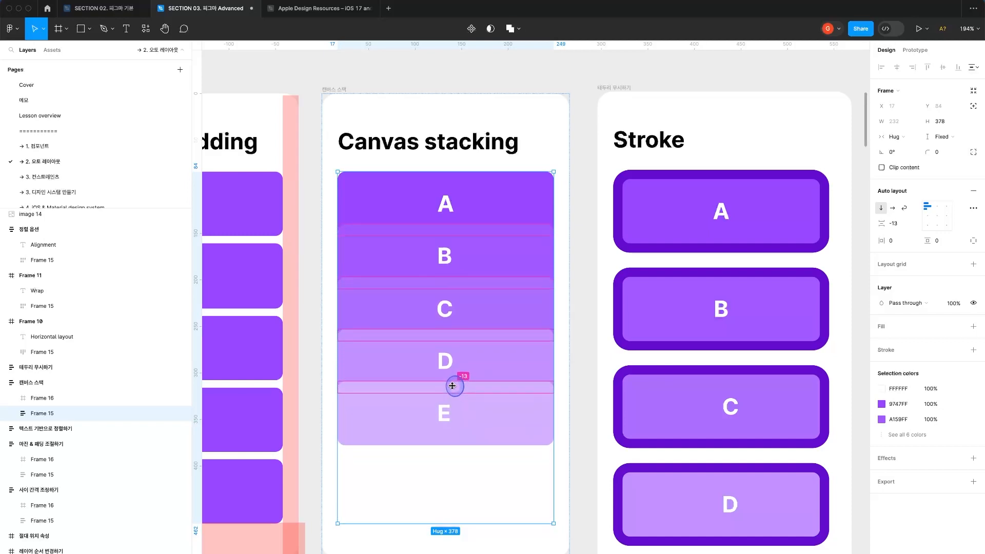
{"action": "left_click", "coordinate": [895, 225]}
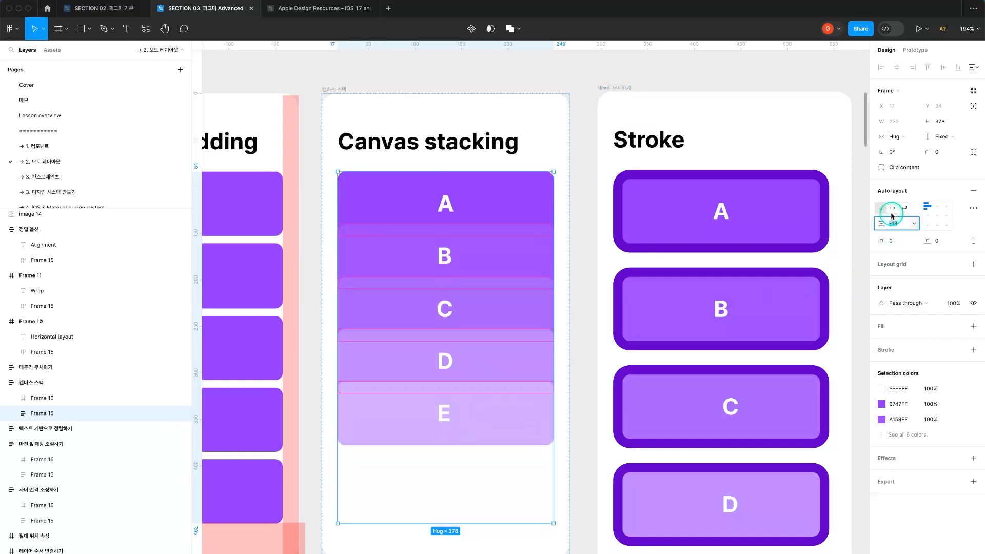
{"action": "type", "text": "-16"}
{"action": "key", "text": "Return"}
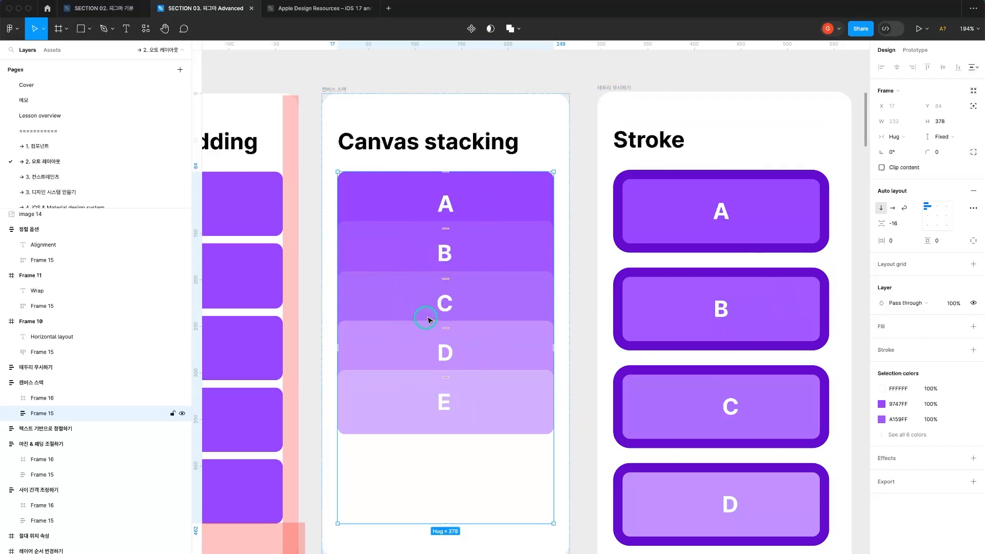
Try First on top as the stack's canvas stacking in the advanced auto layout settings and return it to Last on top.
{"action": "left_click", "coordinate": [973, 209]}
{"action": "left_click", "coordinate": [851, 305]}
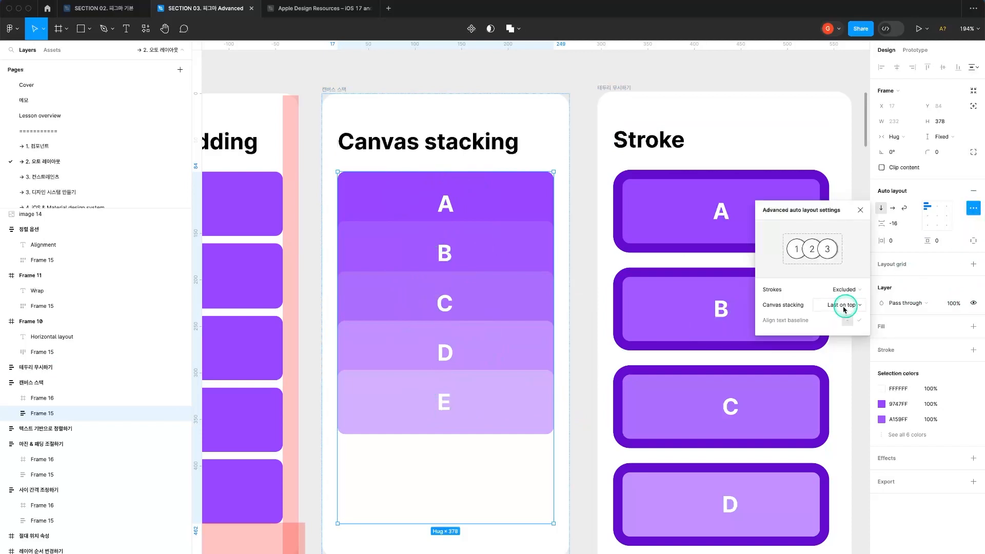
{"action": "left_click", "coordinate": [847, 293]}
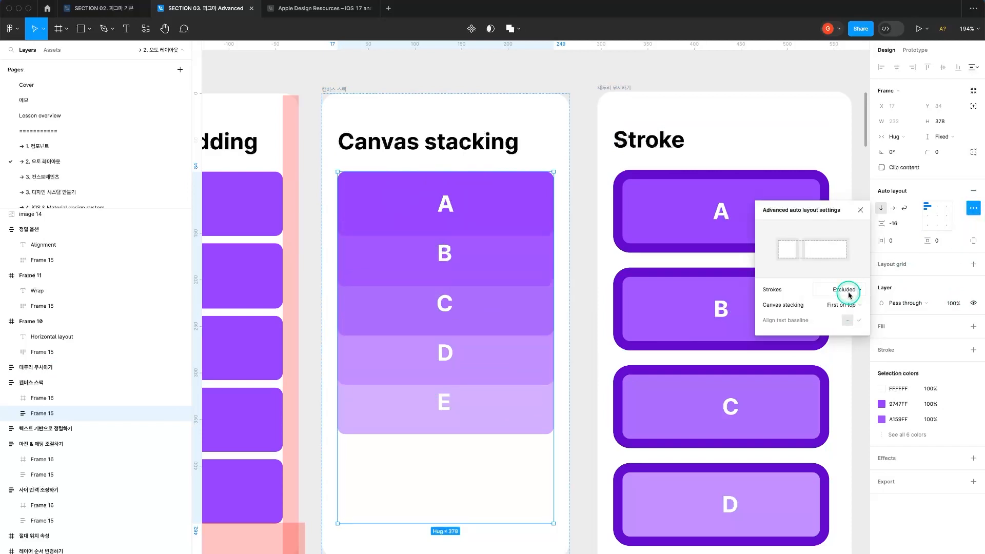
{"action": "left_click", "coordinate": [843, 304]}
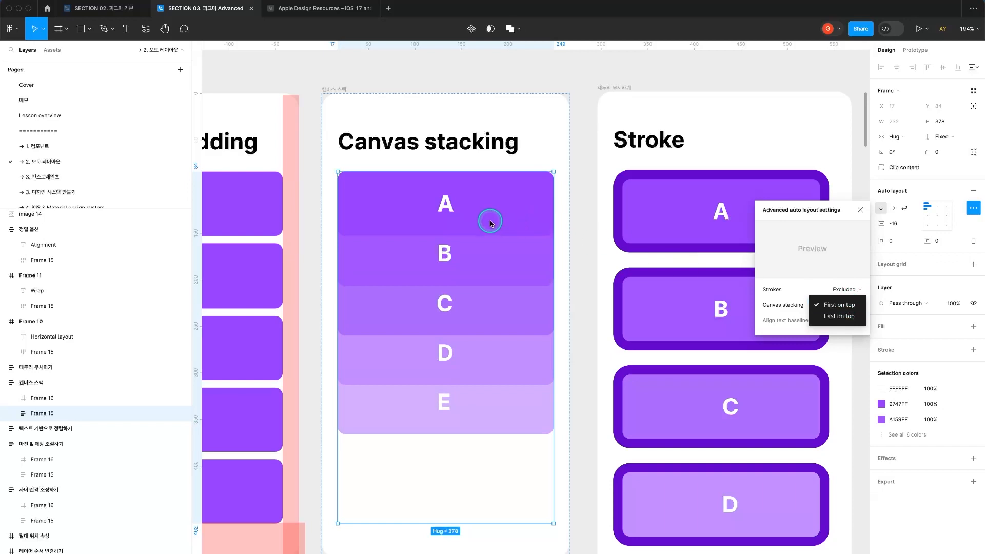
{"action": "left_click", "coordinate": [817, 319]}
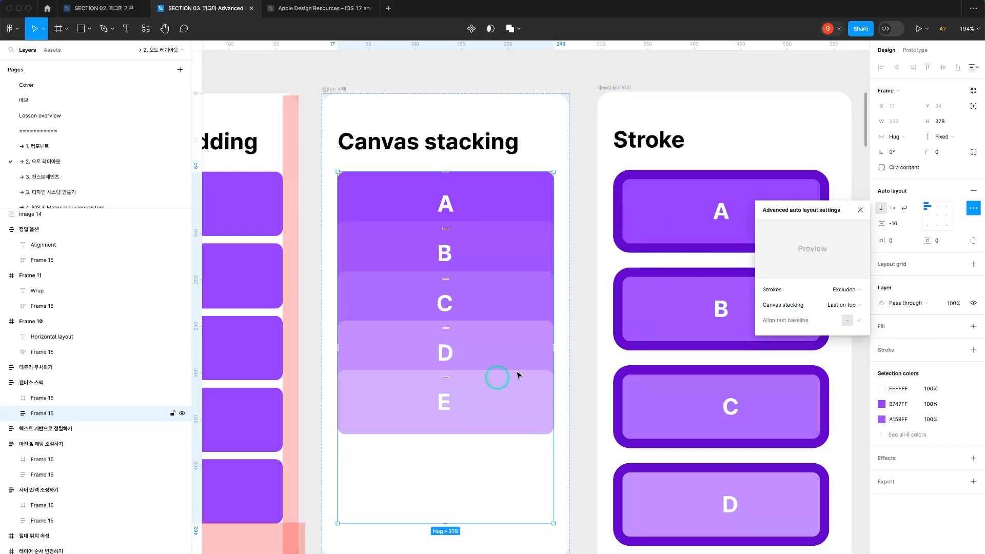
{"action": "left_click", "coordinate": [585, 361]}
Try excluding strokes from the layout of the Stroke example's item stack and return the option to Included in layout.
{"action": "key", "text": "space"}
{"action": "left_click_drag", "start_coordinate": [582, 356], "coordinate": [333, 291]}
{"action": "left_click", "coordinate": [516, 177]}
{"action": "left_click", "coordinate": [973, 208]}
{"action": "left_click", "coordinate": [836, 290]}
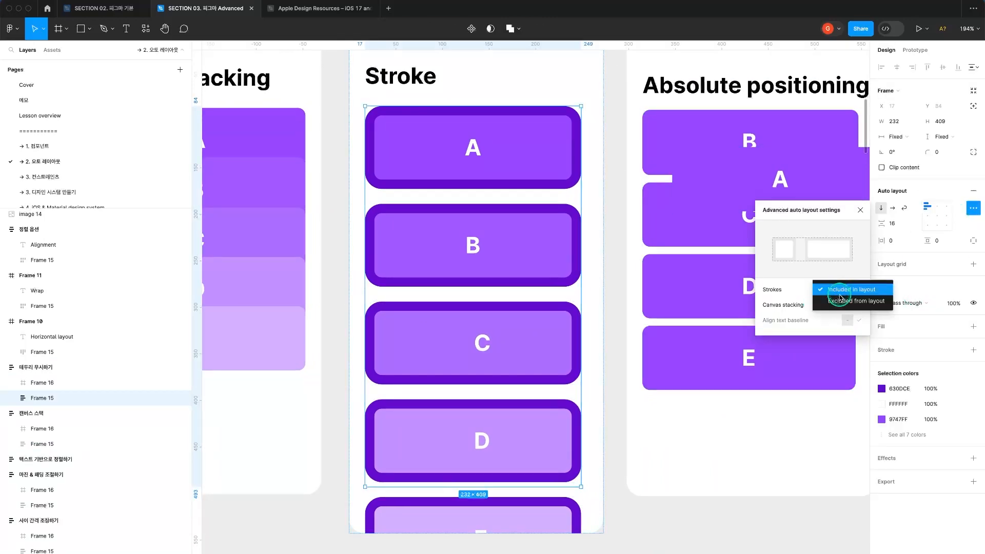
{"action": "left_click", "coordinate": [841, 301]}
{"action": "left_click", "coordinate": [843, 289]}
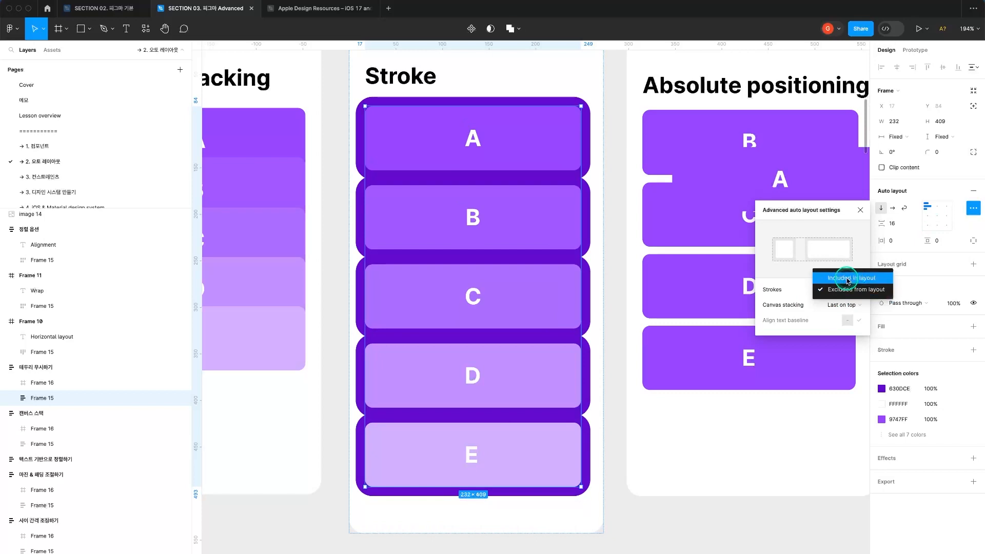
{"action": "left_click", "coordinate": [847, 281]}
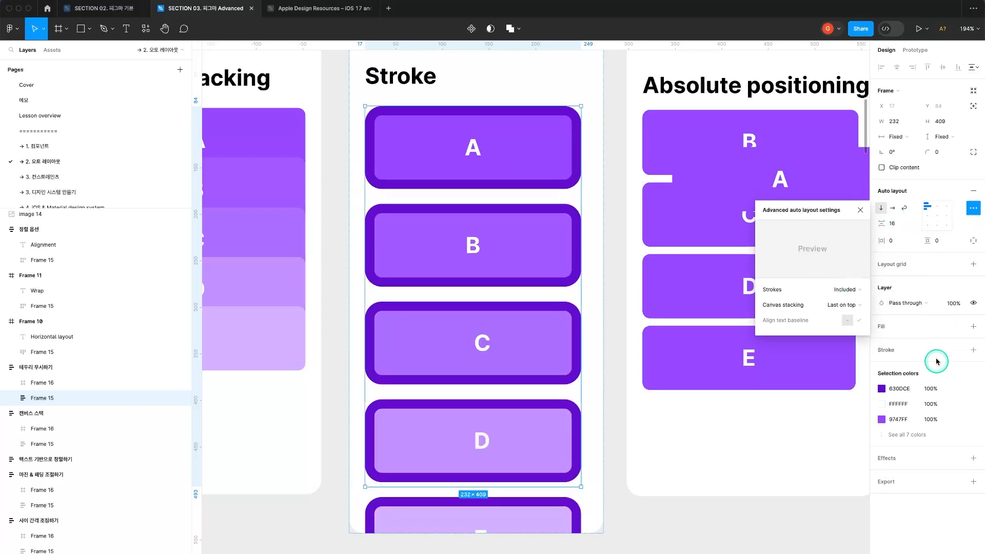
Inspect item A's stroke settings in the Stroke example and set its parent stack's Strokes option to Excluded from layout.
{"action": "left_click", "coordinate": [446, 145]}
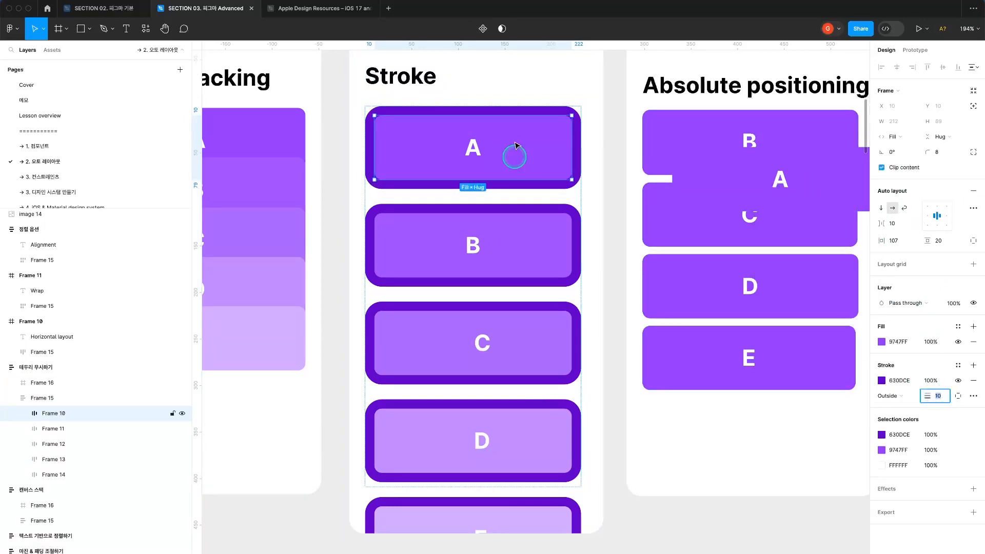
{"action": "left_click", "coordinate": [624, 137]}
{"action": "left_click", "coordinate": [503, 133]}
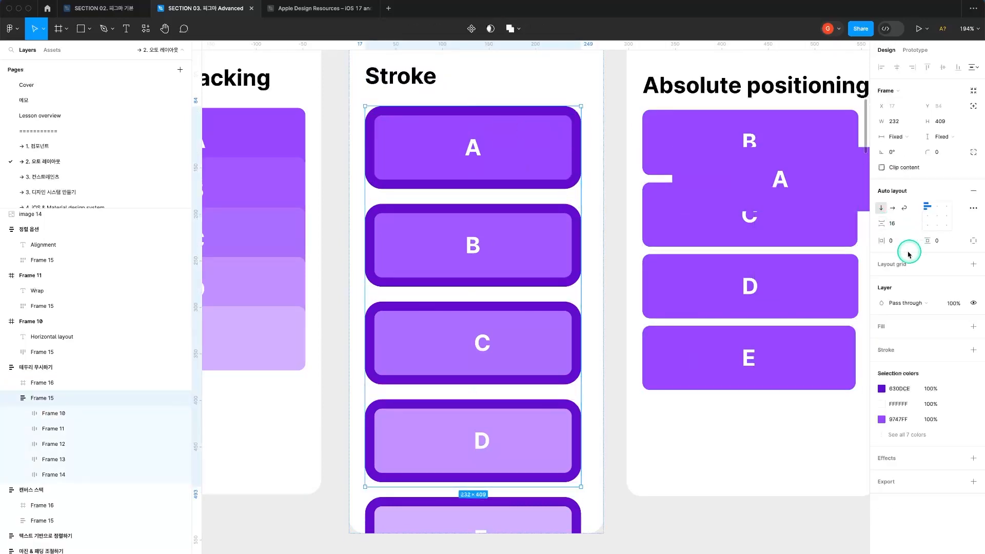
{"action": "left_click", "coordinate": [973, 208]}
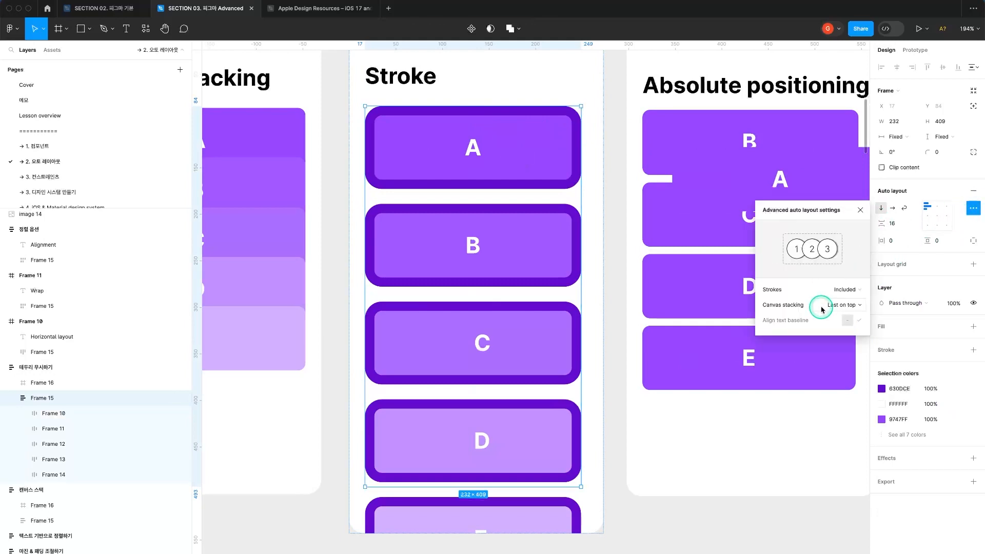
{"action": "left_click", "coordinate": [843, 305]}
{"action": "left_click", "coordinate": [781, 287]}
{"action": "left_click", "coordinate": [846, 291]}
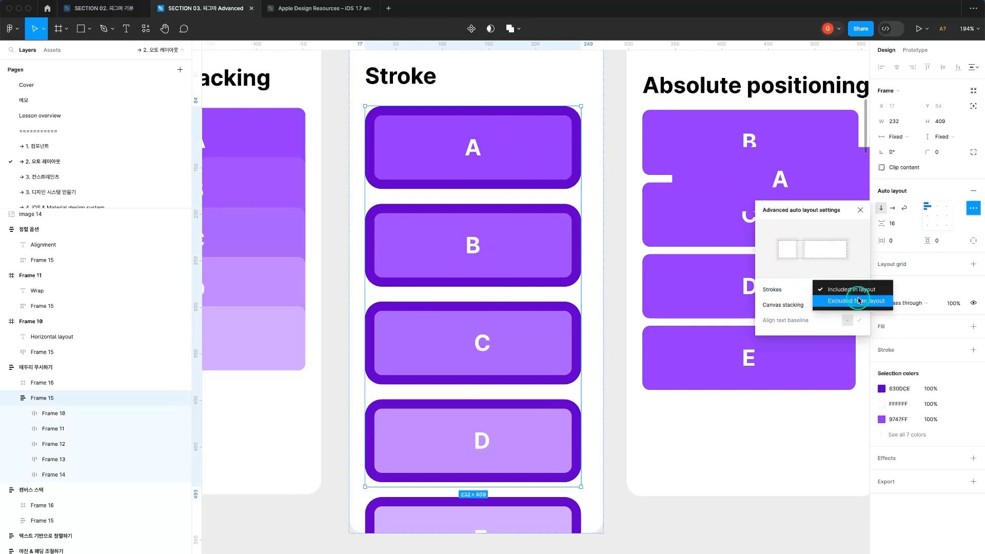
{"action": "left_click", "coordinate": [854, 300]}
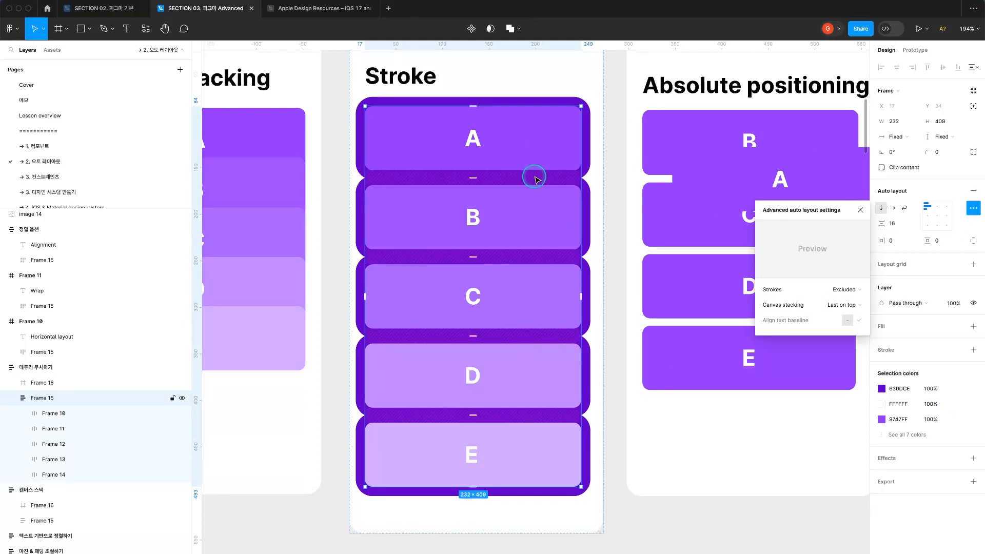
Examine the gap between items A and B up close and set the stack's Strokes option back to Included in layout.
{"action": "key", "text": "z"}
{"action": "left_click_drag", "start_coordinate": [340, 161], "coordinate": [448, 213]}
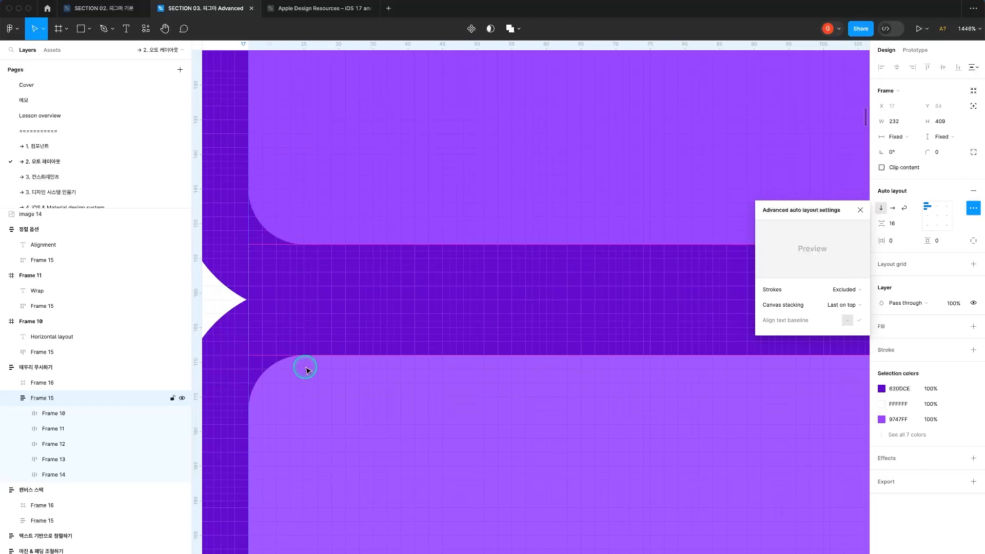
{"action": "left_click", "coordinate": [846, 289]}
{"action": "left_click", "coordinate": [855, 278]}
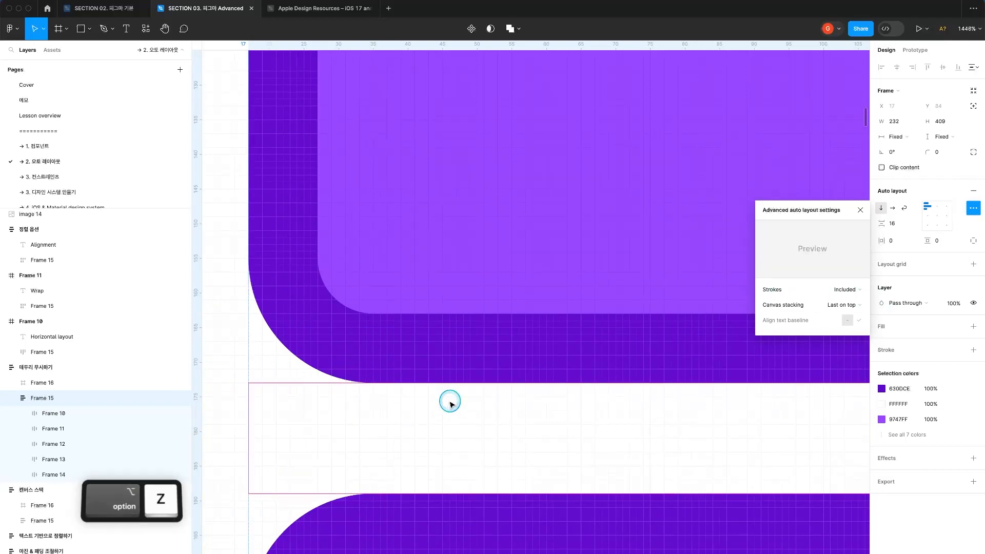
Bring the Absolute positioning example into view beside the Stroke example and clear the selection.
{"action": "left_click", "coordinate": [421, 405], "text": "alt"}
{"action": "left_click", "coordinate": [420, 406], "text": "alt"}
{"action": "left_click", "coordinate": [347, 431]}
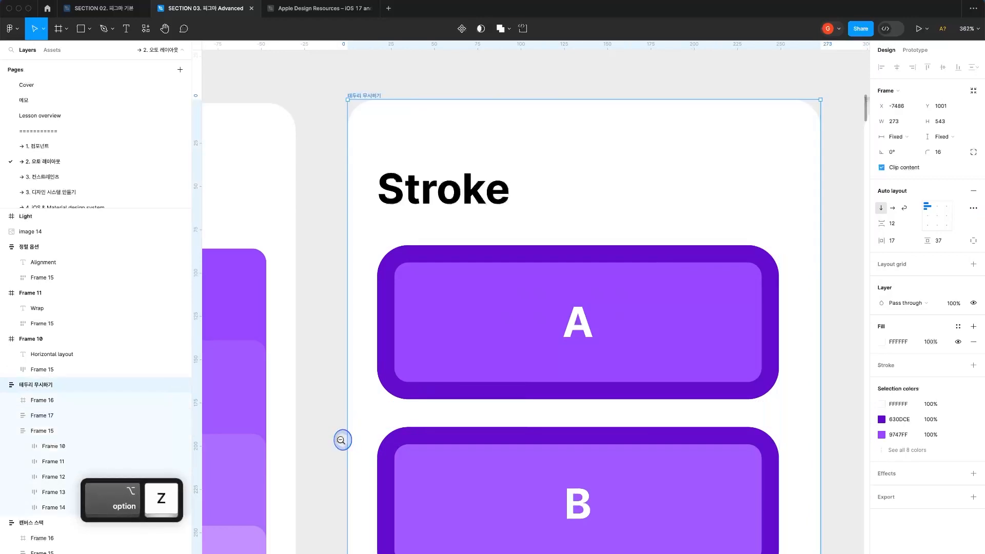
{"action": "left_click", "coordinate": [340, 438], "text": "alt"}
{"action": "mouse_move", "coordinate": [346, 450]}
{"action": "left_mouse_down"}
{"action": "mouse_move", "coordinate": [202, 290]}
{"action": "mouse_move", "coordinate": [232, 256]}
{"action": "left_mouse_up"}
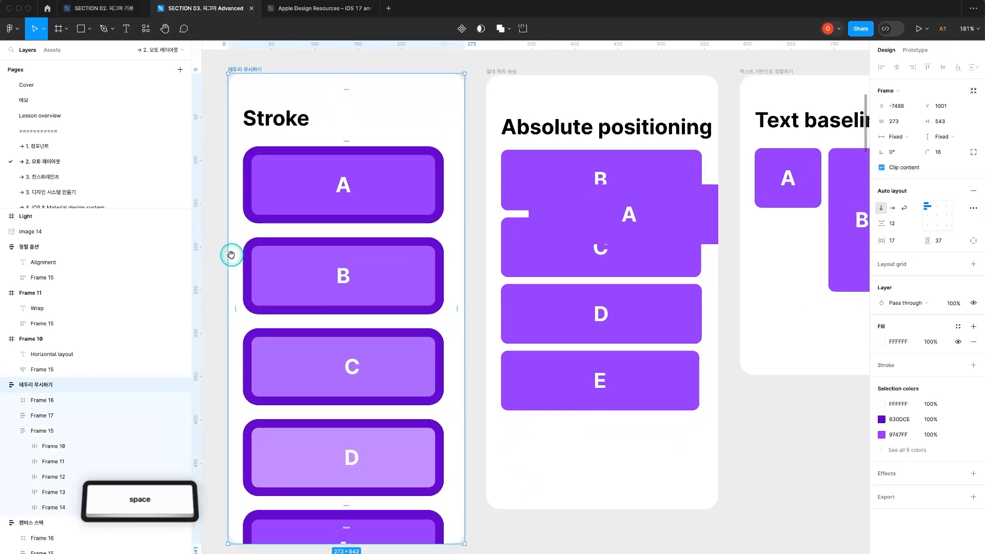
{"action": "left_click", "coordinate": [723, 390]}
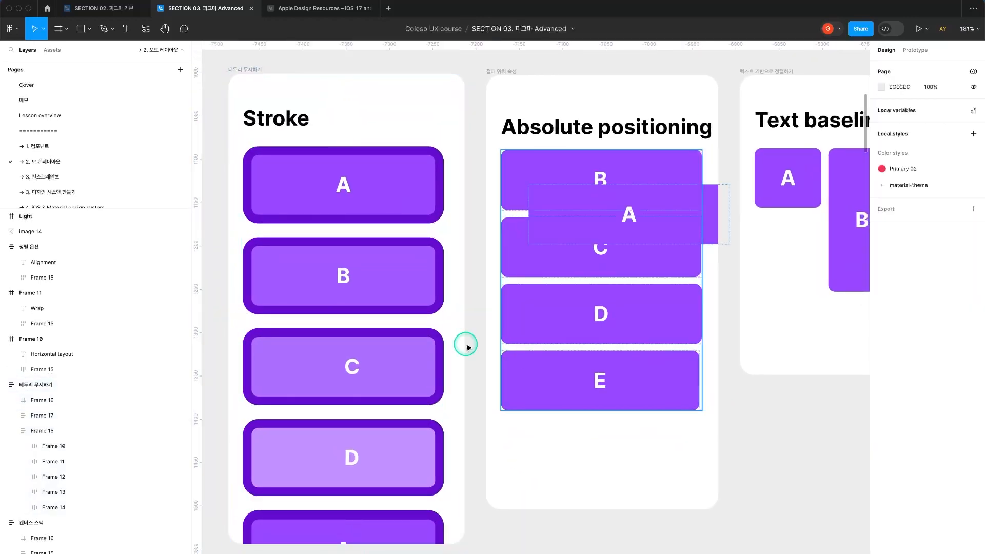
Inspect the Stroke example's item stack, and check item A and its parent stack in the Absolute positioning example.
{"action": "left_click", "coordinate": [400, 277]}
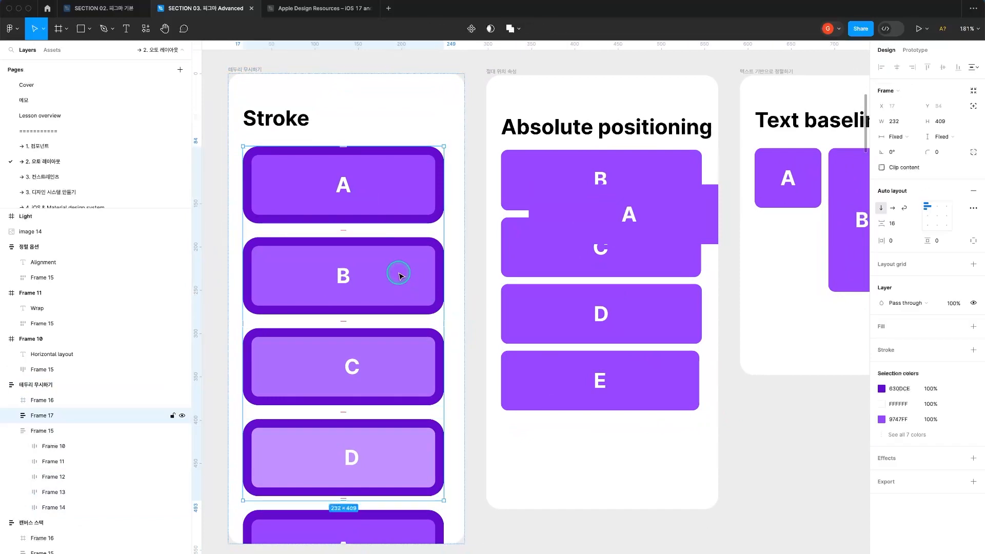
{"action": "left_click", "coordinate": [767, 433]}
{"action": "left_click_drag", "start_coordinate": [765, 428], "coordinate": [623, 428]}
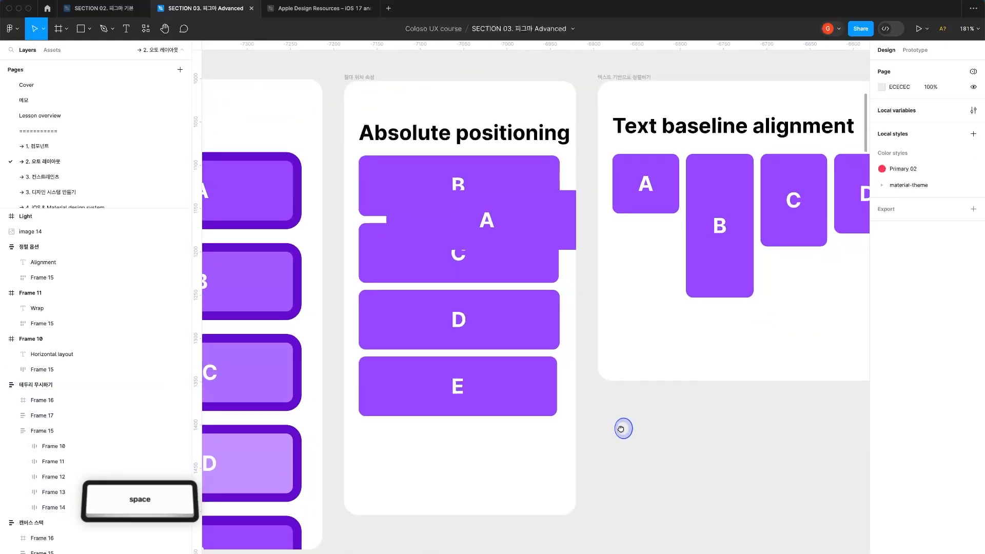
{"action": "double_click", "coordinate": [539, 229]}
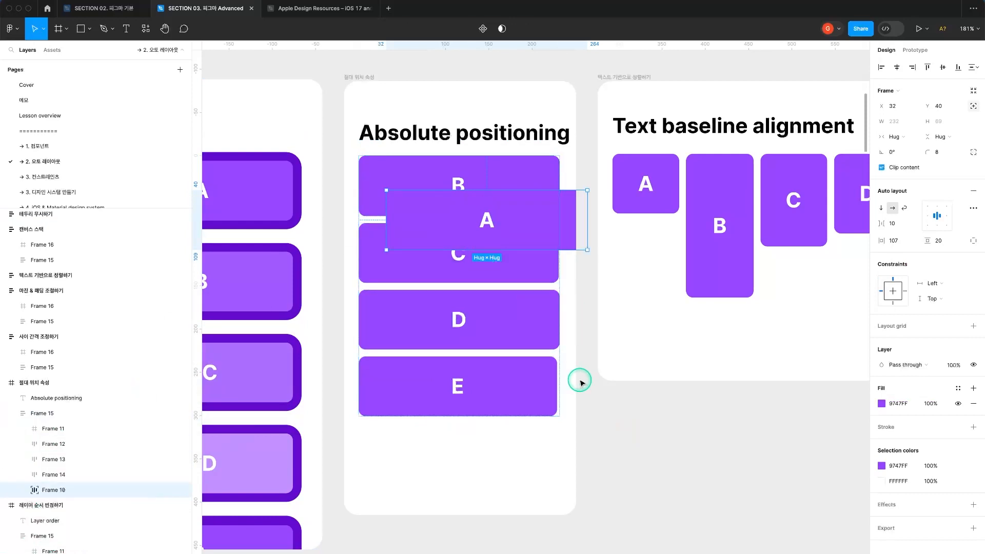
{"action": "left_click", "coordinate": [82, 413]}
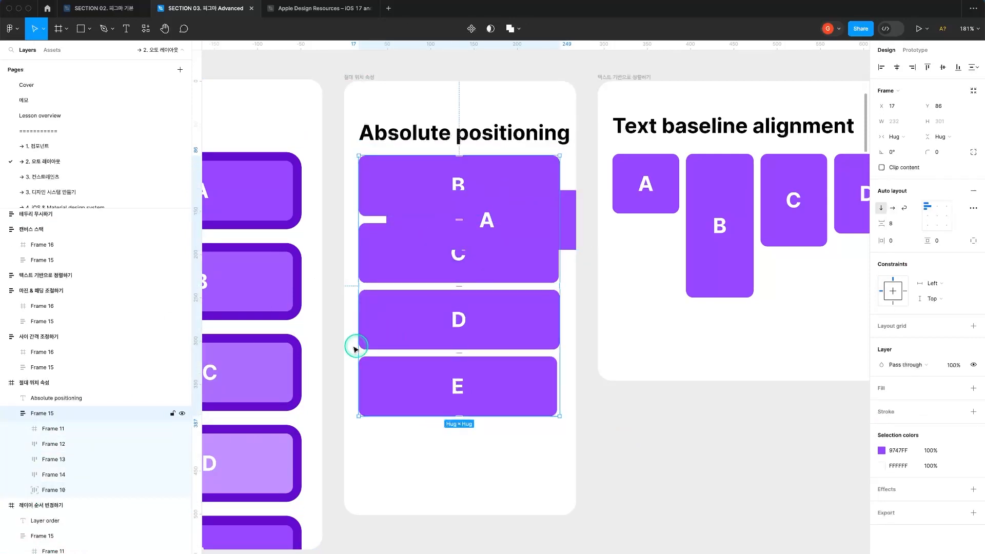
{"action": "left_click", "coordinate": [87, 486]}
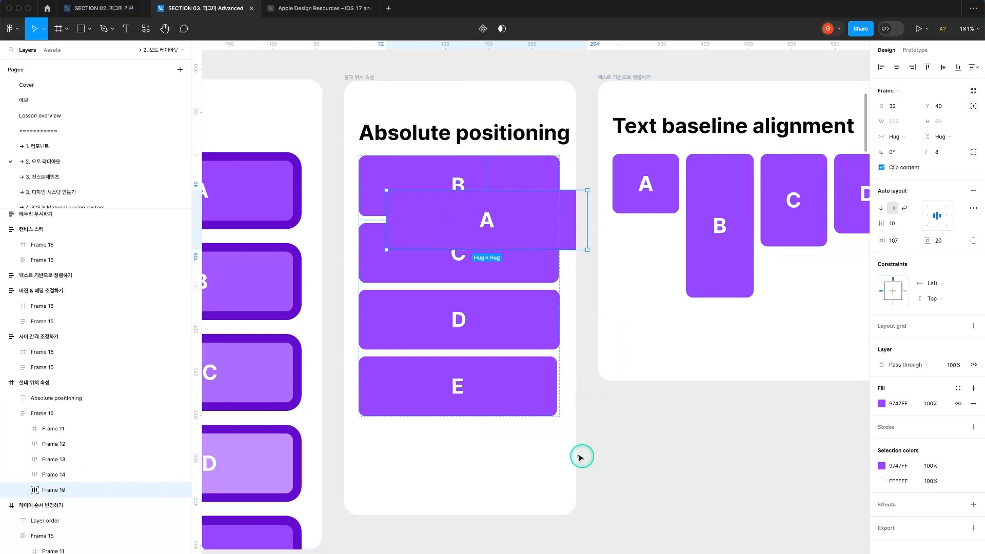
Draw a large grey rectangle below the Absolute positioning example and a small rectangle about 42 × 13 in its lower-left corner.
{"action": "key", "text": "space"}
{"action": "left_click_drag", "start_coordinate": [504, 510], "coordinate": [518, 351]}
{"action": "key", "text": "r"}
{"action": "left_click_drag", "start_coordinate": [419, 370], "coordinate": [567, 505]}
{"action": "key", "text": "r"}
{"action": "left_click_drag", "start_coordinate": [424, 484], "coordinate": [462, 498]}
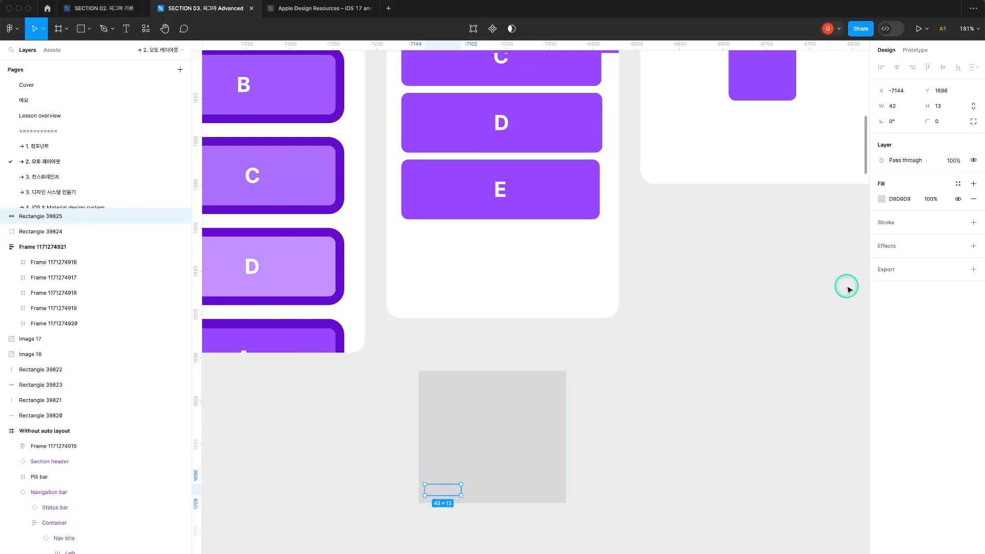
Give the small rectangle a red fill and a corner radius of 100, and clear the selection.
{"action": "left_click", "coordinate": [881, 198]}
{"action": "left_click", "coordinate": [785, 270]}
{"action": "left_click_drag", "start_coordinate": [785, 271], "coordinate": [820, 263]}
{"action": "left_click", "coordinate": [949, 124]}
{"action": "type", "text": "100"}
{"action": "key", "text": "Return"}
{"action": "left_click_drag", "start_coordinate": [626, 519], "coordinate": [329, 385]}
{"action": "left_click", "coordinate": [703, 488]}
{"action": "left_click", "coordinate": [621, 510]}
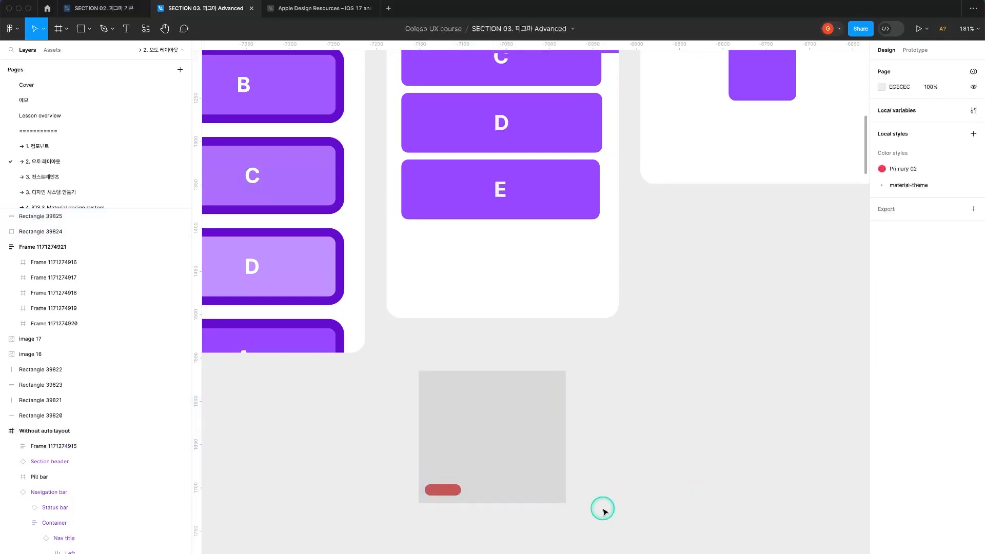
Move the absolutely positioned item A around its stack, leaving it overlapping item E at about X 7, Y 281.
{"action": "key", "text": "space"}
{"action": "scroll", "coordinate": [629, 376], "scroll_direction": "up", "scroll_amount": 5}
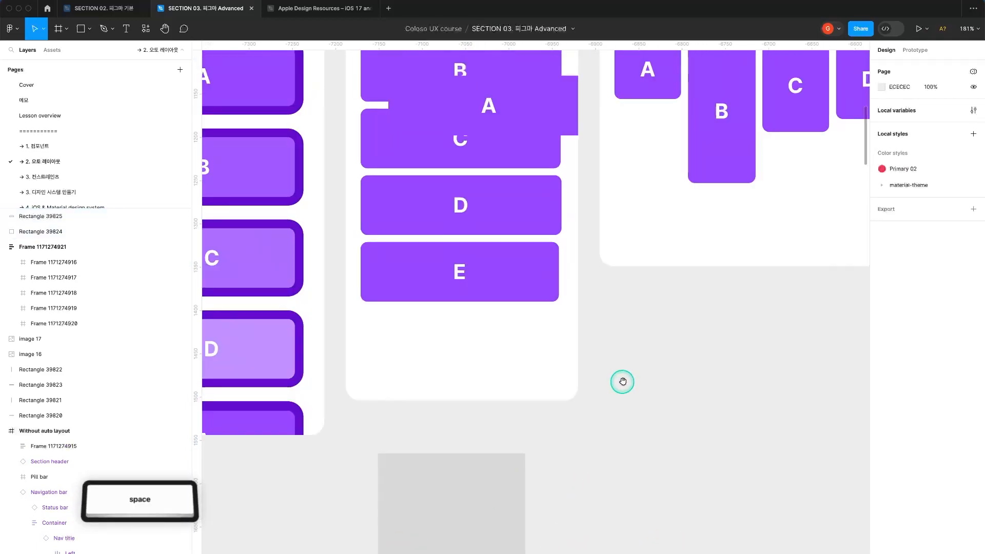
{"action": "scroll", "coordinate": [619, 464], "scroll_direction": "up", "scroll_amount": 5}
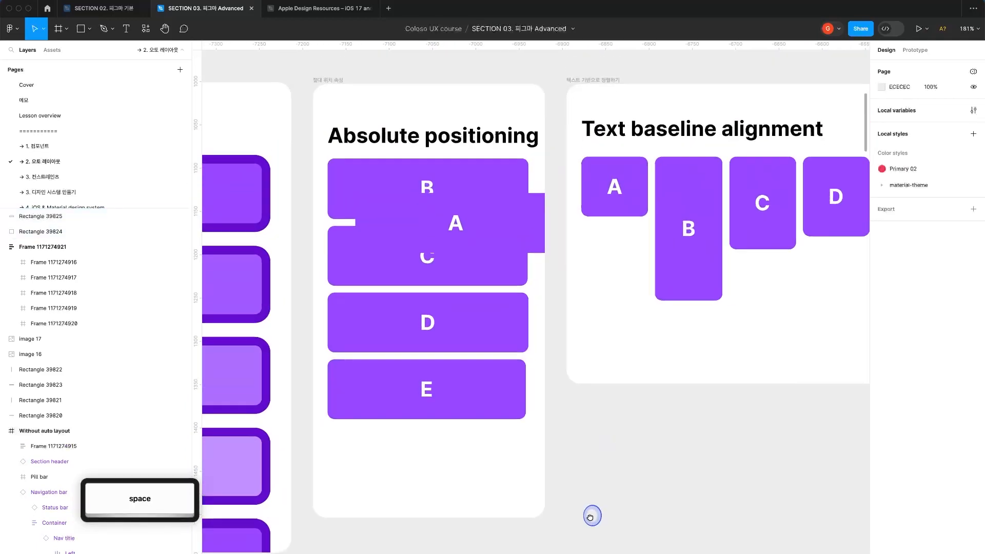
{"action": "left_click", "coordinate": [521, 215]}
{"action": "key", "text": "fn"}
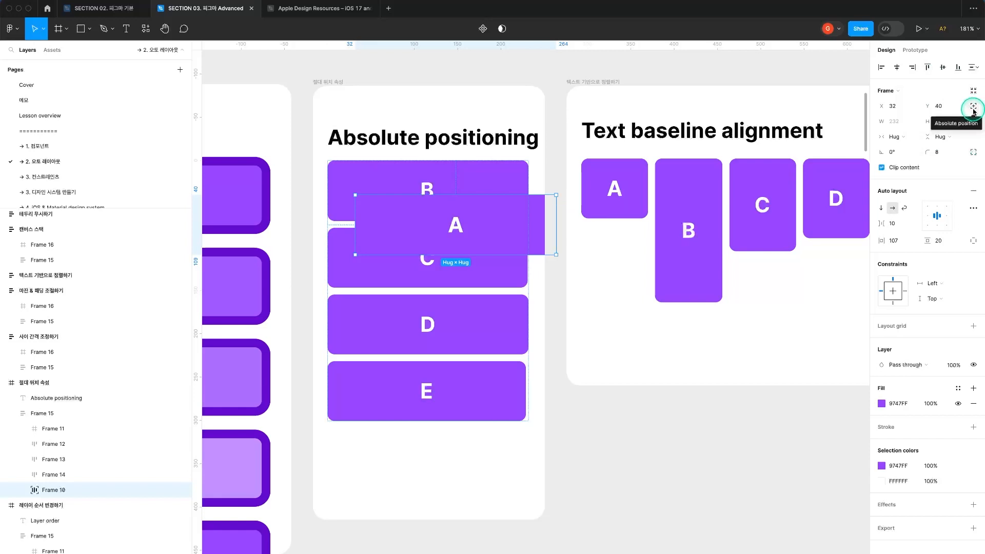
{"action": "mouse_move", "coordinate": [523, 220]}
{"action": "left_mouse_down"}
{"action": "mouse_move", "coordinate": [482, 288]}
{"action": "mouse_move", "coordinate": [510, 217]}
{"action": "mouse_move", "coordinate": [513, 231]}
{"action": "left_mouse_up"}
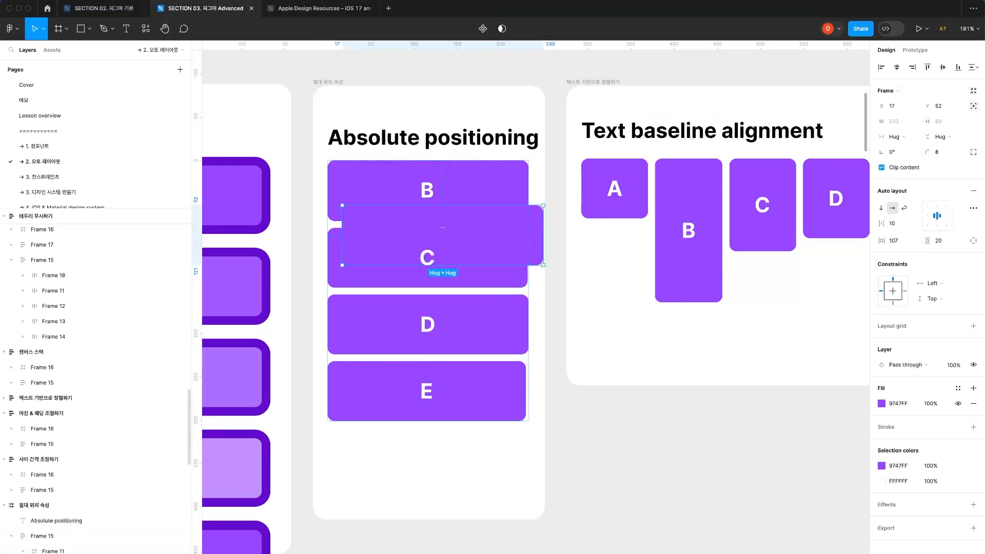
{"action": "left_click", "coordinate": [94, 537]}
{"action": "left_click", "coordinate": [40, 551]}
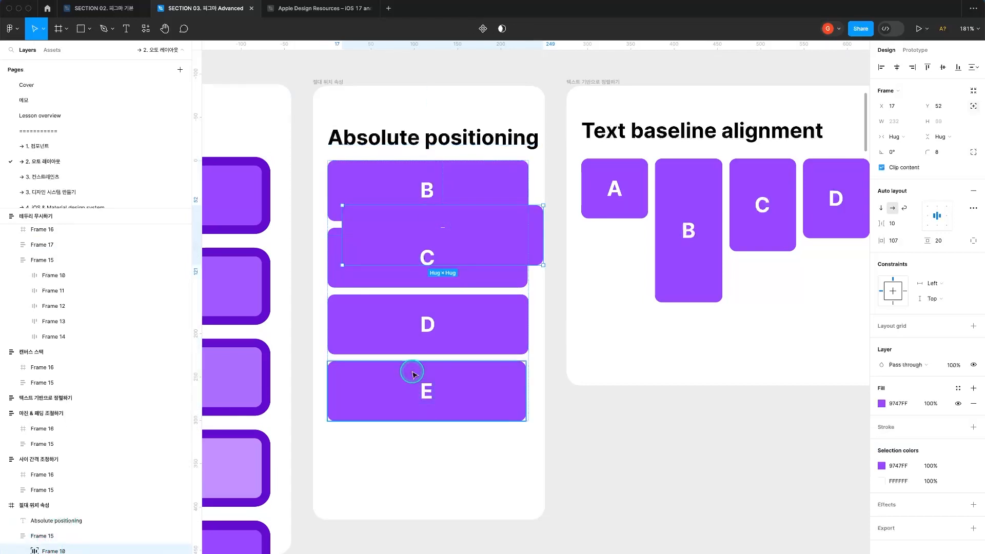
{"action": "left_click_drag", "start_coordinate": [535, 232], "coordinate": [531, 432]}
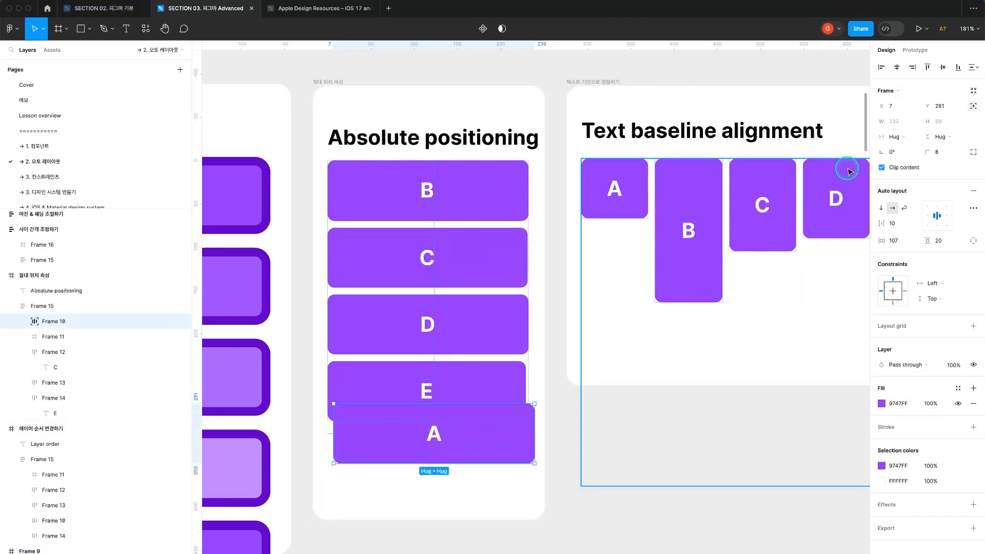
Turn item A's absolute position off and on again, and place it slightly down and to the right over the stack.
{"action": "left_click", "coordinate": [973, 106]}
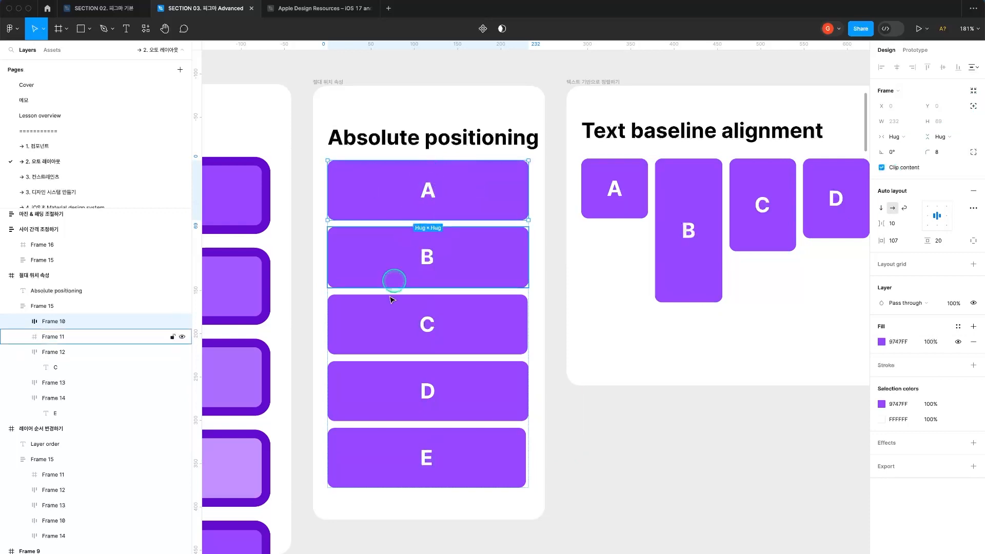
{"action": "left_click", "coordinate": [974, 106]}
{"action": "left_click_drag", "start_coordinate": [380, 198], "coordinate": [397, 226]}
Enable Align text baseline for the item stack in the Text baseline alignment example.
{"action": "left_click", "coordinate": [642, 433]}
{"action": "left_click_drag", "start_coordinate": [642, 434], "coordinate": [442, 459]}
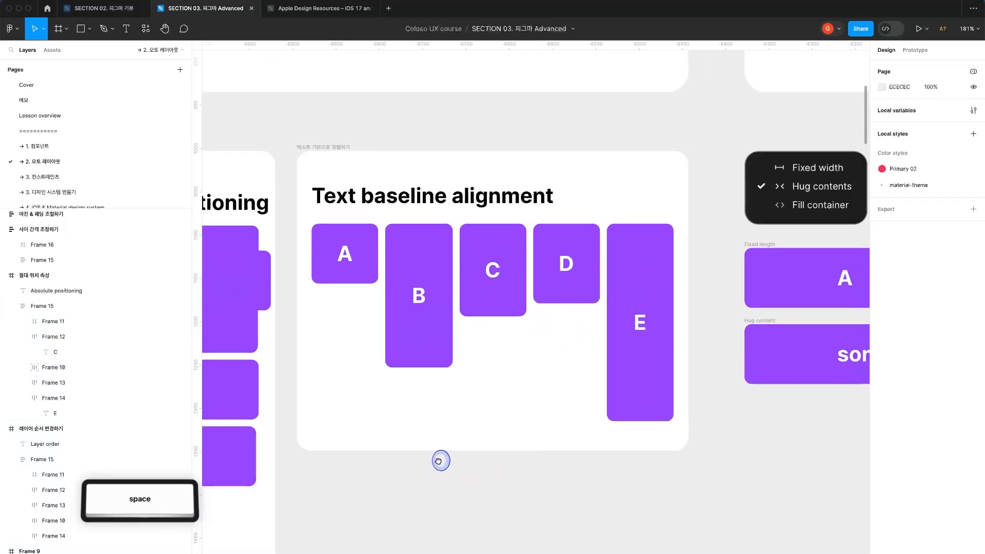
{"action": "left_click", "coordinate": [454, 289]}
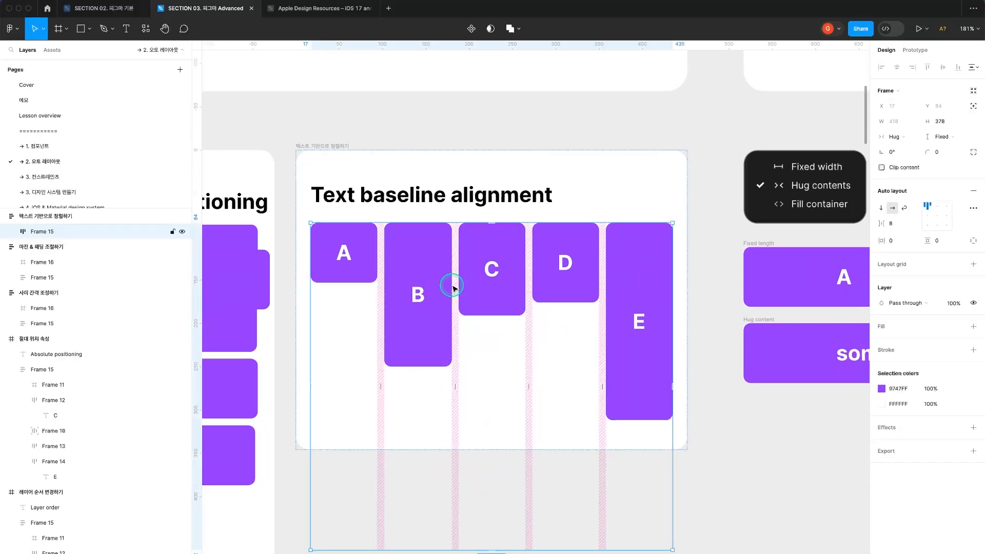
{"action": "left_click", "coordinate": [925, 219]}
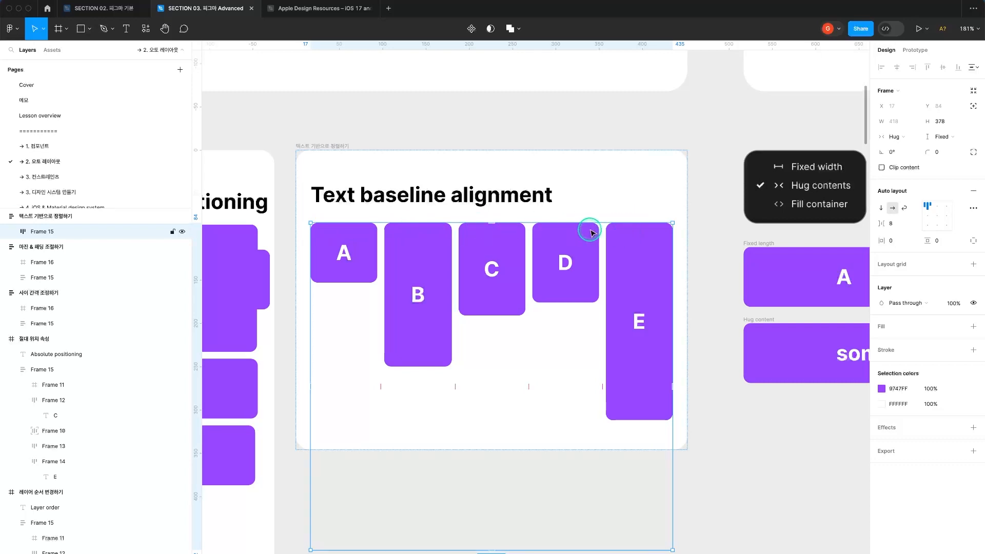
{"action": "left_click", "coordinate": [973, 208]}
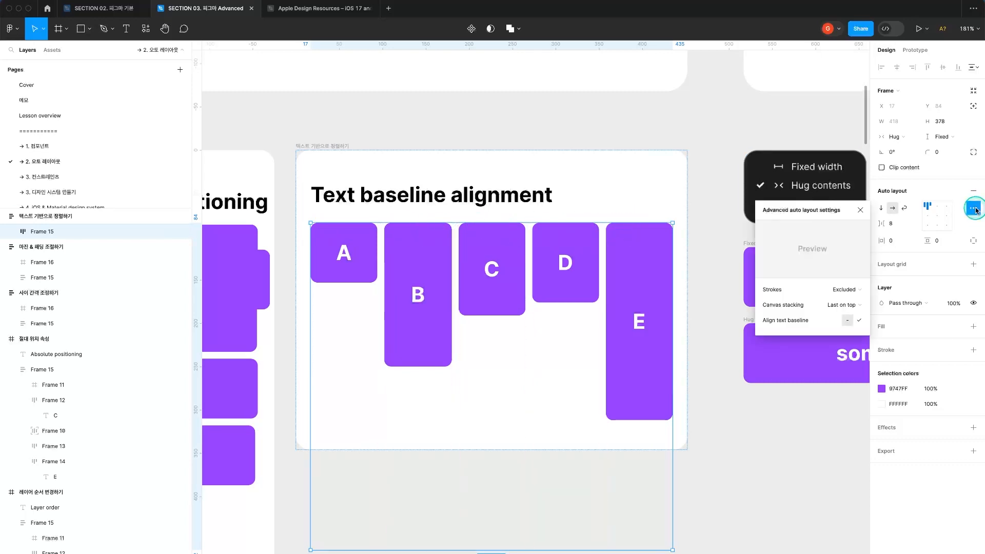
{"action": "left_click", "coordinate": [860, 325]}
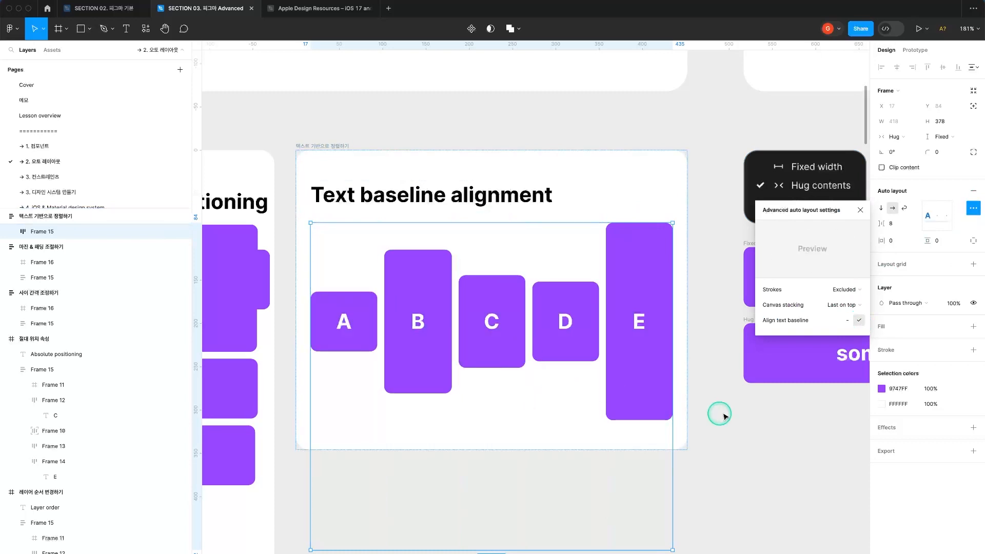
Draw a horizontal line about 422 long across items A to E along the baseline of their letters.
{"action": "left_click", "coordinate": [706, 413]}
{"action": "key", "text": "l"}
{"action": "left_click_drag", "start_coordinate": [307, 329], "coordinate": [652, 344]}
{"action": "left_click_drag", "start_coordinate": [530, 222], "coordinate": [530, 330]}
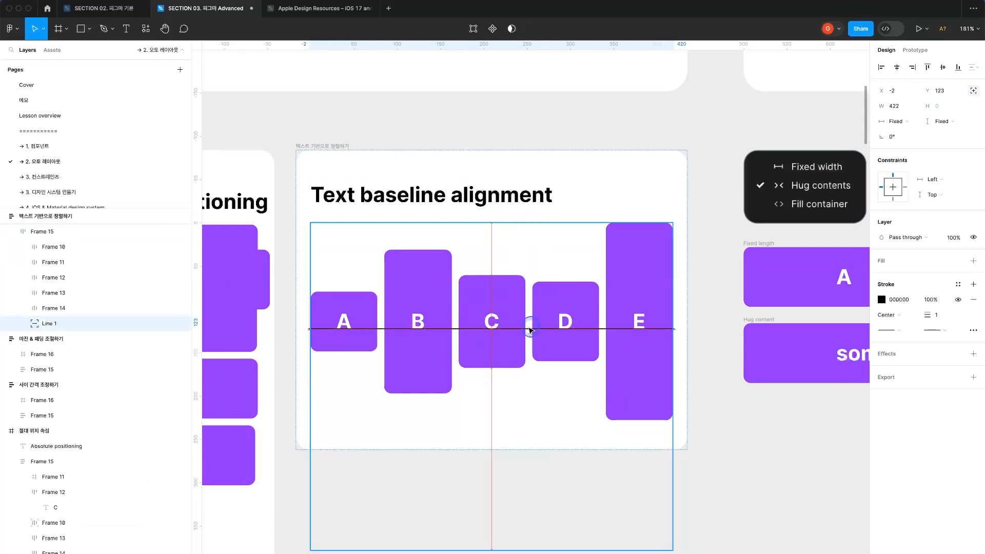
{"action": "left_click", "coordinate": [718, 400]}
Bring the Constraints section into view and inspect its title text.
{"action": "key", "text": "alt+z"}
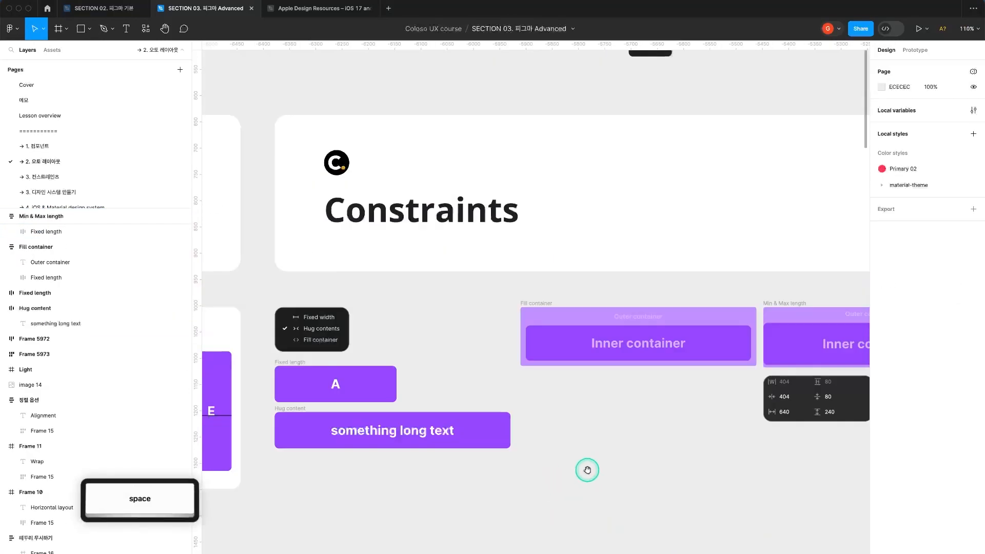
{"action": "left_click_drag", "start_coordinate": [587, 468], "coordinate": [527, 436]}
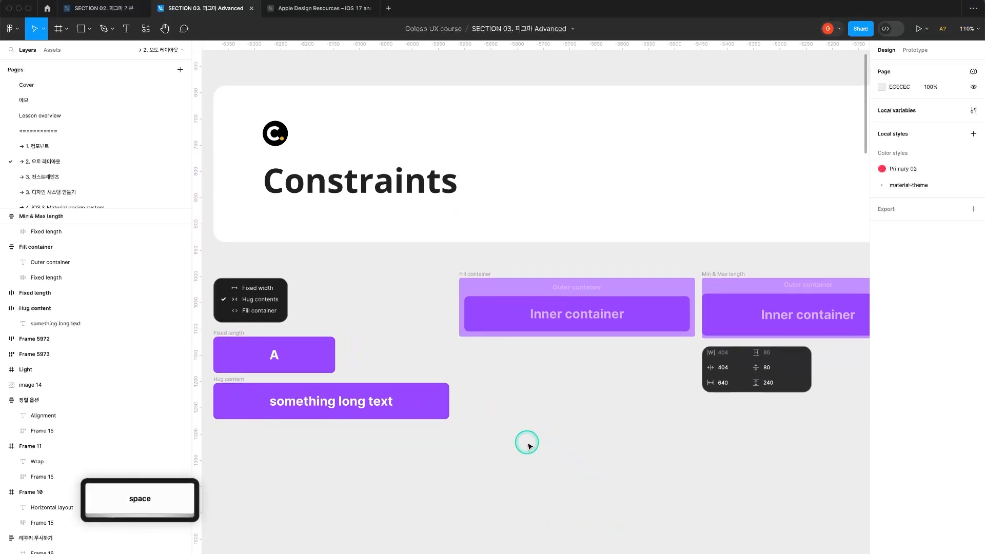
{"action": "left_click", "coordinate": [394, 195], "text": "super"}
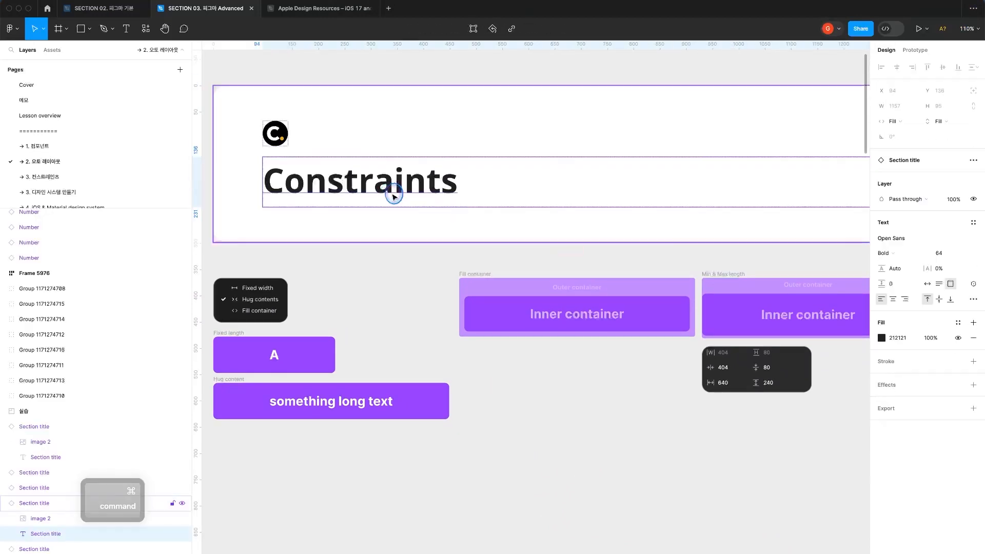
{"action": "left_click", "coordinate": [572, 505]}
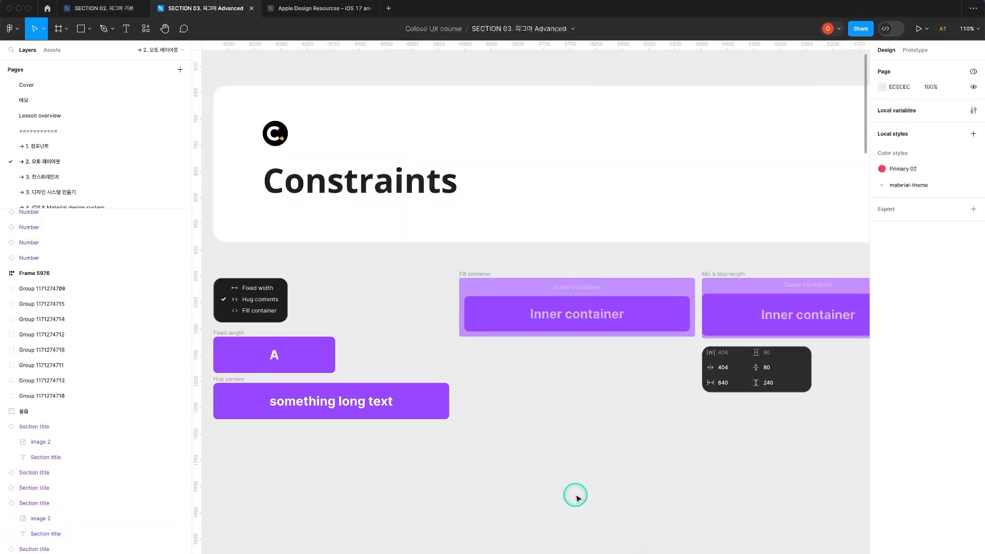
{"action": "left_click_drag", "start_coordinate": [515, 470], "coordinate": [609, 476]}
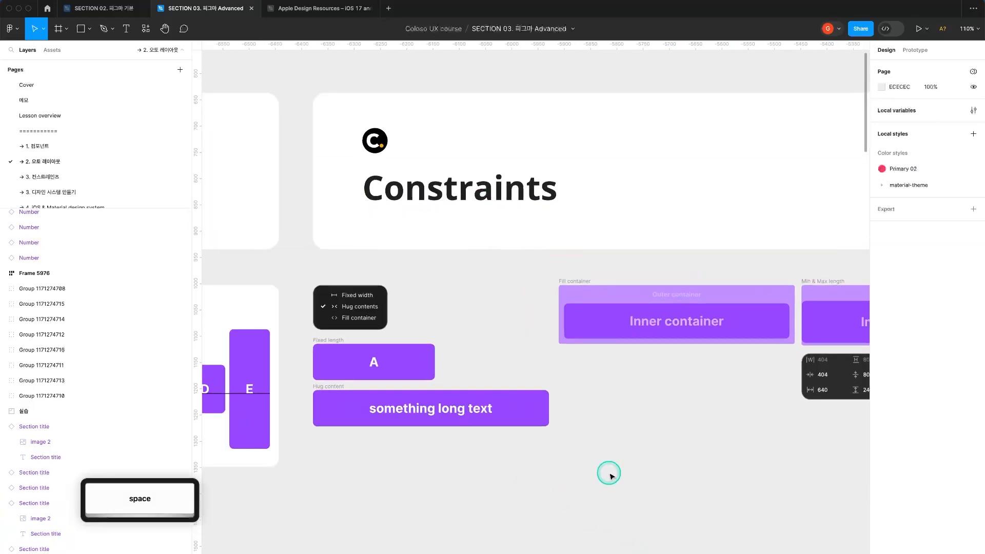
Set the Fixed length frame's width and height resizing to Fixed and widen the frame.
{"action": "left_click", "coordinate": [326, 340]}
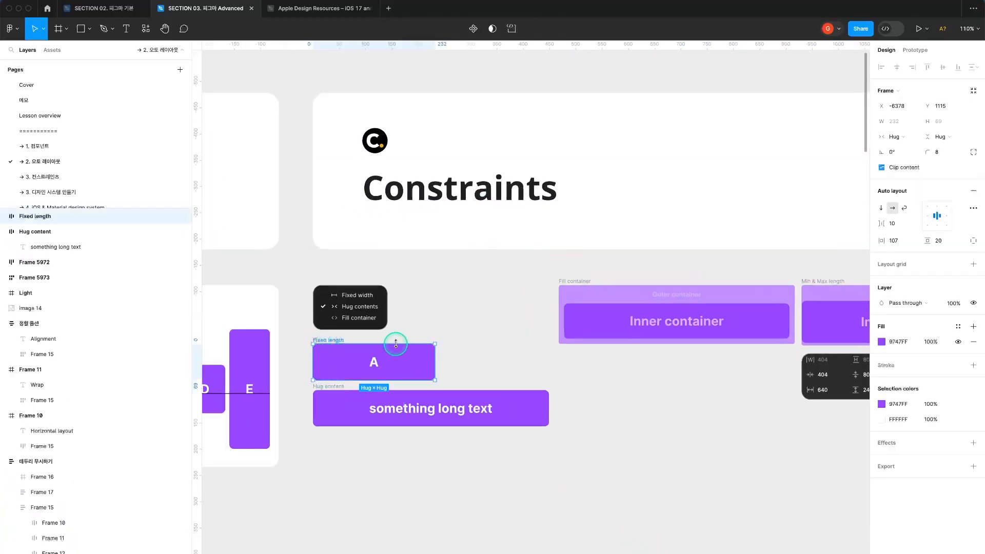
{"action": "left_click", "coordinate": [907, 138]}
{"action": "left_click", "coordinate": [907, 125]}
{"action": "left_click", "coordinate": [941, 137]}
{"action": "left_click", "coordinate": [912, 125]}
{"action": "left_click", "coordinate": [427, 354]}
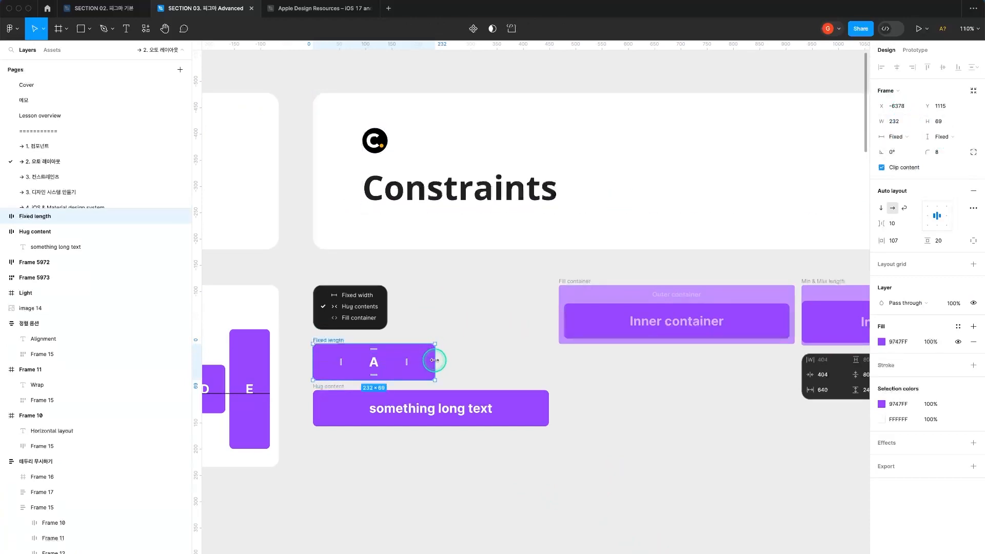
{"action": "left_click_drag", "start_coordinate": [463, 361], "coordinate": [503, 359]}
{"action": "left_click", "coordinate": [548, 365]}
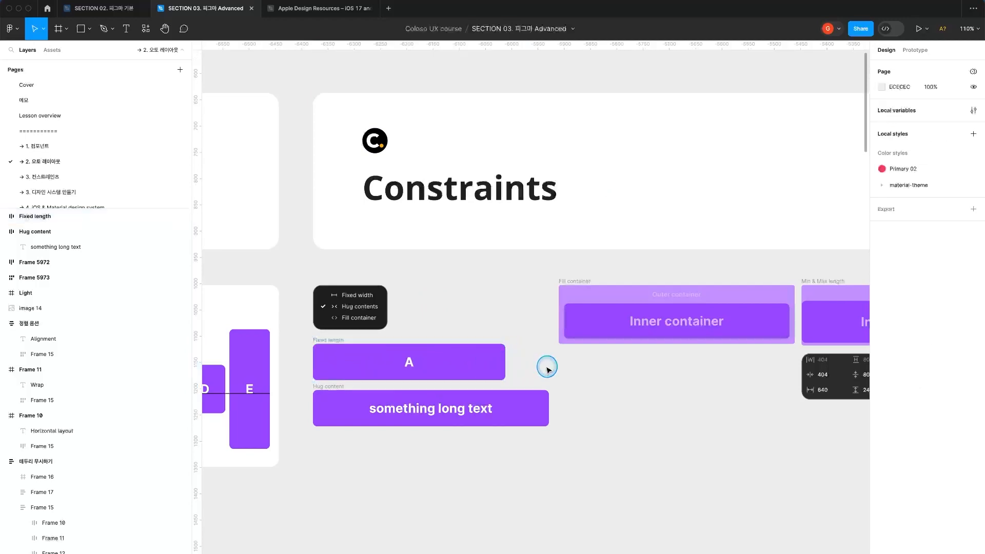
Inspect the width and height settings of the Hug content frame and its text.
{"action": "key", "text": "space"}
{"action": "left_click_drag", "start_coordinate": [380, 383], "coordinate": [379, 351]}
{"action": "left_click", "coordinate": [330, 355]}
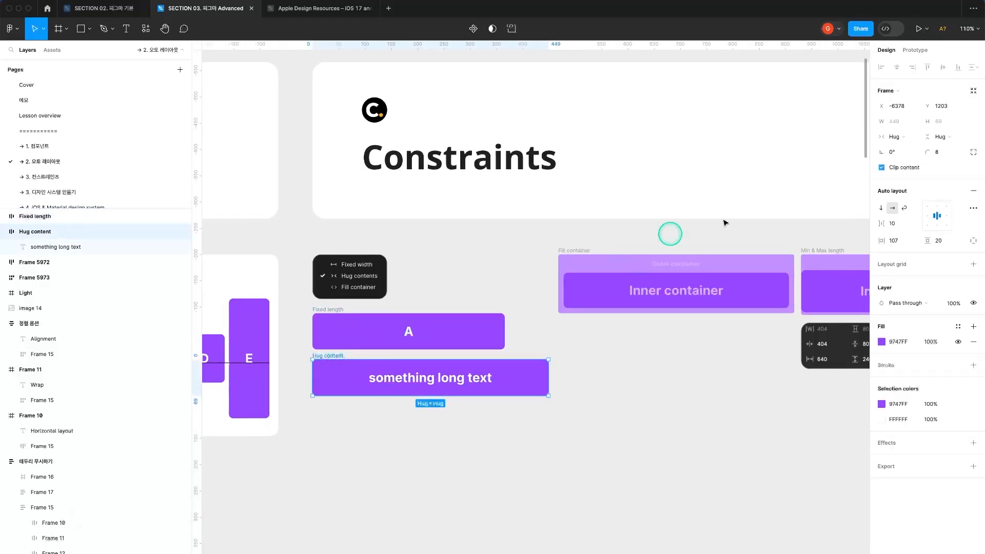
{"action": "left_click", "coordinate": [467, 384], "text": "super"}
{"action": "left_click", "coordinate": [904, 122]}
{"action": "left_click", "coordinate": [956, 122]}
{"action": "left_click", "coordinate": [554, 425]}
{"action": "left_click", "coordinate": [297, 402]}
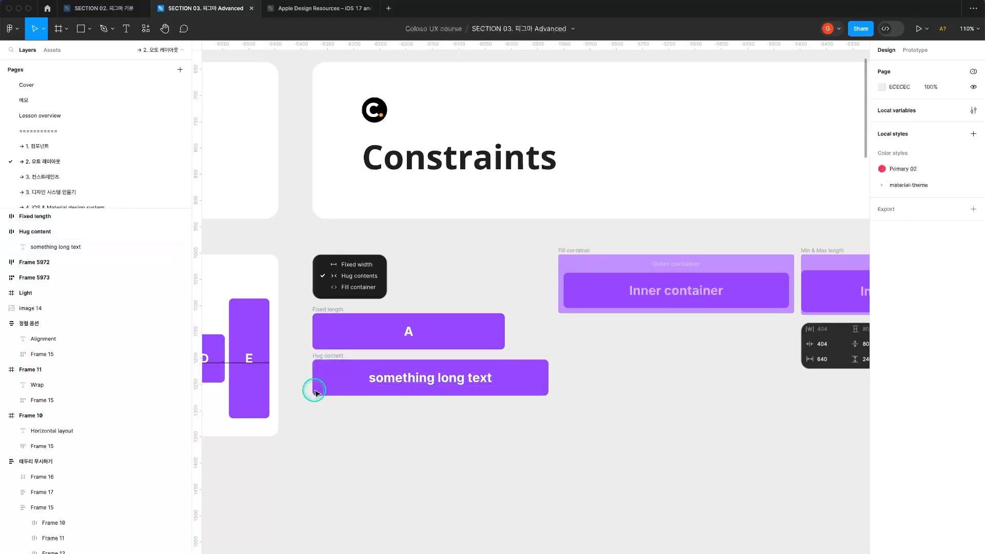
Try enlarging the Hug content frame in both directions and undo the resize.
{"action": "left_click", "coordinate": [334, 356]}
{"action": "left_click_drag", "start_coordinate": [548, 394], "coordinate": [600, 456]}
{"action": "left_click_drag", "start_coordinate": [600, 455], "coordinate": [604, 433]}
{"action": "key", "text": "super+z"}
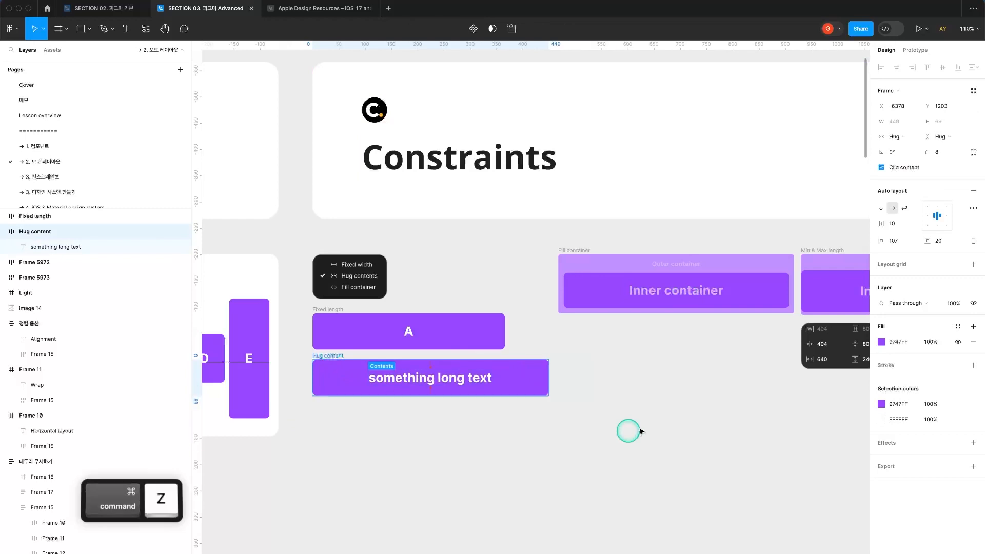
Resize the Hug content frame to about 622 × 217.
{"action": "left_click", "coordinate": [332, 332]}
{"action": "left_click", "coordinate": [335, 355]}
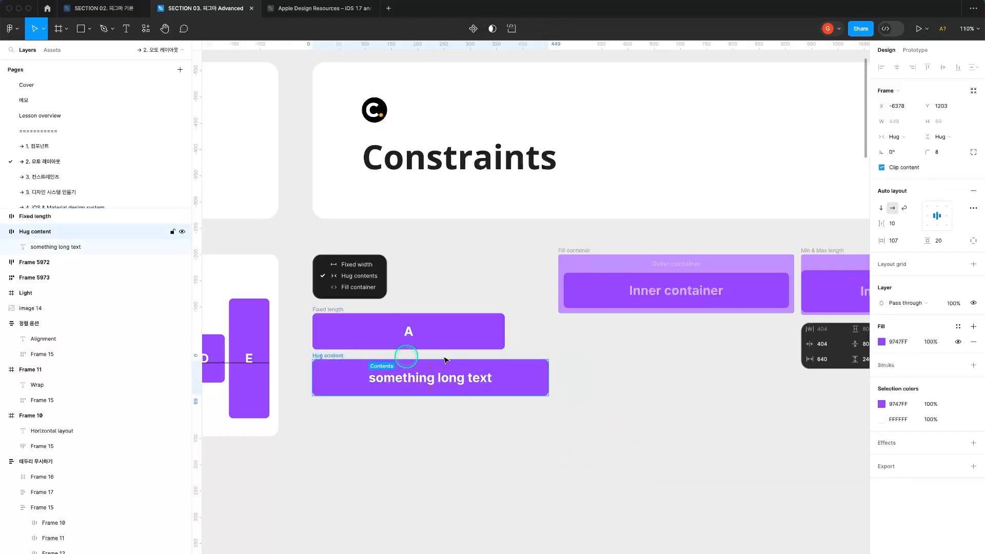
{"action": "left_click_drag", "start_coordinate": [546, 394], "coordinate": [639, 472]}
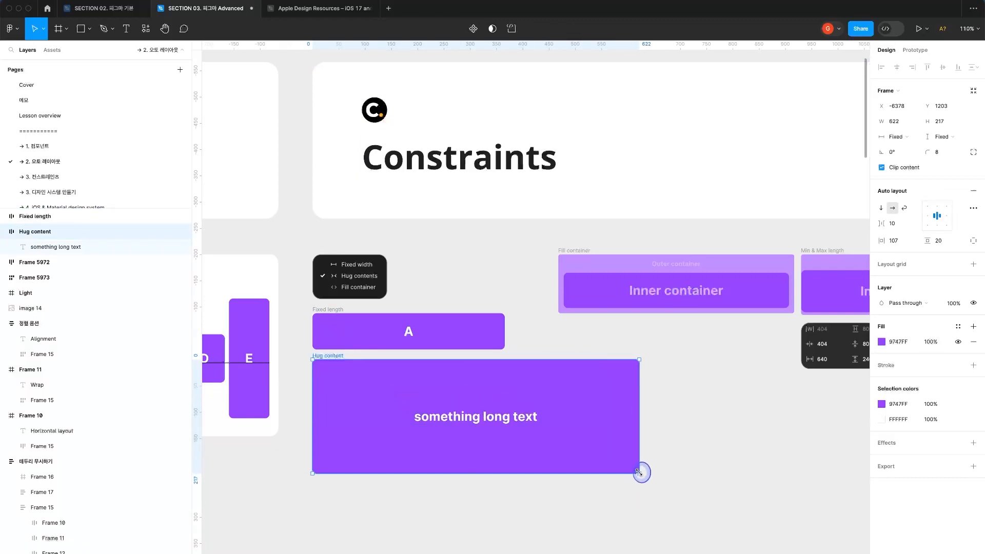
{"action": "left_click", "coordinate": [710, 462]}
Set both the width and height resizing of the Hug content frame to Hug contents.
{"action": "left_click", "coordinate": [328, 355]}
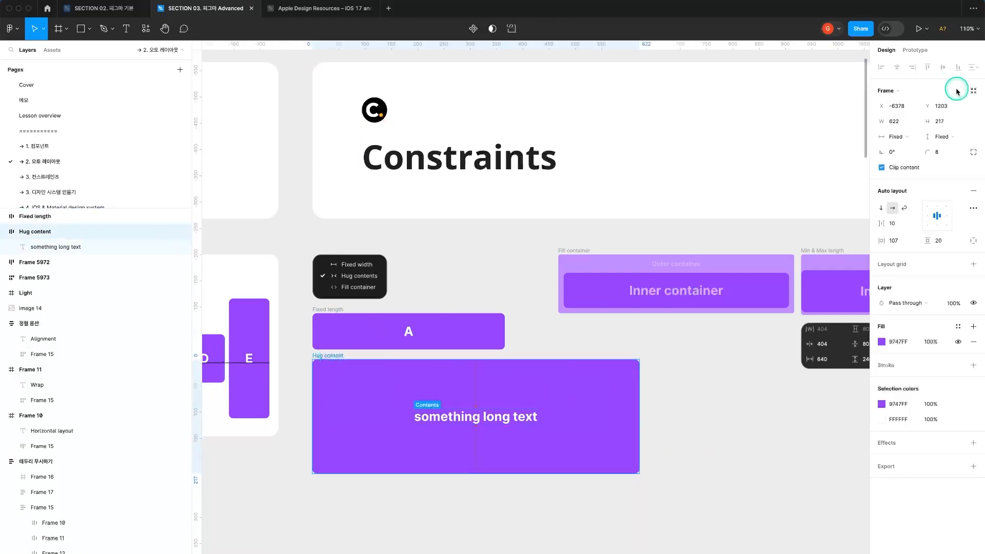
{"action": "left_click", "coordinate": [913, 139]}
{"action": "left_click", "coordinate": [907, 148]}
{"action": "left_click", "coordinate": [945, 138]}
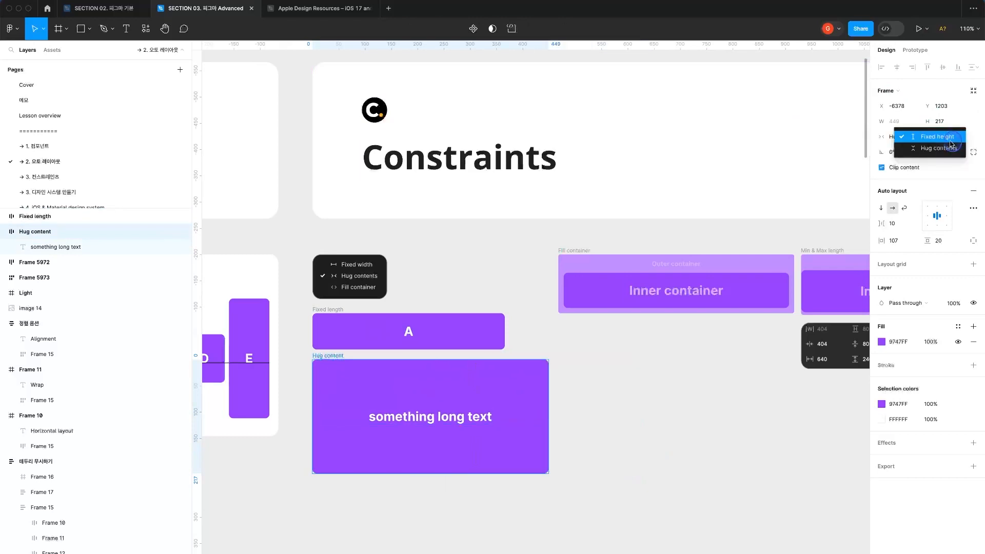
{"action": "left_click", "coordinate": [949, 147]}
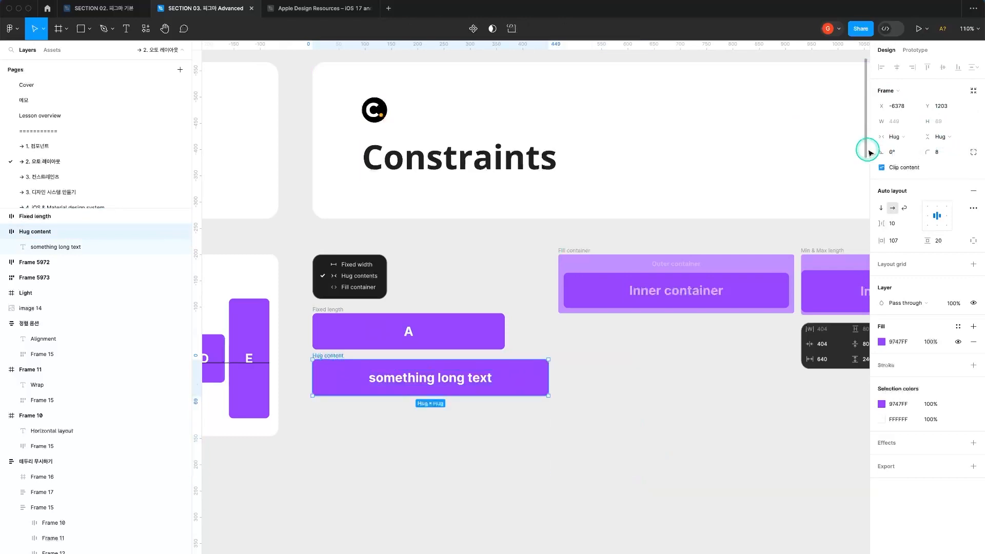
Set the Hug content frame's horizontal and vertical padding to 16.
{"action": "left_click", "coordinate": [390, 379]}
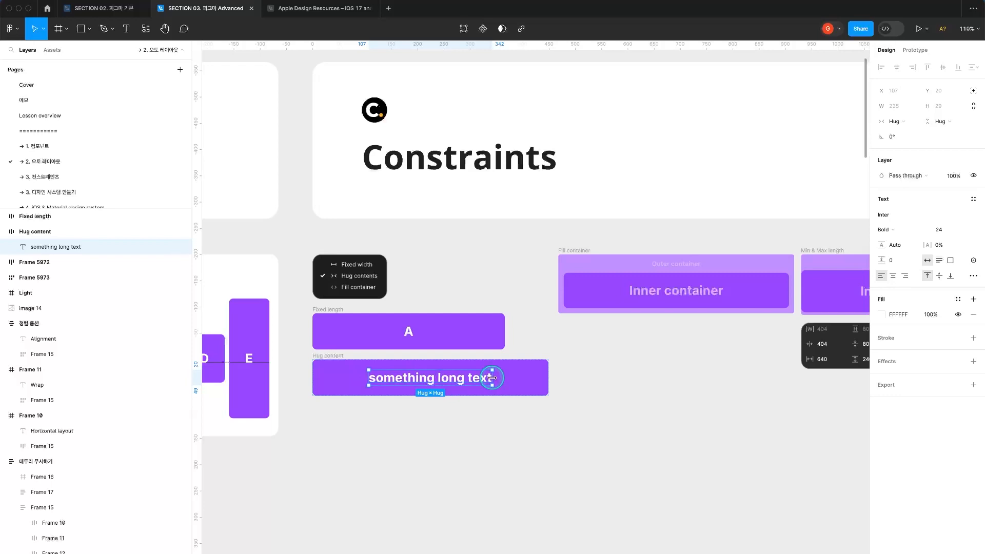
{"action": "left_click", "coordinate": [325, 356]}
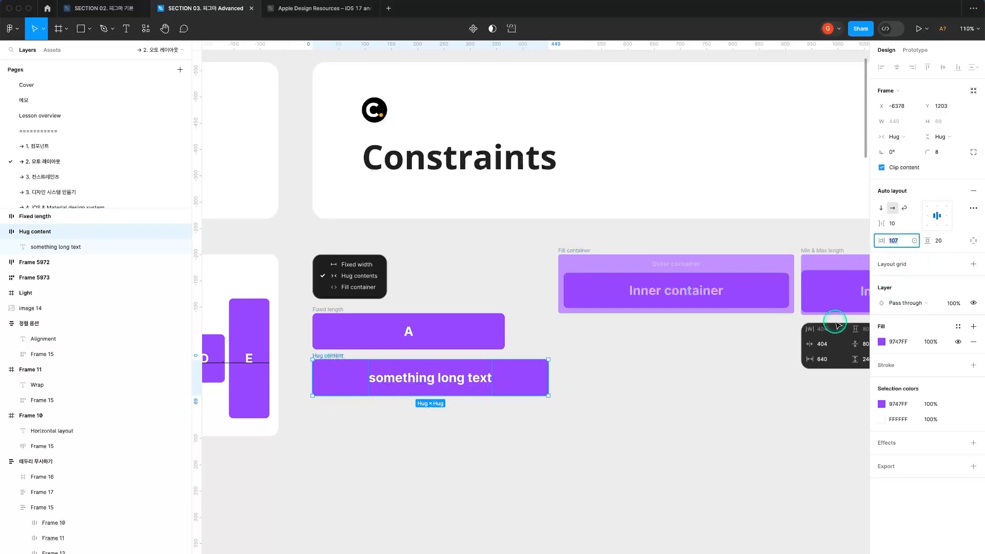
{"action": "type", "text": "16"}
{"action": "key", "text": "Return"}
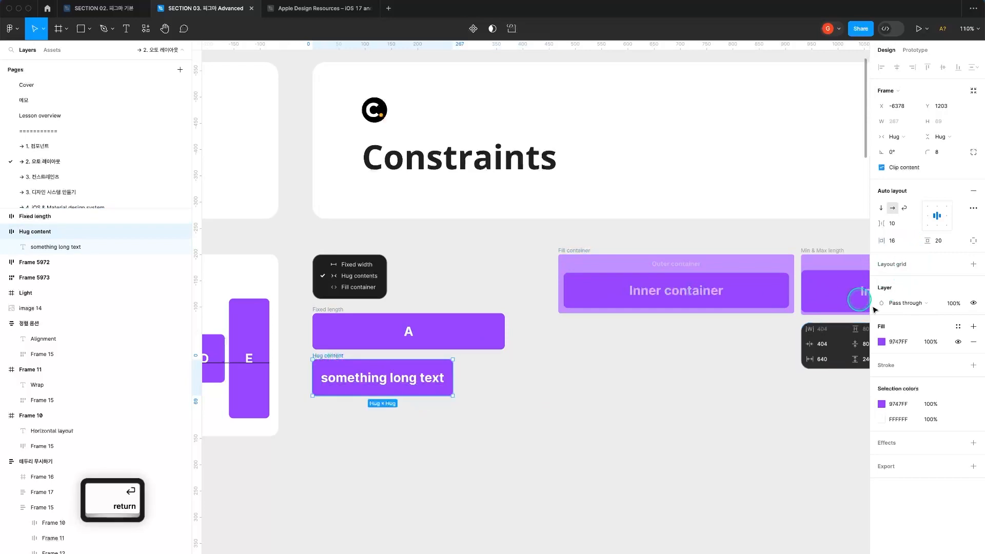
{"action": "left_click", "coordinate": [941, 242]}
{"action": "type", "text": "16"}
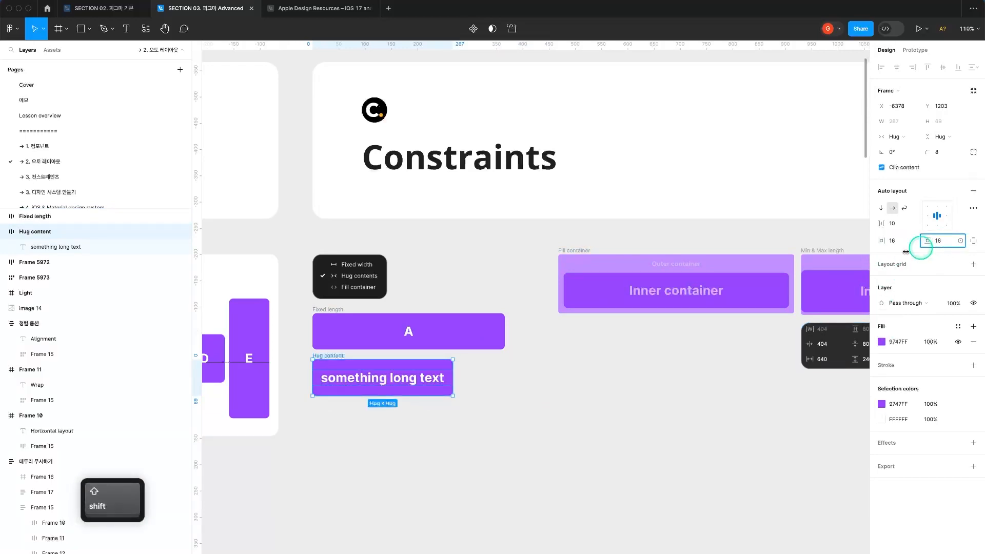
{"action": "key", "text": "Return"}
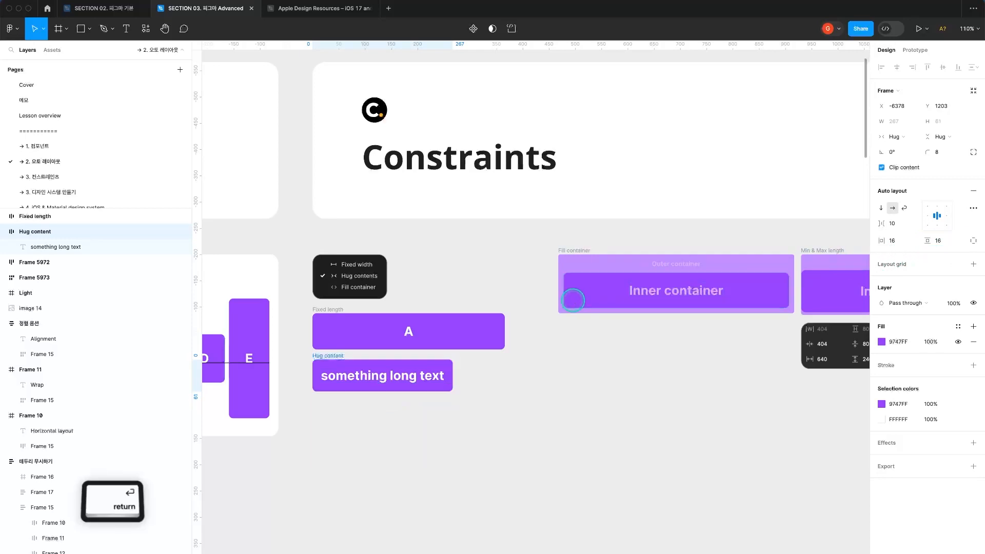
Add a black 1 px outside stroke to the "something long text" layer.
{"action": "left_click", "coordinate": [371, 383], "text": "super"}
{"action": "left_click", "coordinate": [973, 338]}
{"action": "left_click", "coordinate": [882, 353]}
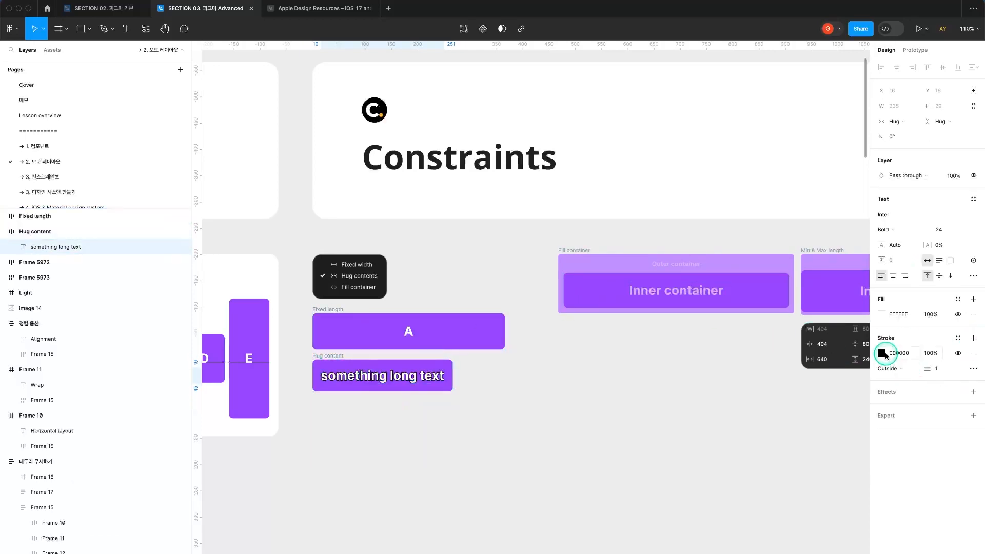
{"action": "left_click", "coordinate": [969, 347]}
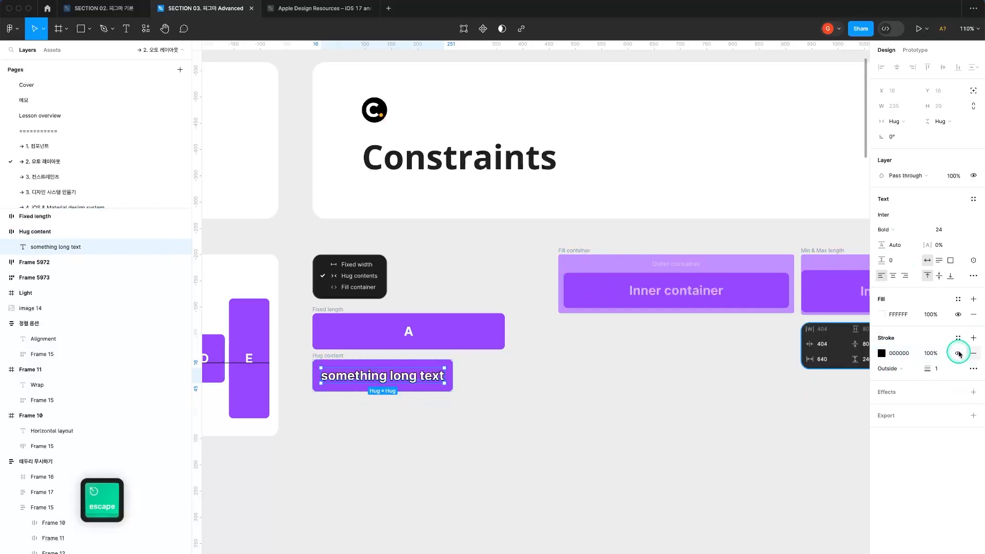
Wrap the "something long text" layer in its own frame and give that frame a white 1 px inside stroke.
{"action": "right_click", "coordinate": [60, 248]}
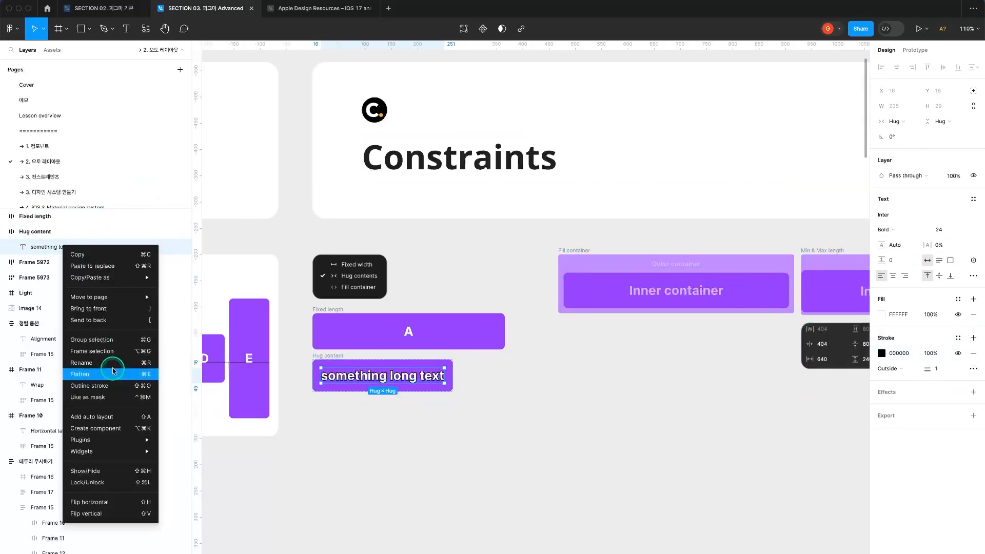
{"action": "left_click", "coordinate": [102, 351]}
{"action": "left_click", "coordinate": [973, 300]}
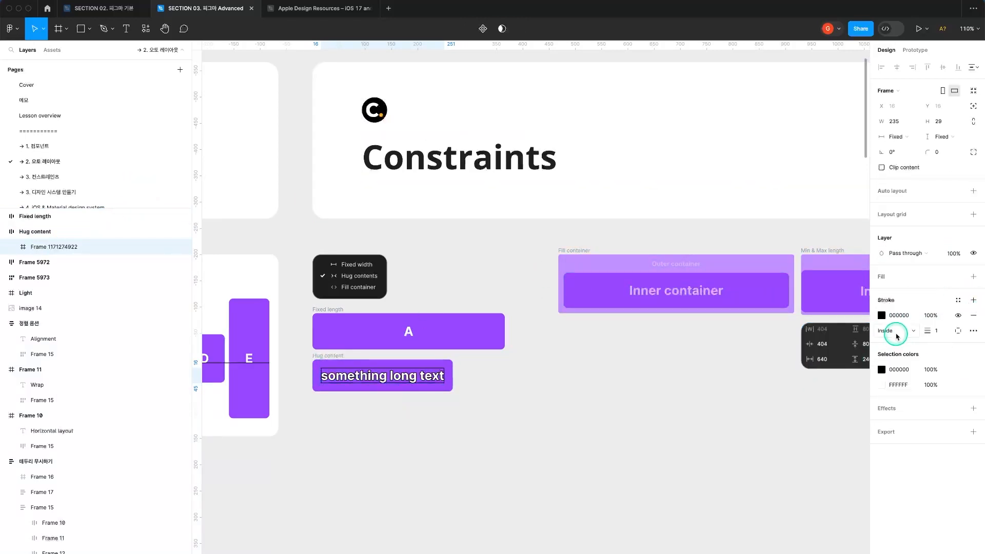
{"action": "left_click", "coordinate": [882, 317]}
{"action": "left_click", "coordinate": [585, 395]}
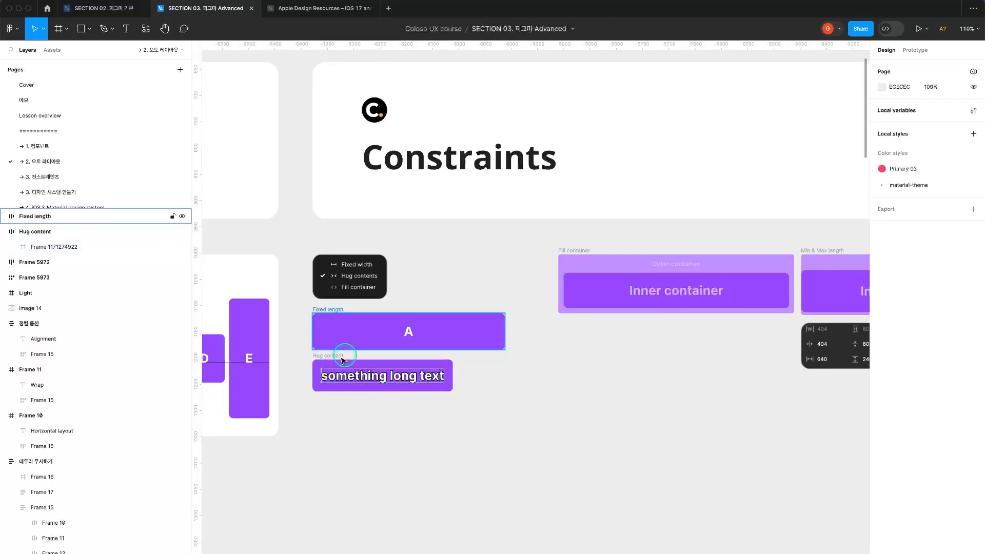
Enlarge the Hug content frame to about 564 × 201 and return its width and height to Hug contents.
{"action": "left_click", "coordinate": [332, 359]}
{"action": "left_click_drag", "start_coordinate": [451, 390], "coordinate": [608, 465]}
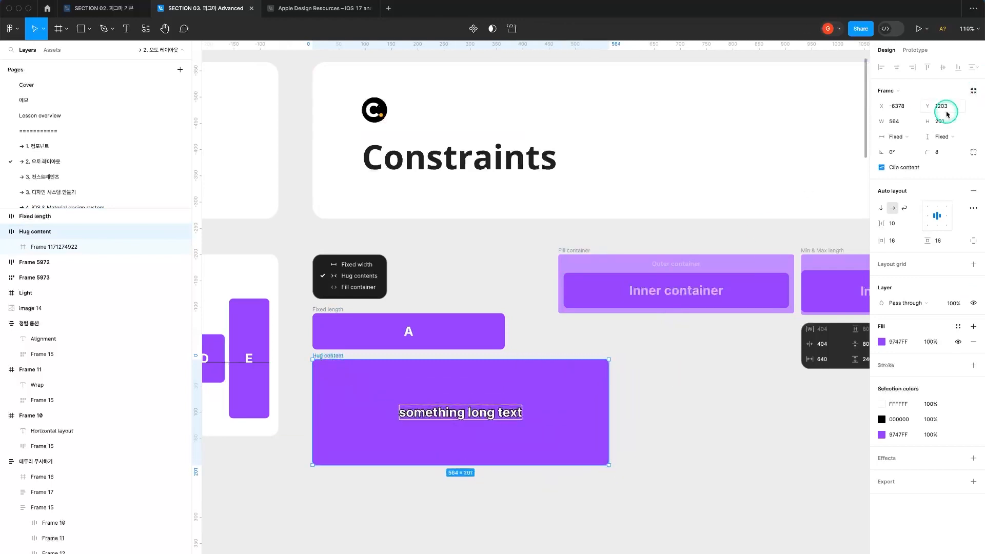
{"action": "left_click", "coordinate": [901, 140]}
{"action": "left_click", "coordinate": [906, 149]}
{"action": "left_click", "coordinate": [942, 137]}
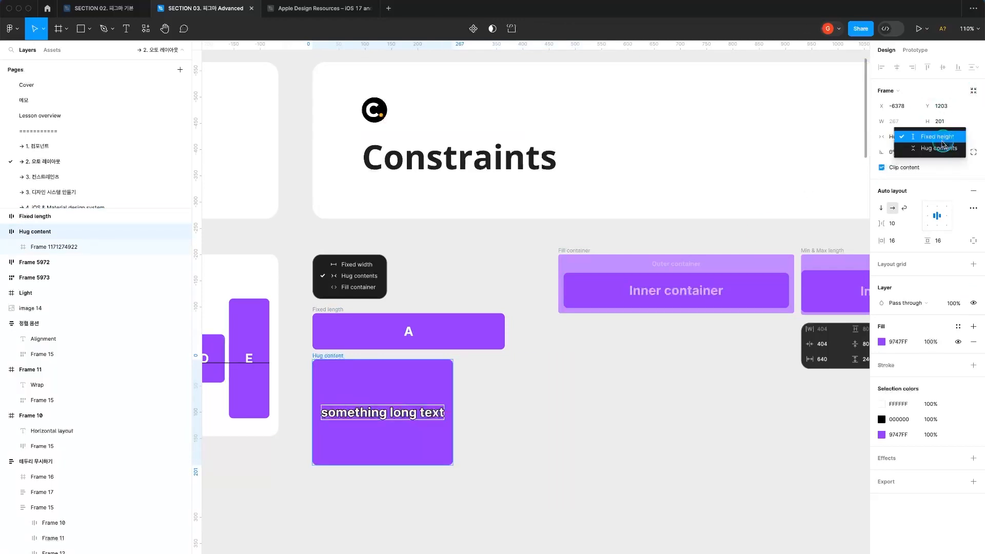
{"action": "left_click", "coordinate": [948, 148]}
Examine the stroked inner frame and the padding of the surrounding Hug content frame.
{"action": "left_click", "coordinate": [410, 378]}
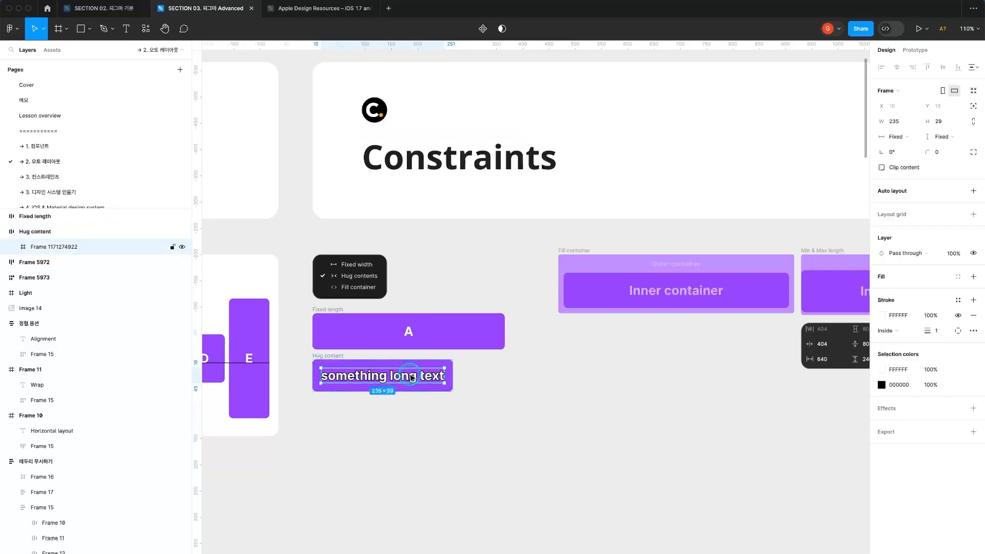
{"action": "left_click", "coordinate": [373, 385]}
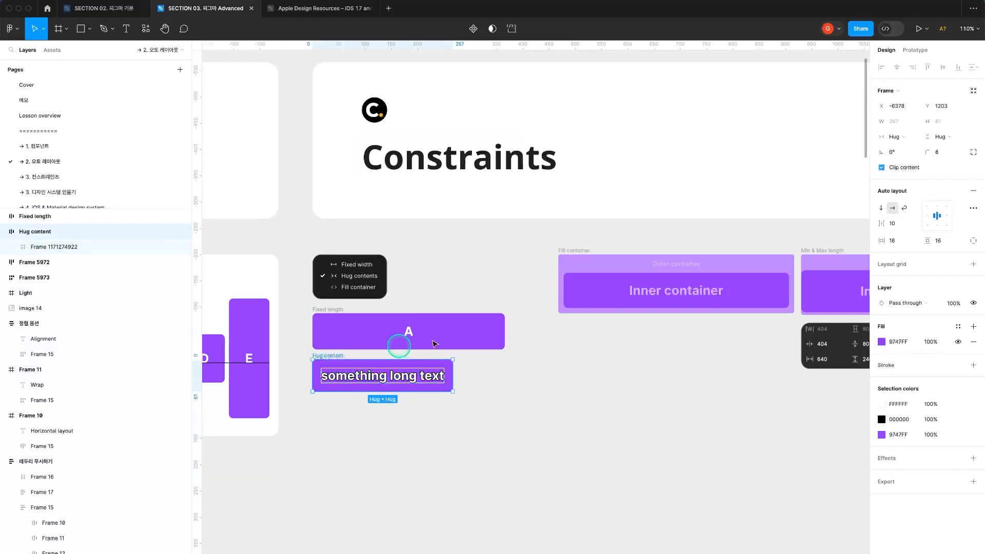
{"action": "left_click", "coordinate": [939, 241]}
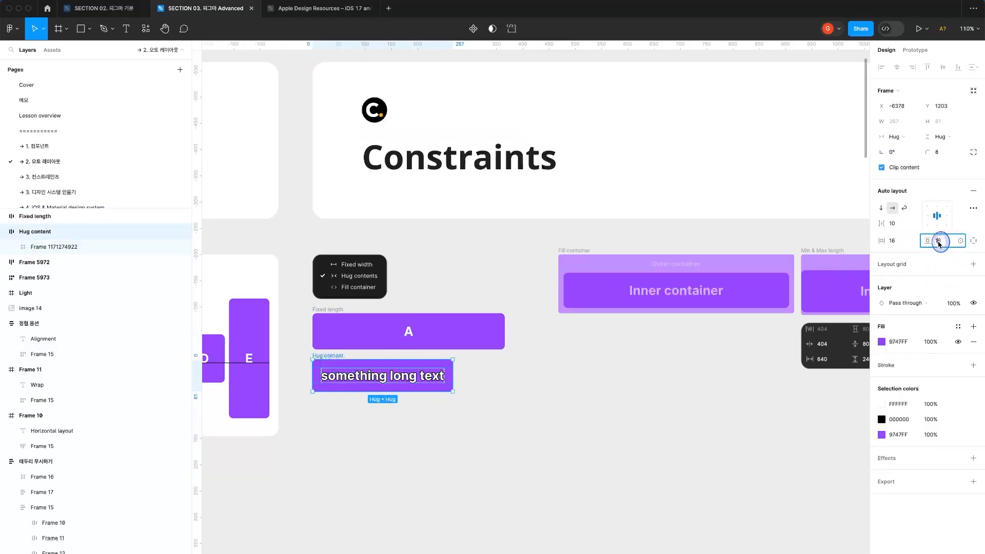
{"action": "left_click", "coordinate": [536, 435]}
{"action": "left_click", "coordinate": [327, 356]}
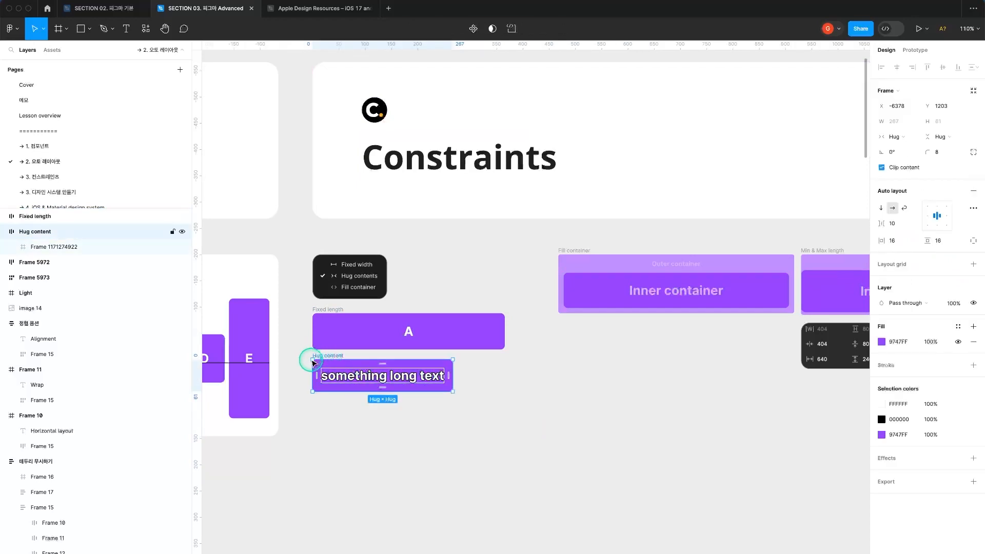
{"action": "left_click", "coordinate": [559, 406]}
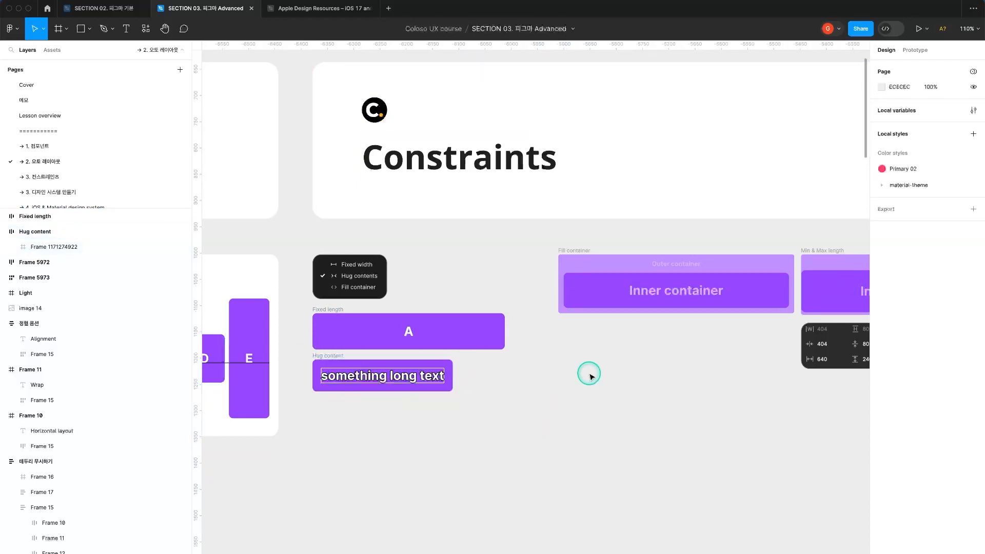
Compare the resizing settings of the Fill container frame and its inner container.
{"action": "key", "text": "space"}
{"action": "left_click_drag", "start_coordinate": [641, 339], "coordinate": [417, 367]}
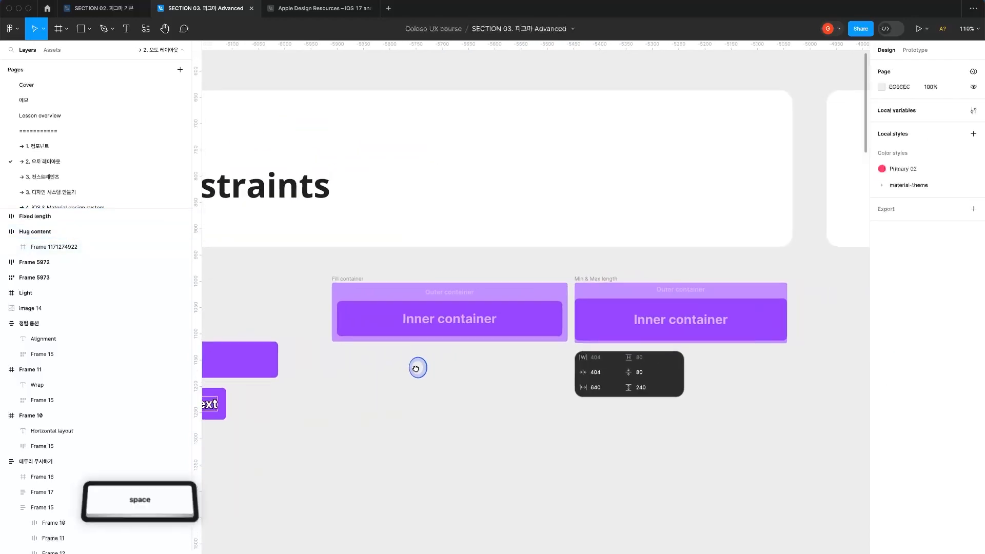
{"action": "left_click", "coordinate": [363, 326]}
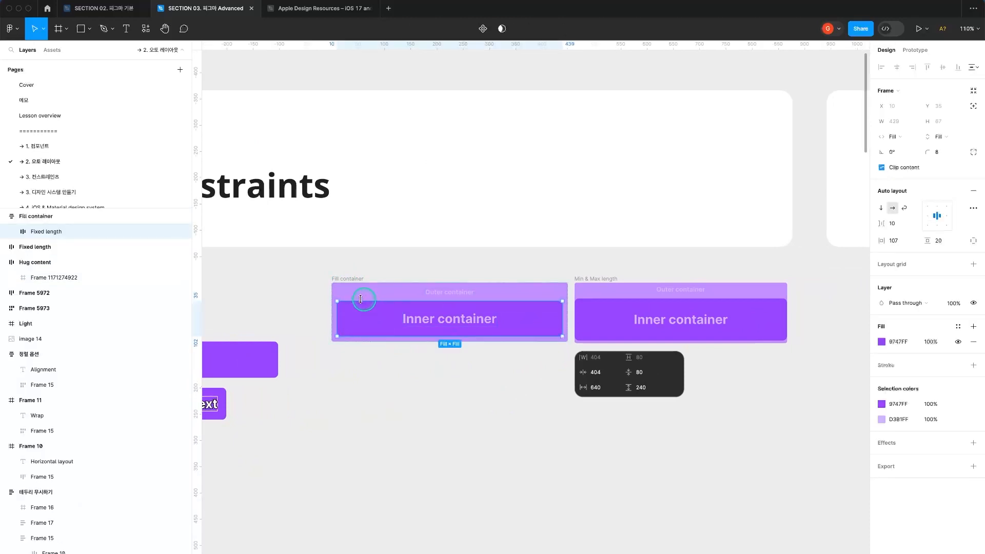
{"action": "left_click", "coordinate": [556, 295]}
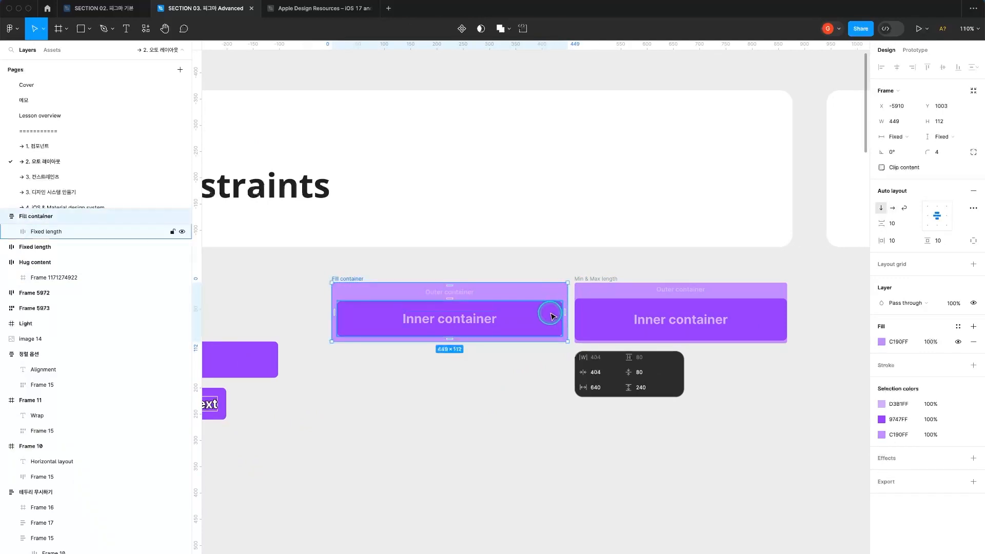
{"action": "left_click", "coordinate": [550, 316]}
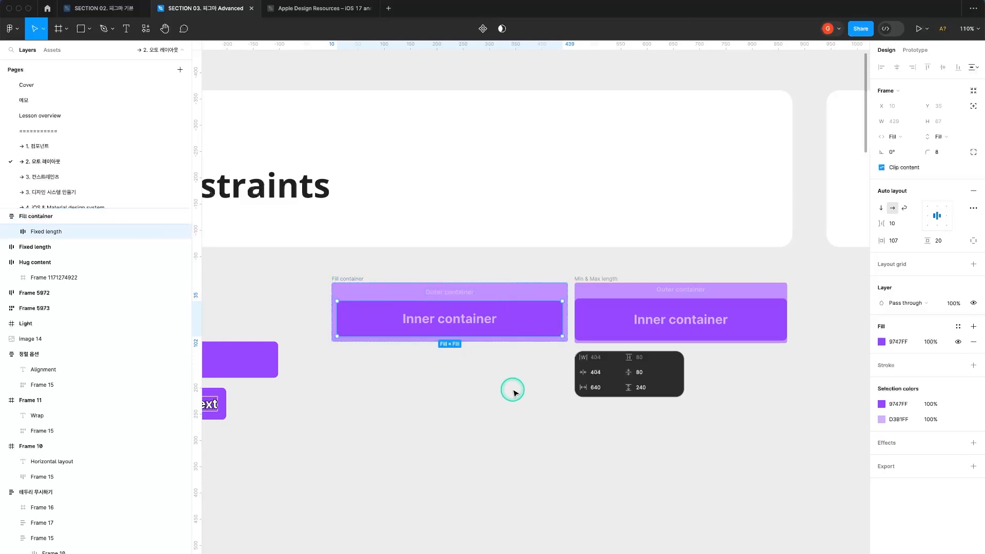
Narrow the inner container of the Fill container frame to about 312 wide and return its width to Fill container.
{"action": "left_click_drag", "start_coordinate": [561, 318], "coordinate": [501, 319]}
{"action": "left_click", "coordinate": [409, 459]}
{"action": "left_click", "coordinate": [395, 321]}
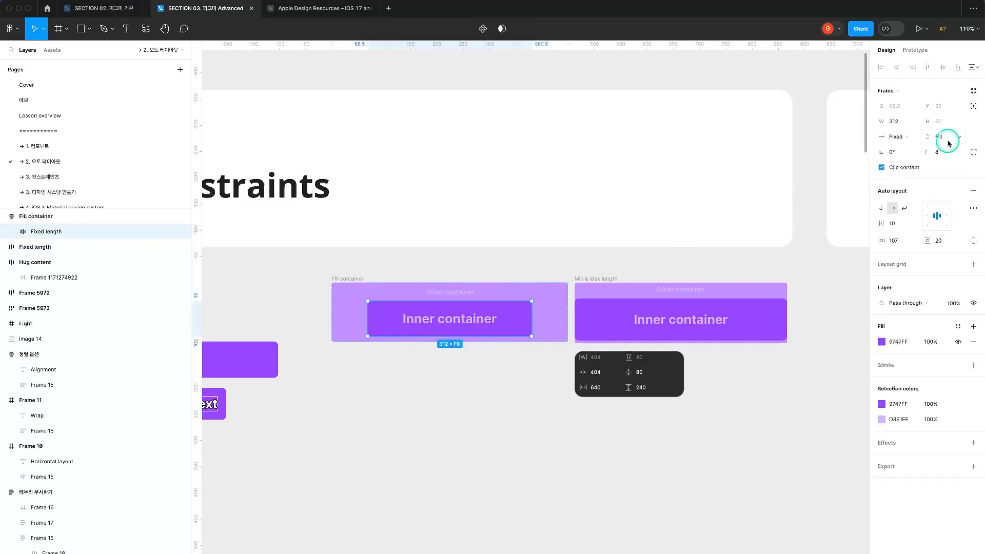
{"action": "left_click", "coordinate": [901, 140]}
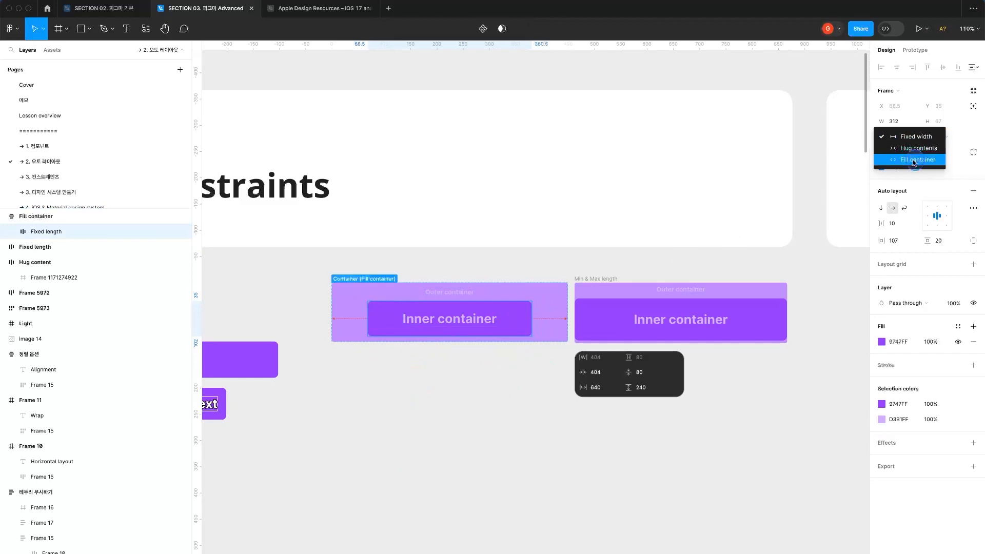
{"action": "left_click", "coordinate": [914, 161]}
Examine the Fill container frame's horizontal and vertical padding around its inner container.
{"action": "left_click", "coordinate": [357, 280]}
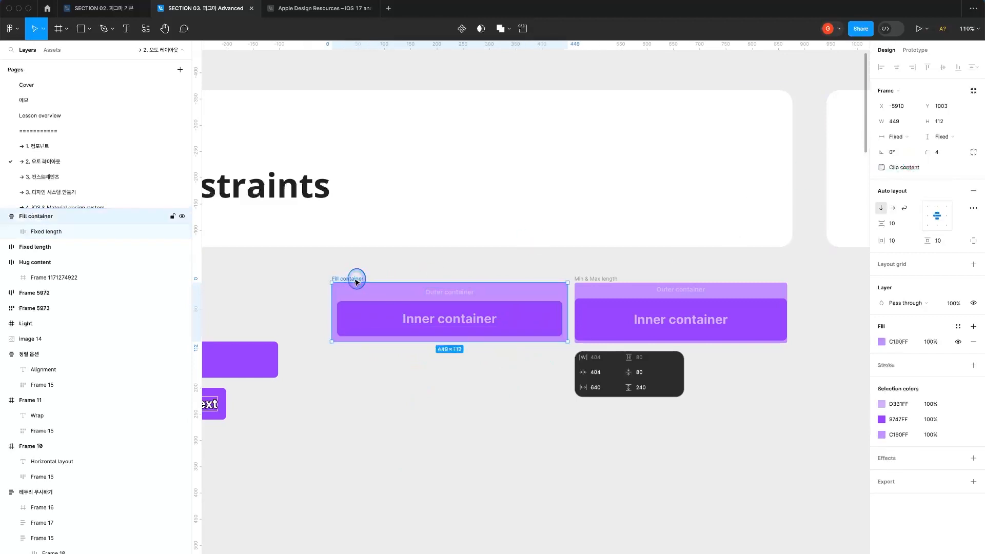
{"action": "left_click", "coordinate": [896, 241]}
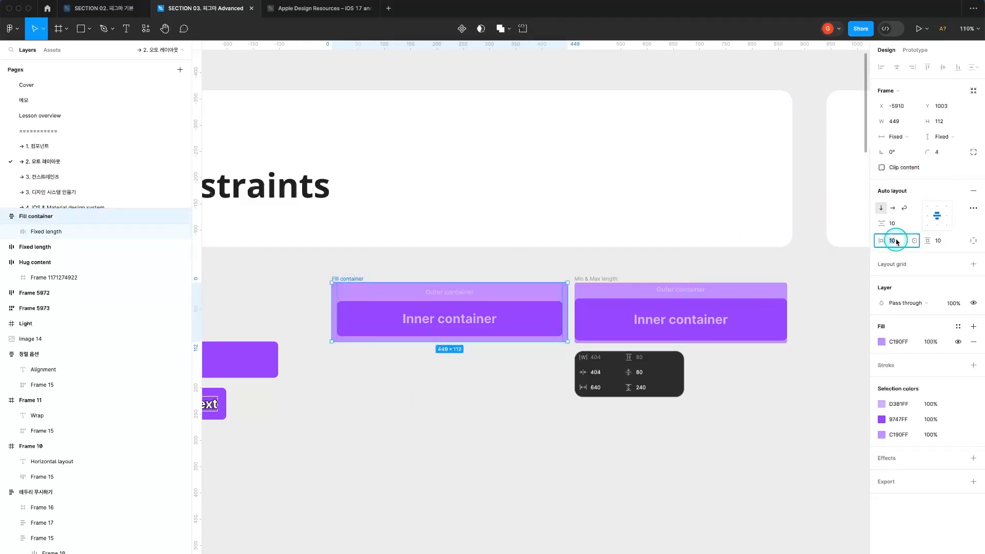
{"action": "left_click", "coordinate": [939, 241]}
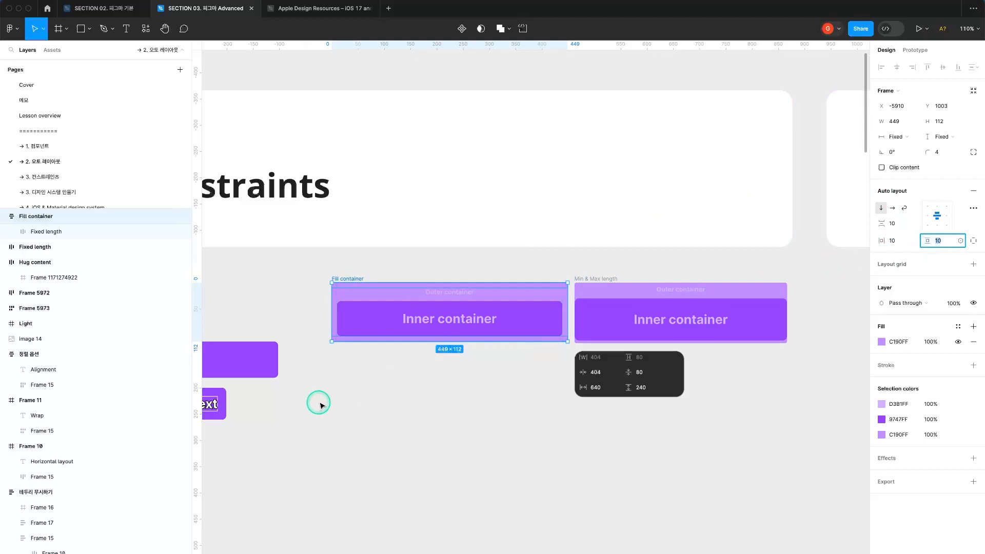
{"action": "left_click", "coordinate": [359, 322]}
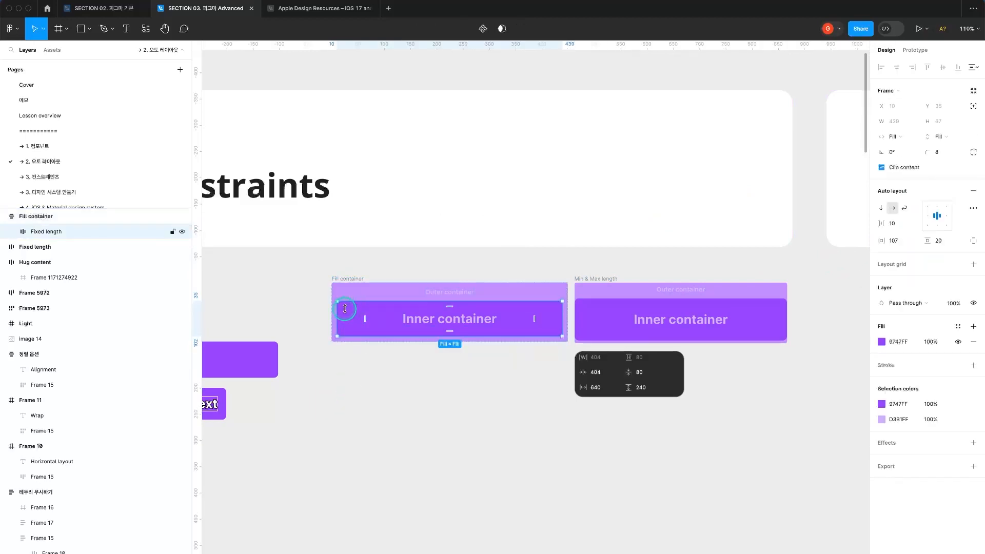
{"action": "left_click", "coordinate": [549, 398]}
Widen the Min & Max length frame horizontally.
{"action": "key", "text": "space"}
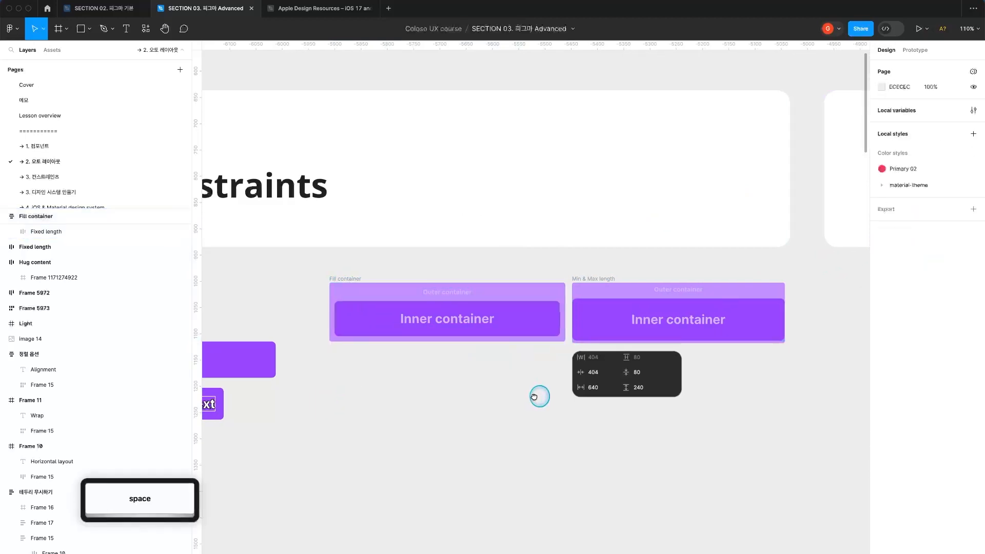
{"action": "left_click_drag", "start_coordinate": [534, 396], "coordinate": [379, 401]}
{"action": "left_click", "coordinate": [444, 283]}
{"action": "left_click_drag", "start_coordinate": [632, 320], "coordinate": [561, 323]}
{"action": "left_click", "coordinate": [378, 411]}
Narrow the Fill container frame and check how its inner container fills the available space.
{"action": "key", "text": "space"}
{"action": "scroll", "coordinate": [378, 411], "scroll_direction": "left", "scroll_amount": 5}
{"action": "left_click", "coordinate": [339, 288]}
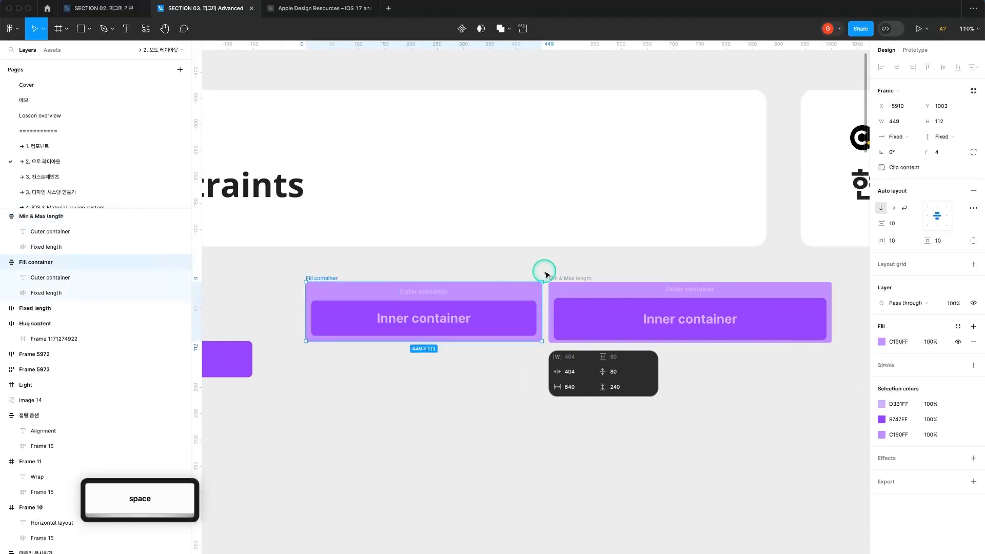
{"action": "left_click_drag", "start_coordinate": [543, 303], "coordinate": [451, 303]}
{"action": "left_click", "coordinate": [441, 318]}
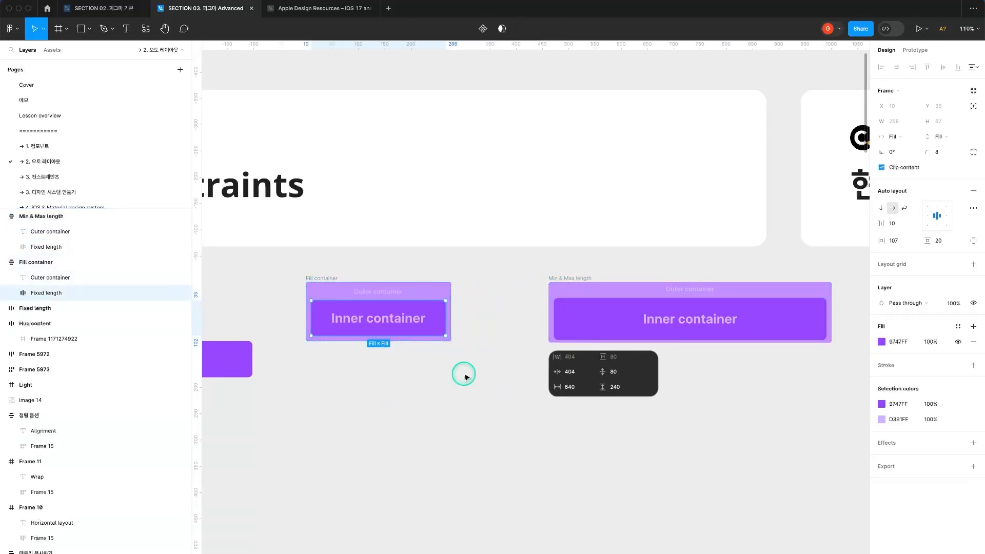
{"action": "left_click", "coordinate": [334, 279]}
{"action": "left_click", "coordinate": [444, 317], "text": "super"}
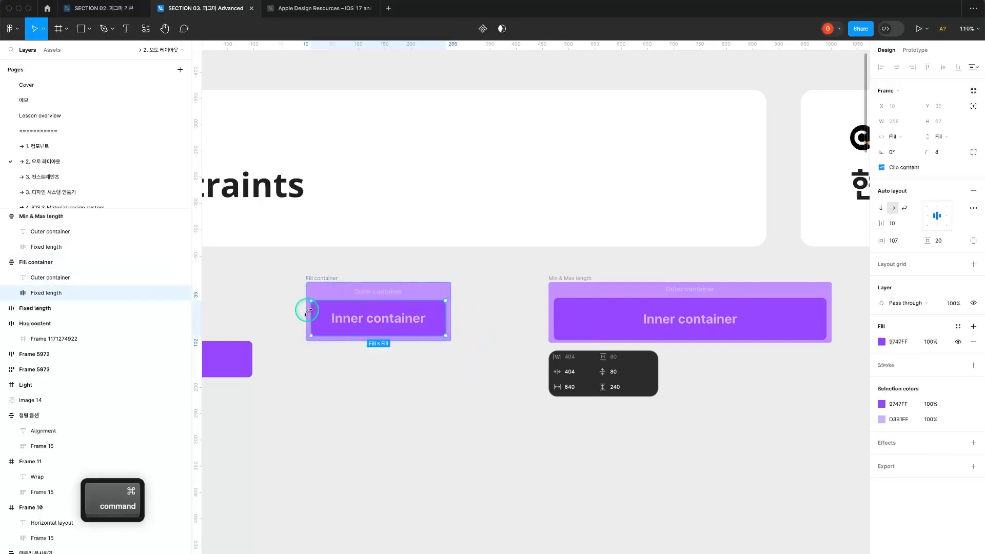
{"action": "left_click", "coordinate": [481, 336]}
{"action": "left_click_drag", "start_coordinate": [482, 336], "coordinate": [385, 334]}
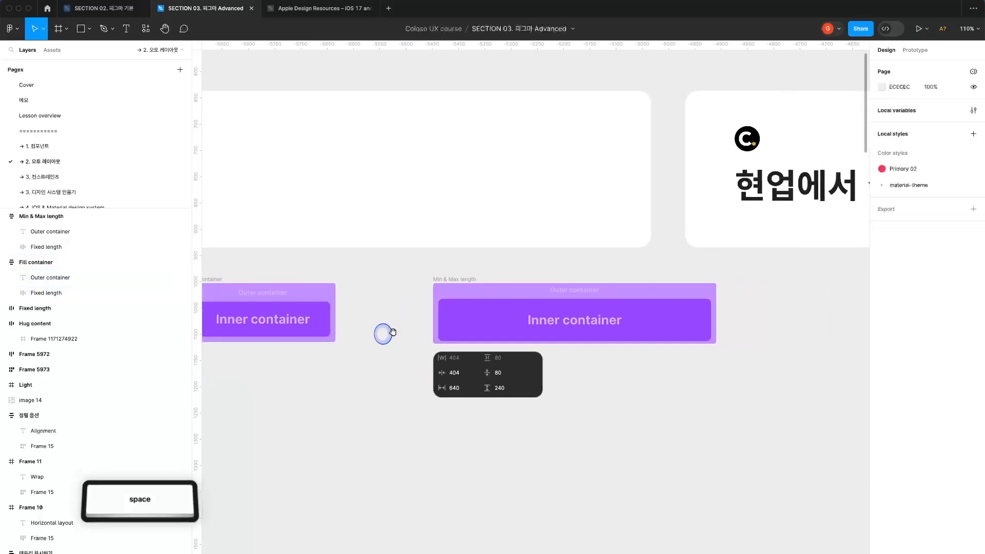
Set the inner container of the Min & Max length frame to a minimum width of 200 and maximum width of 400.
{"action": "left_click", "coordinate": [510, 320], "text": "super"}
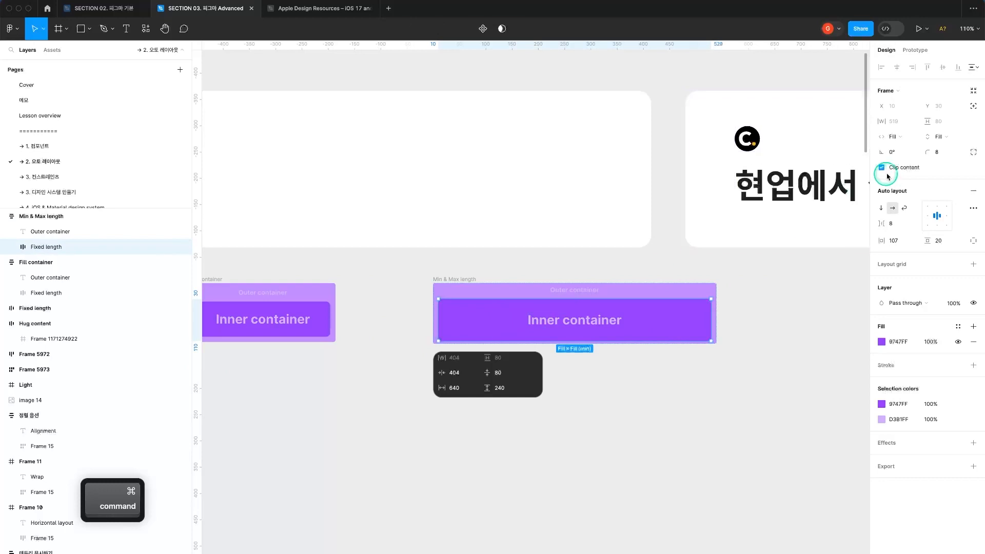
{"action": "left_click", "coordinate": [883, 125]}
{"action": "left_click", "coordinate": [898, 137]}
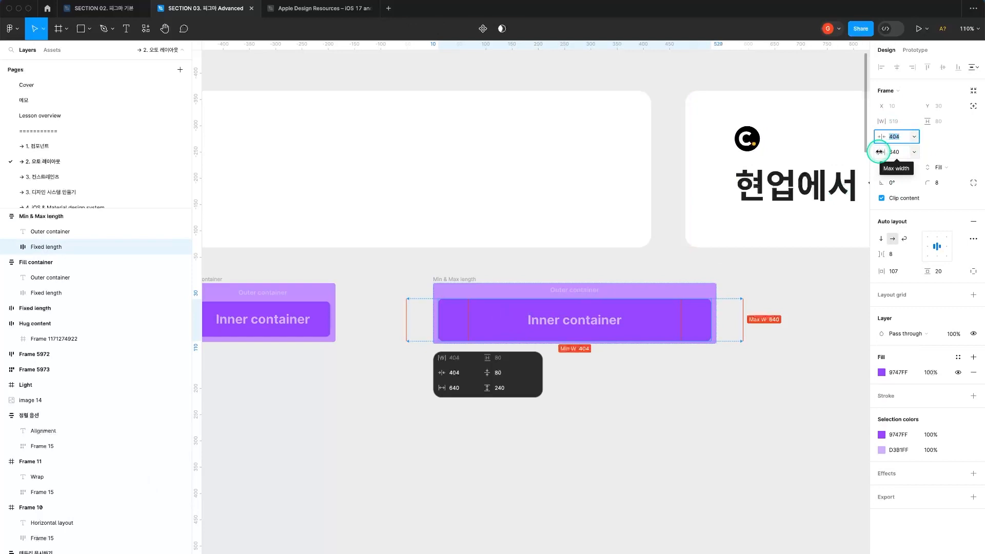
{"action": "left_click", "coordinate": [899, 137]}
{"action": "type", "text": "200"}
{"action": "key", "text": "Return"}
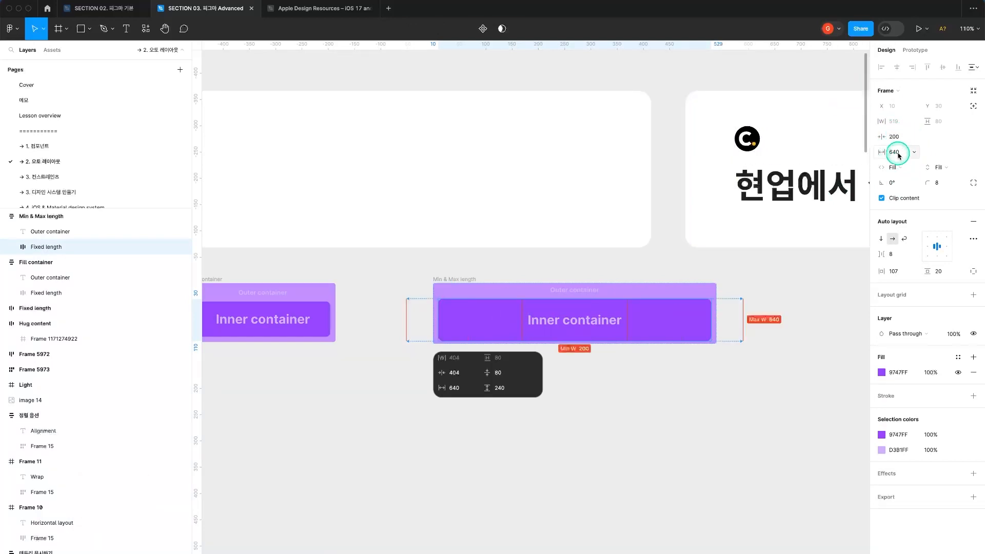
{"action": "type", "text": "400"}
{"action": "key", "text": "Return"}
{"action": "left_click", "coordinate": [576, 421]}
Widen the Min & Max length frame to about 684, and narrow it to about 73 to test the inner container's width limits.
{"action": "left_click", "coordinate": [461, 281]}
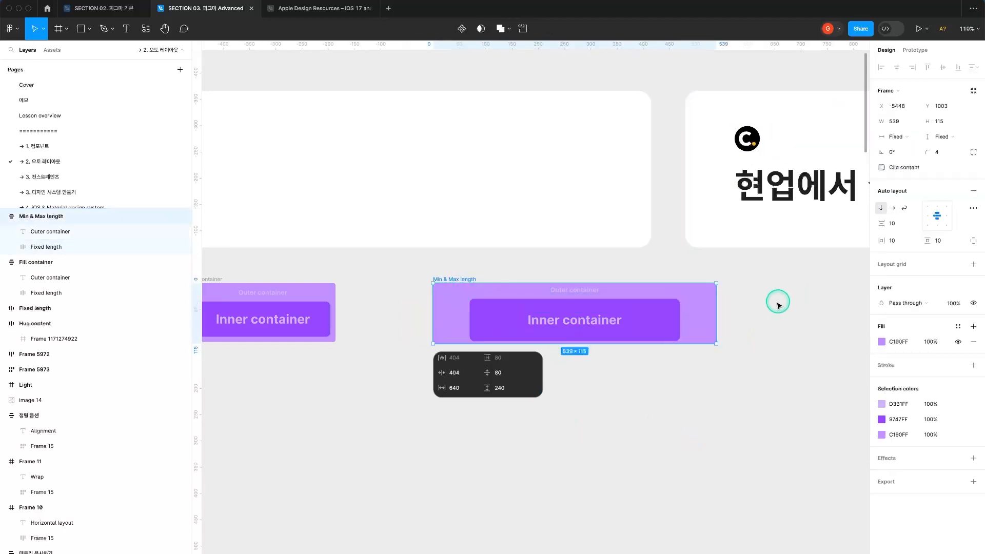
{"action": "left_click_drag", "start_coordinate": [714, 309], "coordinate": [794, 306]}
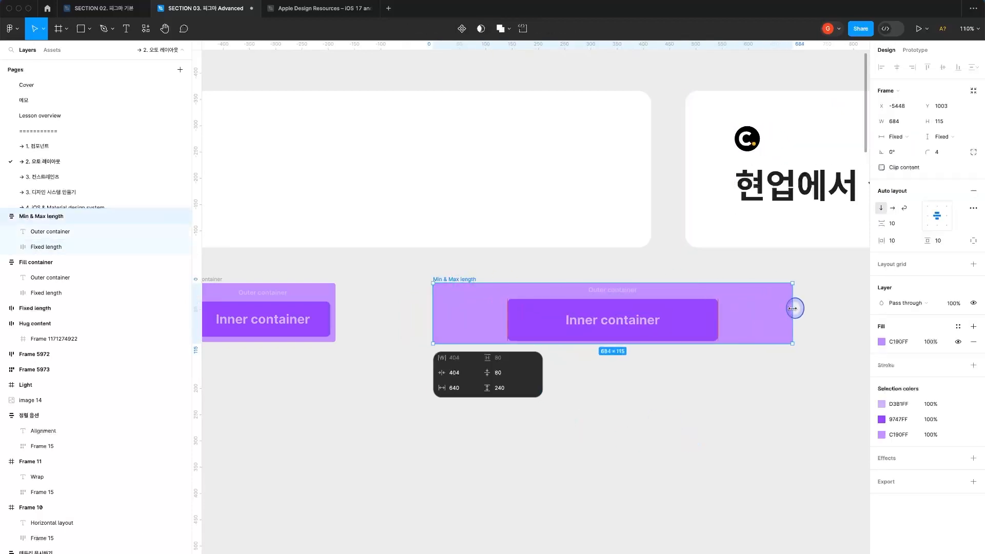
{"action": "left_click", "coordinate": [675, 323], "text": "super"}
{"action": "left_click", "coordinate": [449, 279]}
{"action": "left_click_drag", "start_coordinate": [793, 295], "coordinate": [471, 291]}
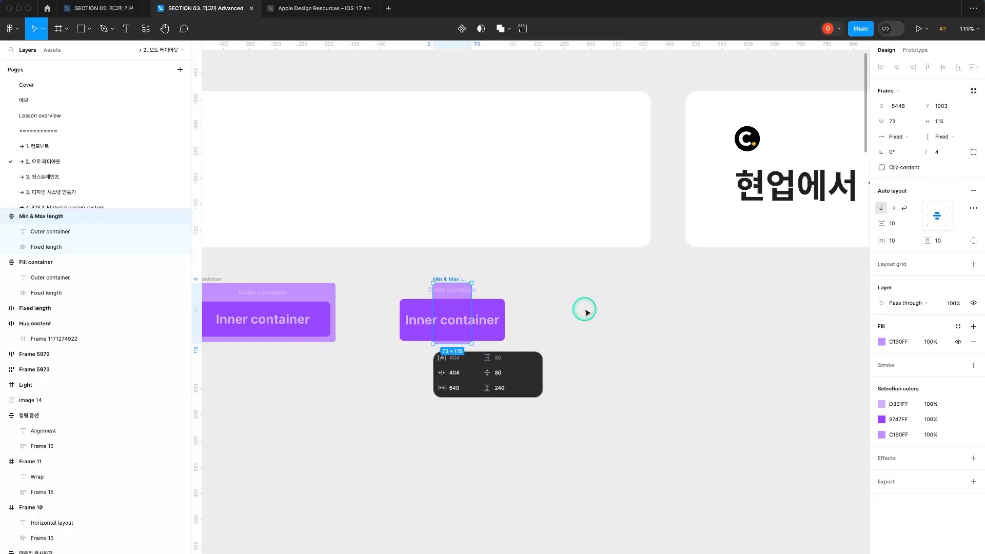
Undo the Min & Max length frame's resizes and the inner container's maximum width change, leaving nothing selected.
{"action": "key", "text": "super+z"}
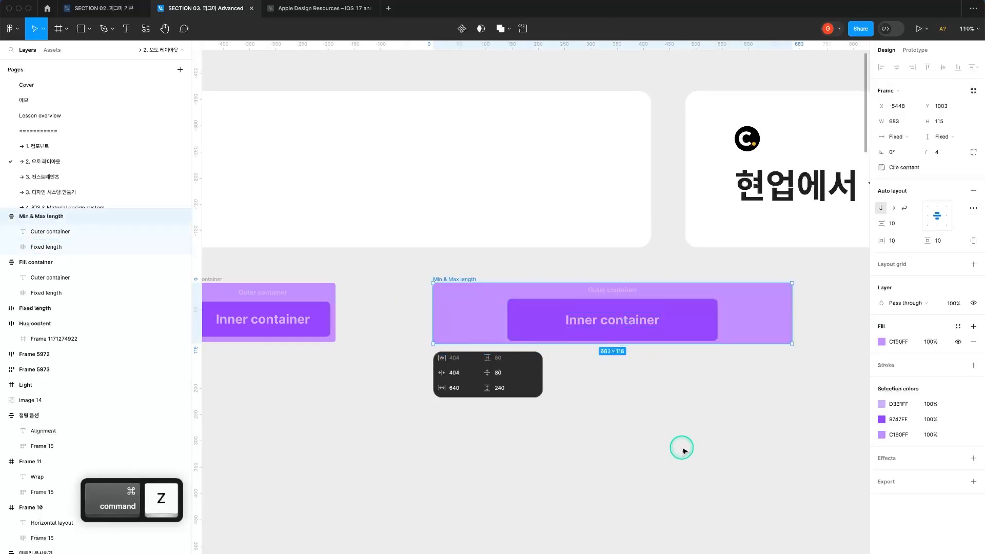
{"action": "key", "text": "super+z"}
{"action": "key", "text": "super+z"}
{"action": "key", "text": "super+z"}
{"action": "key", "text": "super+z"}
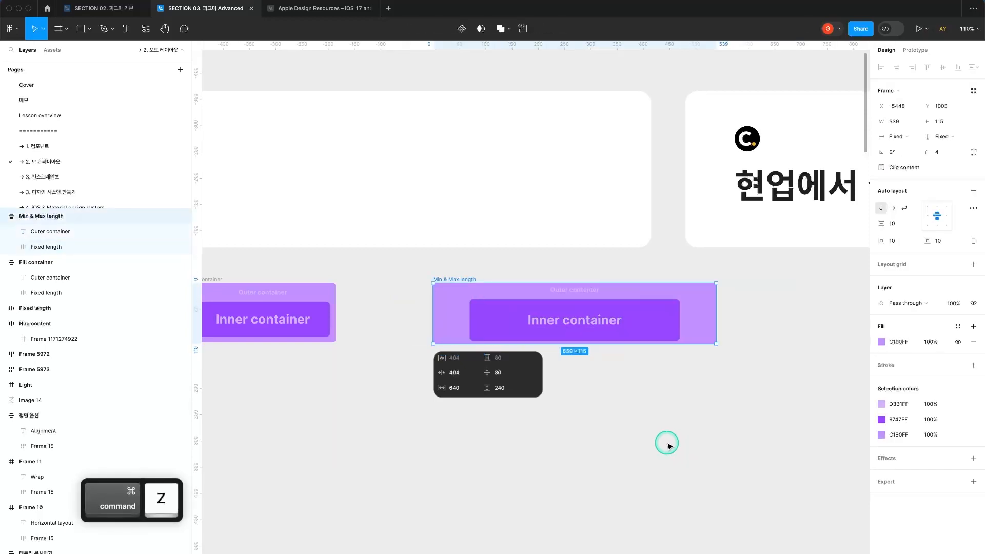
{"action": "key", "text": "super+z"}
{"action": "key", "text": "super+z"}
{"action": "left_click", "coordinate": [424, 252]}
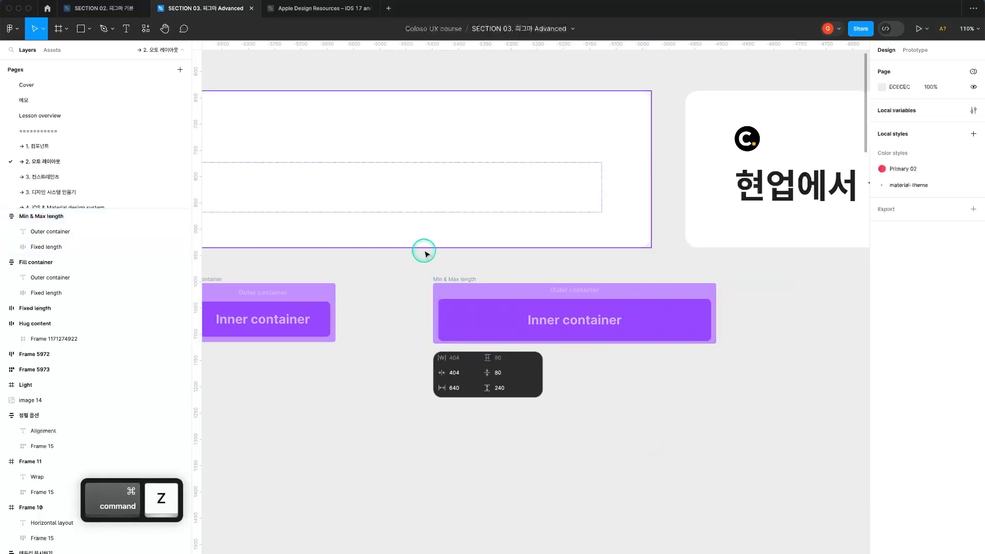
Look over the Constraints examples and go to the YouTube mobile screen in the Light frame.
{"action": "left_click_drag", "start_coordinate": [448, 281], "coordinate": [682, 229]}
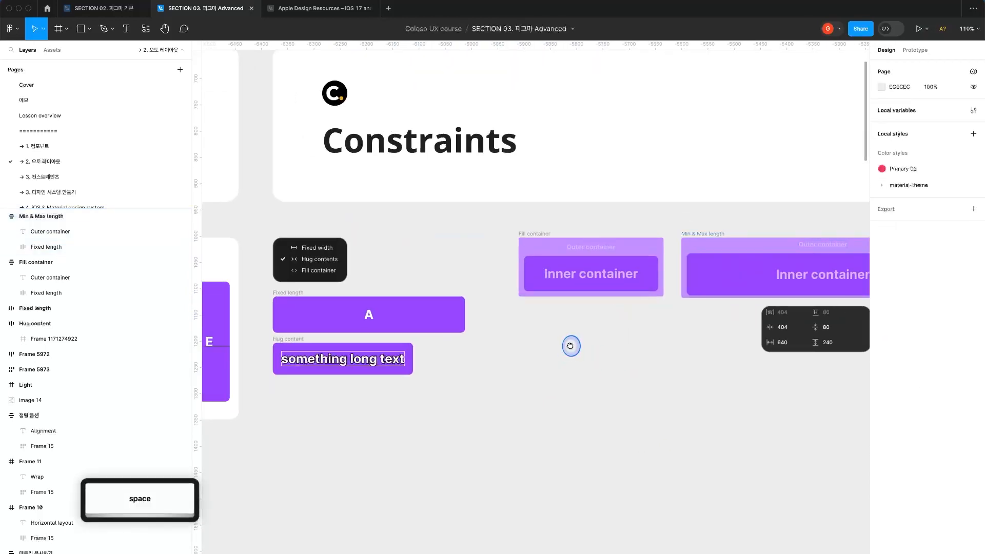
{"action": "left_click_drag", "start_coordinate": [571, 345], "coordinate": [573, 343]}
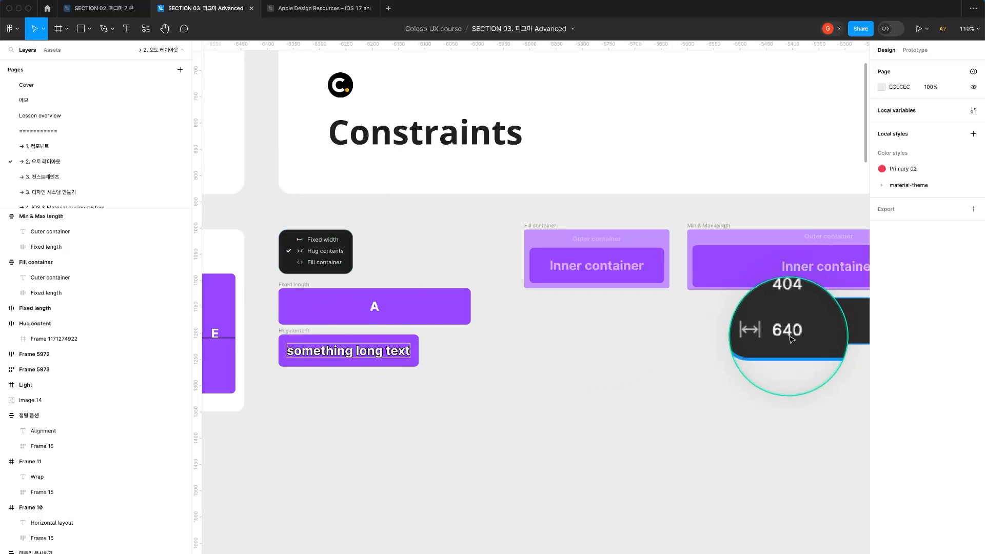
{"action": "left_click", "coordinate": [731, 418], "text": "alt"}
{"action": "key", "text": "space"}
{"action": "left_click_drag", "start_coordinate": [748, 410], "coordinate": [523, 378]}
{"action": "left_click_drag", "start_coordinate": [629, 400], "coordinate": [328, 340]}
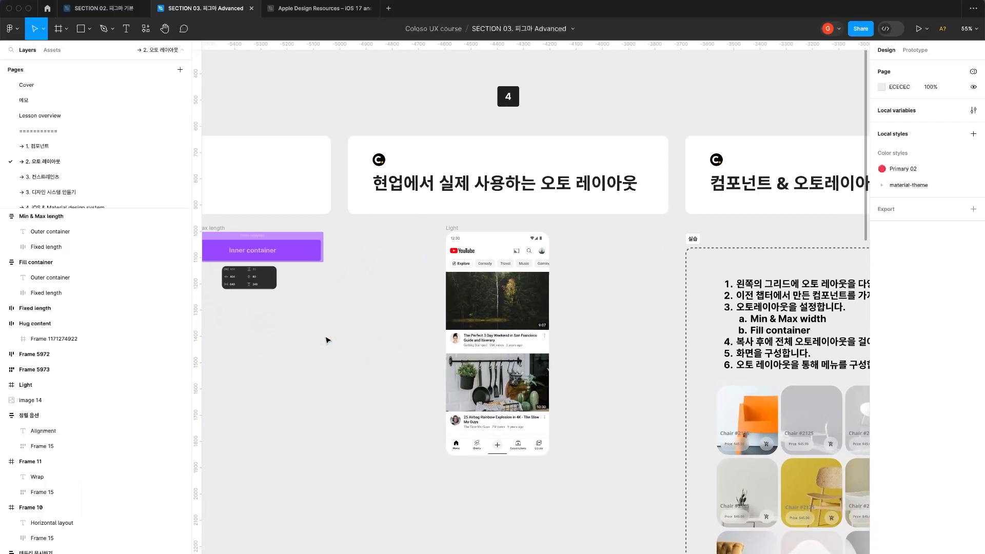
{"action": "key", "text": "z"}
{"action": "left_click_drag", "start_coordinate": [433, 224], "coordinate": [613, 469]}
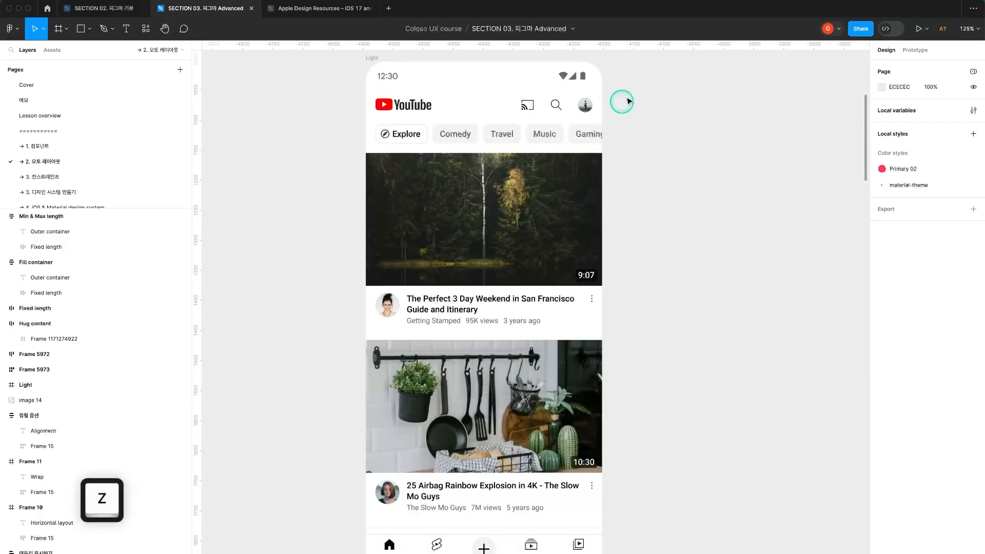
Examine how the Light frame is divided into Header, Footer and Body auto layouts.
{"action": "left_click", "coordinate": [439, 77]}
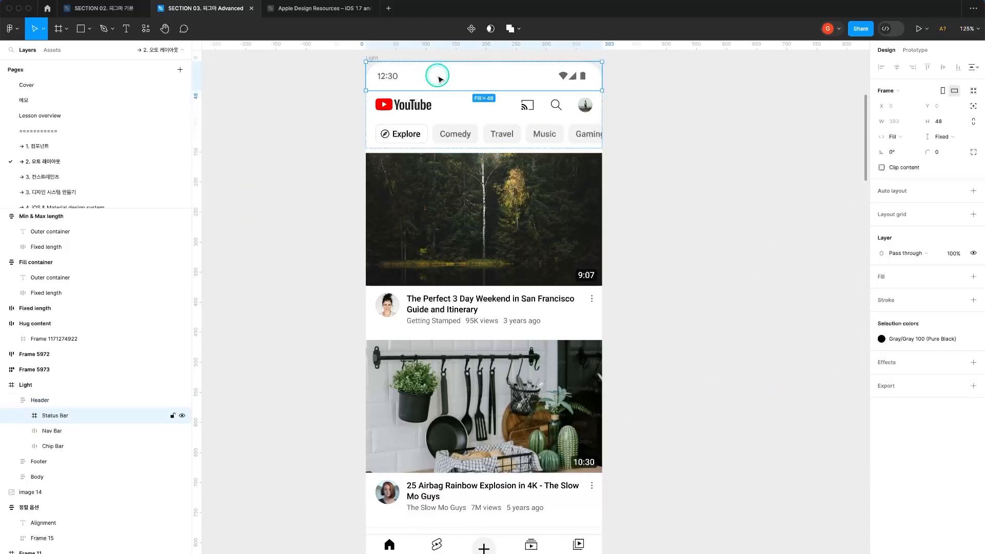
{"action": "left_click", "coordinate": [38, 401]}
{"action": "left_click", "coordinate": [15, 400]}
{"action": "key", "text": "fn"}
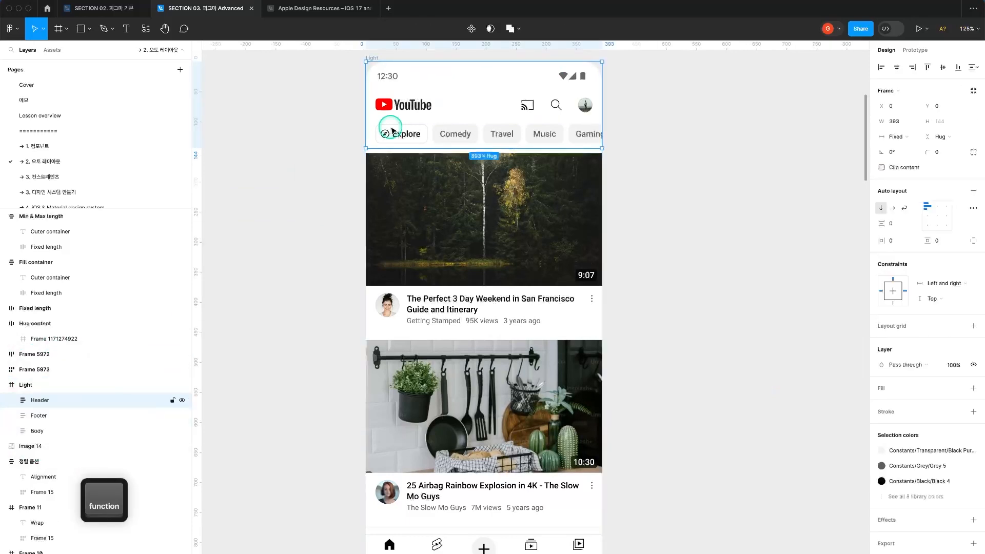
{"action": "left_click", "coordinate": [38, 416]}
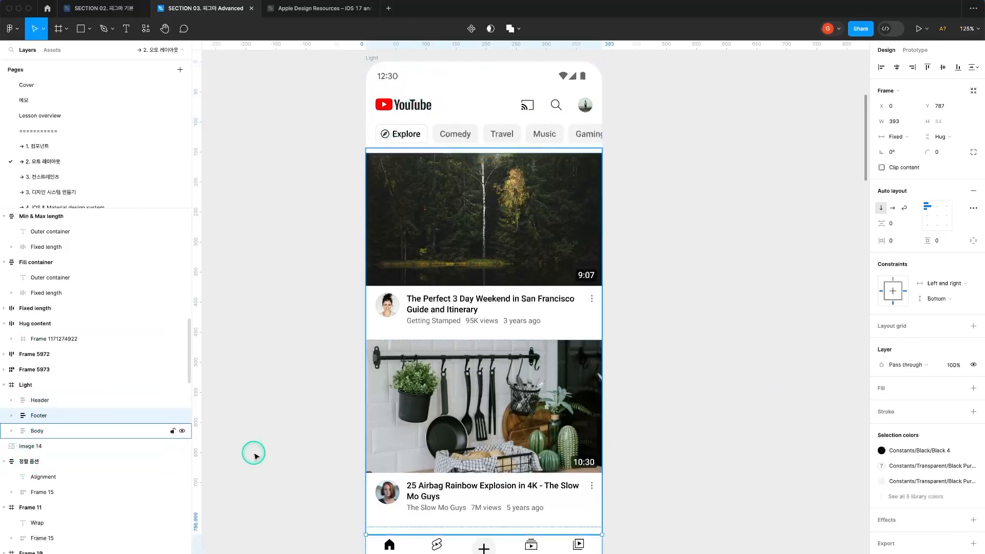
{"action": "key", "text": "fn"}
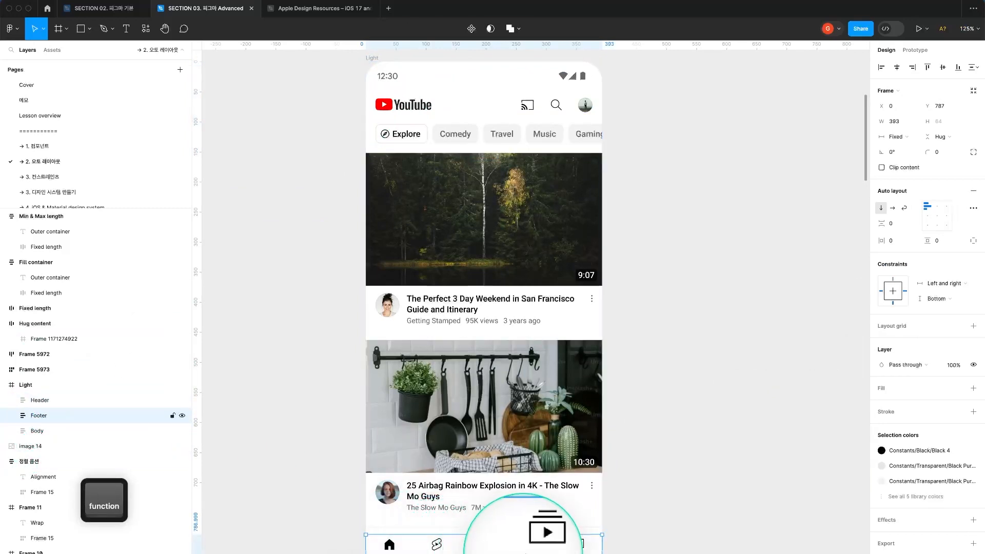
{"action": "left_click", "coordinate": [37, 431]}
{"action": "key", "text": "fn"}
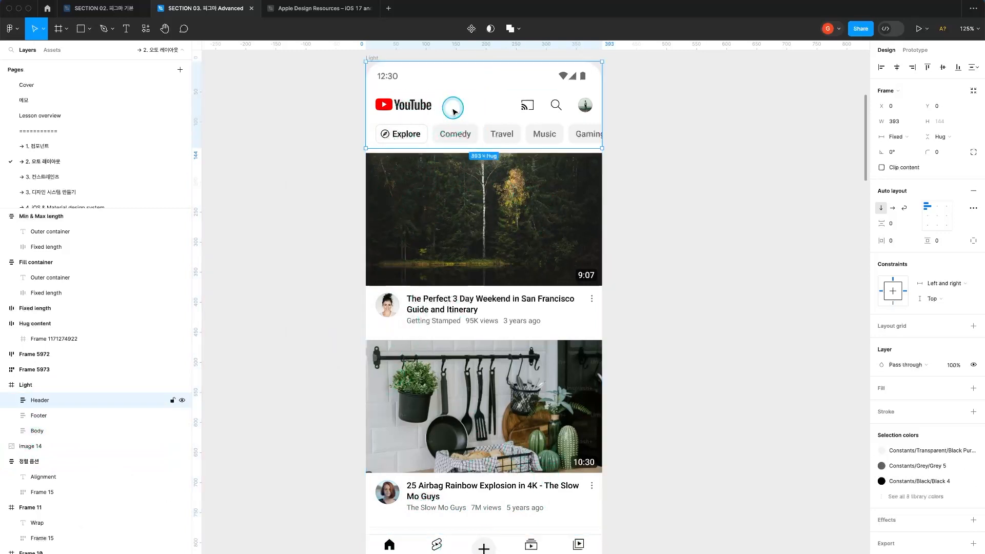
{"action": "left_click", "coordinate": [484, 547]}
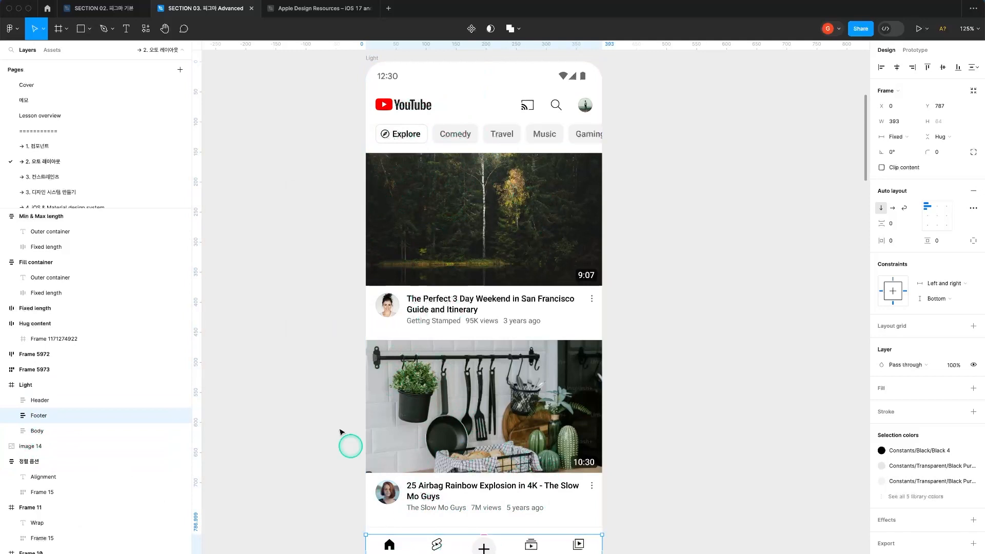
{"action": "left_click", "coordinate": [39, 428]}
Examine the Header's vertical layout and its Status Bar and Nav Bar, including the sizing of the Logo and Trailing groups.
{"action": "left_click", "coordinate": [39, 400]}
{"action": "left_click", "coordinate": [12, 401]}
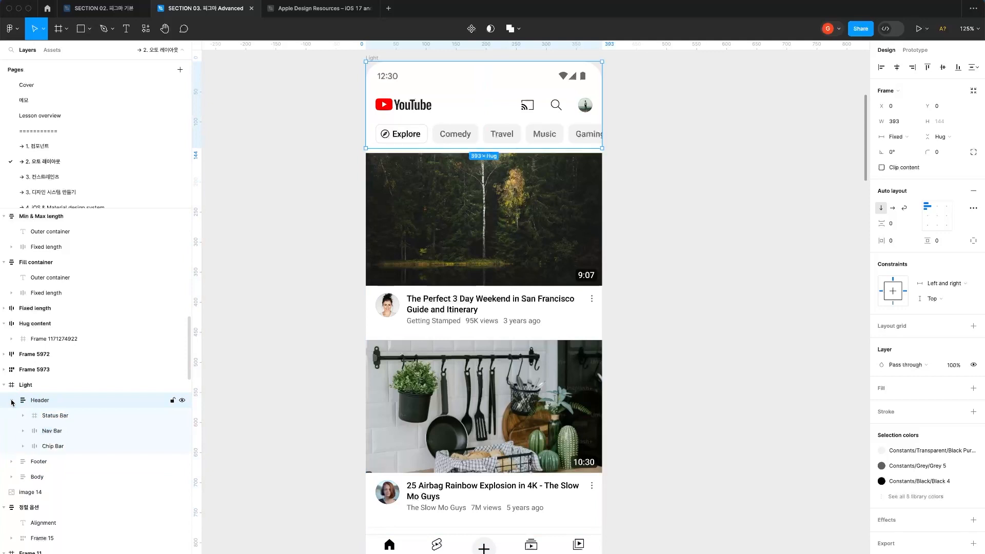
{"action": "left_click", "coordinate": [49, 416]}
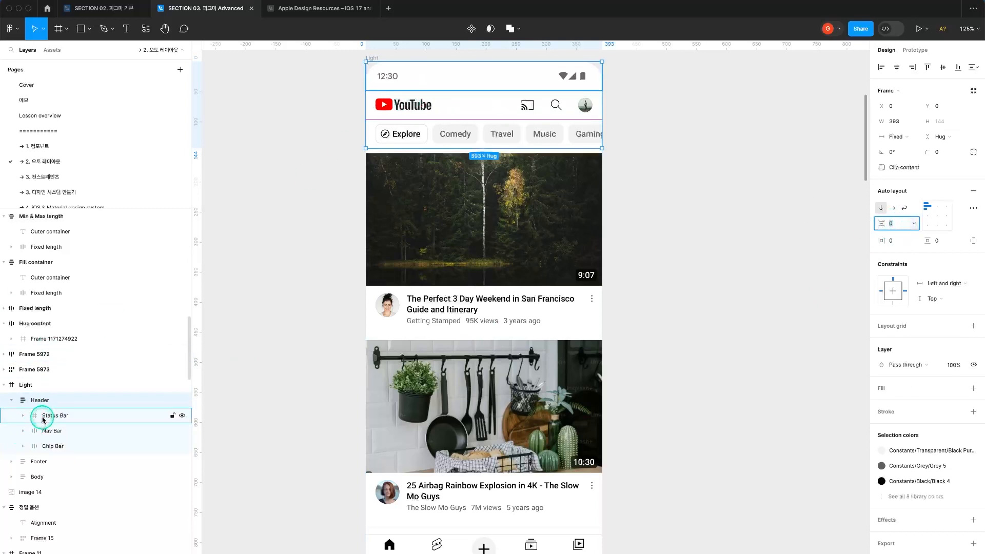
{"action": "left_click", "coordinate": [27, 432]}
{"action": "left_click", "coordinate": [22, 431]}
{"action": "left_click", "coordinate": [60, 446]}
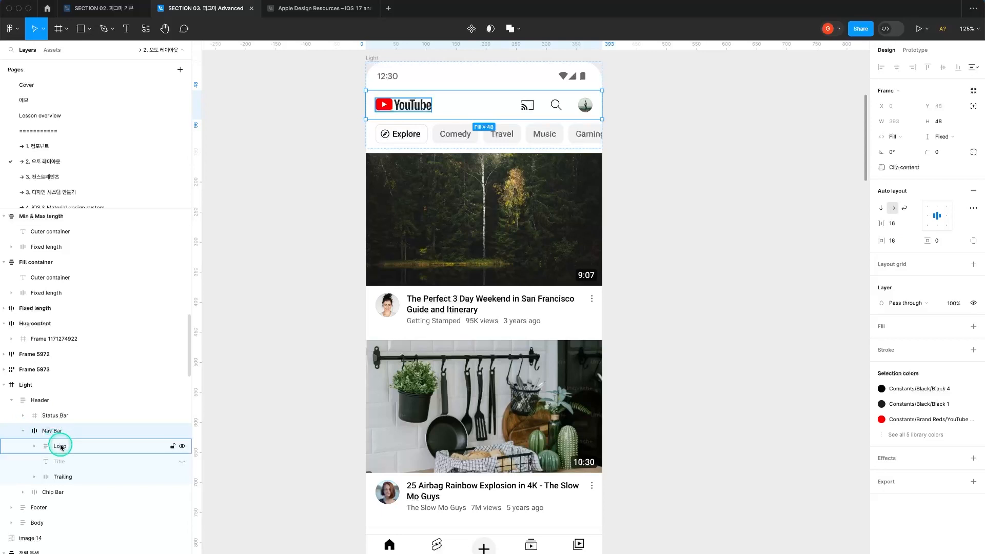
{"action": "left_click", "coordinate": [72, 476]}
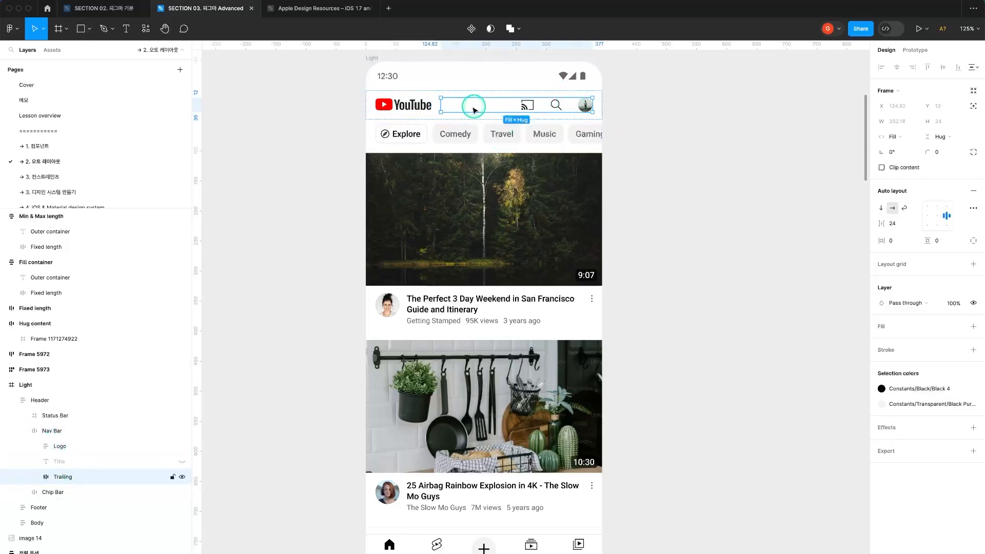
{"action": "left_click", "coordinate": [66, 448]}
{"action": "left_click", "coordinate": [73, 475]}
{"action": "left_click", "coordinate": [75, 446]}
{"action": "left_click", "coordinate": [66, 433]}
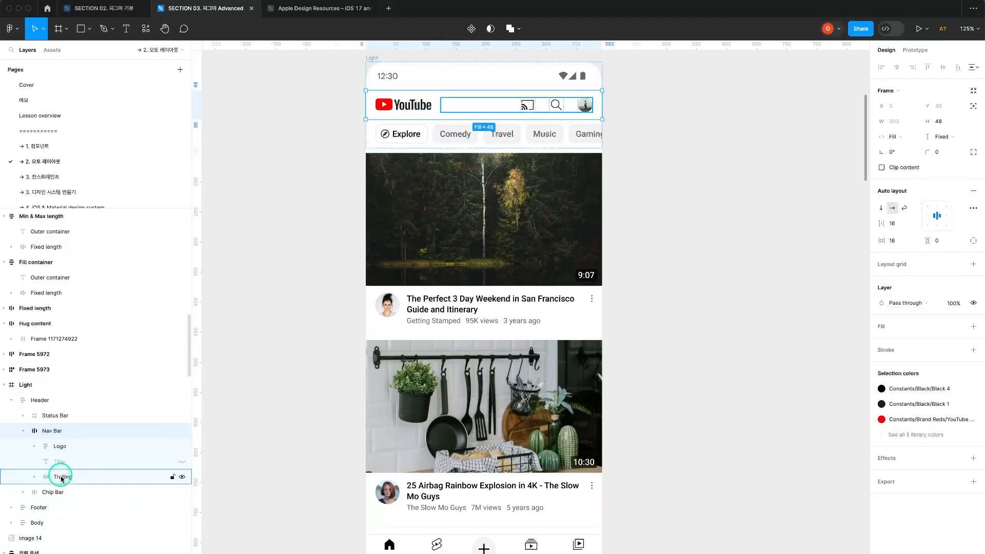
Examine the Chip Bar's auto layout and how the Explore chip combines its icon and label.
{"action": "left_click", "coordinate": [60, 492]}
{"action": "left_click", "coordinate": [23, 493]}
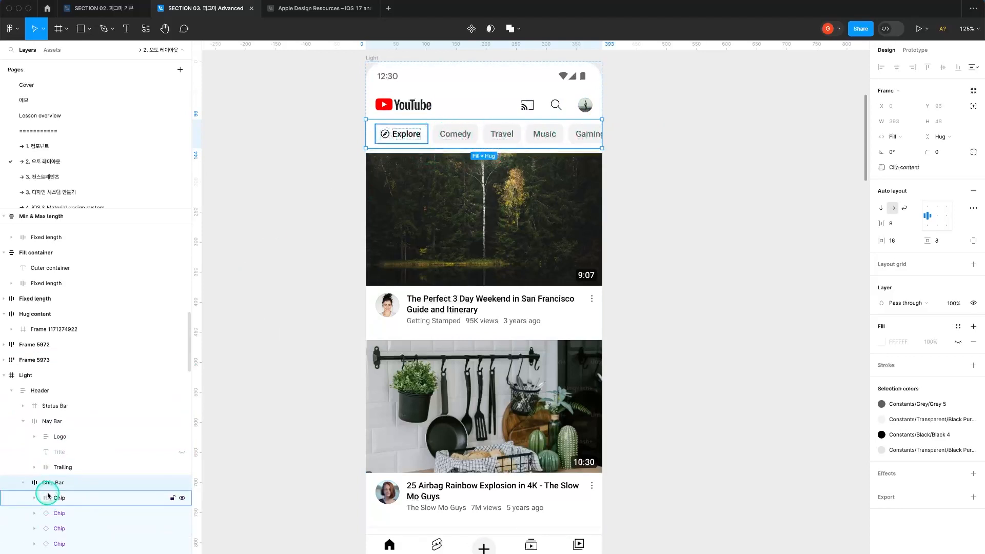
{"action": "left_click", "coordinate": [78, 512]}
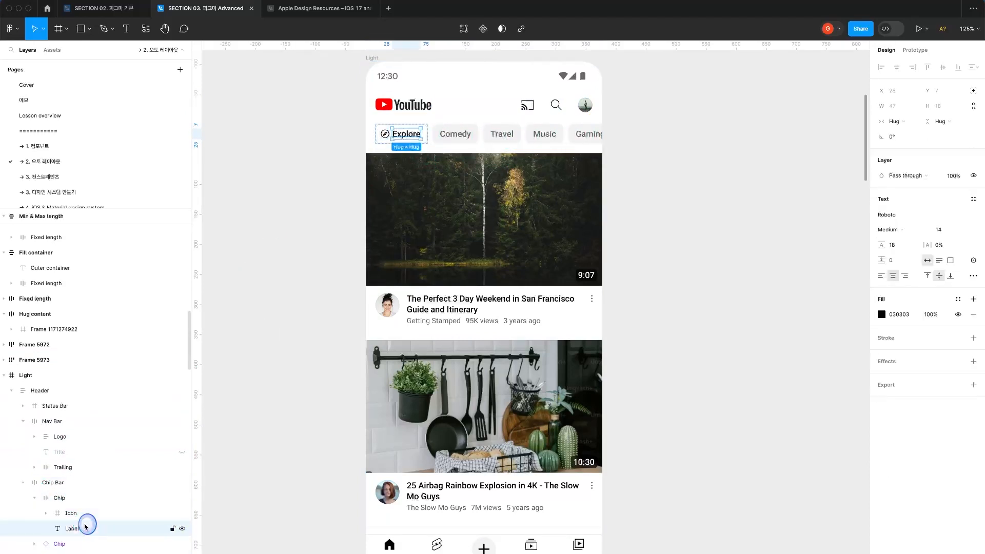
{"action": "left_click", "coordinate": [80, 528]}
{"action": "left_click", "coordinate": [76, 514]}
{"action": "left_click", "coordinate": [79, 528]}
{"action": "left_click", "coordinate": [77, 514]}
{"action": "left_click", "coordinate": [79, 526]}
{"action": "left_click", "coordinate": [71, 499]}
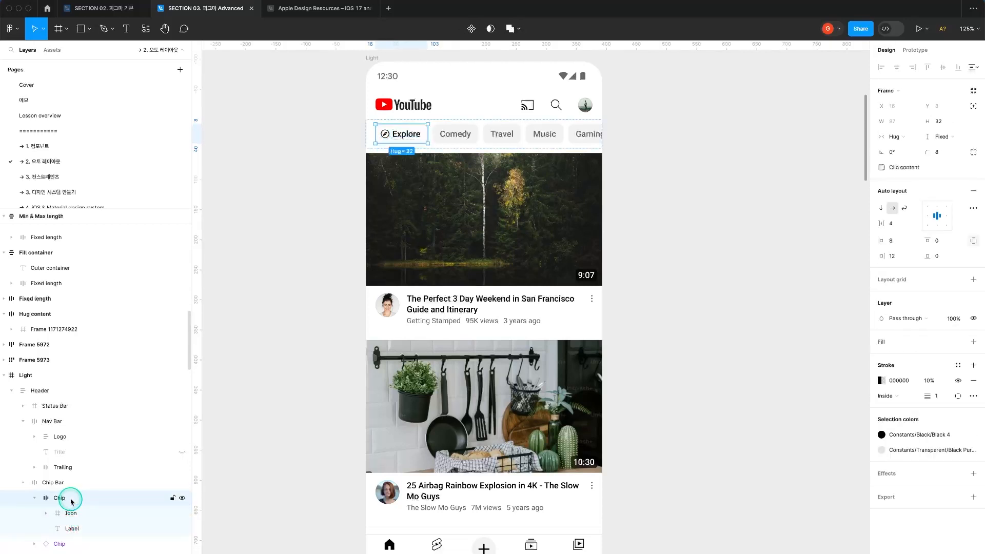
{"action": "left_click", "coordinate": [17, 483]}
{"action": "left_click", "coordinate": [22, 485]}
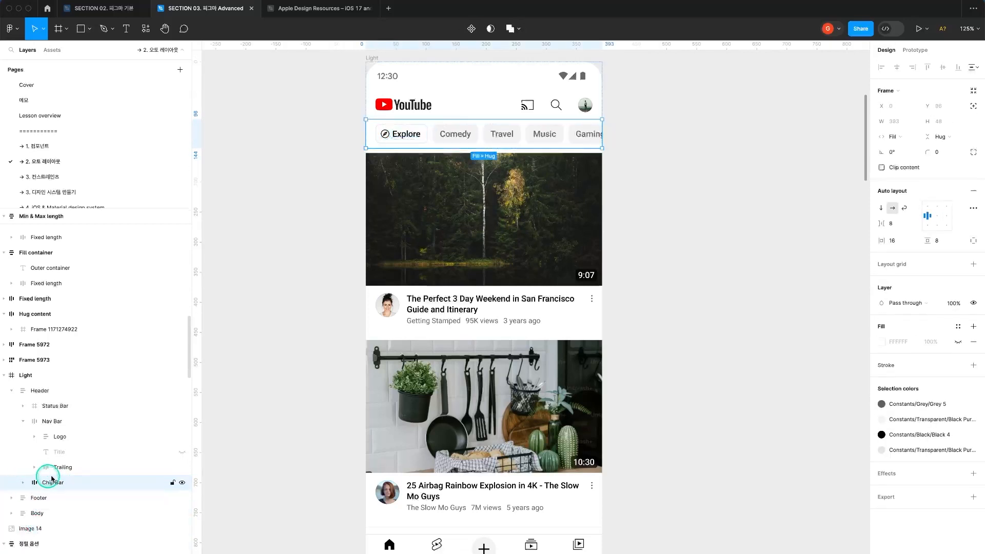
Examine the Body's stacked Content blocks and the Video and Metadata layers inside the first block.
{"action": "left_click", "coordinate": [40, 498]}
{"action": "left_click", "coordinate": [36, 512]}
{"action": "left_click", "coordinate": [12, 513]}
{"action": "scroll", "coordinate": [52, 492], "scroll_direction": "down", "scroll_amount": 3}
{"action": "left_click", "coordinate": [61, 406]}
{"action": "left_click", "coordinate": [64, 421]}
{"action": "left_click", "coordinate": [51, 406]}
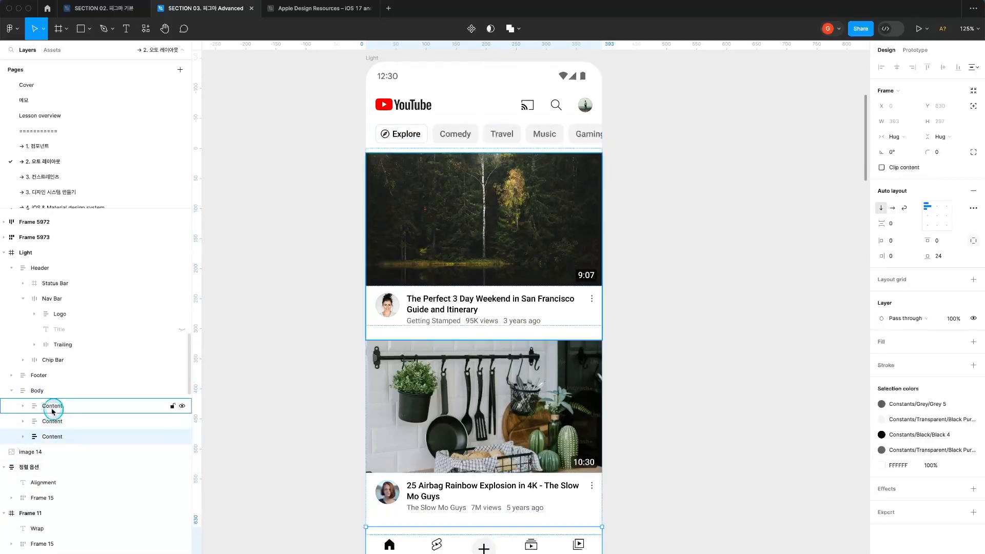
{"action": "left_click", "coordinate": [23, 406]}
{"action": "left_click", "coordinate": [60, 421]}
{"action": "left_click", "coordinate": [70, 437]}
{"action": "left_click", "coordinate": [67, 424]}
{"action": "left_click", "coordinate": [45, 437]}
{"action": "left_click", "coordinate": [35, 436]}
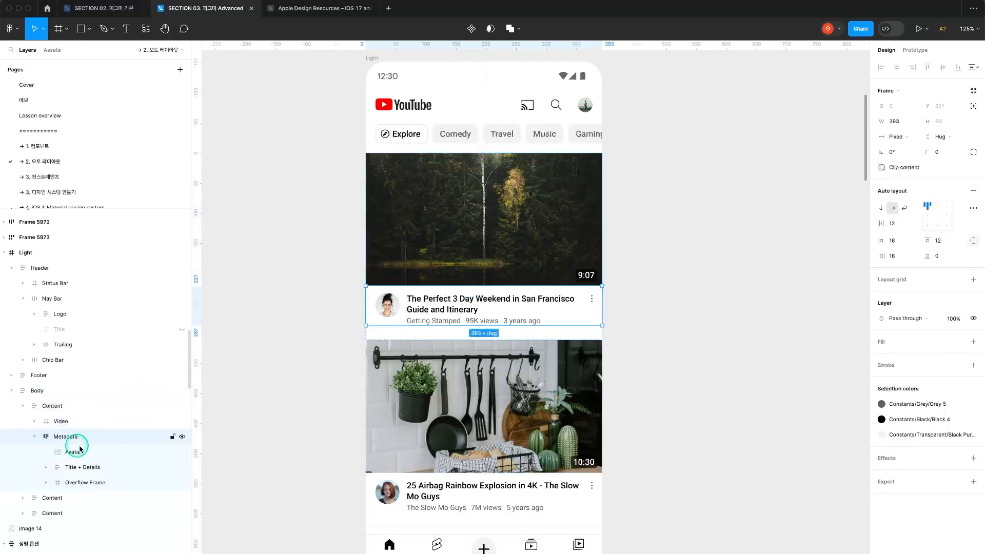
Examine the Title + Details group in the first video's Metadata, down to the channel, views and date texts.
{"action": "left_click", "coordinate": [85, 466]}
{"action": "left_click", "coordinate": [96, 482]}
{"action": "left_click", "coordinate": [84, 467]}
{"action": "left_click", "coordinate": [46, 466]}
{"action": "left_click", "coordinate": [97, 482]}
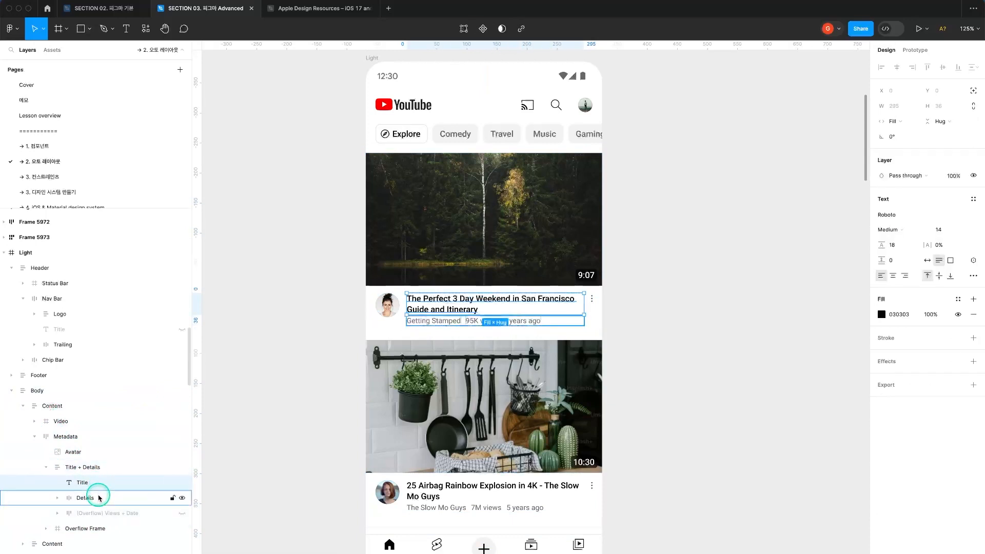
{"action": "left_click", "coordinate": [99, 497]}
{"action": "left_click", "coordinate": [57, 498]}
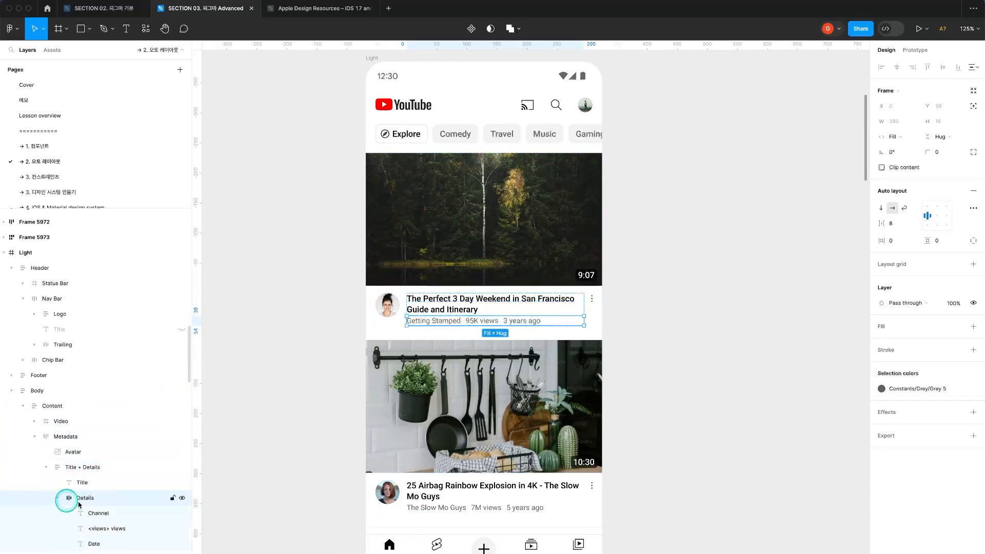
{"action": "left_click", "coordinate": [94, 513]}
{"action": "left_click", "coordinate": [99, 530]}
{"action": "left_click", "coordinate": [102, 543]}
{"action": "left_click", "coordinate": [122, 529]}
{"action": "left_click", "coordinate": [113, 516]}
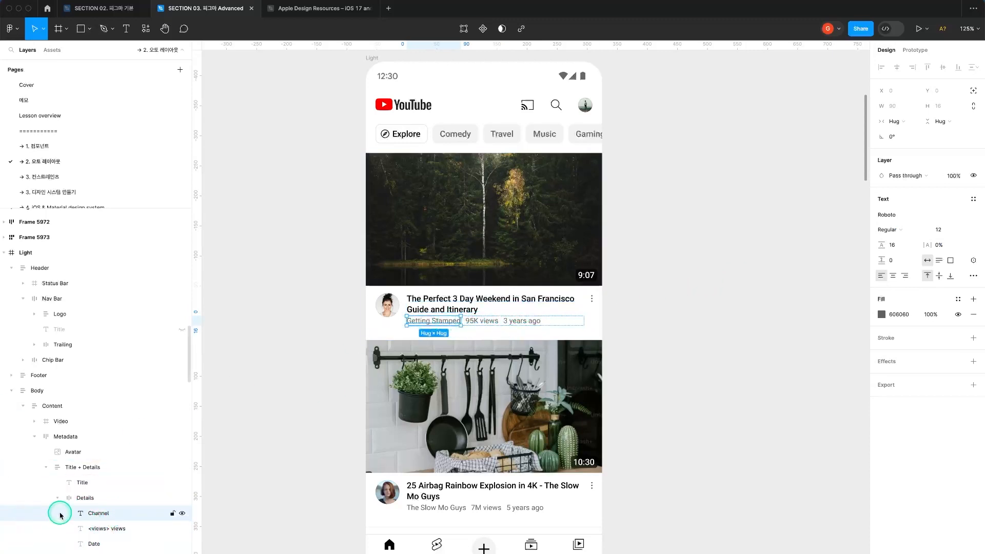
Inspect the layout settings of the first video's Details, Title + Details, Avatar and Metadata layers.
{"action": "left_click", "coordinate": [82, 498]}
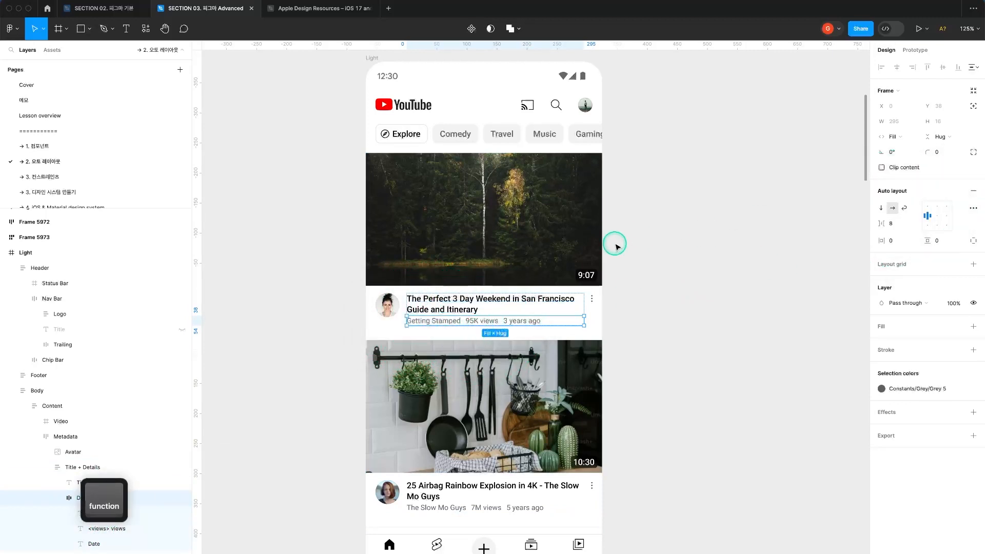
{"action": "left_click", "coordinate": [71, 468]}
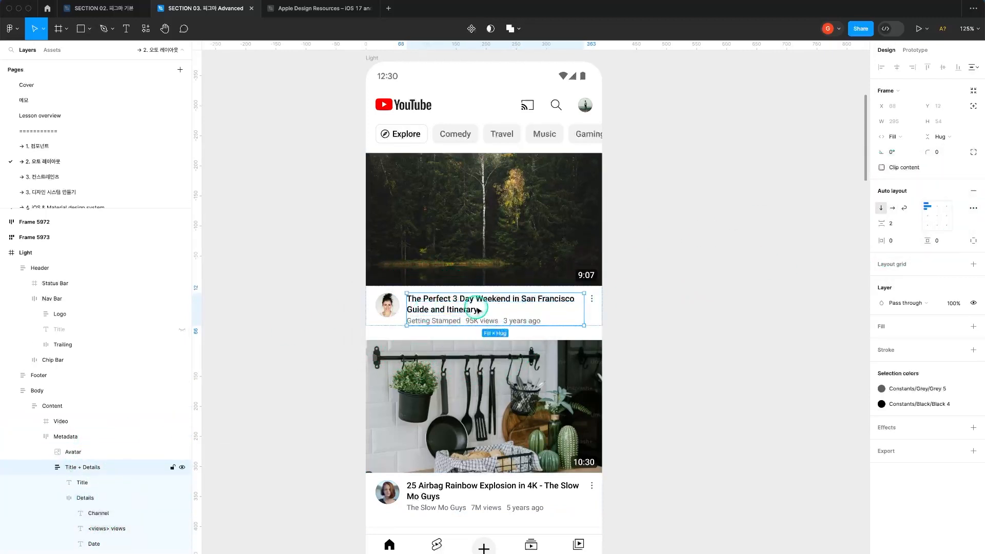
{"action": "key", "text": "fn"}
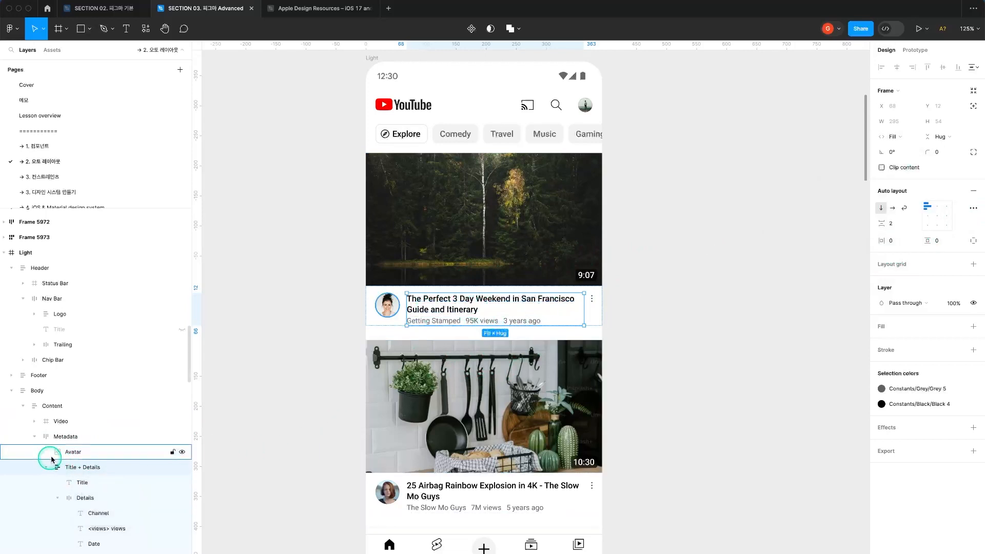
{"action": "left_click", "coordinate": [72, 452]}
{"action": "left_click", "coordinate": [84, 467]}
{"action": "left_click", "coordinate": [46, 467]}
{"action": "left_click", "coordinate": [82, 455]}
{"action": "left_click", "coordinate": [84, 465]}
{"action": "left_click", "coordinate": [83, 454]}
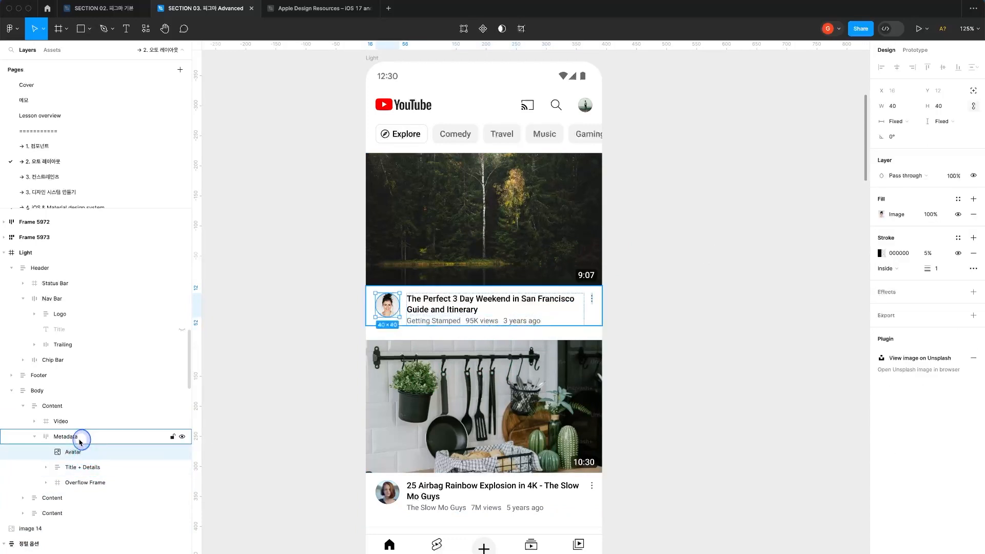
{"action": "left_click", "coordinate": [79, 438]}
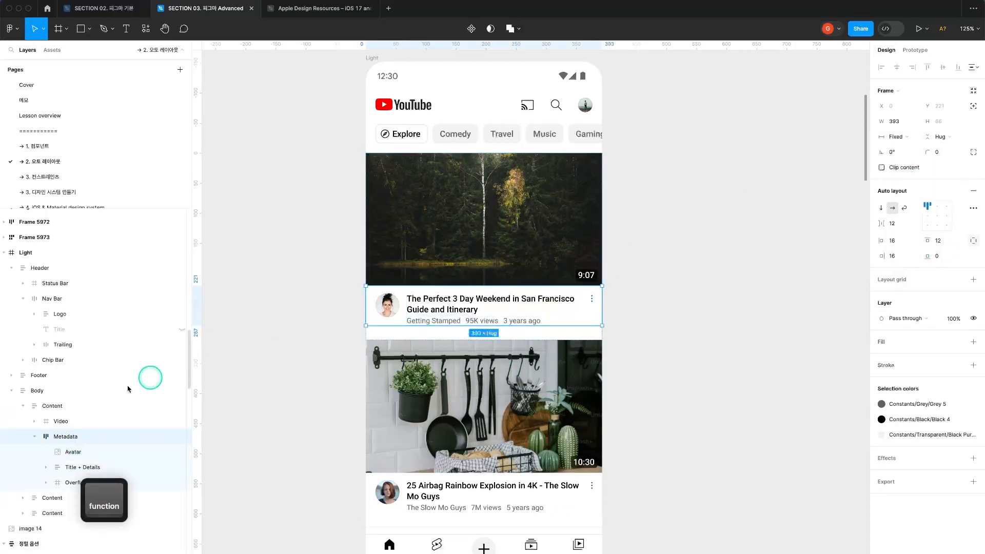
Examine how the Video and Metadata layers nest inside Content, and review the auto layout of Content and Body.
{"action": "left_click", "coordinate": [35, 436]}
{"action": "left_click", "coordinate": [59, 423]}
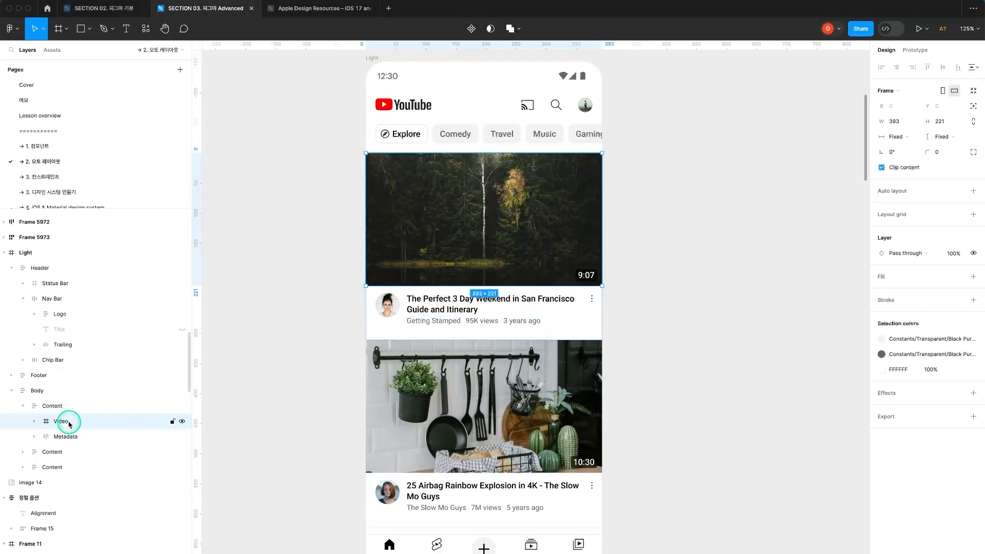
{"action": "left_click", "coordinate": [56, 406]}
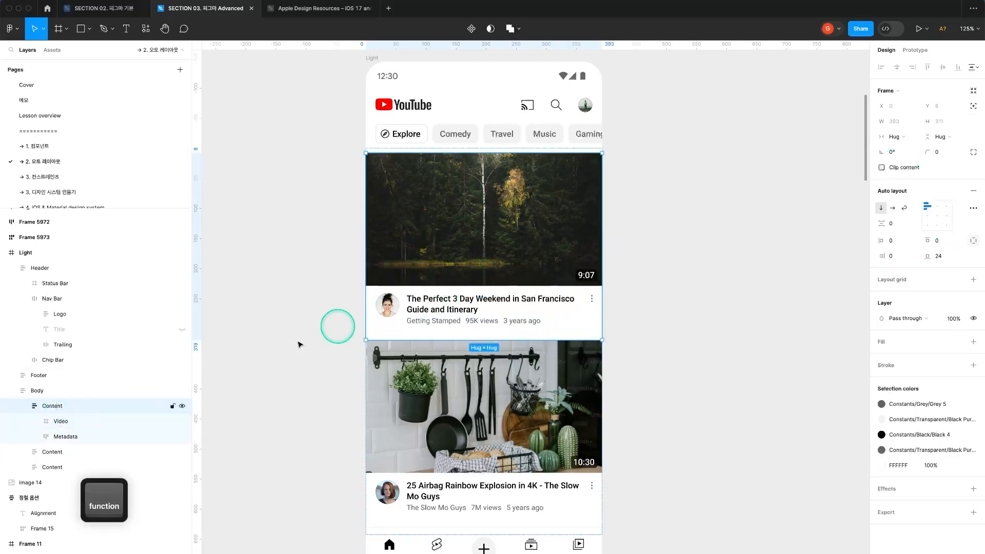
{"action": "left_click", "coordinate": [34, 421]}
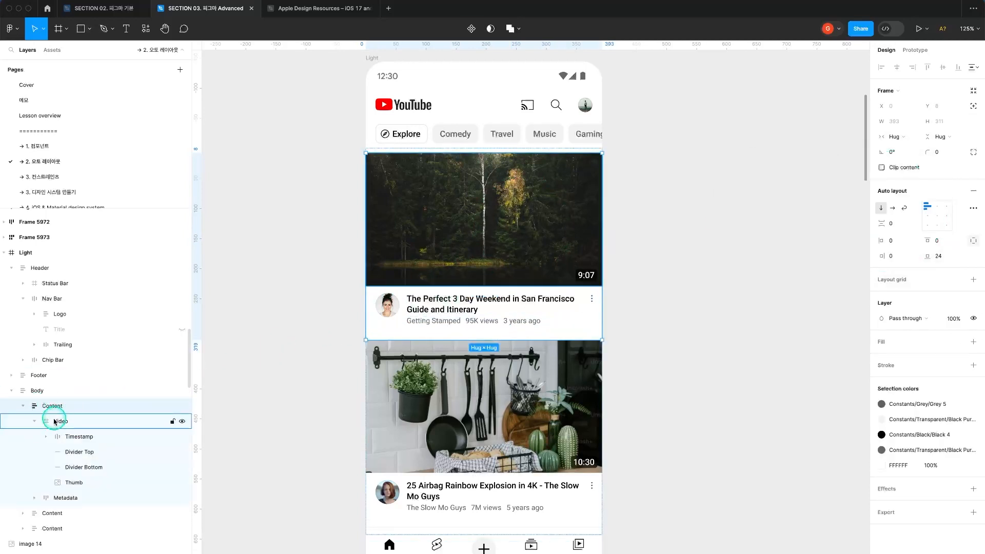
{"action": "left_click", "coordinate": [33, 421]}
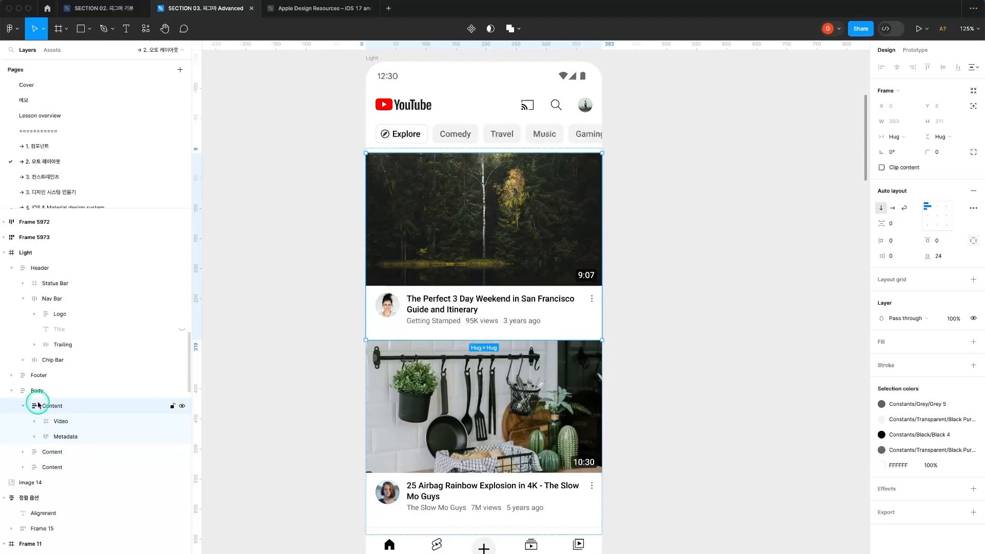
{"action": "left_click", "coordinate": [23, 405]}
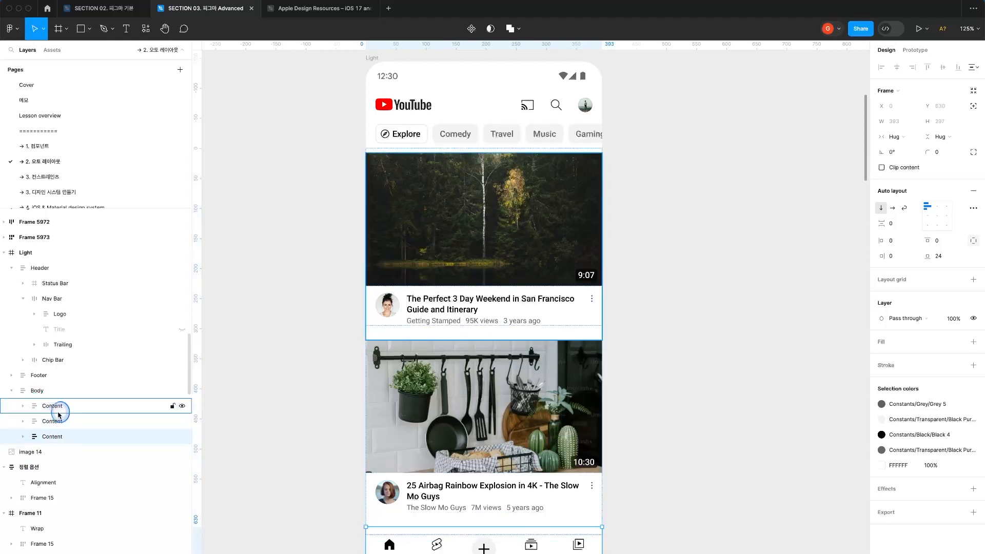
{"action": "left_click", "coordinate": [41, 390]}
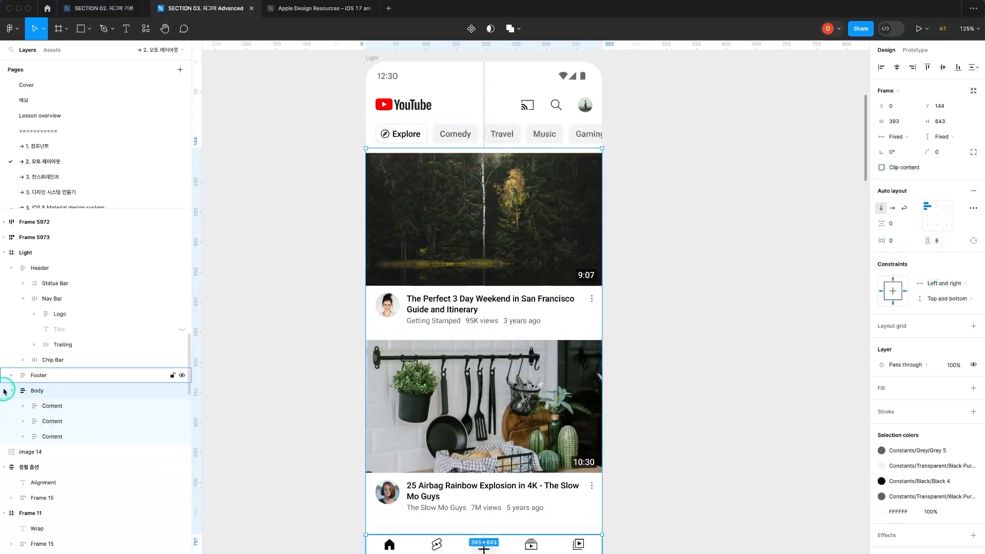
Expand the Footer and examine its Divider line up close, along with the Bottom Nav + System Bar frame.
{"action": "left_click", "coordinate": [30, 380]}
{"action": "left_click", "coordinate": [11, 375]}
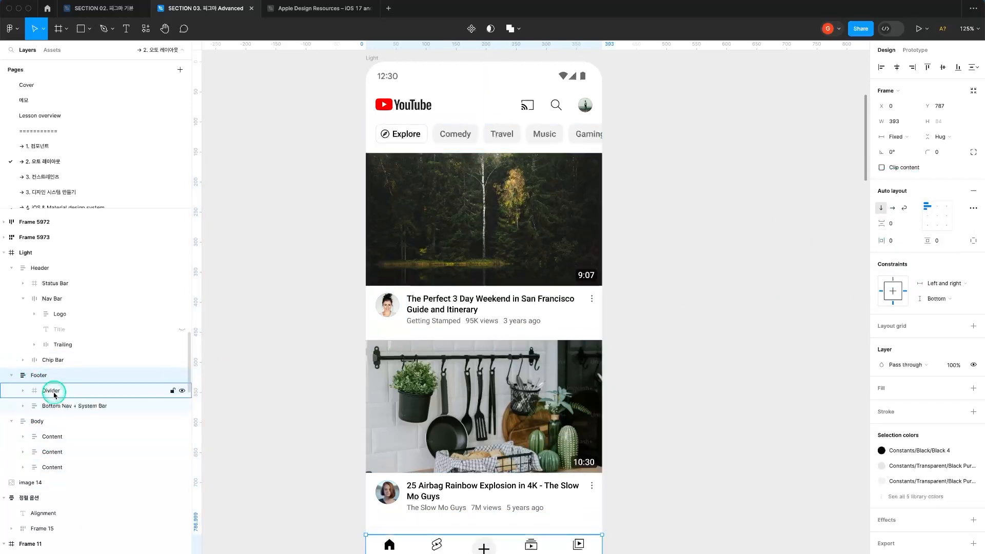
{"action": "scroll", "coordinate": [387, 469], "scroll_direction": "down", "scroll_amount": 5}
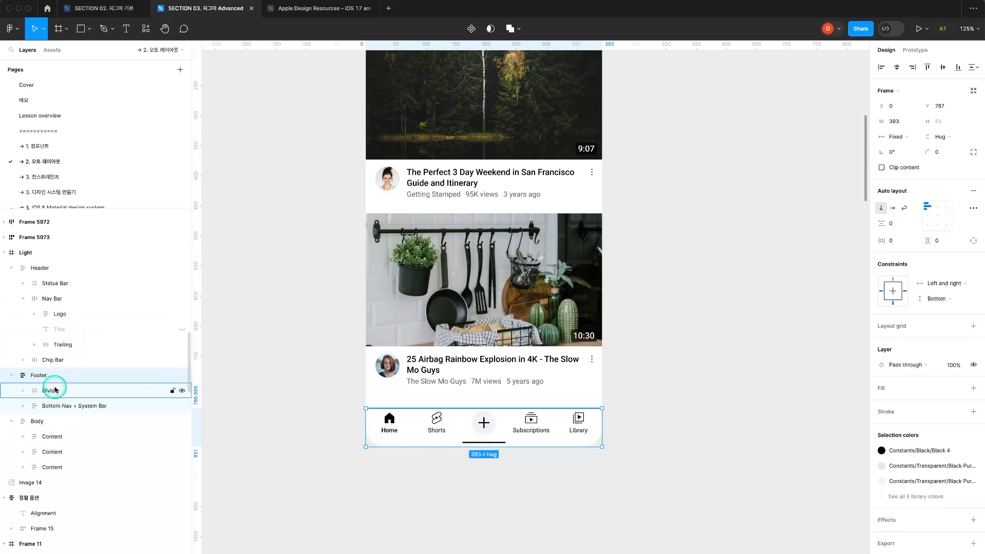
{"action": "left_click", "coordinate": [57, 390]}
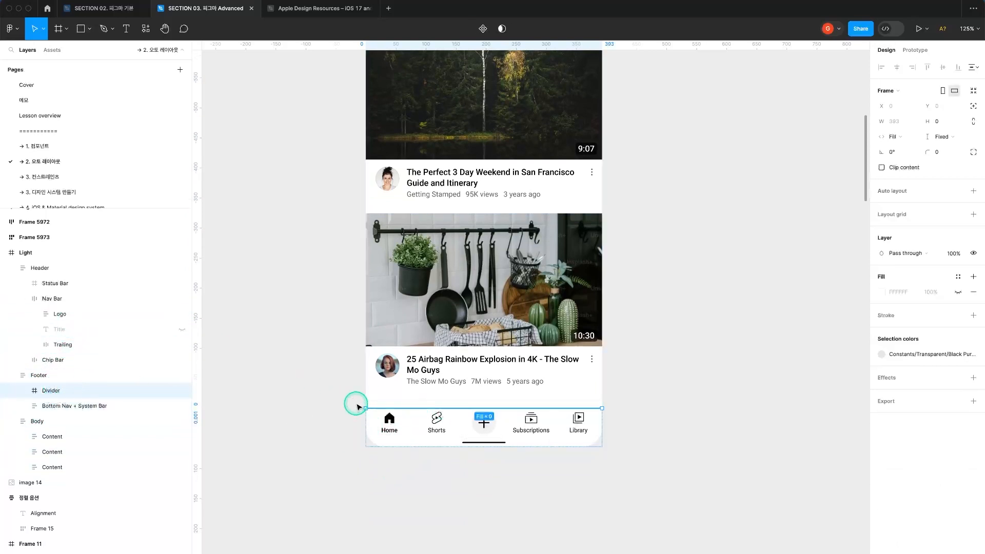
{"action": "key", "text": "z"}
{"action": "left_click_drag", "start_coordinate": [357, 406], "coordinate": [391, 415]}
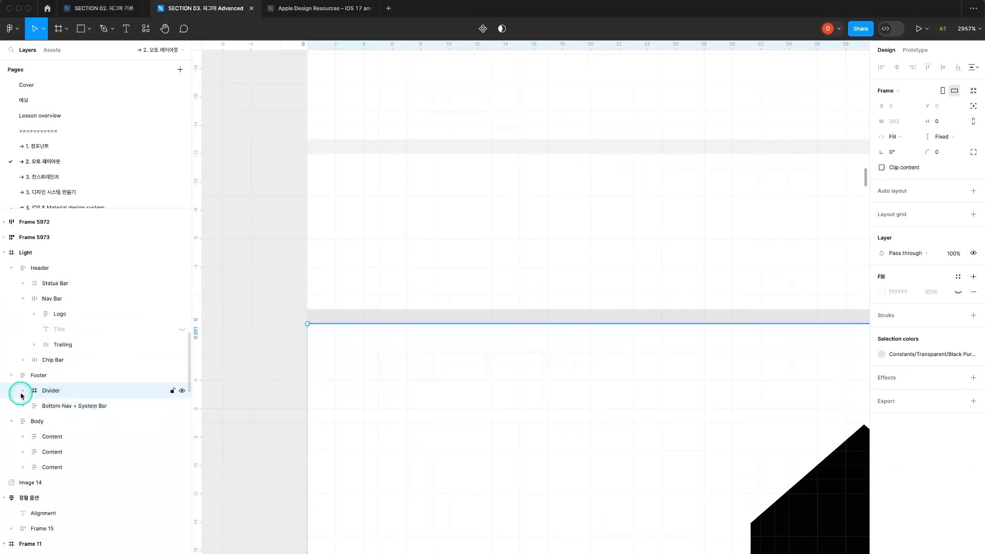
{"action": "left_click", "coordinate": [72, 405]}
{"action": "key", "text": "alt+z"}
{"action": "left_click", "coordinate": [257, 396], "text": "alt"}
{"action": "left_click", "coordinate": [257, 396], "text": "alt"}
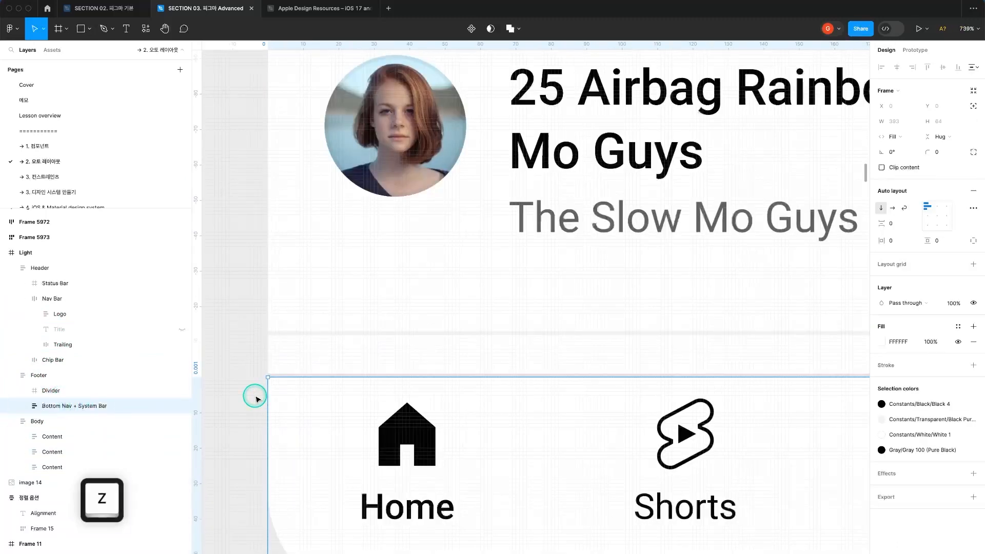
{"action": "left_click", "coordinate": [280, 399], "text": "alt"}
{"action": "left_click", "coordinate": [279, 399], "text": "alt"}
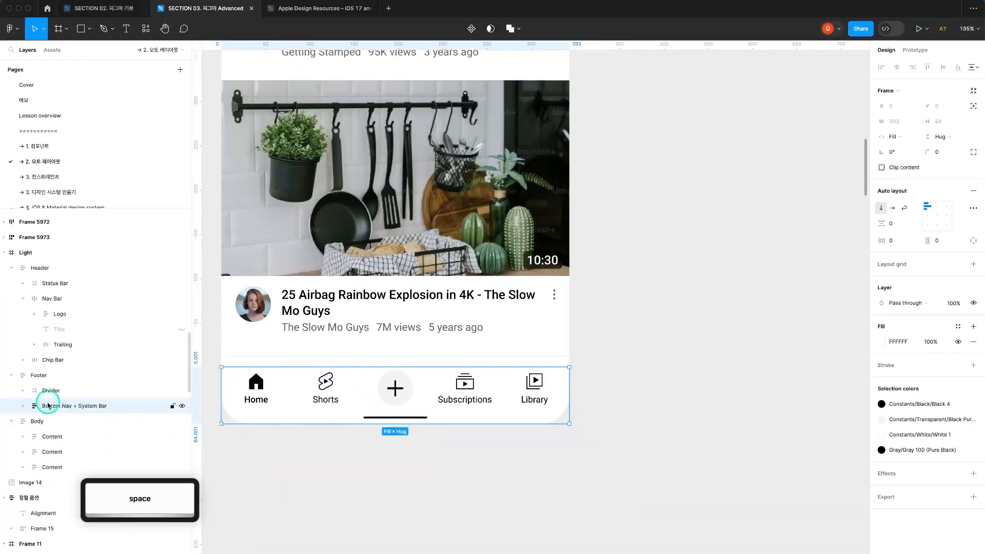
Expand Bottom Nav + System Bar and compare the layout direction and sizing of its System Bar and Bottom Nav layers.
{"action": "left_click", "coordinate": [23, 407]}
{"action": "left_click", "coordinate": [84, 436]}
{"action": "left_click", "coordinate": [86, 437]}
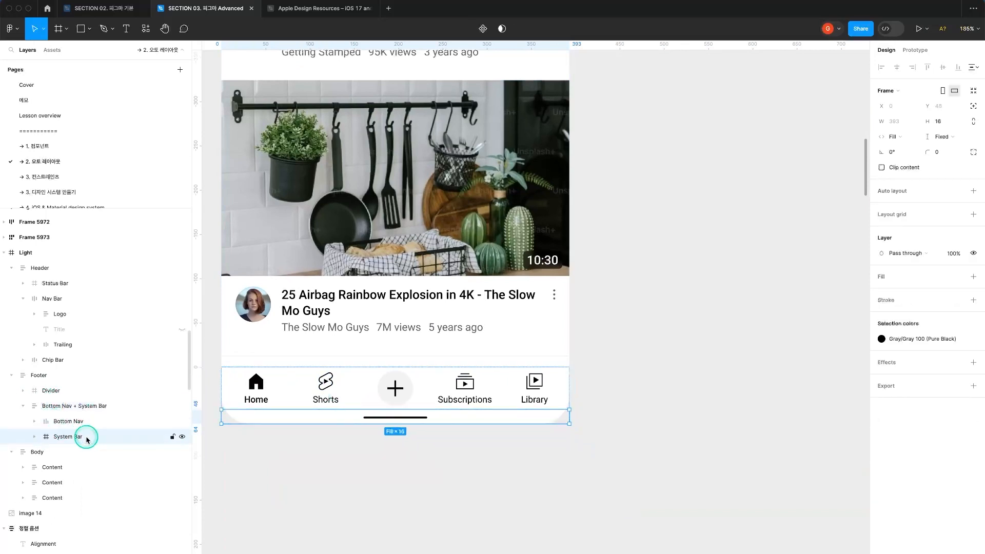
{"action": "left_click", "coordinate": [85, 407]}
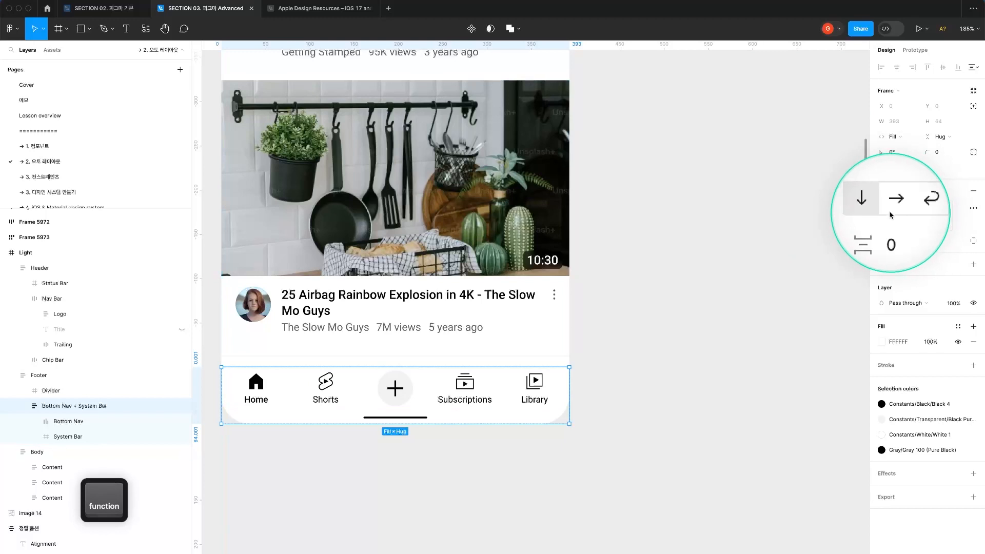
{"action": "left_click", "coordinate": [56, 421]}
{"action": "left_click", "coordinate": [34, 421]}
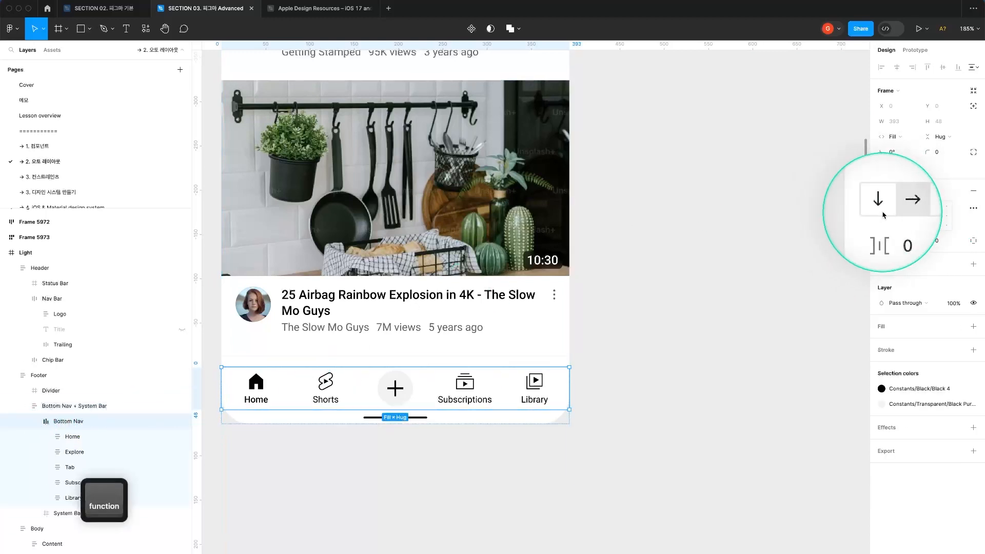
Expand the Home item in Bottom Nav and inspect its icon, text label and parent frame's auto layout.
{"action": "left_click", "coordinate": [51, 436]}
{"action": "left_click", "coordinate": [46, 436]}
{"action": "left_click", "coordinate": [90, 453]}
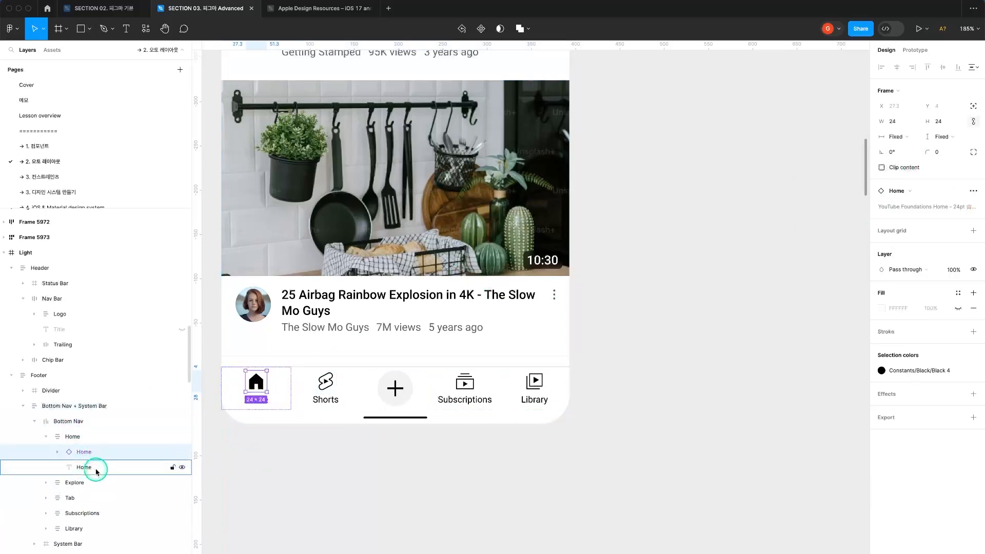
{"action": "left_click", "coordinate": [96, 469]}
{"action": "left_click", "coordinate": [103, 451]}
{"action": "left_click", "coordinate": [100, 466]}
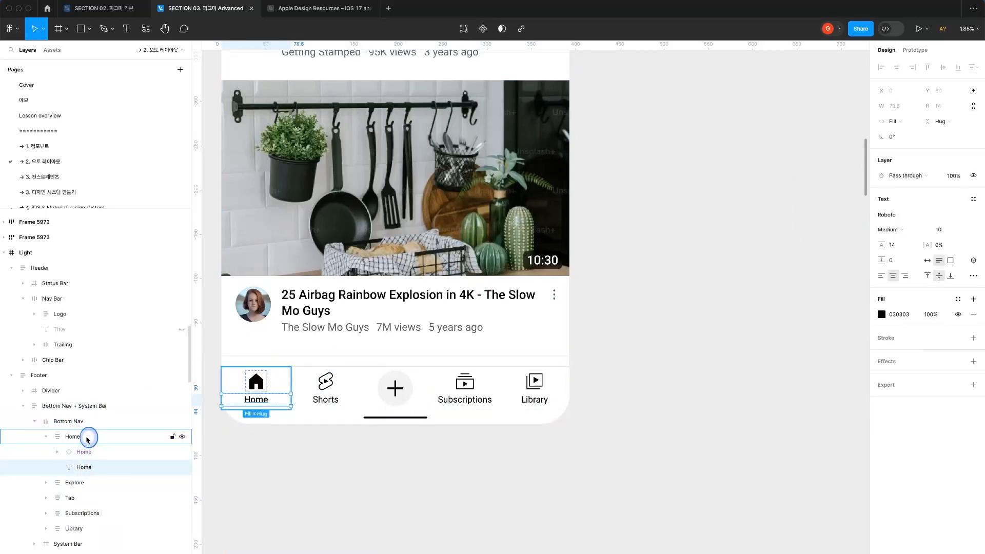
{"action": "left_click", "coordinate": [87, 438]}
Clear the selection and review the Light YouTube screen as a whole.
{"action": "key", "text": "alt+z"}
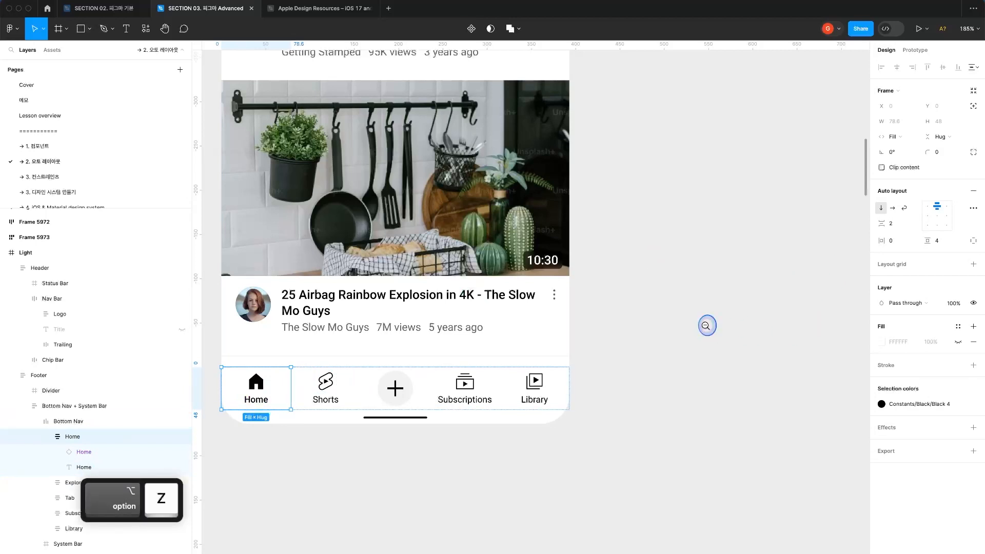
{"action": "left_click", "coordinate": [708, 328], "text": "alt"}
{"action": "key", "text": "space"}
{"action": "left_click_drag", "start_coordinate": [708, 295], "coordinate": [627, 362]}
{"action": "key", "text": "z"}
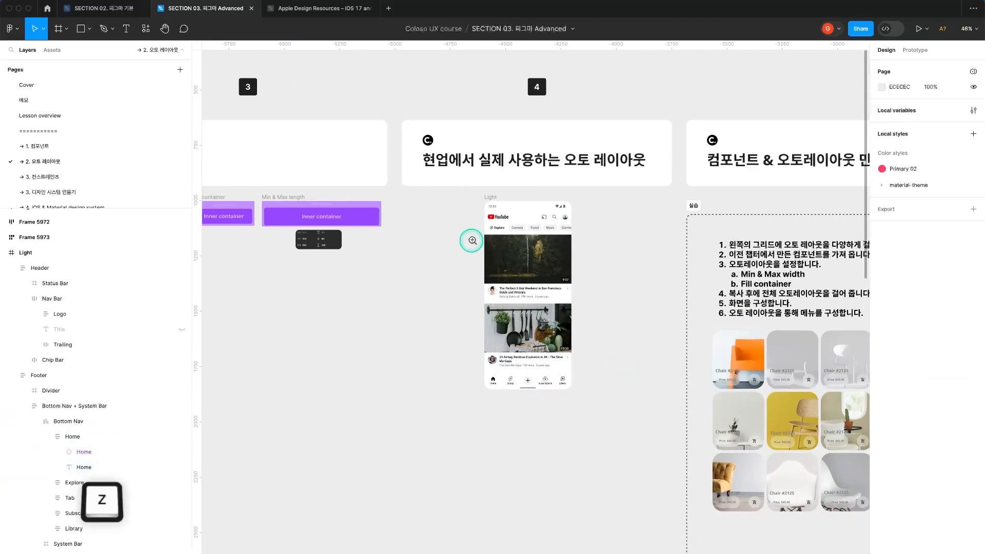
{"action": "left_click_drag", "start_coordinate": [465, 192], "coordinate": [599, 430]}
{"action": "key", "text": "space"}
{"action": "left_click_drag", "start_coordinate": [667, 381], "coordinate": [668, 407]}
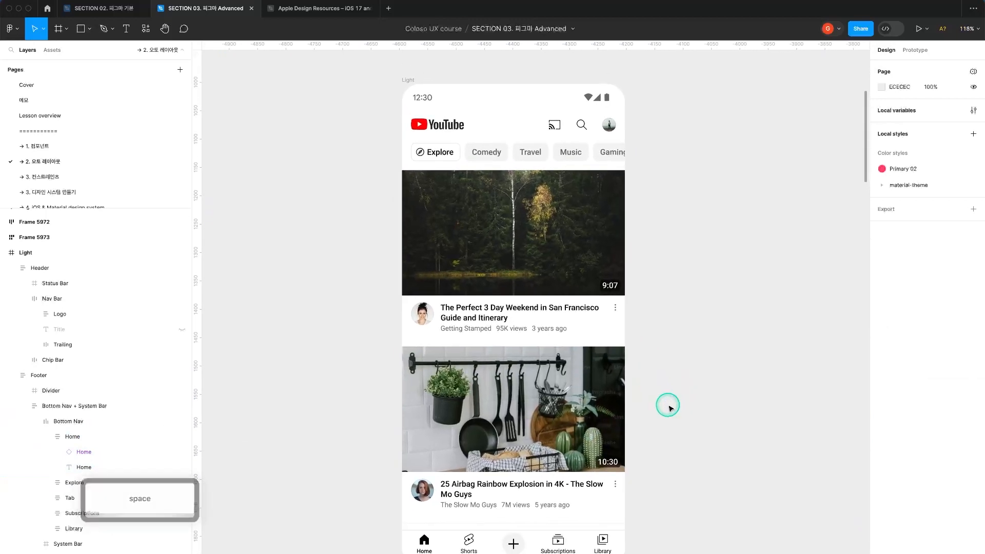
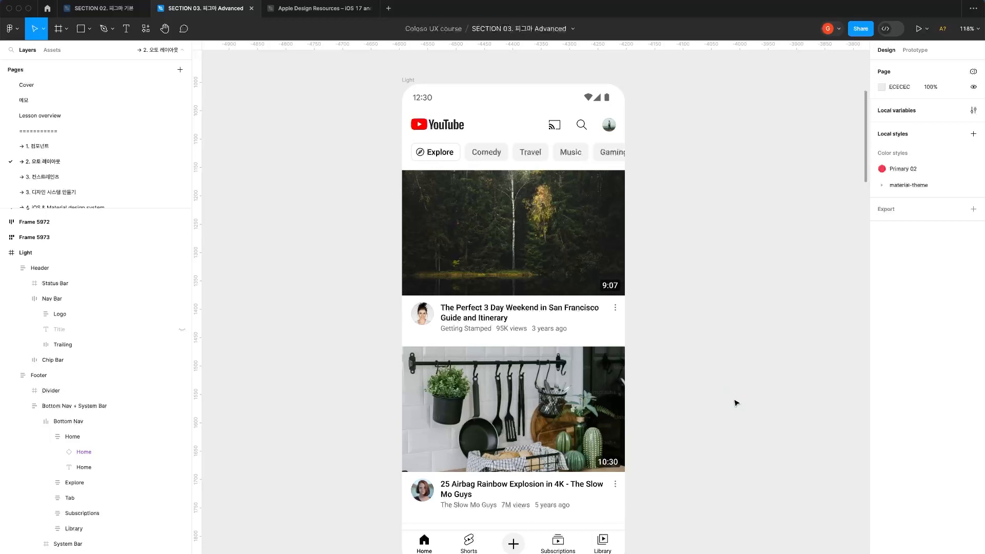
Go to the component and auto layout practice section and review its written instructions and sample cards.
{"action": "scroll", "coordinate": [727, 409], "scroll_direction": "right", "scroll_amount": 4}
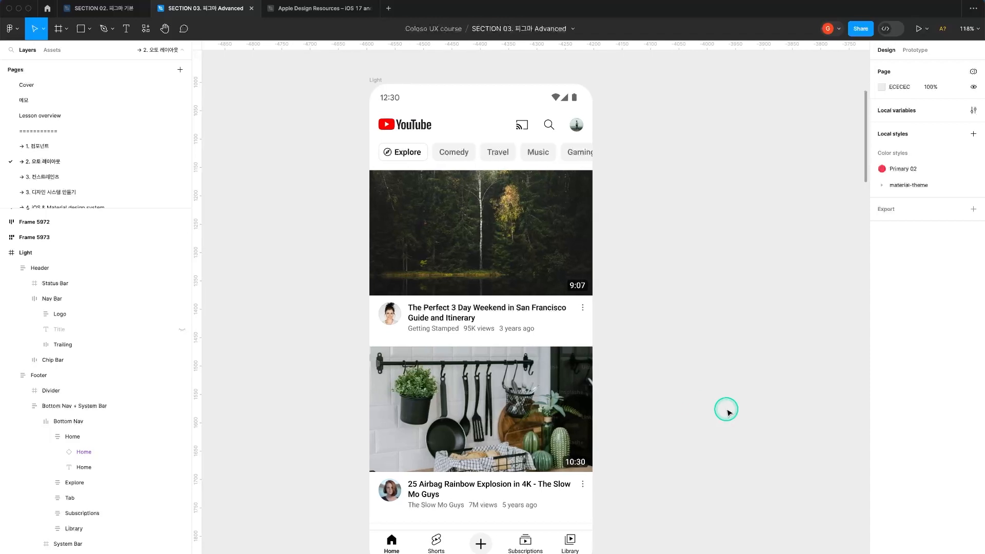
{"action": "left_click", "coordinate": [709, 394], "text": "alt"}
{"action": "key", "text": "space"}
{"action": "left_click_drag", "start_coordinate": [732, 398], "coordinate": [685, 387]}
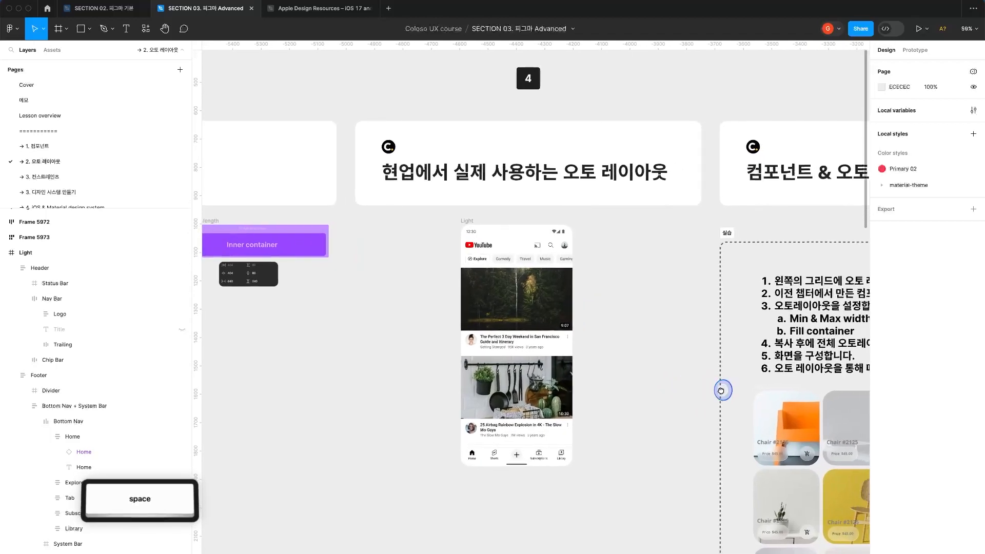
{"action": "scroll", "coordinate": [578, 433], "scroll_direction": "right", "scroll_amount": 10}
{"action": "scroll", "coordinate": [578, 433], "scroll_direction": "down", "scroll_amount": 3}
{"action": "left_click_drag", "start_coordinate": [578, 433], "coordinate": [558, 433]}
{"action": "key", "text": "z"}
{"action": "left_click_drag", "start_coordinate": [283, 135], "coordinate": [609, 521]}
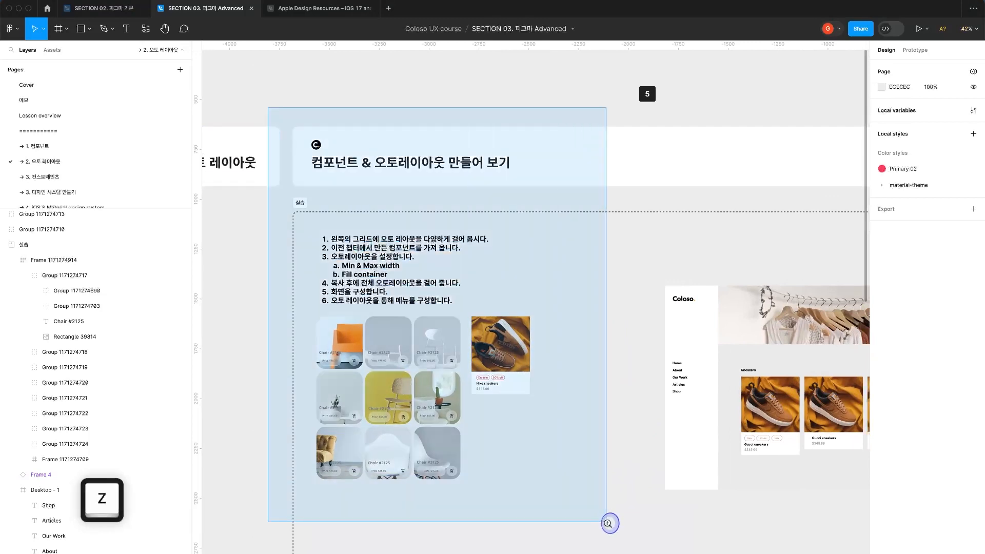
{"action": "key", "text": "space"}
{"action": "left_click_drag", "start_coordinate": [710, 466], "coordinate": [654, 432]}
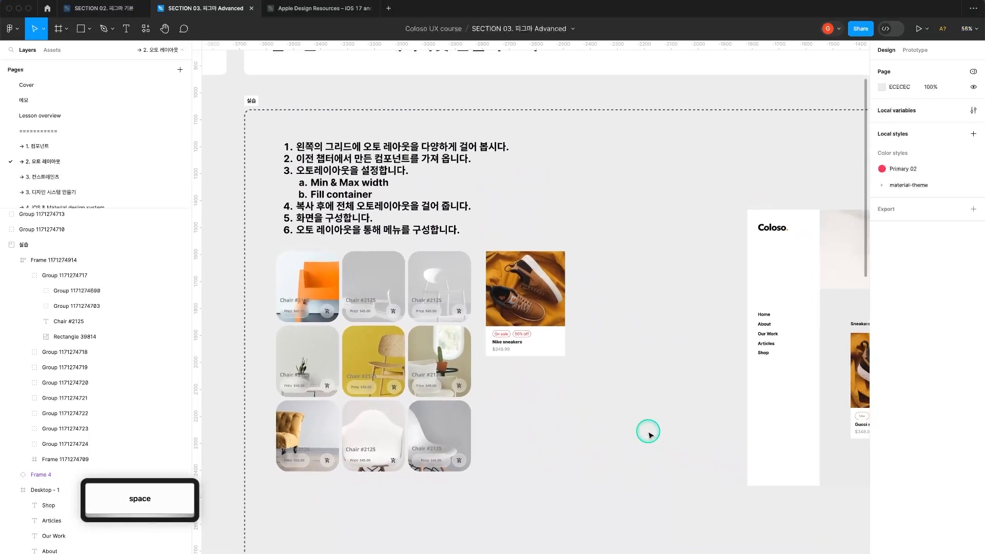
Examine the chair card grid up close and inspect the Nike sneakers card's component properties.
{"action": "key", "text": "z"}
{"action": "left_click_drag", "start_coordinate": [260, 213], "coordinate": [631, 504]}
{"action": "left_click", "coordinate": [402, 328]}
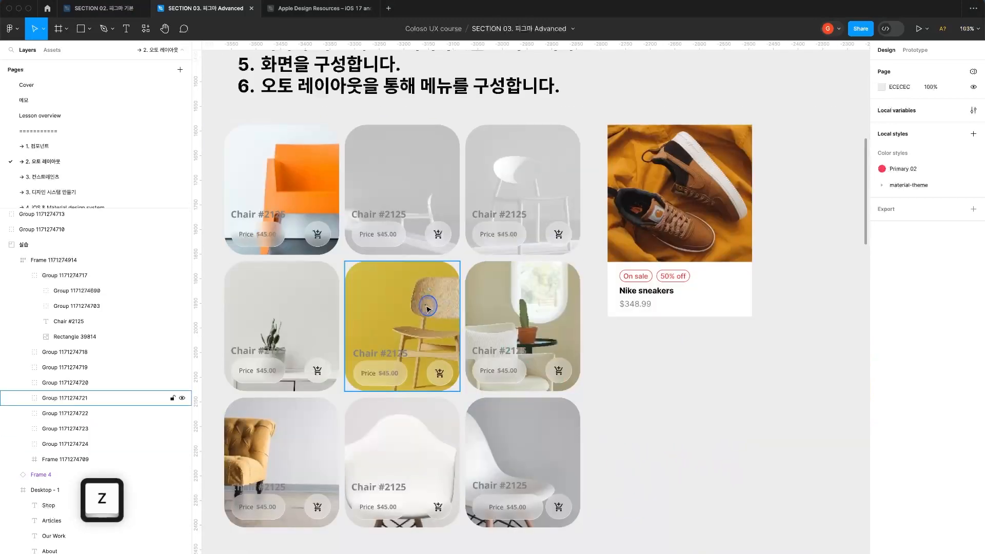
{"action": "left_click", "coordinate": [752, 446]}
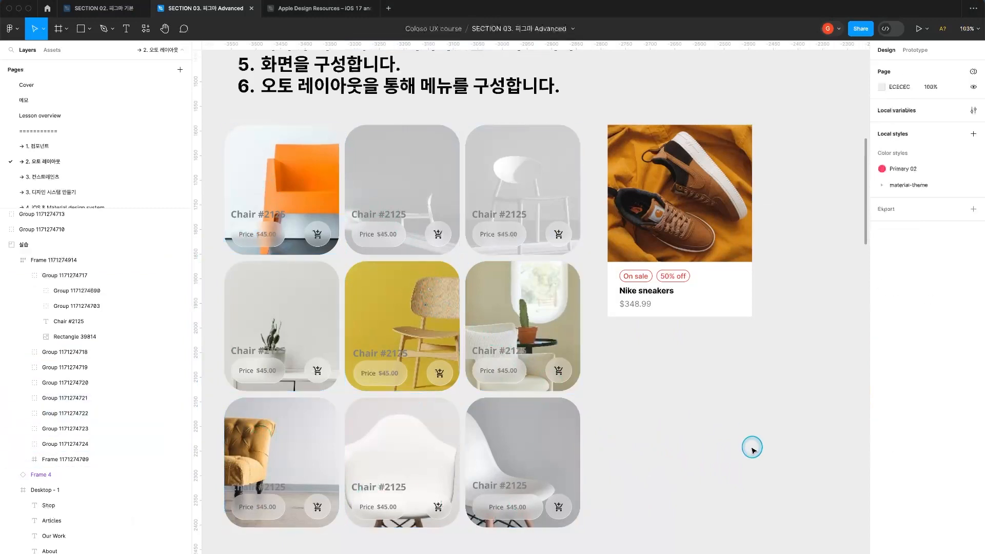
{"action": "left_click", "coordinate": [744, 247]}
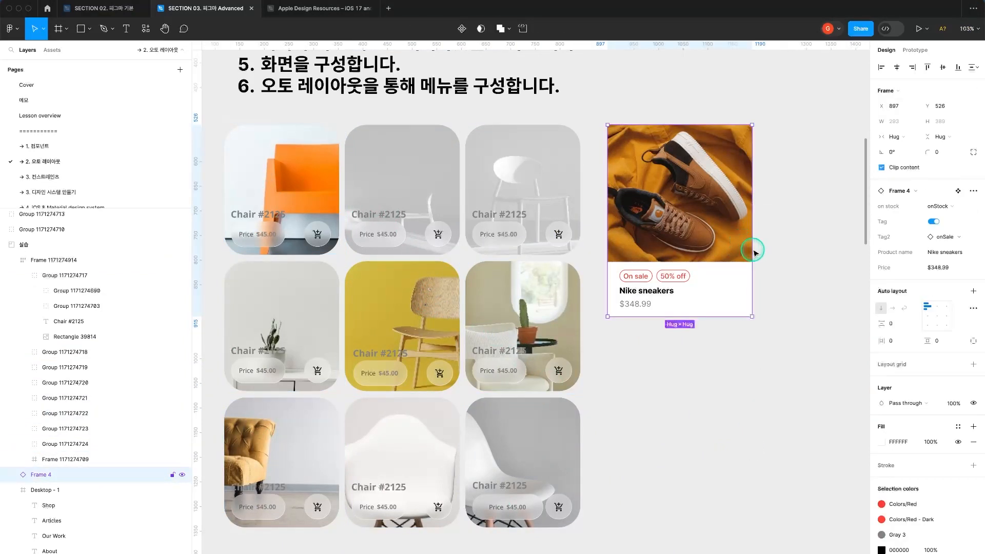
{"action": "left_click", "coordinate": [770, 392]}
Examine the Coloso desktop page example with its side menu, banner and row of sneaker cards.
{"action": "key", "text": "z"}
{"action": "left_click", "coordinate": [785, 374], "text": "alt"}
{"action": "key", "text": "space"}
{"action": "left_click_drag", "start_coordinate": [785, 374], "coordinate": [232, 294]}
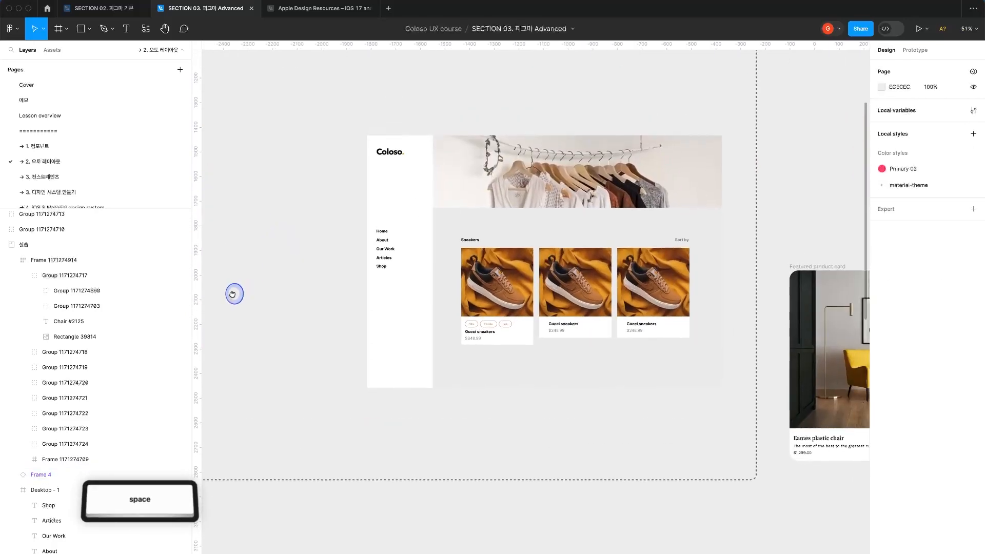
{"action": "key", "text": "z"}
{"action": "left_click_drag", "start_coordinate": [360, 103], "coordinate": [750, 429]}
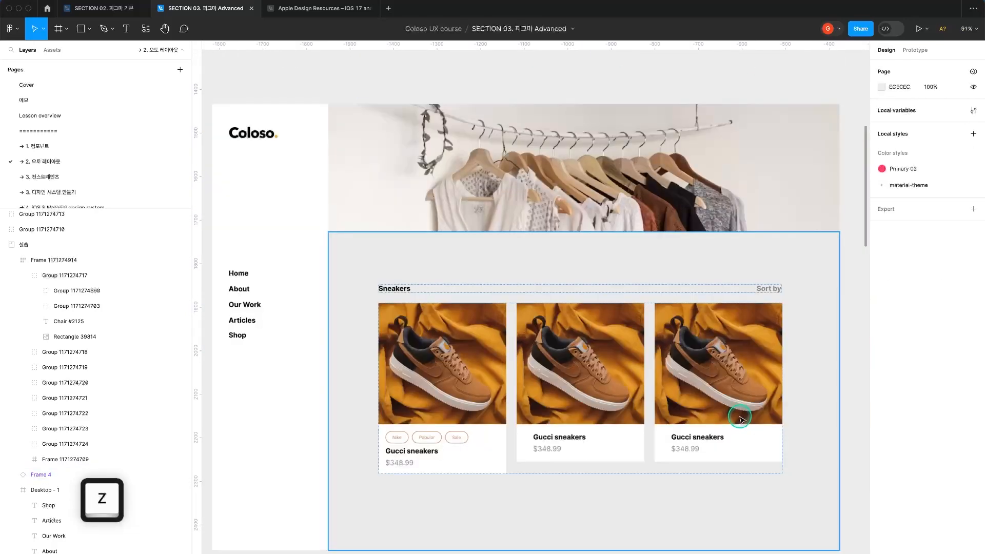
Return to the practice section and examine the chair card grid and the second chair card beside the written instructions.
{"action": "left_click", "coordinate": [761, 456]}
{"action": "left_click", "coordinate": [726, 460], "text": "alt"}
{"action": "left_click", "coordinate": [726, 459], "text": "alt"}
{"action": "left_click_drag", "start_coordinate": [386, 272], "coordinate": [674, 430]}
{"action": "key", "text": "space"}
{"action": "left_click", "coordinate": [555, 439]}
{"action": "left_click", "coordinate": [648, 439]}
{"action": "left_click", "coordinate": [439, 249]}
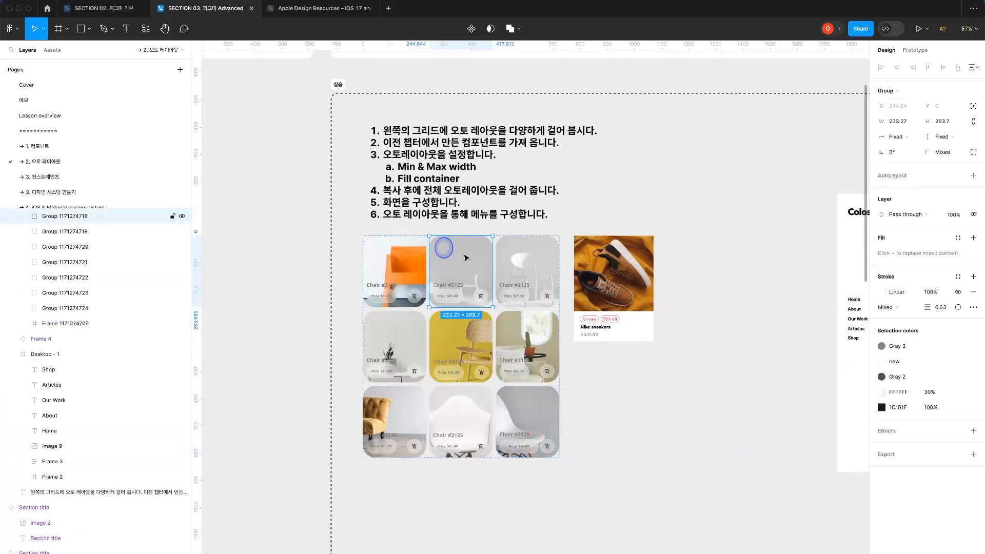
Draw a frame about 258 × 354 beside the Nike sneakers card and give it a corner radius of 32.
{"action": "left_click", "coordinate": [659, 423]}
{"action": "key", "text": "a"}
{"action": "left_click_drag", "start_coordinate": [692, 236], "coordinate": [762, 333]}
{"action": "left_click", "coordinate": [944, 136]}
{"action": "type", "text": "1"}
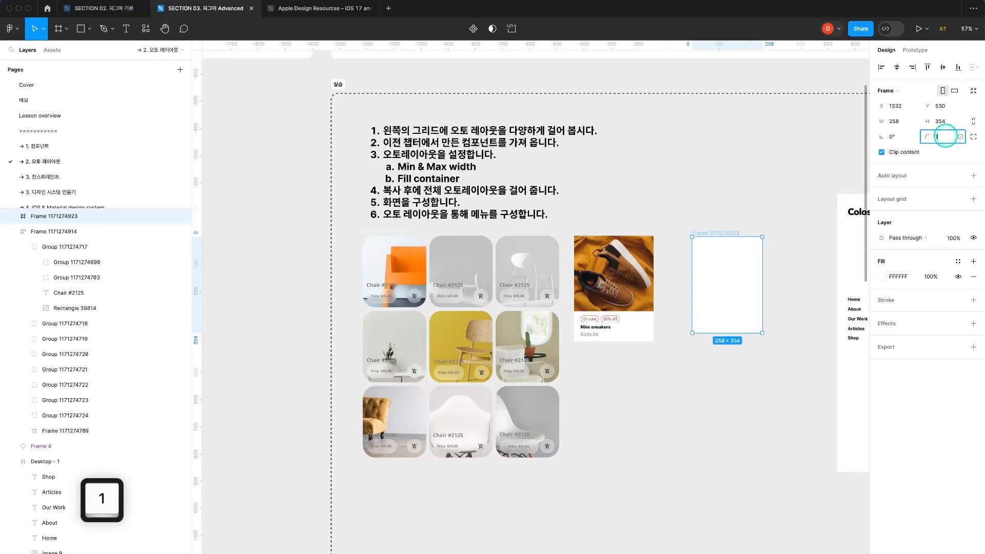
{"action": "type", "text": "6"}
{"action": "key", "text": "Return"}
{"action": "type", "text": "24"}
{"action": "key", "text": "Return"}
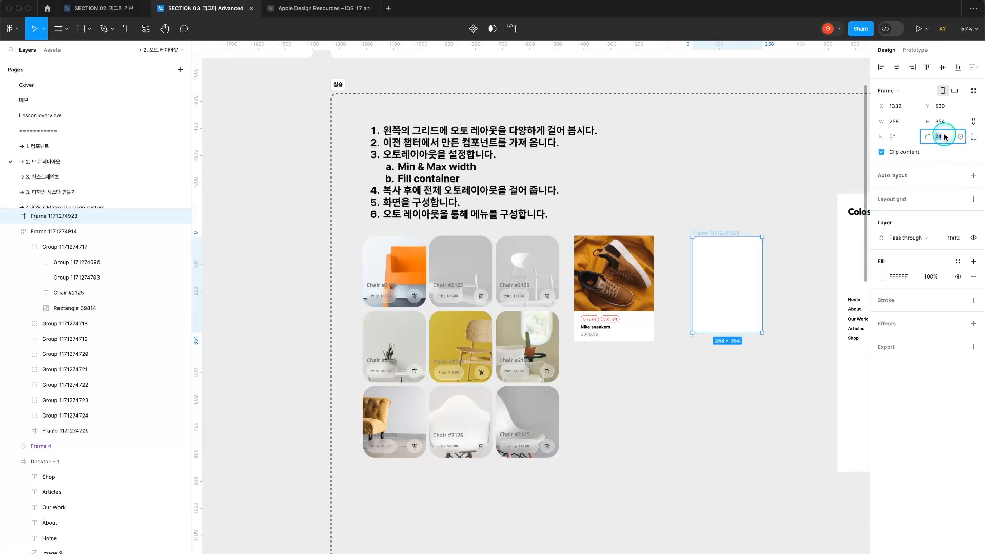
{"action": "type", "text": "32"}
{"action": "key", "text": "Return"}
Run the Unsplash plugin for the new frame and search its photos for "modern furniture".
{"action": "left_click", "coordinate": [739, 270]}
{"action": "left_click", "coordinate": [767, 295]}
{"action": "left_click", "coordinate": [146, 29]}
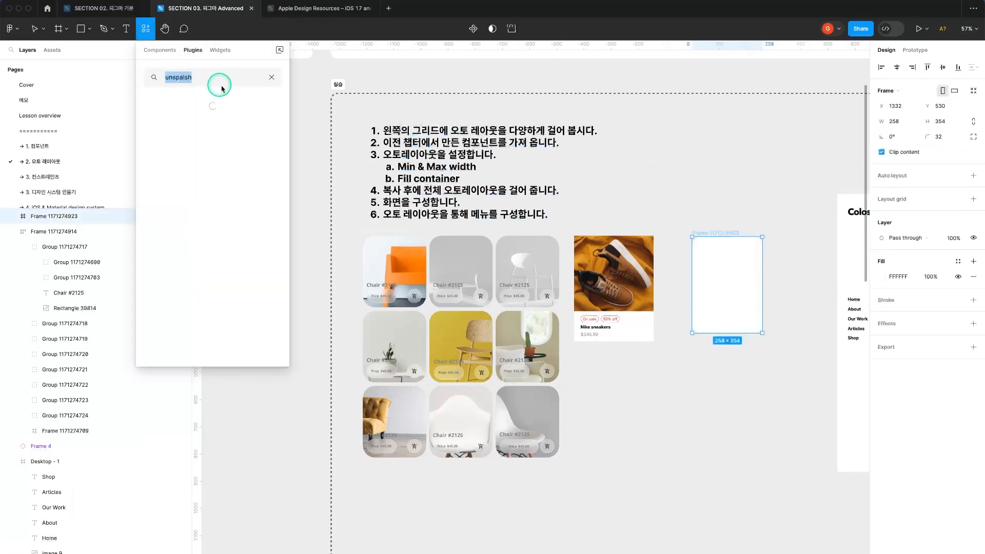
{"action": "left_click", "coordinate": [200, 128]}
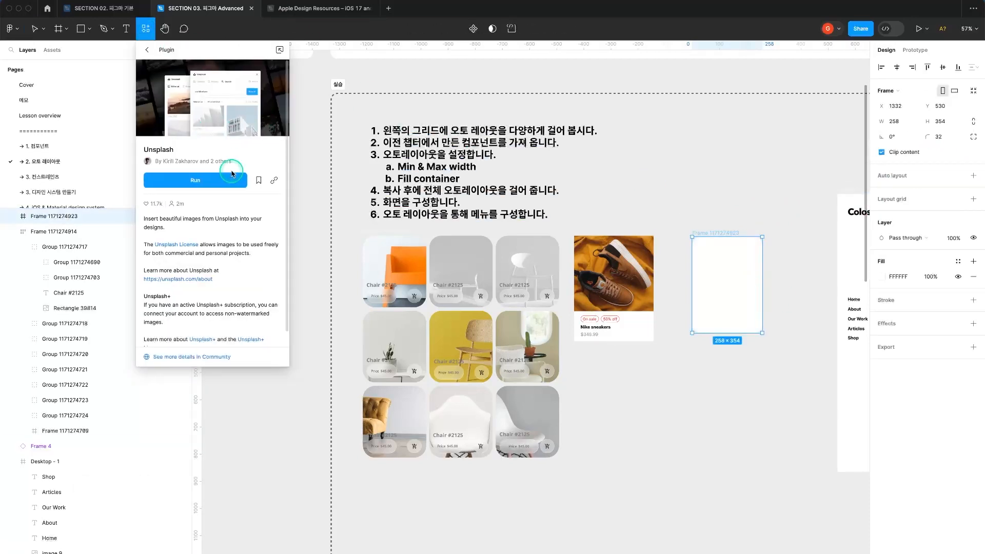
{"action": "left_click", "coordinate": [221, 189]}
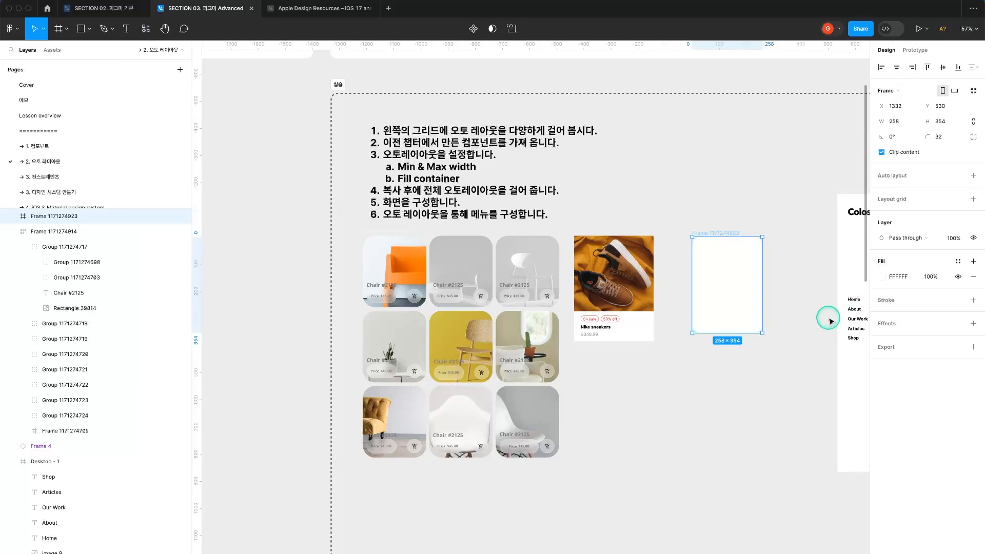
{"action": "left_click", "coordinate": [798, 269]}
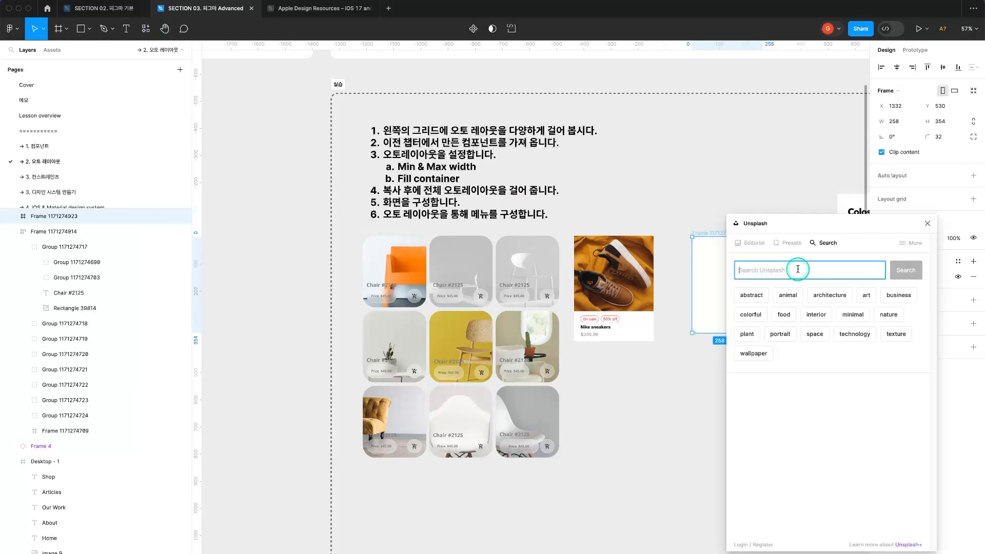
{"action": "type", "text": "modern furniture"}
{"action": "key", "text": "Return"}
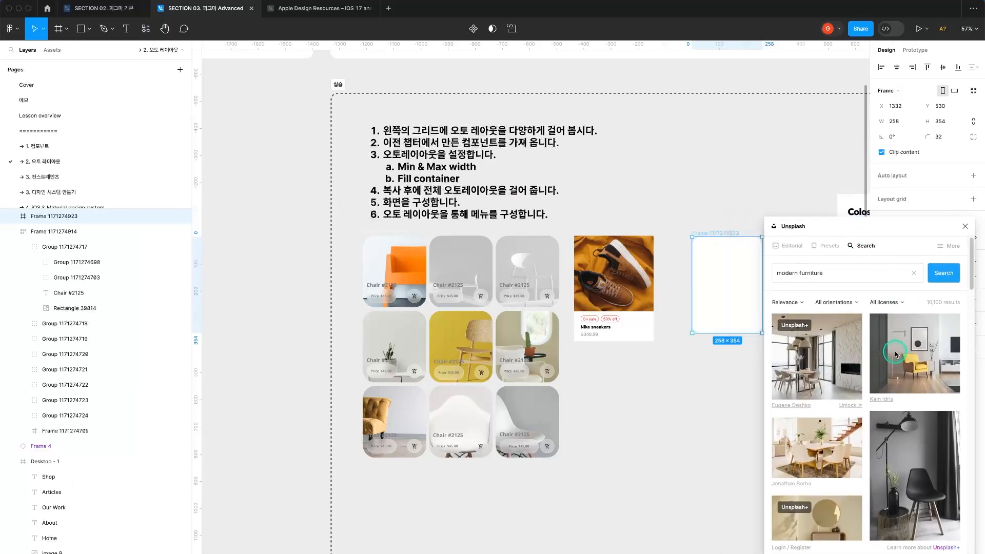
Fill the frame with the photo of the black chair beside the vase and move the frame below the Nike sneakers card.
{"action": "scroll", "coordinate": [813, 457], "scroll_direction": "down", "scroll_amount": 2}
{"action": "scroll", "coordinate": [933, 464], "scroll_direction": "down", "scroll_amount": 3}
{"action": "left_click_drag", "start_coordinate": [722, 232], "coordinate": [652, 359]}
{"action": "left_click", "coordinate": [595, 395]}
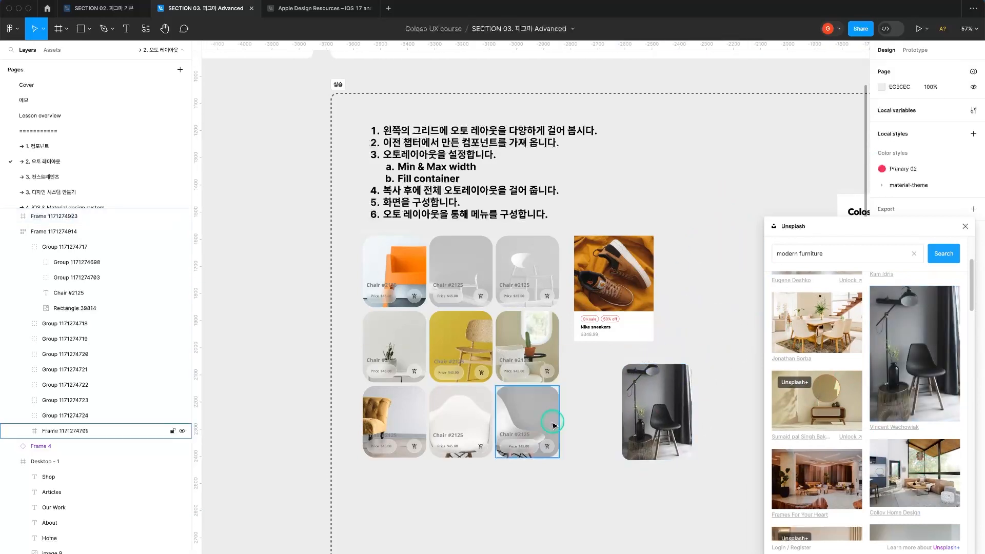
Copy the price pill and cart button from the last chair card in the grid onto the lower part of the photo card.
{"action": "left_click", "coordinate": [529, 447]}
{"action": "left_click", "coordinate": [546, 450], "text": "shift"}
{"action": "left_click_drag", "start_coordinate": [481, 374], "coordinate": [617, 485]}
{"action": "key", "text": "super+c"}
{"action": "left_click", "coordinate": [688, 400]}
{"action": "left_click_drag", "start_coordinate": [690, 395], "coordinate": [410, 380]}
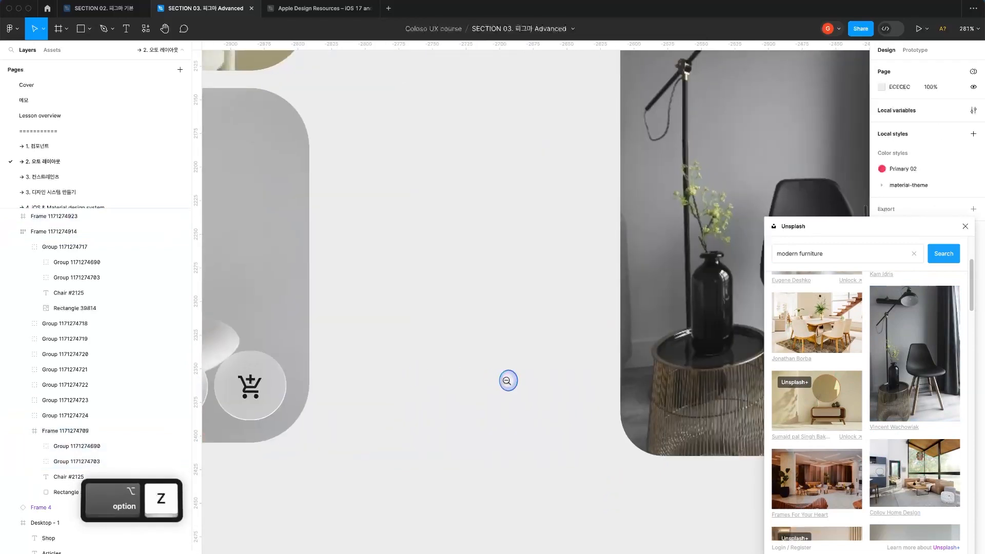
{"action": "left_click", "coordinate": [505, 380], "text": "alt"}
{"action": "left_click_drag", "start_coordinate": [520, 376], "coordinate": [451, 400]}
{"action": "left_click", "coordinate": [608, 342]}
{"action": "key", "text": "super+v"}
{"action": "left_click_drag", "start_coordinate": [582, 353], "coordinate": [581, 421]}
Add the title text "Chair #2125" just above the price pill on the photo card.
{"action": "key", "text": "t"}
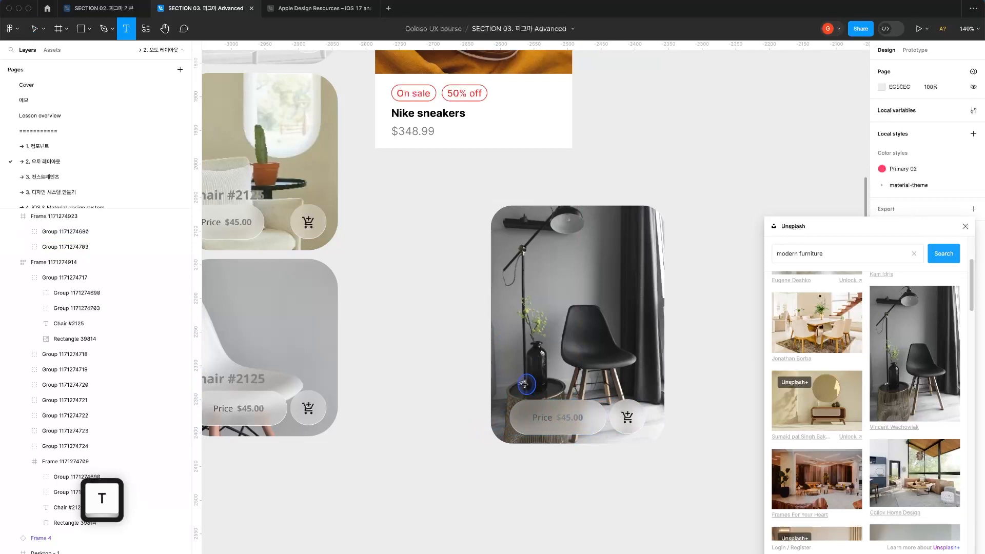
{"action": "left_click", "coordinate": [523, 388]}
{"action": "type", "text": "Chair $"}
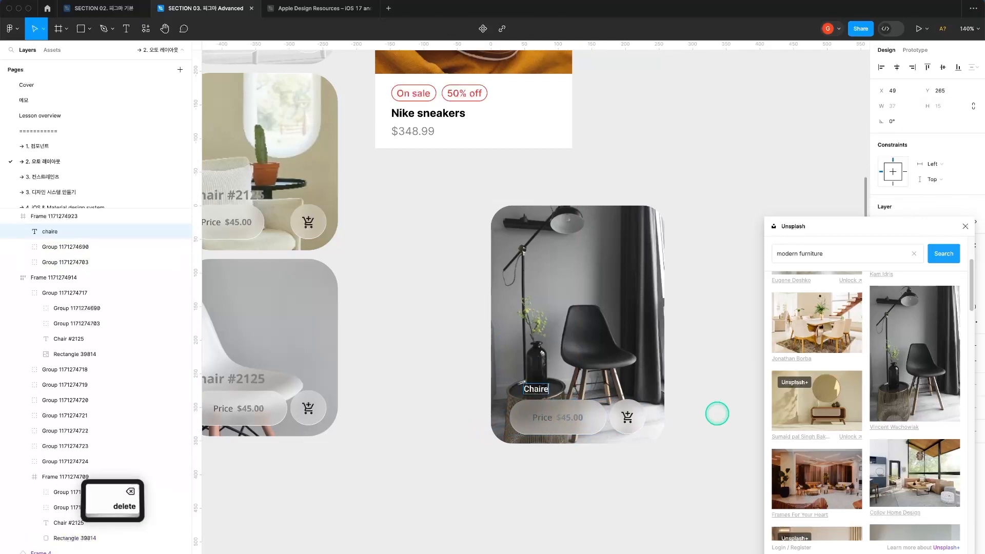
{"action": "key", "text": "BackSpace"}
{"action": "type", "text": "#212"}
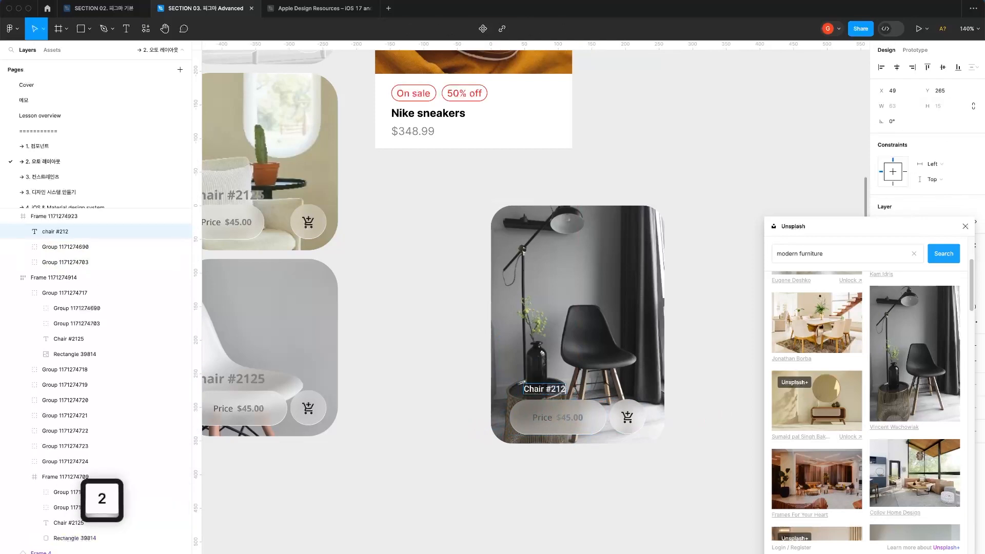
{"action": "type", "text": "5"}
{"action": "key", "text": "Escape"}
Close the Unsplash plugin, then enlarge the chair title to font size 32 and move it up clear of the price pill.
{"action": "left_click", "coordinate": [965, 227]}
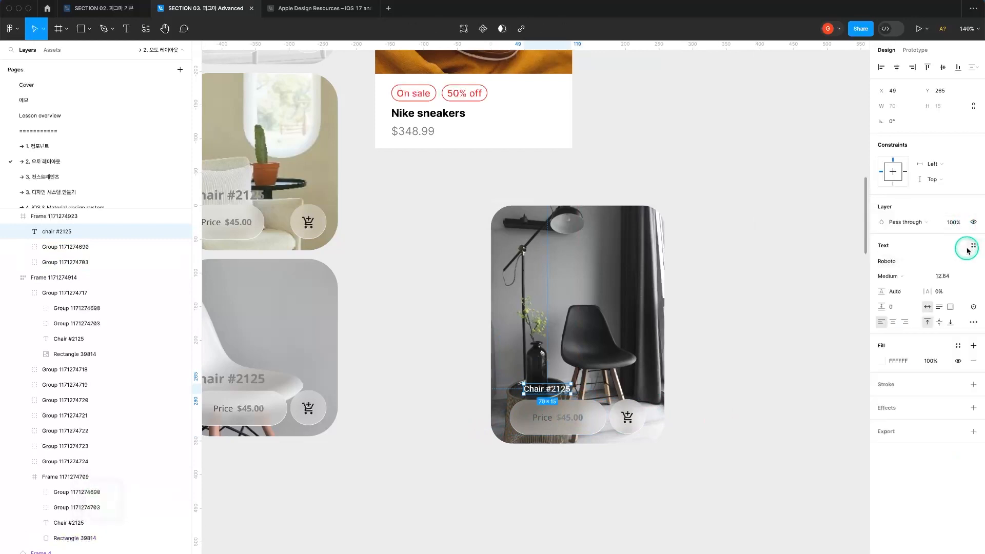
{"action": "left_click", "coordinate": [946, 276]}
{"action": "type", "text": "16"}
{"action": "key", "text": "Return"}
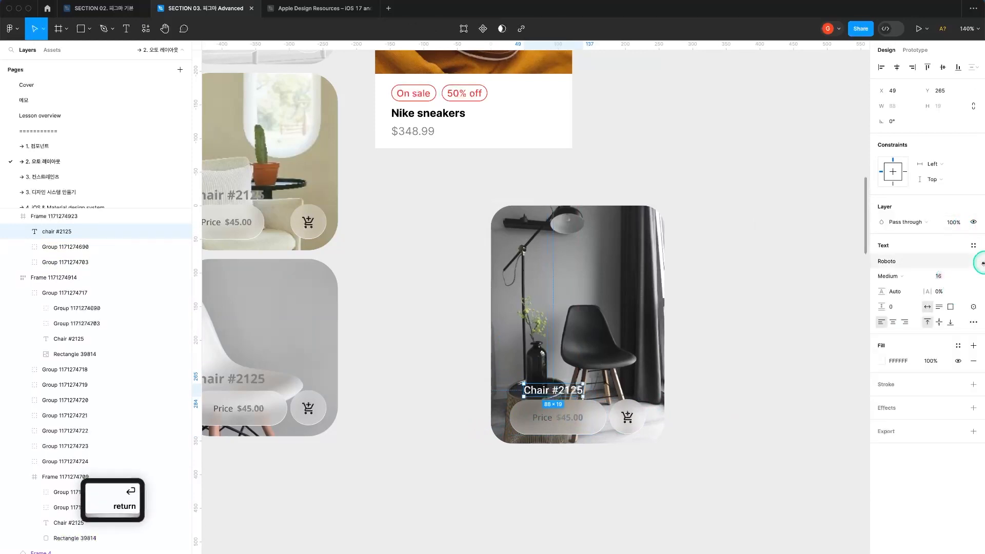
{"action": "left_click", "coordinate": [947, 276]}
{"action": "type", "text": "32"}
{"action": "key", "text": "Return"}
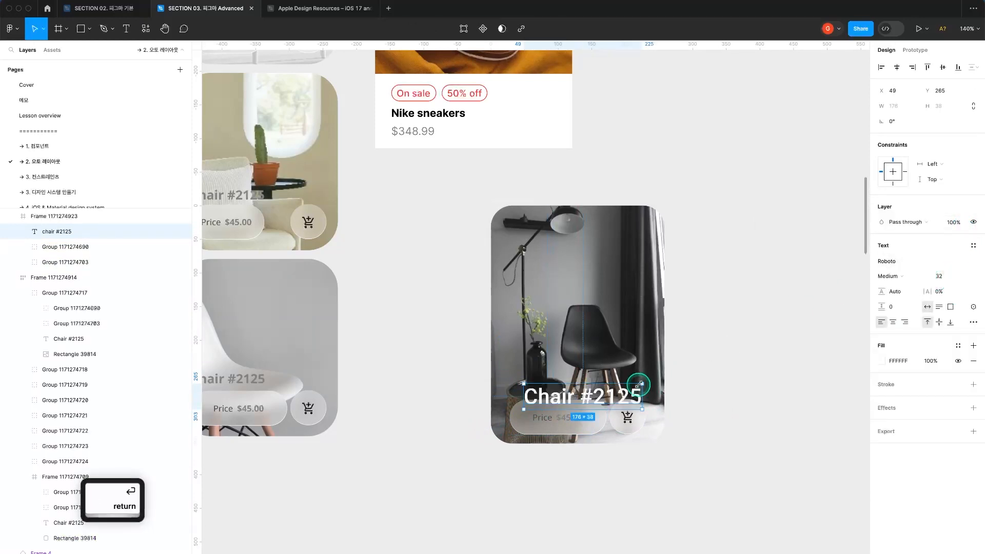
{"action": "left_click_drag", "start_coordinate": [589, 403], "coordinate": [590, 393]}
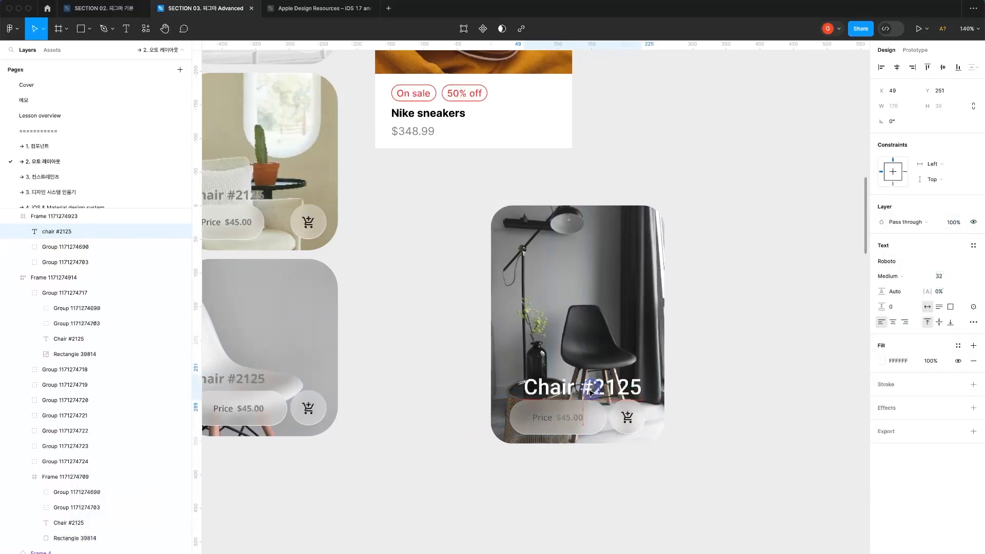
Change the chair title's font to Noto Sans and set its size to 24.
{"action": "left_click", "coordinate": [914, 267]}
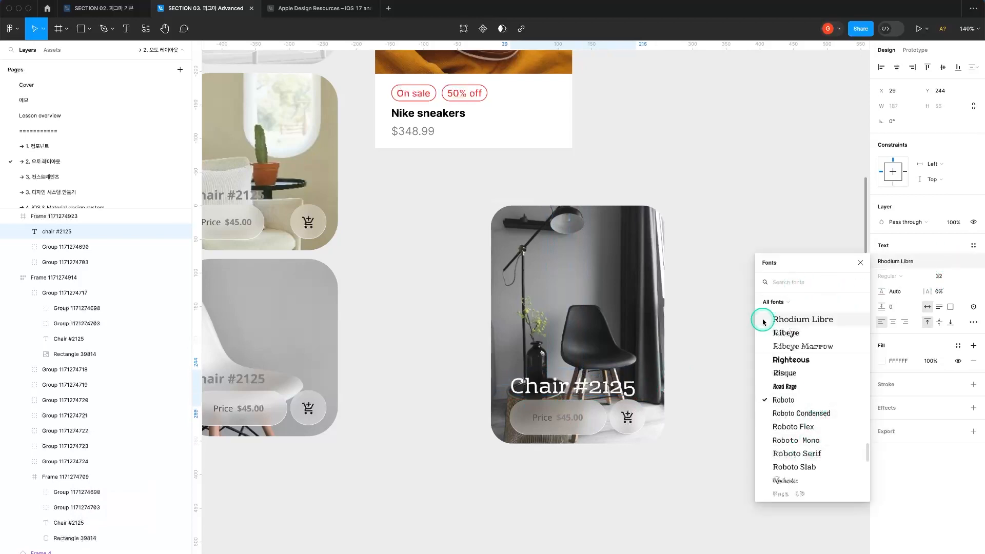
{"action": "type", "text": "noto"}
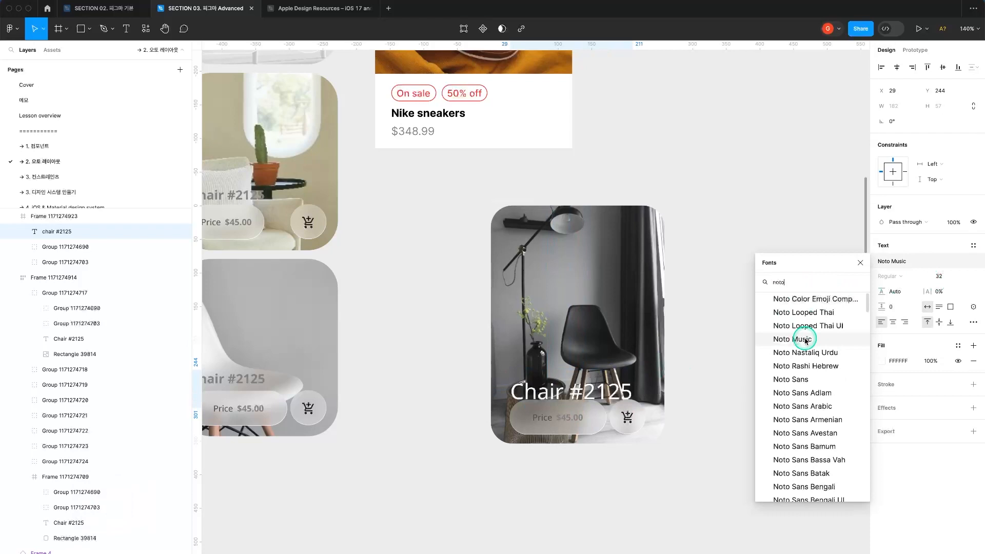
{"action": "left_click", "coordinate": [805, 341]}
{"action": "left_click", "coordinate": [901, 261]}
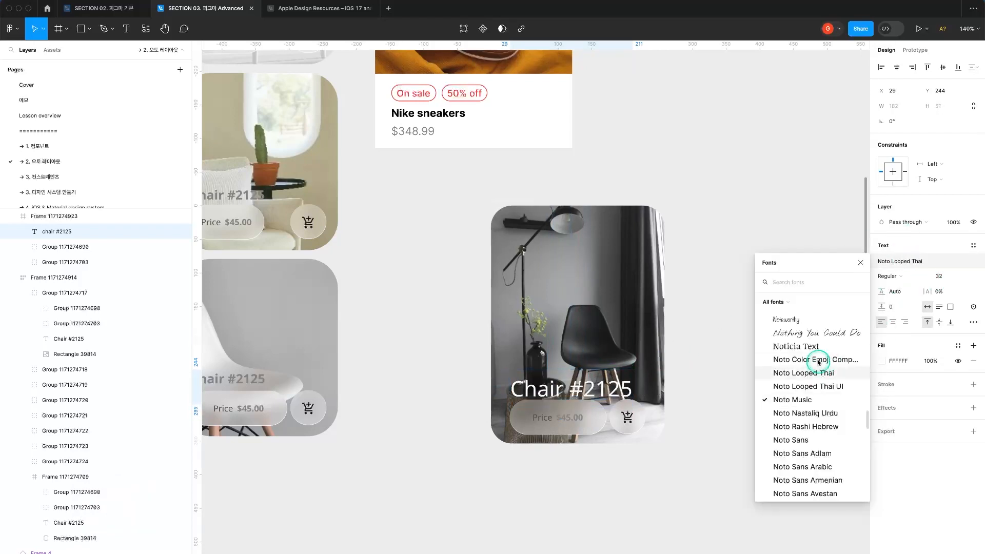
{"action": "left_click", "coordinate": [813, 441]}
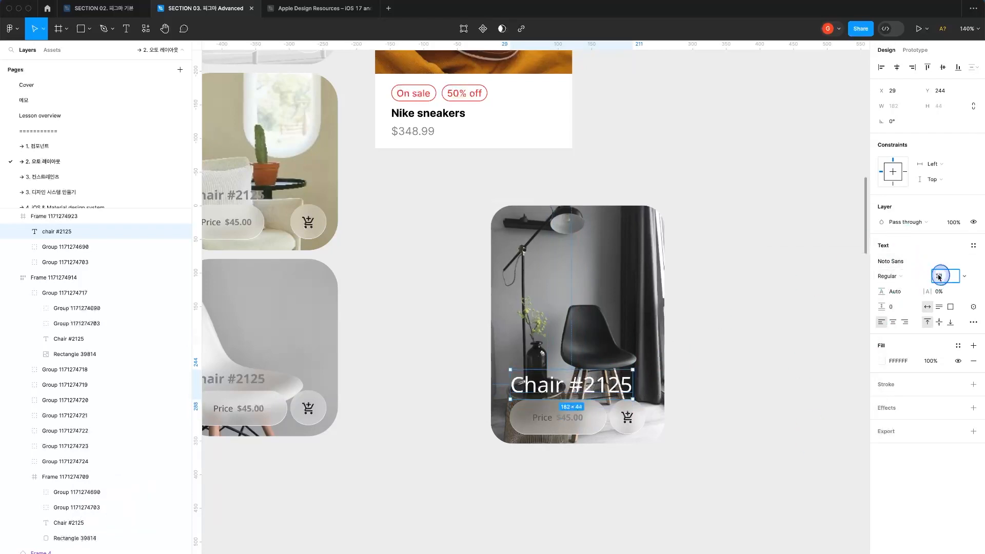
{"action": "left_click", "coordinate": [938, 276]}
{"action": "type", "text": "24"}
{"action": "key", "text": "Return"}
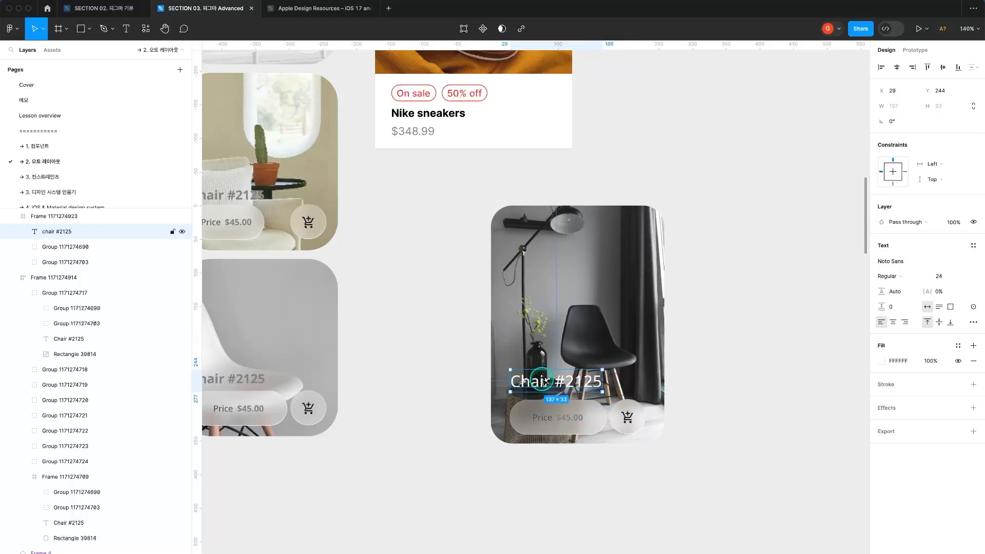
Group the photo card's price pill and cart button in a horizontal auto layout with a spacing of 8.
{"action": "left_click", "coordinate": [592, 420], "text": "shift"}
{"action": "left_click", "coordinate": [775, 403]}
{"action": "left_click_drag", "start_coordinate": [780, 403], "coordinate": [785, 370]}
{"action": "key", "text": "z"}
{"action": "left_click_drag", "start_coordinate": [424, 148], "coordinate": [752, 472]}
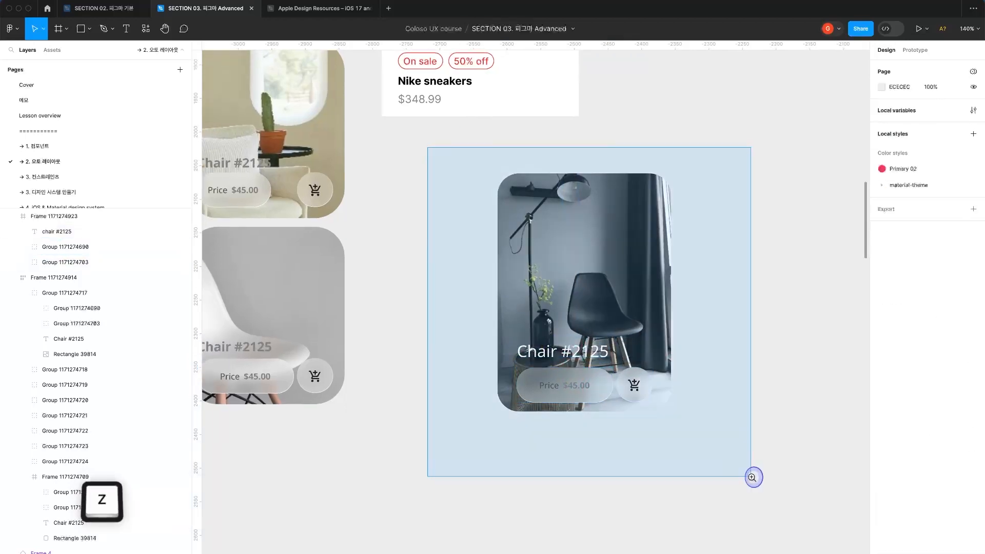
{"action": "left_click_drag", "start_coordinate": [746, 322], "coordinate": [753, 356]}
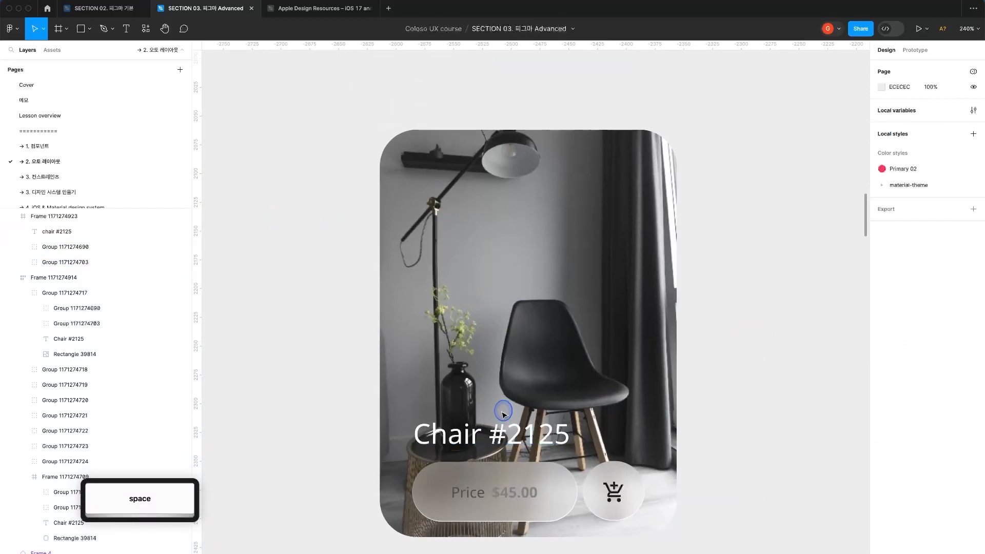
{"action": "left_click", "coordinate": [552, 488]}
{"action": "left_click", "coordinate": [630, 501], "text": "shift"}
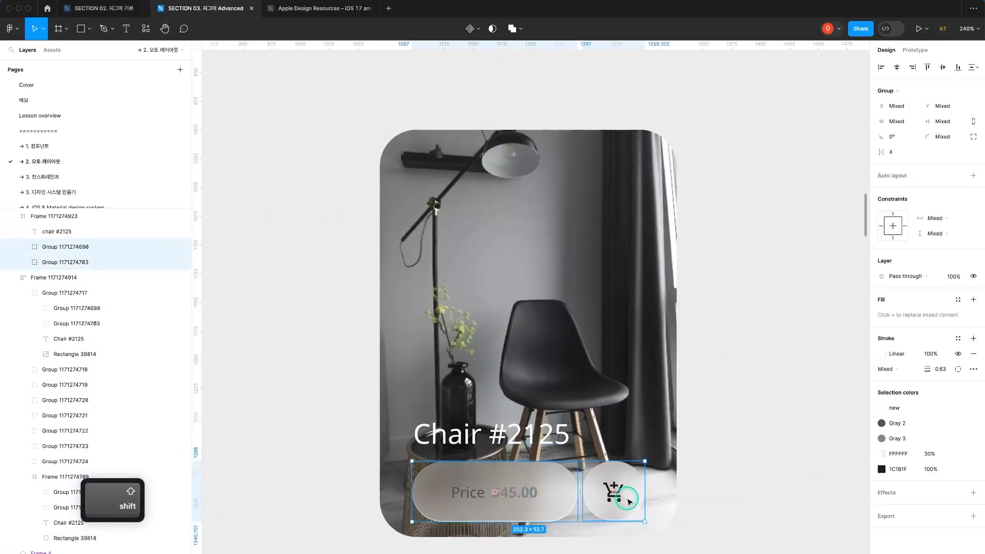
{"action": "key", "text": "shift+a"}
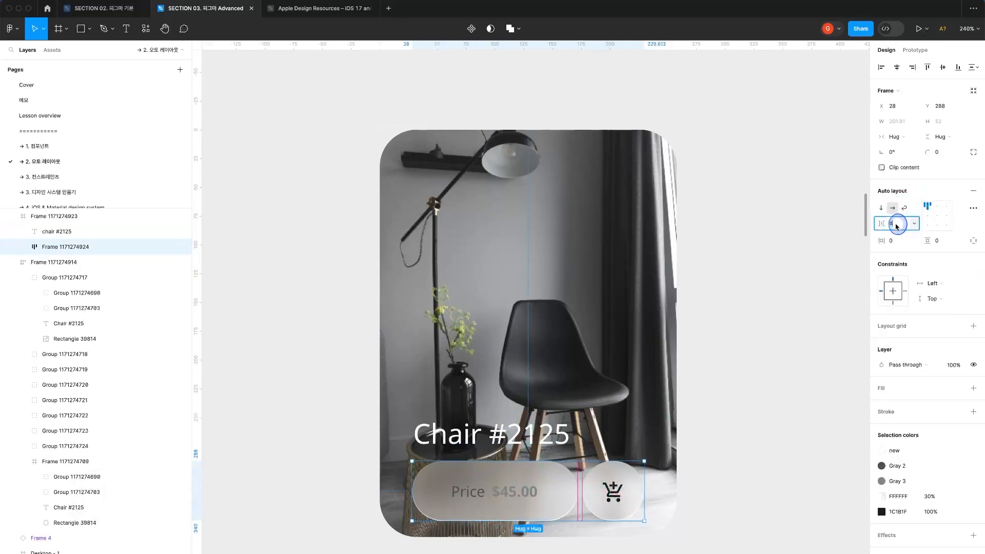
{"action": "type", "text": "8"}
{"action": "key", "text": "Return"}
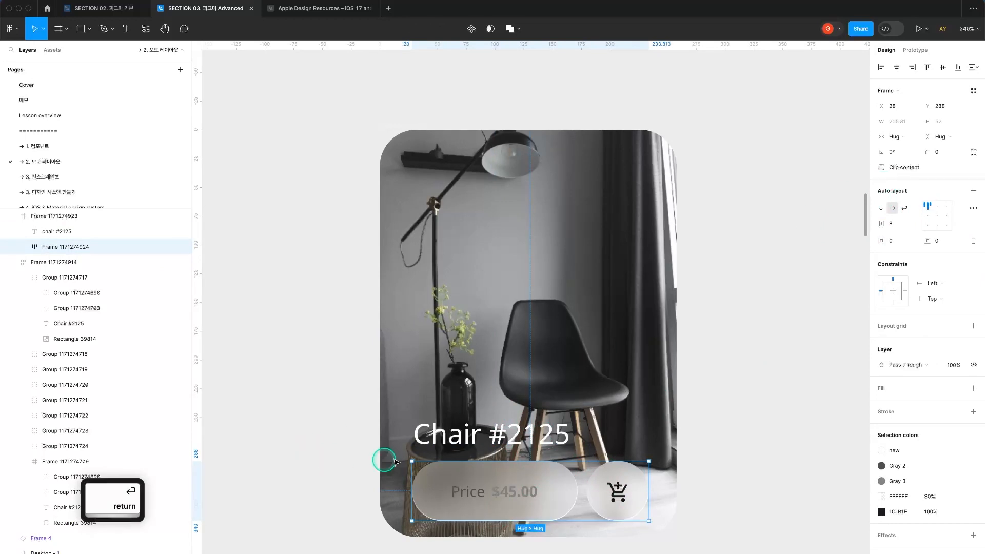
Combine the chair title and the price row in a vertical auto layout.
{"action": "left_click", "coordinate": [473, 435], "text": "shift"}
{"action": "key", "text": "shift+a"}
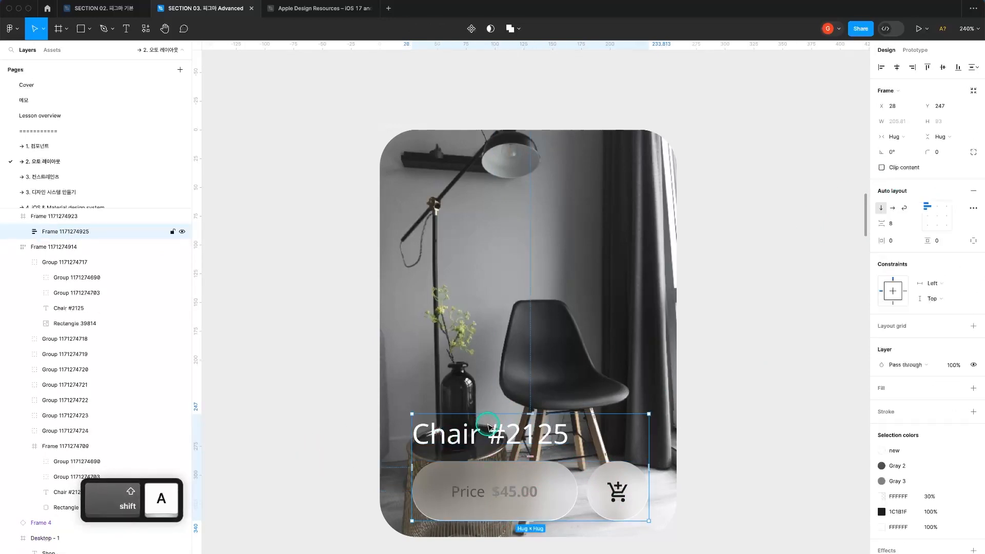
{"action": "left_click", "coordinate": [774, 409]}
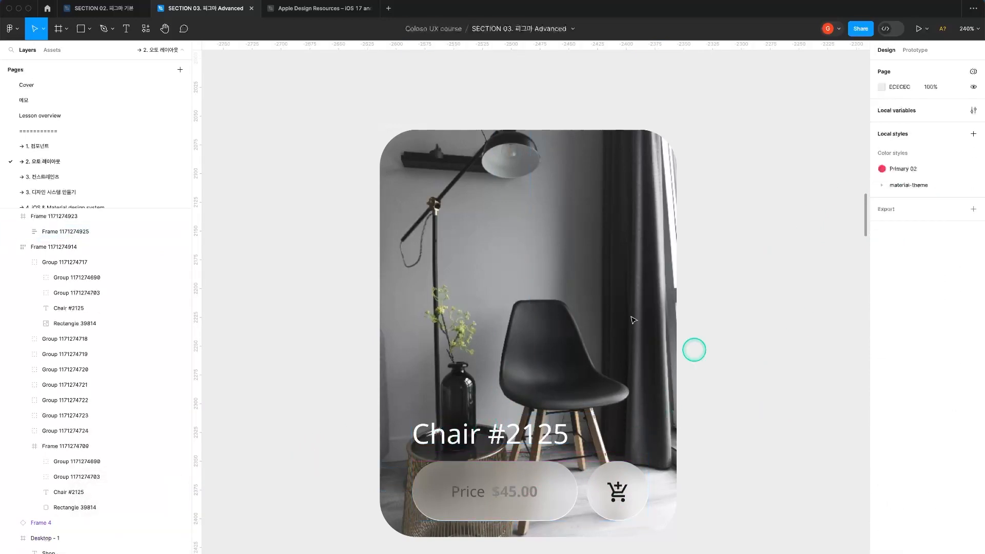
Apply auto layout to the whole photo card frame and stretch its height to about 317.
{"action": "left_click", "coordinate": [419, 137]}
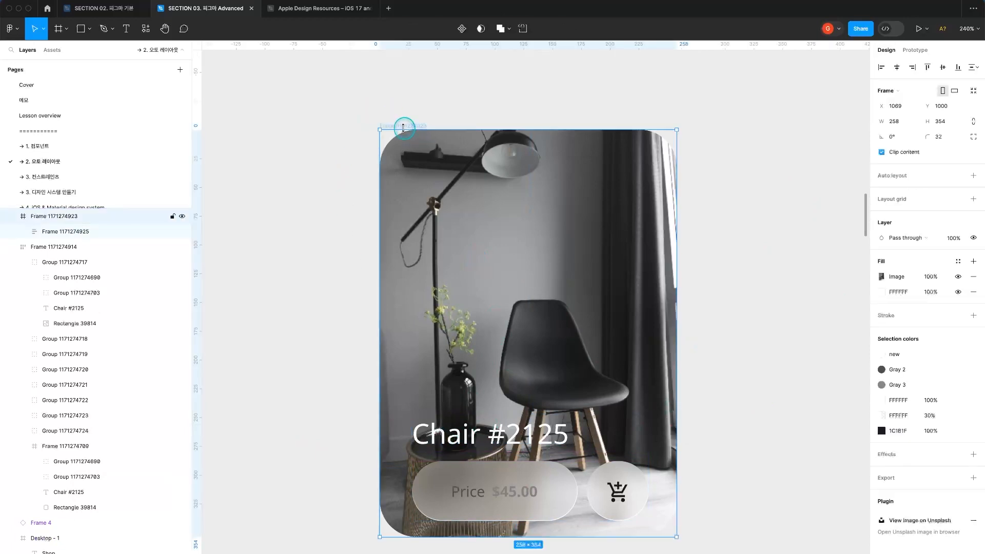
{"action": "key", "text": "shift+a"}
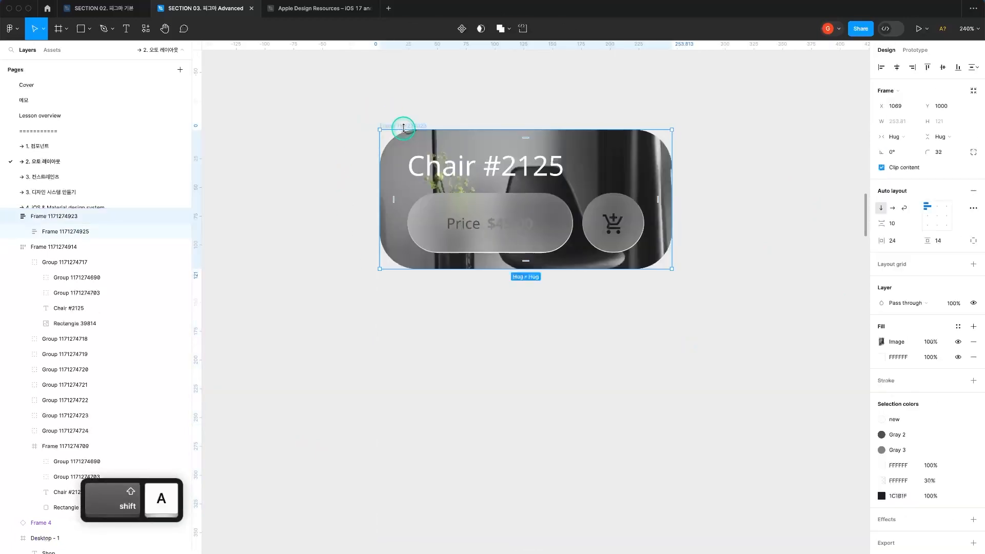
{"action": "left_click_drag", "start_coordinate": [568, 267], "coordinate": [585, 494]}
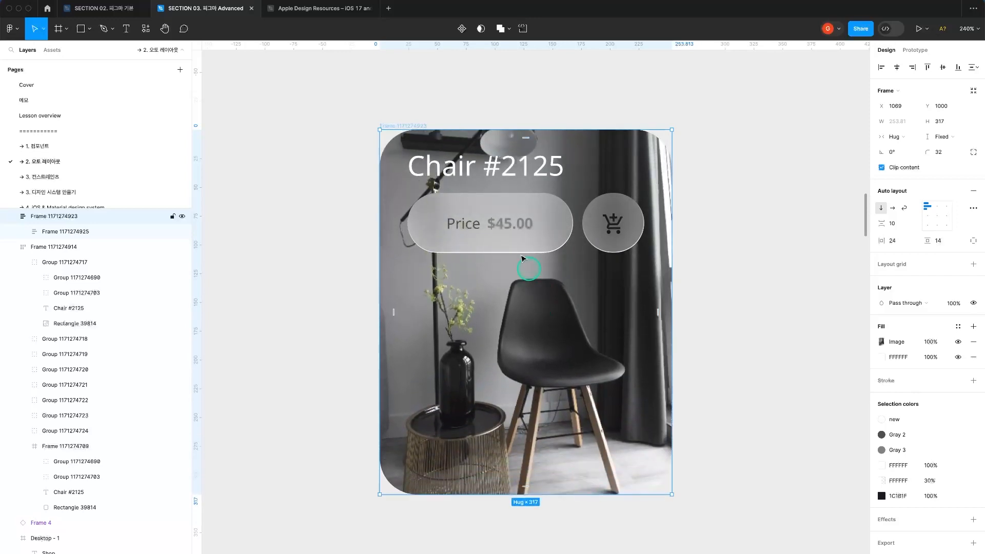
Set the chair card's auto layout alignment to bottom centre.
{"action": "left_click", "coordinate": [497, 209]}
{"action": "left_click", "coordinate": [409, 126]}
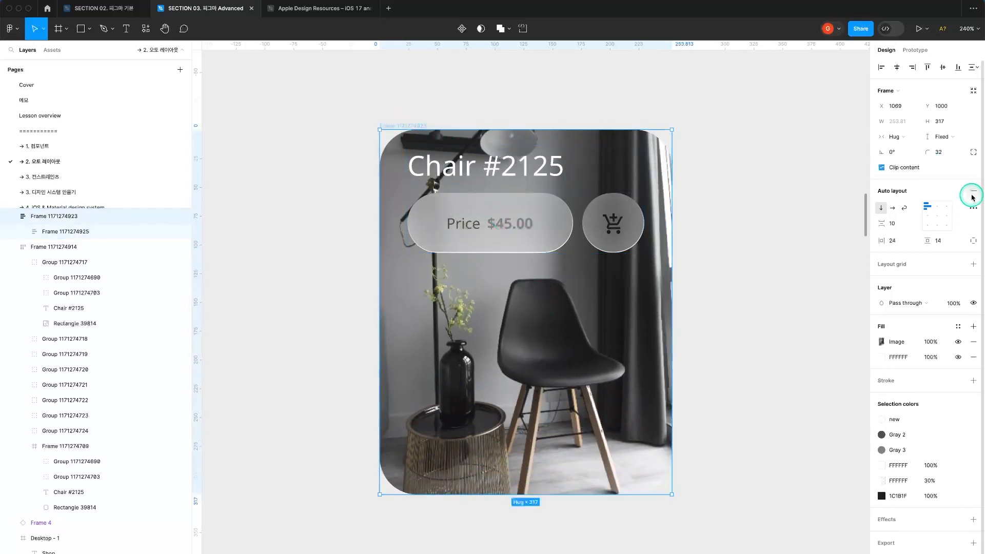
{"action": "left_click", "coordinate": [936, 226]}
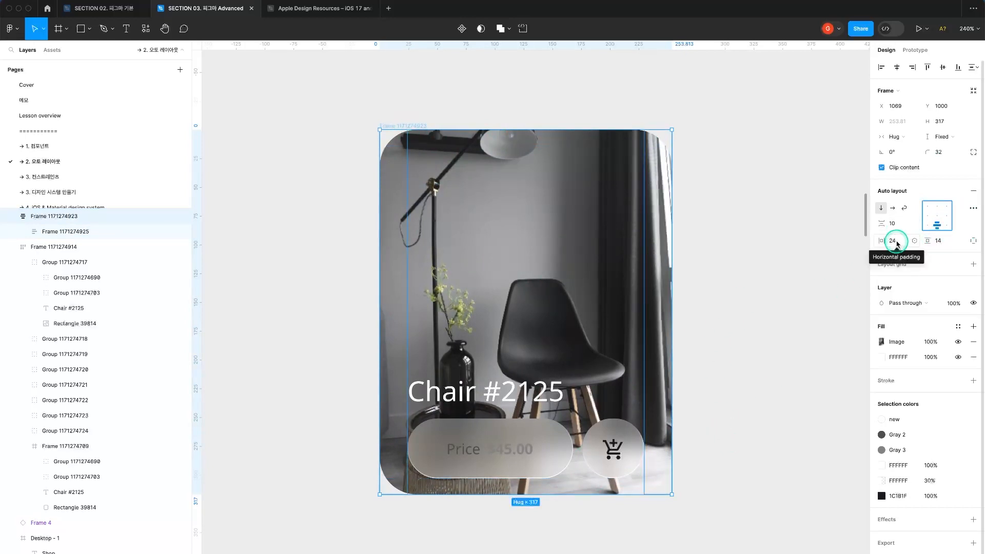
Set both the vertical and the horizontal padding of the chair card to 16.
{"action": "left_click", "coordinate": [943, 241]}
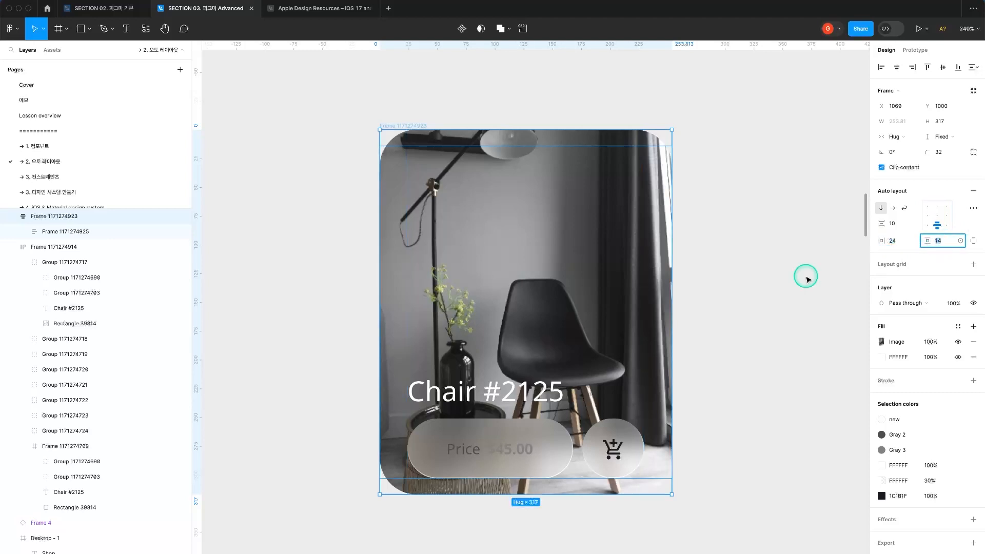
{"action": "left_click", "coordinate": [745, 339]}
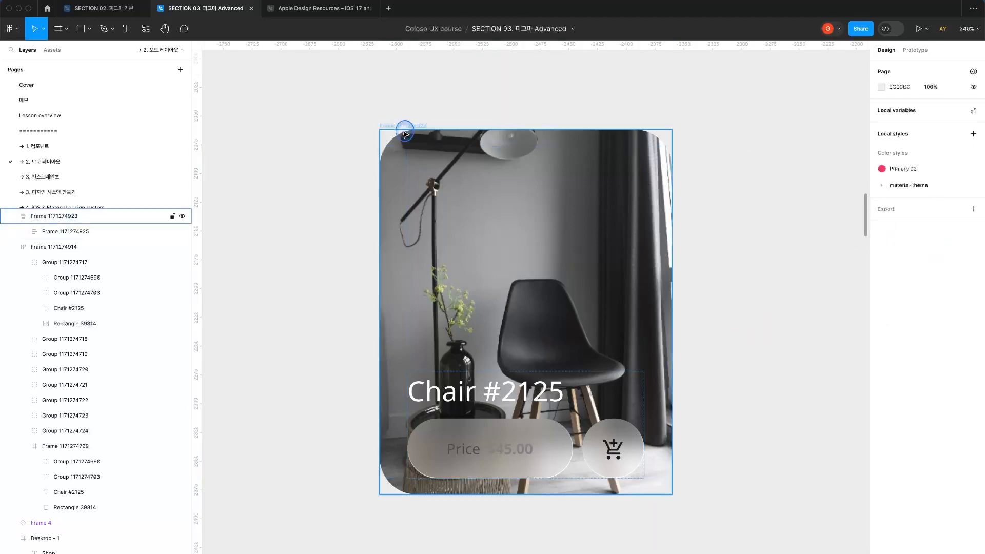
{"action": "left_click", "coordinate": [404, 130]}
{"action": "type", "text": "16"}
{"action": "key", "text": "Return"}
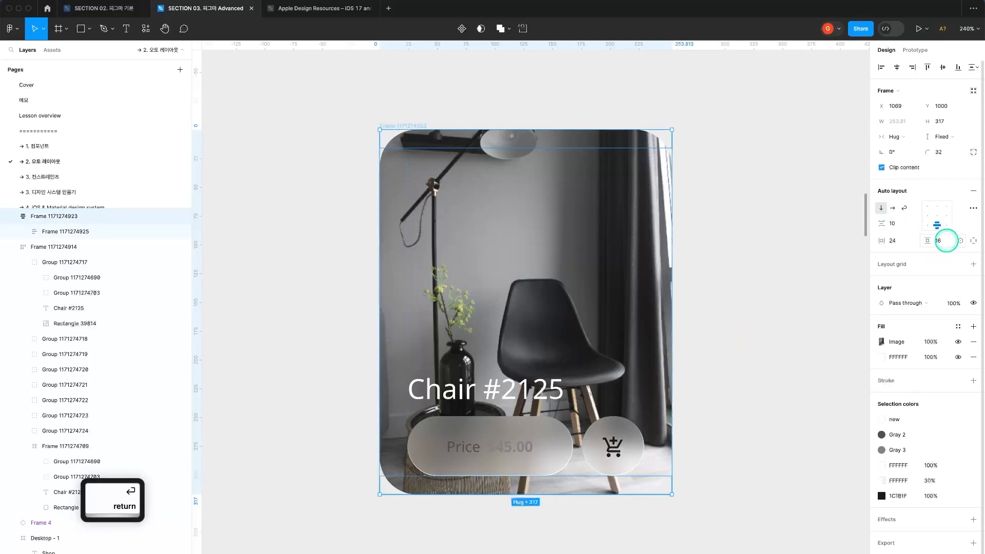
{"action": "left_click", "coordinate": [467, 444]}
{"action": "left_click", "coordinate": [411, 138]}
{"action": "left_click", "coordinate": [906, 241]}
{"action": "type", "text": "1"}
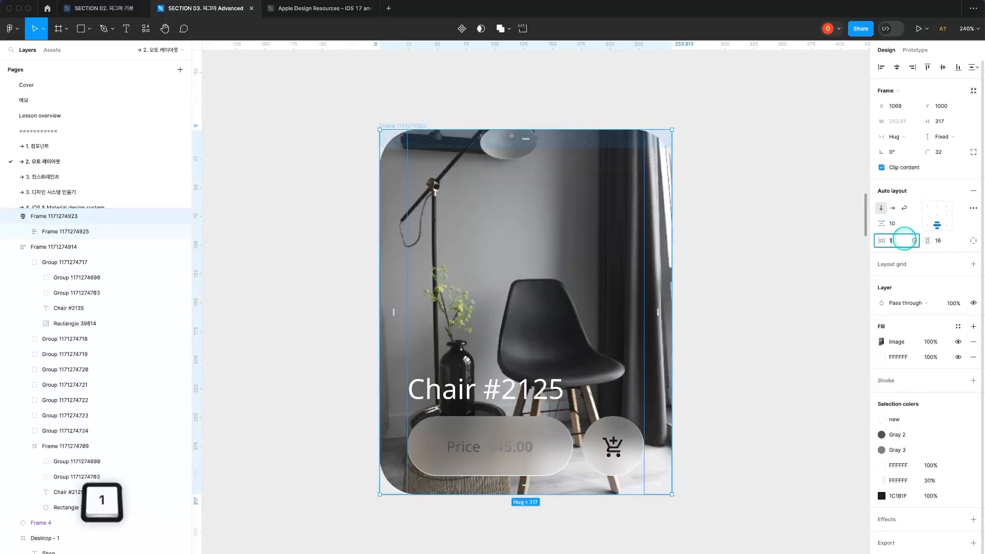
{"action": "type", "text": "6"}
{"action": "key", "text": "Return"}
Recolor the Price label and the $45.00 text in the chair card's pill to EDEDEF by sampling a color from the canvas.
{"action": "left_click", "coordinate": [706, 495]}
{"action": "key", "text": "z"}
{"action": "left_click", "coordinate": [704, 459], "text": "alt"}
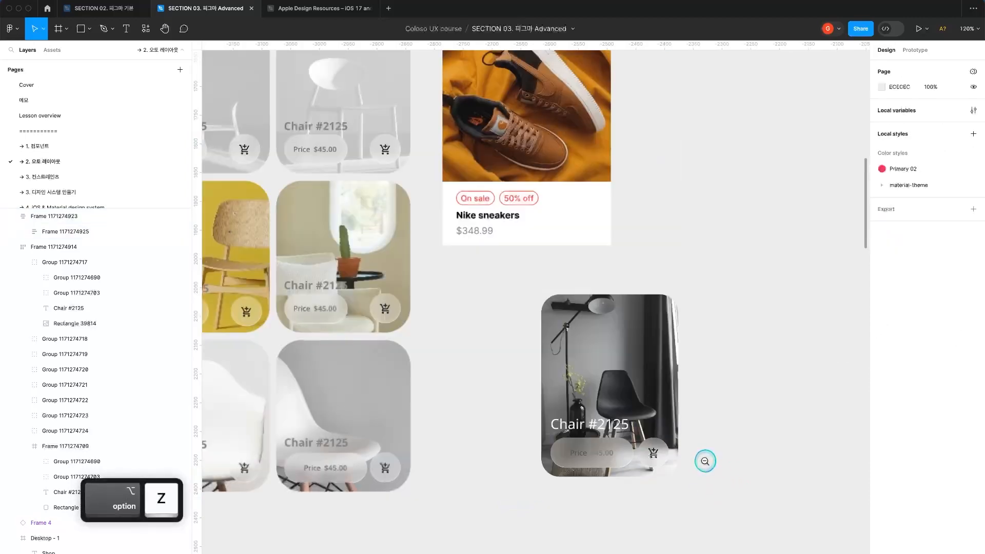
{"action": "left_click", "coordinate": [567, 292]}
{"action": "left_click_drag", "start_coordinate": [703, 385], "coordinate": [648, 369]}
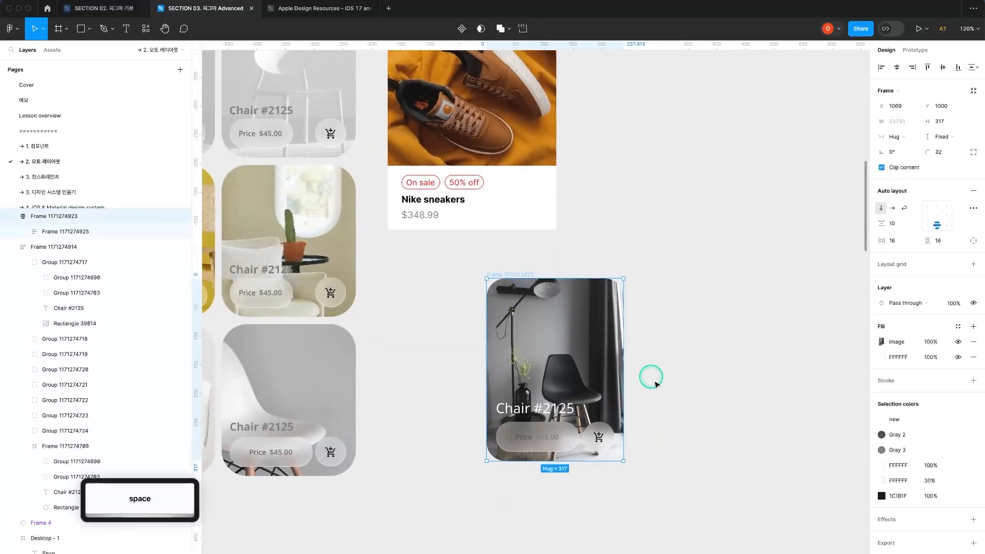
{"action": "left_click", "coordinate": [635, 439]}
{"action": "left_click", "coordinate": [547, 438], "text": "super"}
{"action": "left_click", "coordinate": [581, 438], "text": "super"}
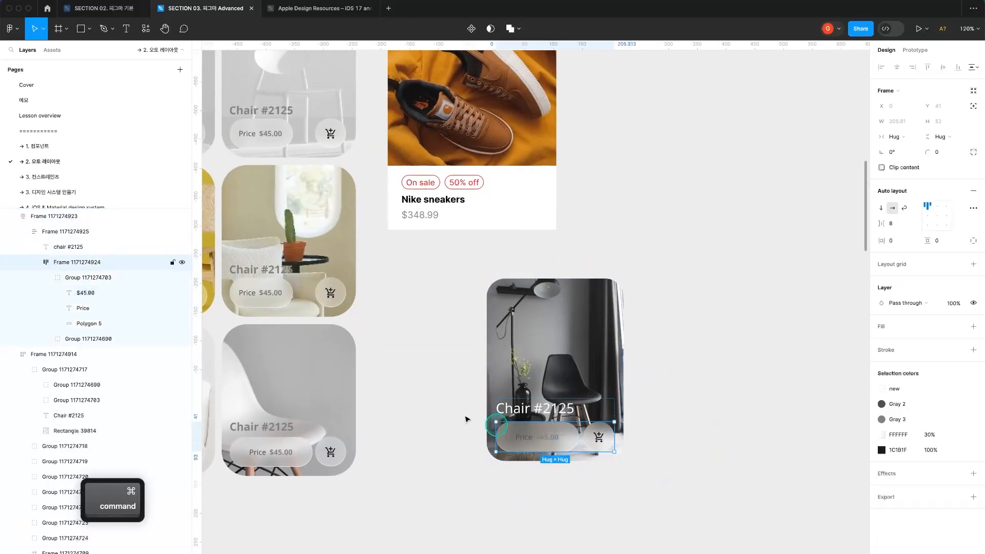
{"action": "key", "text": "z"}
{"action": "left_click_drag", "start_coordinate": [430, 353], "coordinate": [648, 502]}
{"action": "left_click", "coordinate": [487, 334], "text": "super"}
{"action": "left_click", "coordinate": [555, 334], "text": "shift+super"}
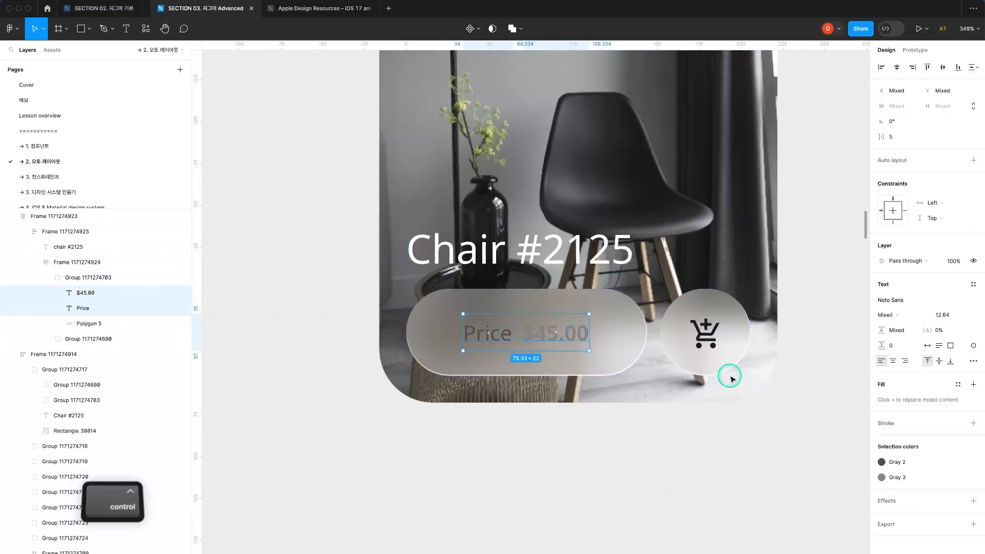
{"action": "key", "text": "ctrl+c"}
{"action": "left_click", "coordinate": [745, 387]}
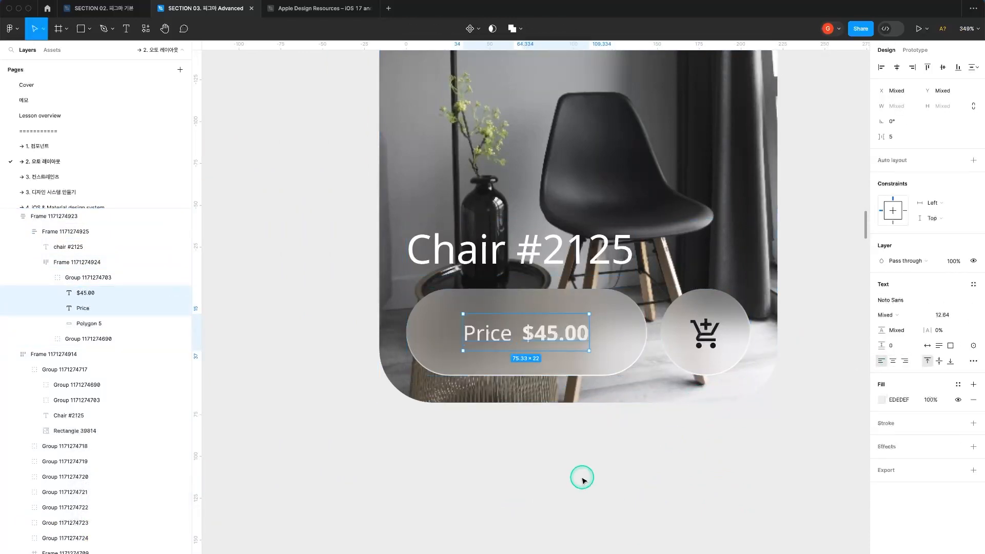
{"action": "left_click", "coordinate": [591, 472]}
Rename the chair card frame to "Card".
{"action": "key", "text": "z"}
{"action": "left_click", "coordinate": [568, 464], "text": "alt"}
{"action": "left_click", "coordinate": [568, 463], "text": "alt"}
{"action": "key", "text": "space"}
{"action": "left_click_drag", "start_coordinate": [654, 368], "coordinate": [494, 319]}
{"action": "left_click", "coordinate": [532, 298]}
{"action": "key", "text": "space"}
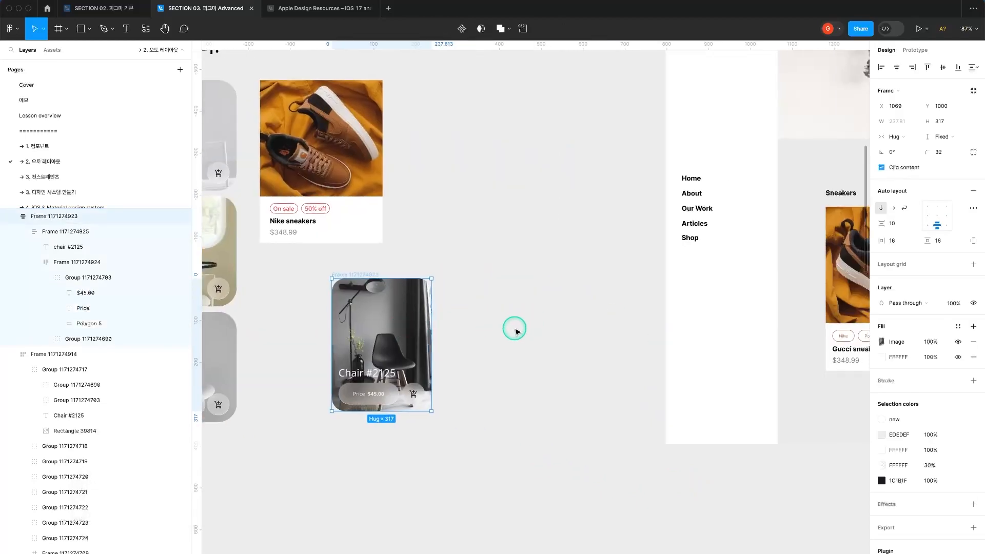
{"action": "key", "text": "super"}
{"action": "key", "text": "space"}
{"action": "left_click_drag", "start_coordinate": [296, 327], "coordinate": [648, 345]}
{"action": "key", "text": "space"}
{"action": "left_click_drag", "start_coordinate": [635, 309], "coordinate": [327, 266]}
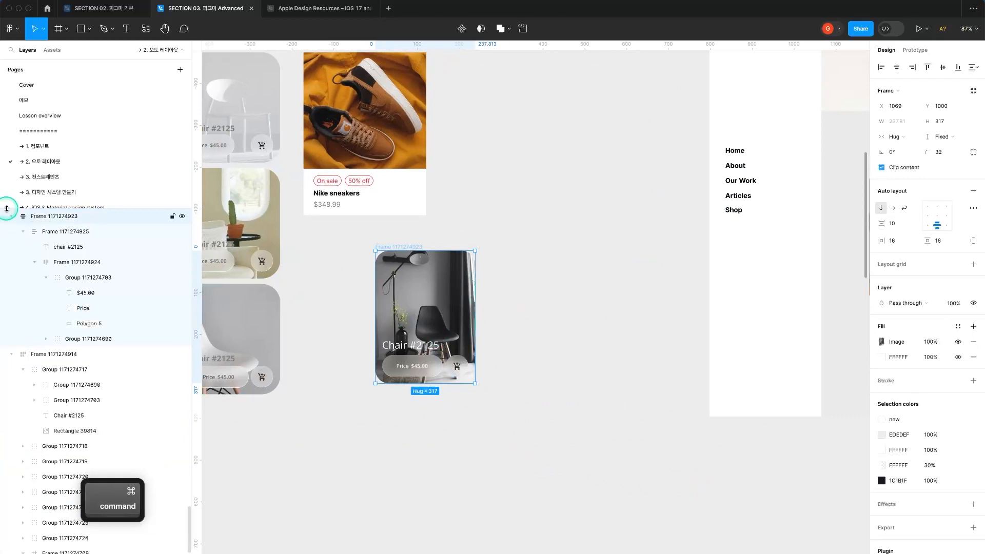
{"action": "key", "text": "super+r"}
{"action": "type", "text": "Card"}
{"action": "key", "text": "Return"}
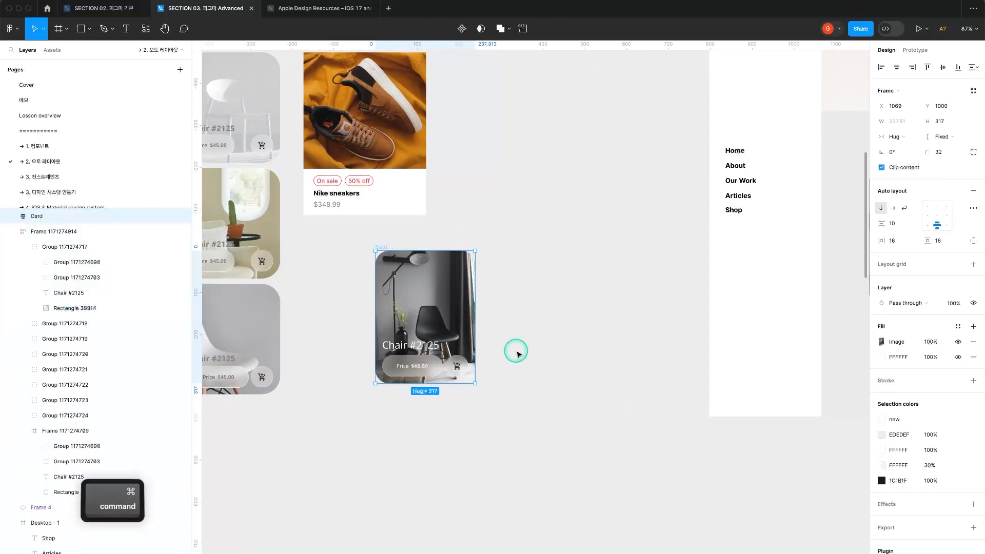
Duplicate the chair card eight times to get a row of nine cards.
{"action": "key", "text": "super+d"}
{"action": "key", "text": "super+d"}
{"action": "key", "text": "super+d"}
{"action": "key", "text": "super+d"}
{"action": "key", "text": "super+d"}
{"action": "key", "text": "super+d"}
{"action": "key", "text": "super+d"}
{"action": "key", "text": "super+d"}
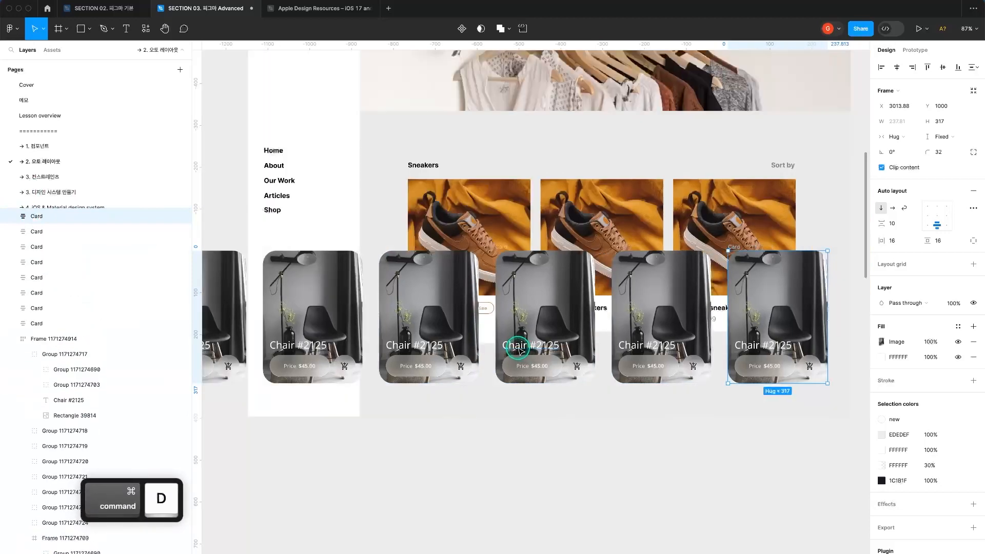
Combine all nine cards in a wrapping auto layout with a spacing of 8.
{"action": "left_click", "coordinate": [61, 344], "text": "shift"}
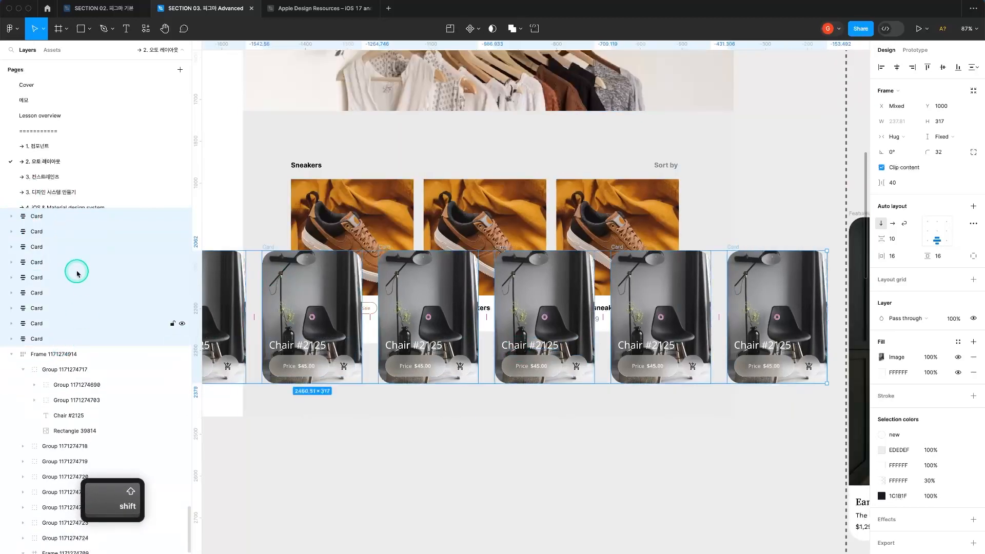
{"action": "left_click", "coordinate": [87, 226]}
{"action": "left_click", "coordinate": [51, 336], "text": "shift"}
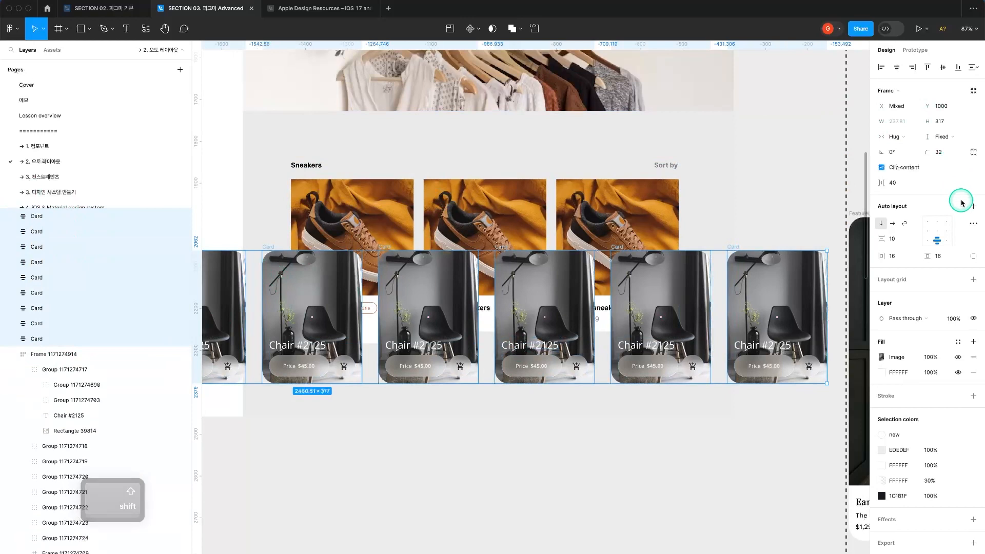
{"action": "key", "text": "shift+a"}
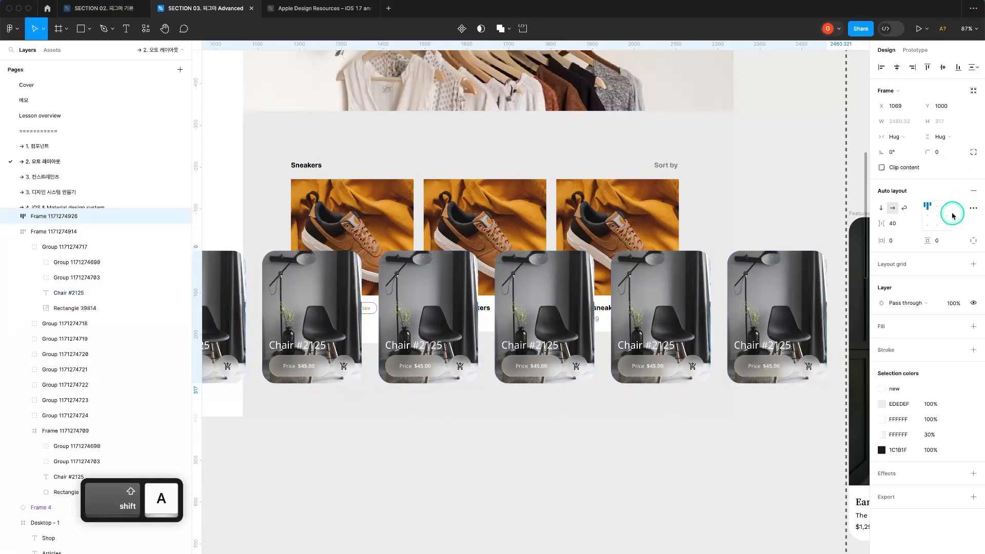
{"action": "left_click", "coordinate": [905, 208]}
{"action": "key", "text": "shift+z"}
{"action": "left_click", "coordinate": [893, 224]}
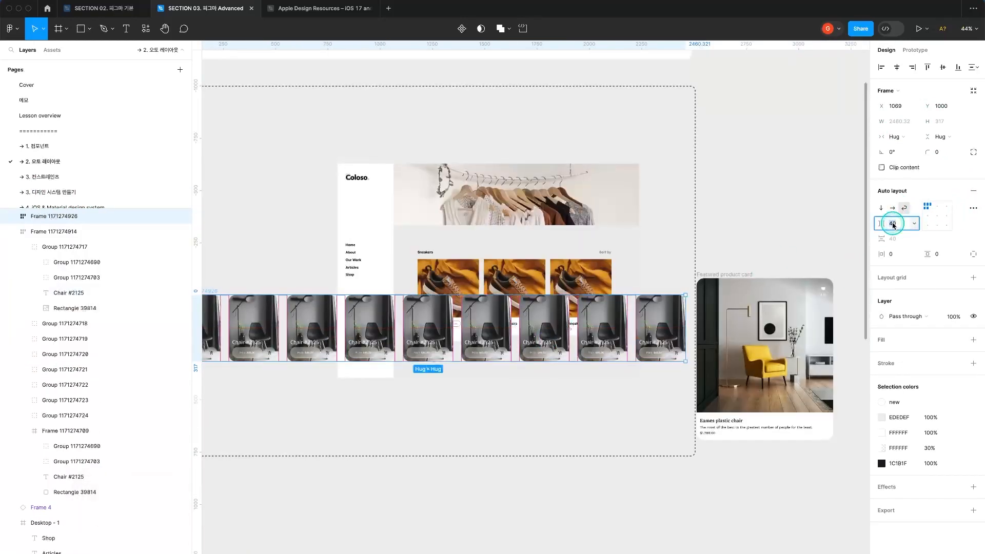
{"action": "key", "text": "Return"}
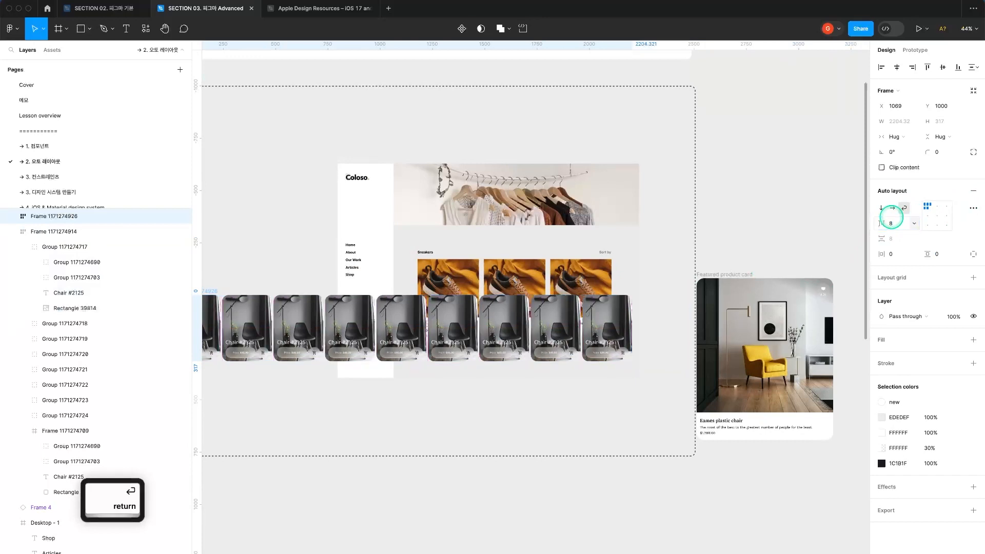
Resize the card layout to 730 × 974 with three cards per row, and line up its left edge with the sneaker card.
{"action": "left_click_drag", "start_coordinate": [631, 362], "coordinate": [332, 422]}
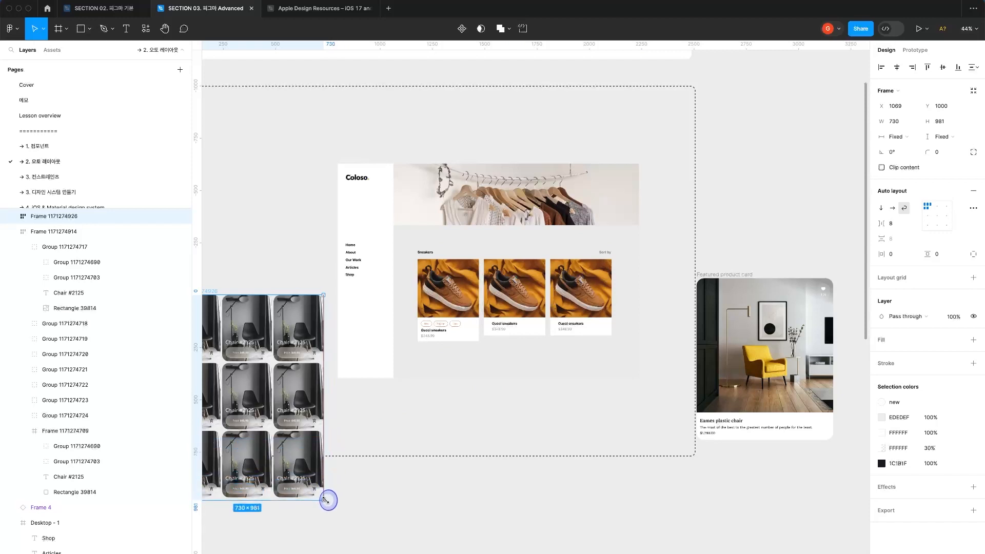
{"action": "key", "text": "space"}
{"action": "left_click_drag", "start_coordinate": [336, 475], "coordinate": [590, 508]}
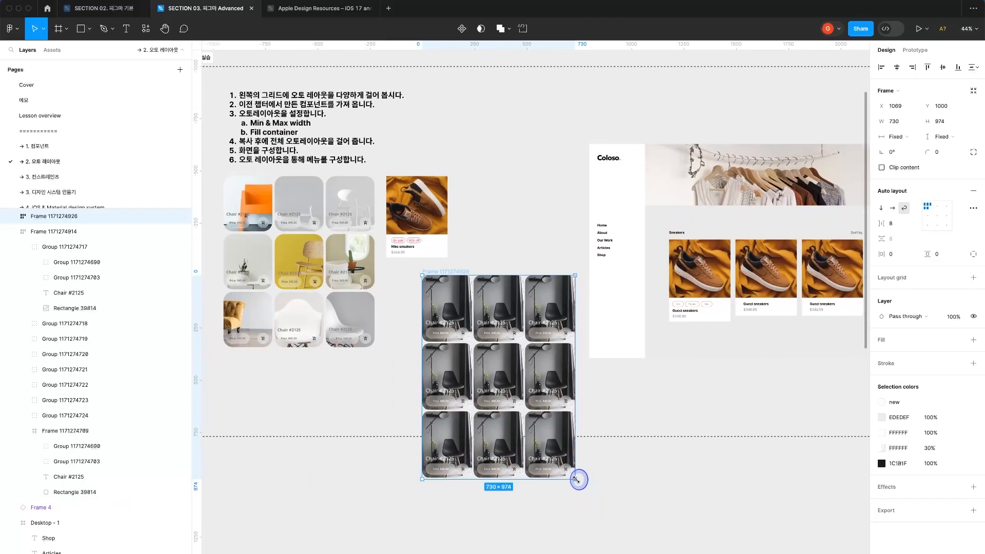
{"action": "left_click", "coordinate": [619, 423]}
{"action": "left_click", "coordinate": [453, 268]}
{"action": "left_click_drag", "start_coordinate": [452, 267], "coordinate": [416, 261]}
Search the Unsplash plugin for "modern furniture" and fill the first row's middle card with the yellow armchair photo.
{"action": "key", "text": "z"}
{"action": "left_click", "coordinate": [421, 419]}
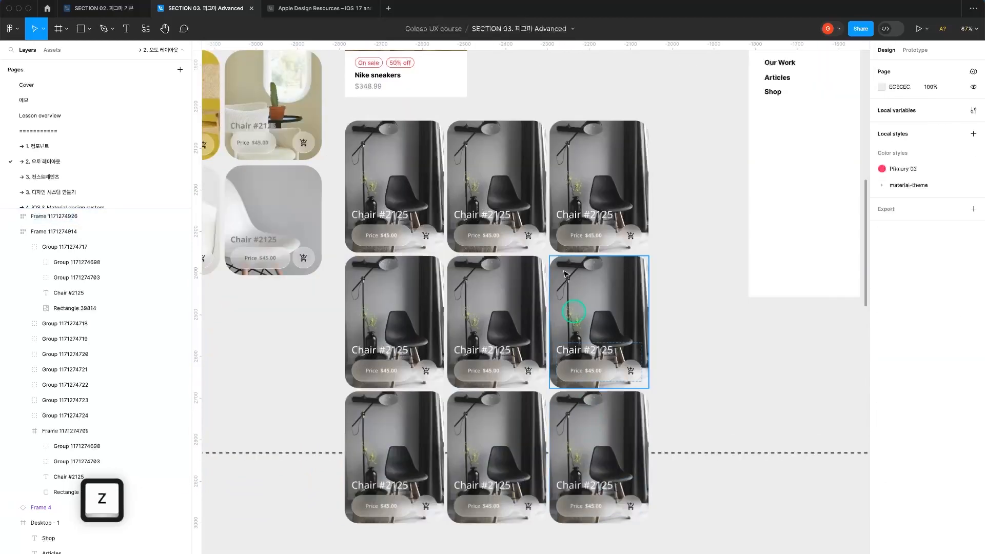
{"action": "left_click", "coordinate": [486, 166], "text": "super"}
{"action": "left_click", "coordinate": [146, 28]}
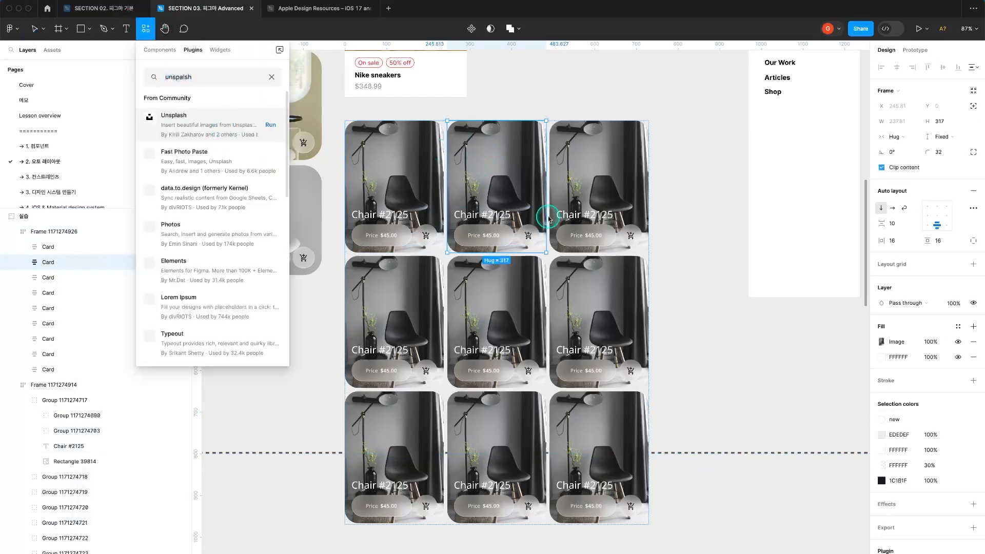
{"action": "left_click", "coordinate": [208, 127]}
{"action": "left_click", "coordinate": [269, 125]}
{"action": "left_click", "coordinate": [224, 182]}
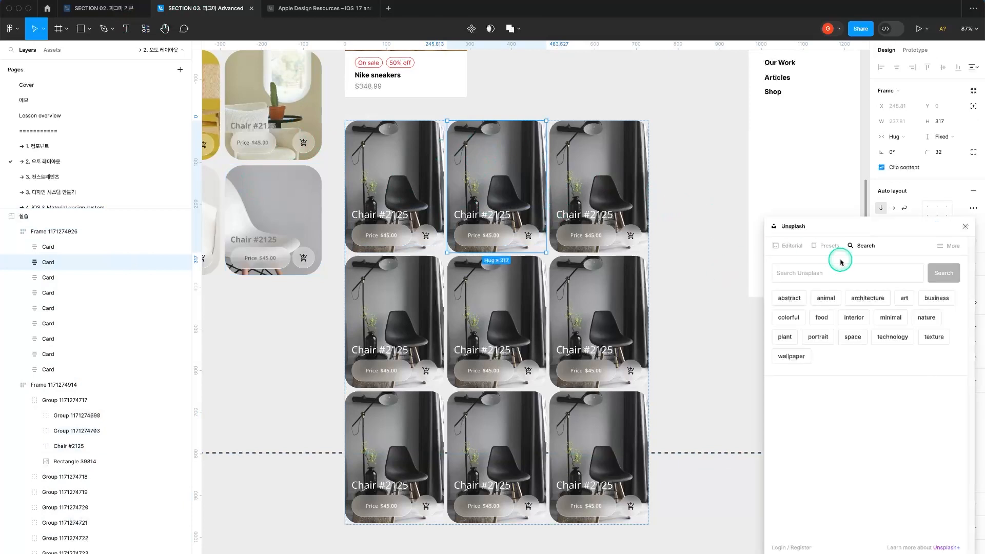
{"action": "type", "text": "modern furniture"}
{"action": "key", "text": "Return"}
{"action": "left_click", "coordinate": [914, 354]}
{"action": "scroll", "coordinate": [866, 405], "scroll_direction": "down", "scroll_amount": 2}
Fill the last row's third card with the dining table photo and its middle card with the dark sofa and round wooden table photo.
{"action": "left_click", "coordinate": [567, 158]}
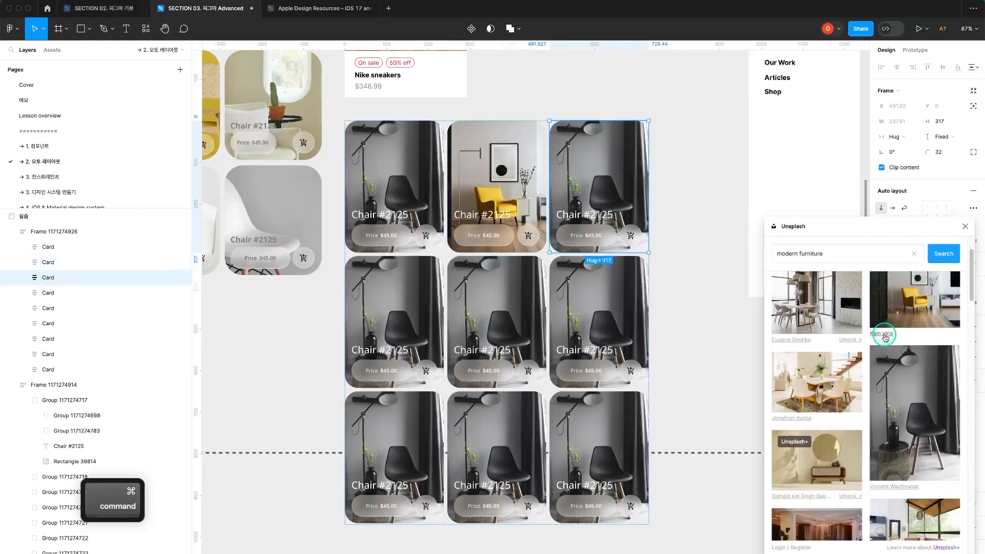
{"action": "left_click", "coordinate": [511, 318], "text": "super"}
{"action": "left_click", "coordinate": [819, 377]}
{"action": "left_click", "coordinate": [567, 431], "text": "super"}
{"action": "scroll", "coordinate": [906, 475], "scroll_direction": "down", "scroll_amount": 3}
{"action": "left_click", "coordinate": [905, 474]}
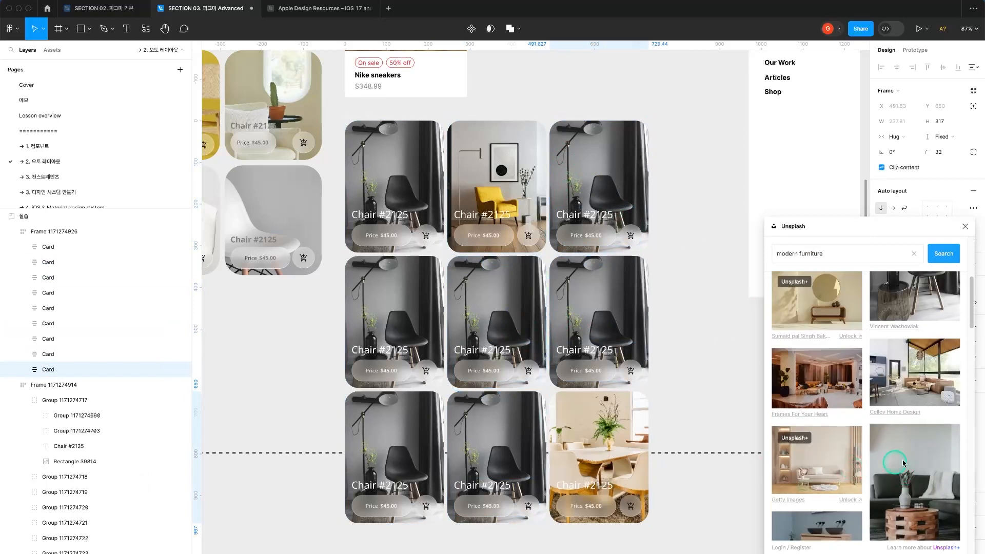
{"action": "scroll", "coordinate": [903, 469], "scroll_direction": "down", "scroll_amount": 1}
{"action": "left_click", "coordinate": [502, 440], "text": "super"}
{"action": "left_click", "coordinate": [921, 453]}
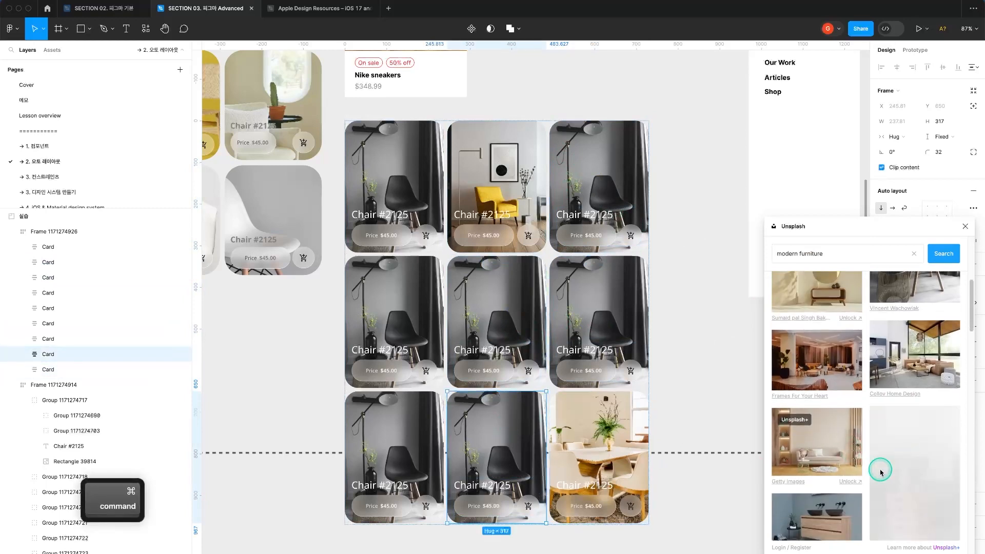
Fill the second row's third card with the Unsplash photo of the lounge with a slatted dark ceiling.
{"action": "scroll", "coordinate": [879, 468], "scroll_direction": "down", "scroll_amount": 2}
{"action": "left_click", "coordinate": [503, 299], "text": "super"}
{"action": "left_click", "coordinate": [817, 474]}
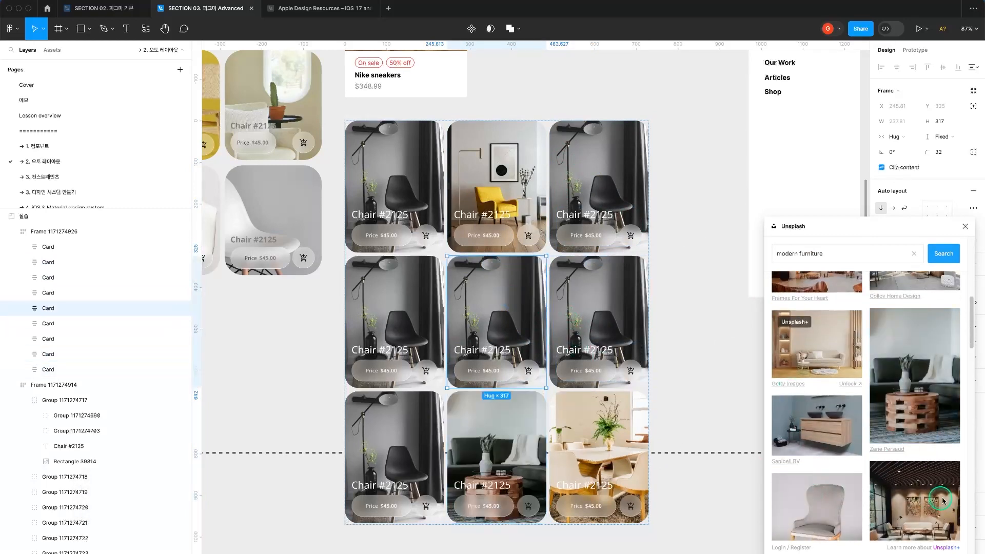
{"action": "scroll", "coordinate": [818, 462], "scroll_direction": "down", "scroll_amount": 3}
{"action": "left_click", "coordinate": [599, 296], "text": "super"}
{"action": "left_click", "coordinate": [914, 421]}
Fill the second row's first card with the Unsplash photo of the white chair beside a palm plant.
{"action": "scroll", "coordinate": [913, 410], "scroll_direction": "down", "scroll_amount": 6}
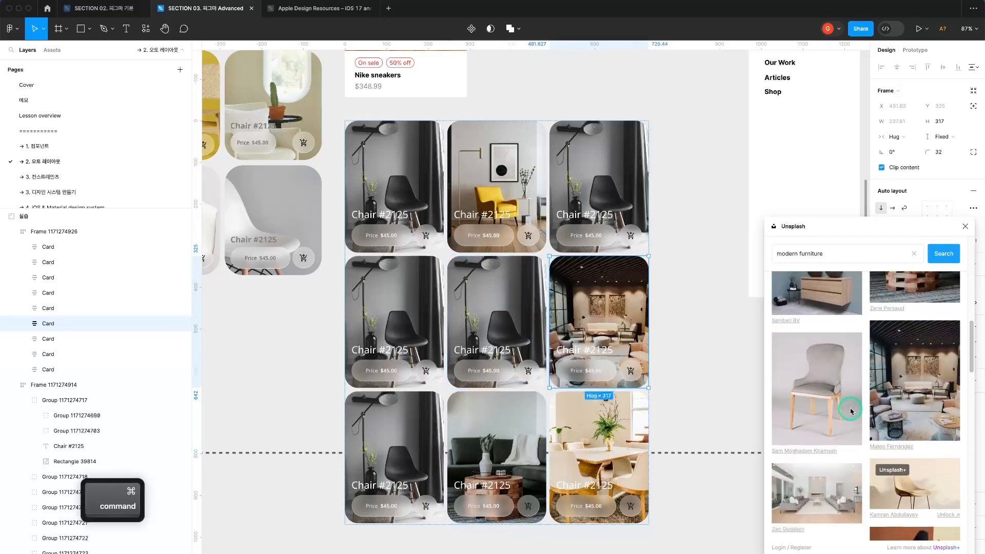
{"action": "left_click", "coordinate": [912, 401]}
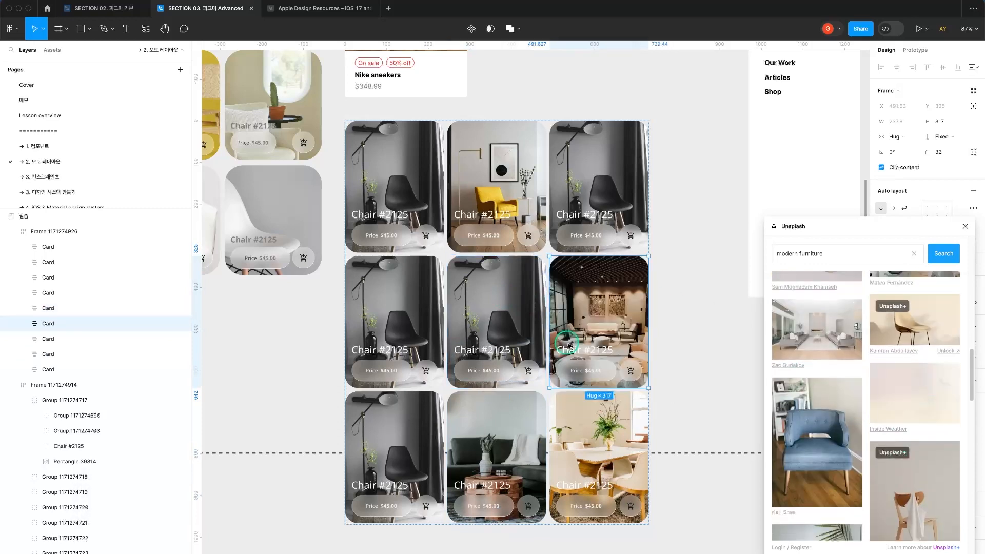
{"action": "left_click", "coordinate": [348, 294], "text": "super"}
{"action": "left_click", "coordinate": [879, 418]}
{"action": "scroll", "coordinate": [904, 405], "scroll_direction": "down", "scroll_amount": 5}
{"action": "left_click", "coordinate": [904, 403]}
{"action": "left_click_drag", "start_coordinate": [835, 436], "coordinate": [511, 335]}
{"action": "key", "text": "super+z"}
Fill the last row's first card with the Unsplash photo of the black dining set against a white wall.
{"action": "left_click", "coordinate": [509, 334], "text": "super"}
{"action": "left_click", "coordinate": [922, 362]}
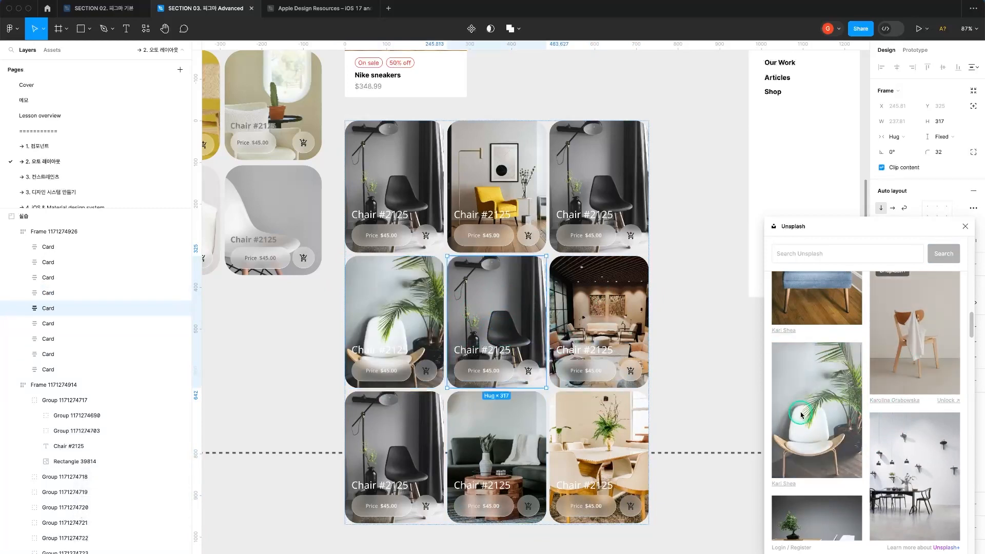
{"action": "scroll", "coordinate": [832, 433], "scroll_direction": "down", "scroll_amount": 3}
{"action": "left_click_drag", "start_coordinate": [891, 451], "coordinate": [402, 418]}
{"action": "left_click", "coordinate": [402, 418], "text": "super"}
Fill the first row's third card with the Unsplash photo of the green sofa and wooden coffee table.
{"action": "scroll", "coordinate": [901, 453], "scroll_direction": "down", "scroll_amount": 4}
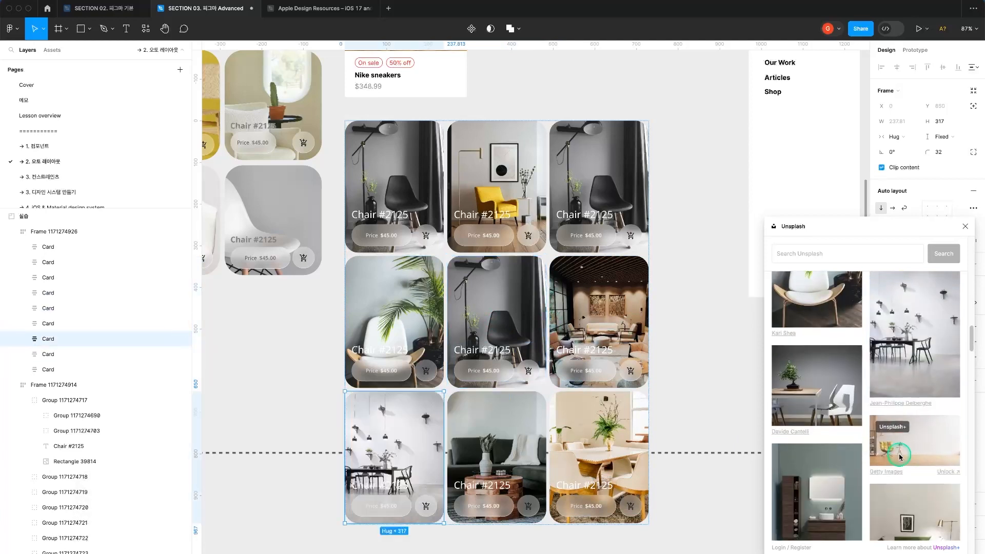
{"action": "left_click", "coordinate": [523, 315]}
{"action": "left_click", "coordinate": [622, 155]}
{"action": "left_click", "coordinate": [622, 155], "text": "super"}
{"action": "left_click", "coordinate": [914, 495]}
{"action": "scroll", "coordinate": [837, 395], "scroll_direction": "down", "scroll_amount": 3}
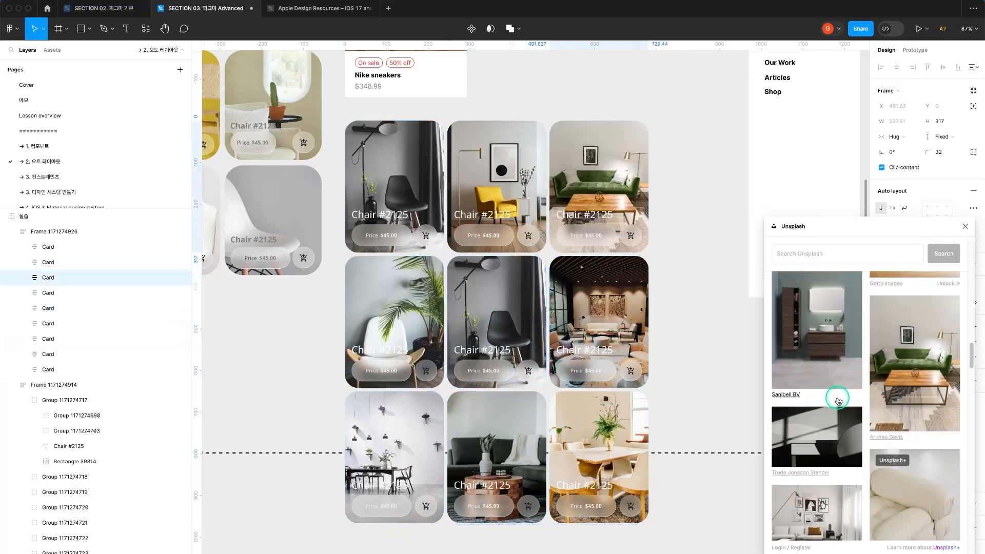
Fill the second row's middle card with the Unsplash living room photo showing framed art on a white wall.
{"action": "scroll", "coordinate": [749, 395], "scroll_direction": "down", "scroll_amount": 3}
{"action": "left_click", "coordinate": [493, 179], "text": "super"}
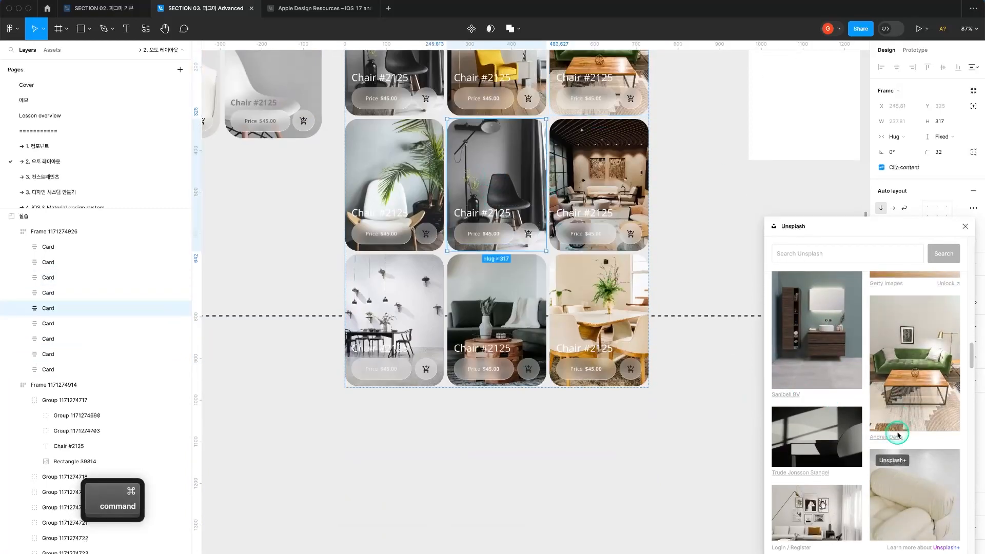
{"action": "scroll", "coordinate": [847, 410], "scroll_direction": "down", "scroll_amount": 4}
{"action": "left_click", "coordinate": [788, 348]}
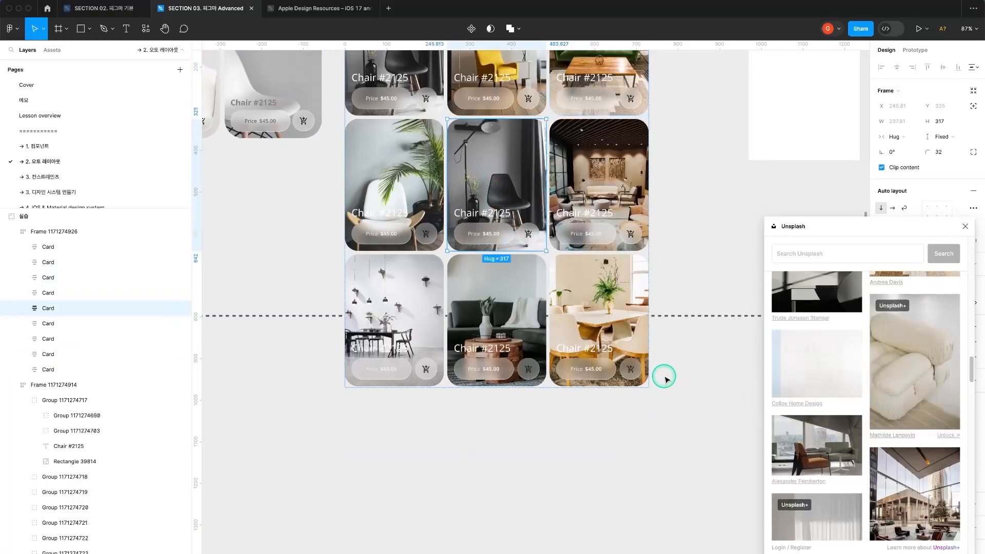
{"action": "left_click", "coordinate": [619, 456]}
Move the finished card grid out of the practice section onto the canvas below it, and close the Unsplash plugin.
{"action": "key", "text": "alt+z"}
{"action": "left_click", "coordinate": [642, 456], "text": "alt"}
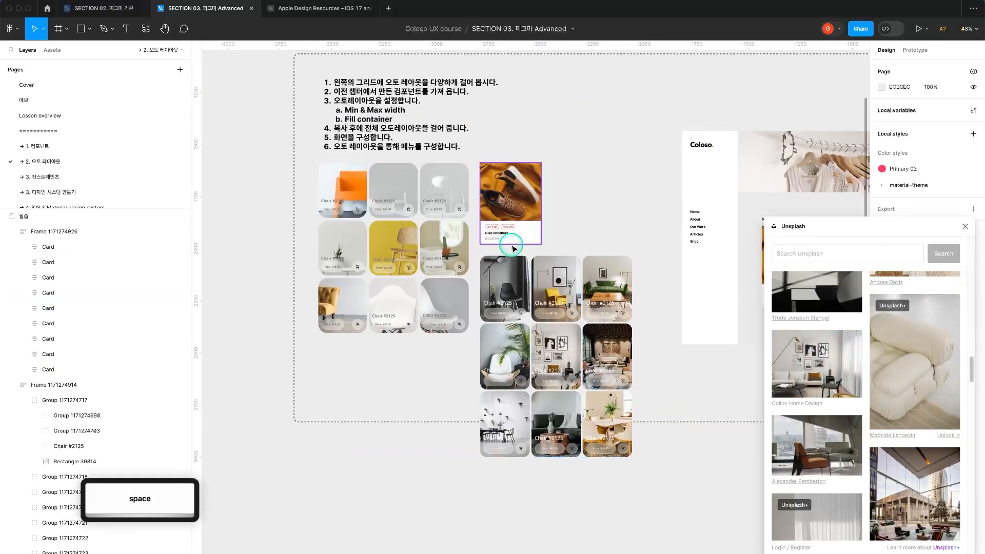
{"action": "left_click_drag", "start_coordinate": [494, 257], "coordinate": [329, 438]}
{"action": "left_click_drag", "start_coordinate": [401, 447], "coordinate": [432, 268]}
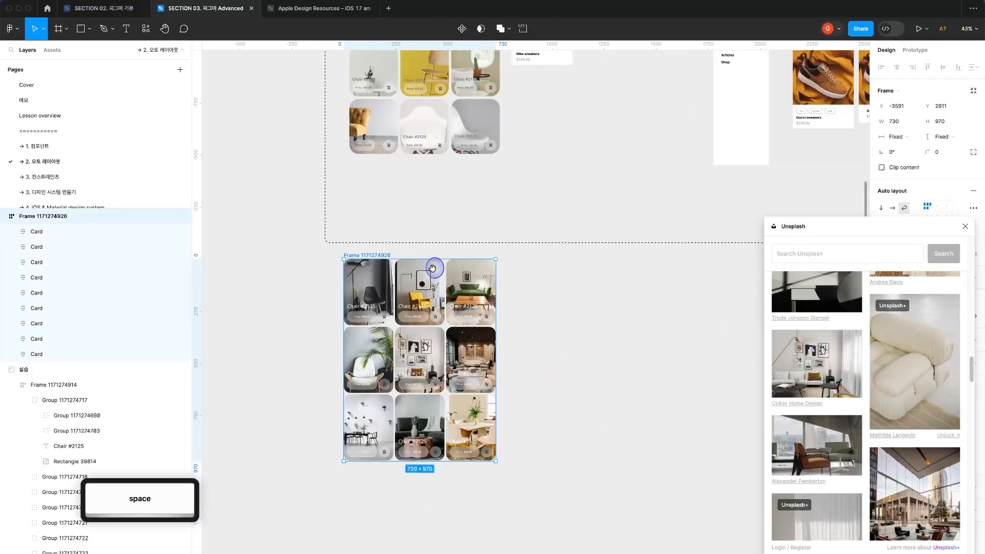
{"action": "key", "text": "z"}
{"action": "left_click_drag", "start_coordinate": [283, 235], "coordinate": [547, 503]}
{"action": "left_click_drag", "start_coordinate": [717, 420], "coordinate": [654, 404]}
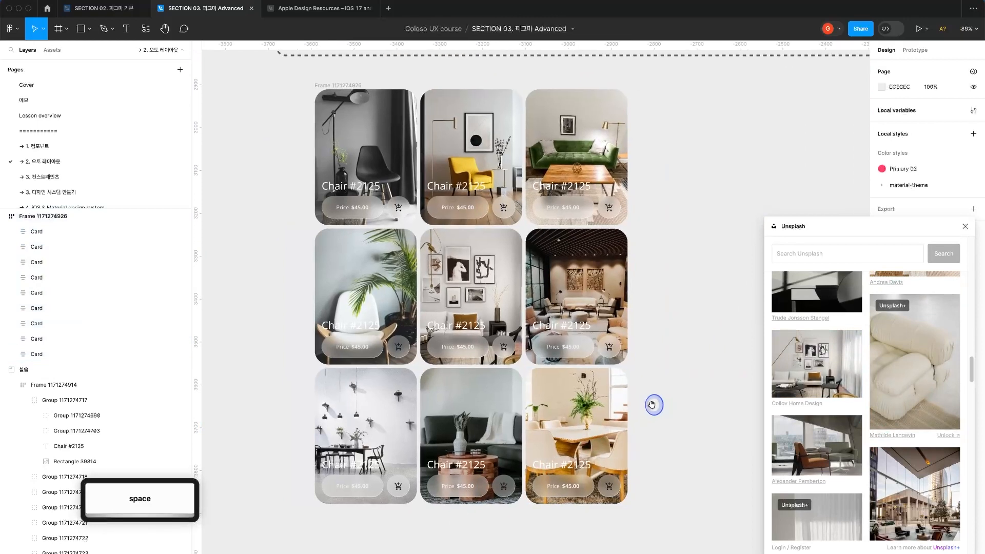
{"action": "left_click", "coordinate": [965, 226]}
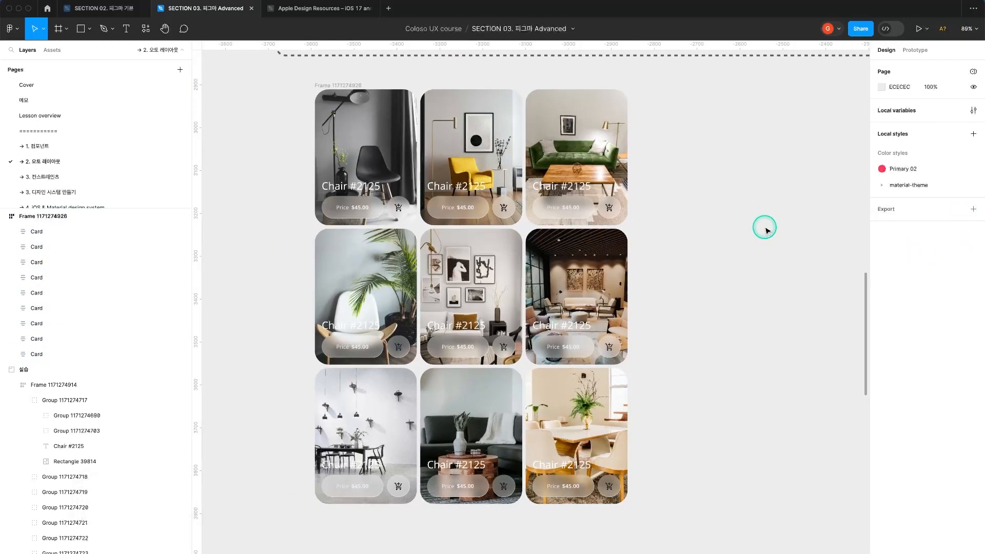
Draw a rectangle in the first card, position it absolutely, and resize it to 238 × 130 across the card's lower part.
{"action": "left_click", "coordinate": [354, 186], "text": "super"}
{"action": "left_click", "coordinate": [716, 222]}
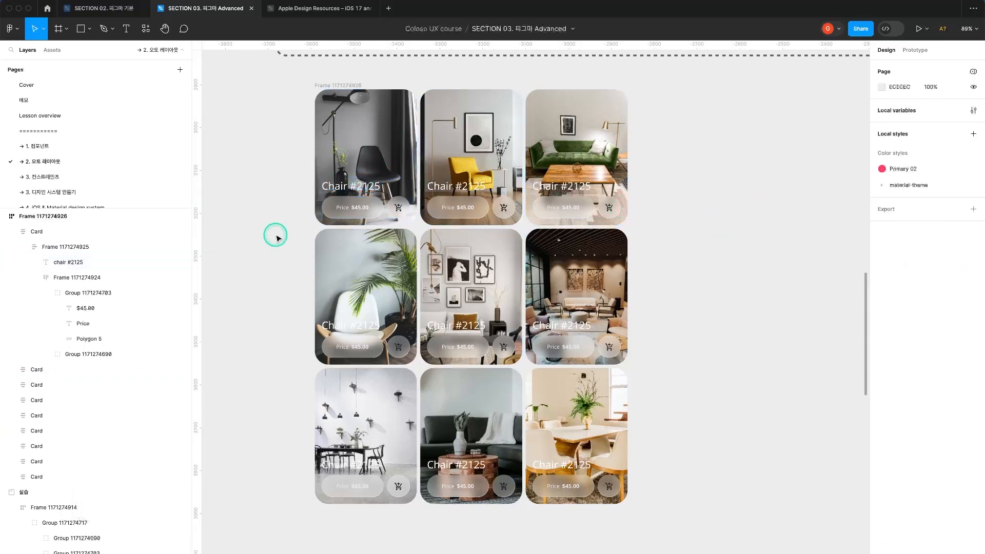
{"action": "key", "text": "z"}
{"action": "left_click_drag", "start_coordinate": [292, 88], "coordinate": [446, 269]}
{"action": "key", "text": "r"}
{"action": "mouse_move", "coordinate": [380, 431]}
{"action": "left_mouse_down"}
{"action": "mouse_move", "coordinate": [626, 433]}
{"action": "mouse_move", "coordinate": [683, 310]}
{"action": "mouse_move", "coordinate": [679, 295]}
{"action": "mouse_move", "coordinate": [576, 262]}
{"action": "mouse_move", "coordinate": [586, 259]}
{"action": "mouse_move", "coordinate": [593, 280]}
{"action": "left_mouse_up"}
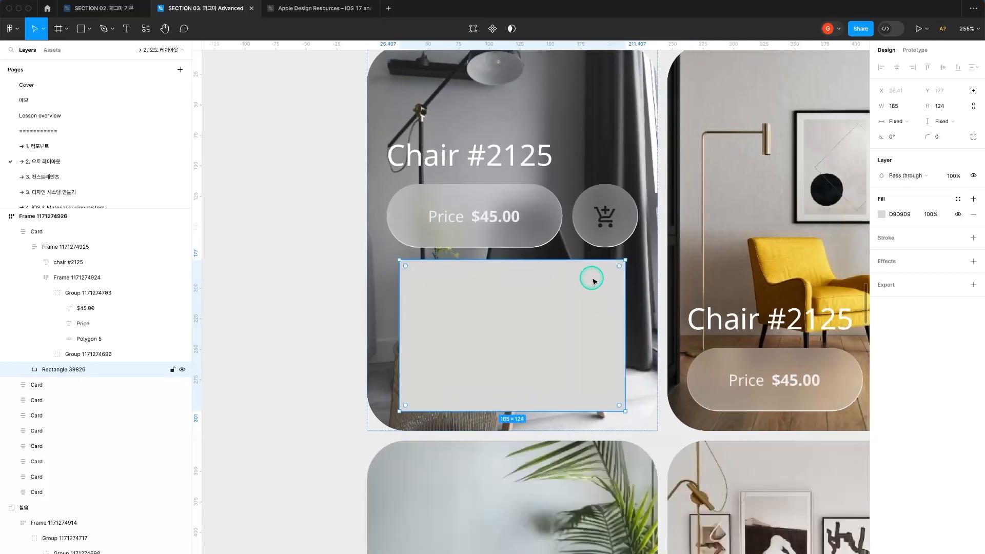
{"action": "left_click", "coordinate": [975, 76]}
{"action": "left_click_drag", "start_coordinate": [496, 310], "coordinate": [468, 329]}
{"action": "left_click_drag", "start_coordinate": [593, 424], "coordinate": [658, 437]}
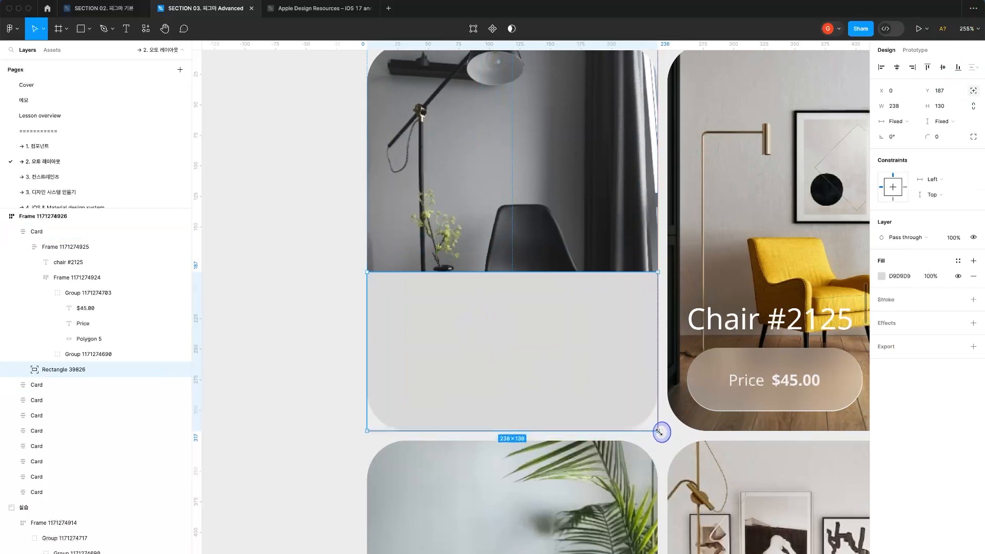
Apply a linear gradient to the rectangle using dark colours sampled from the photo, with the upper stop 2D2D2D at 10% opacity.
{"action": "left_click", "coordinate": [882, 276]}
{"action": "left_click", "coordinate": [781, 298]}
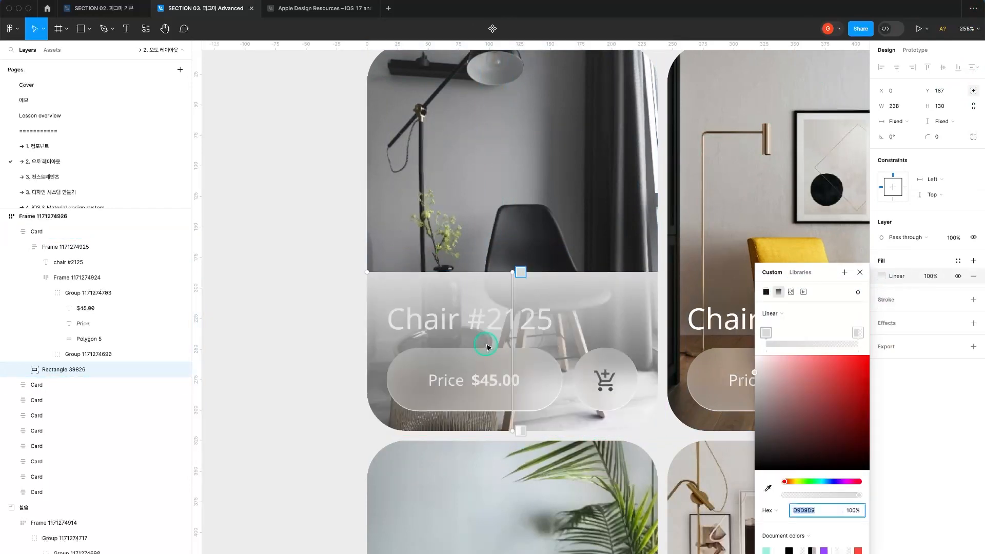
{"action": "key", "text": "ctrl+c"}
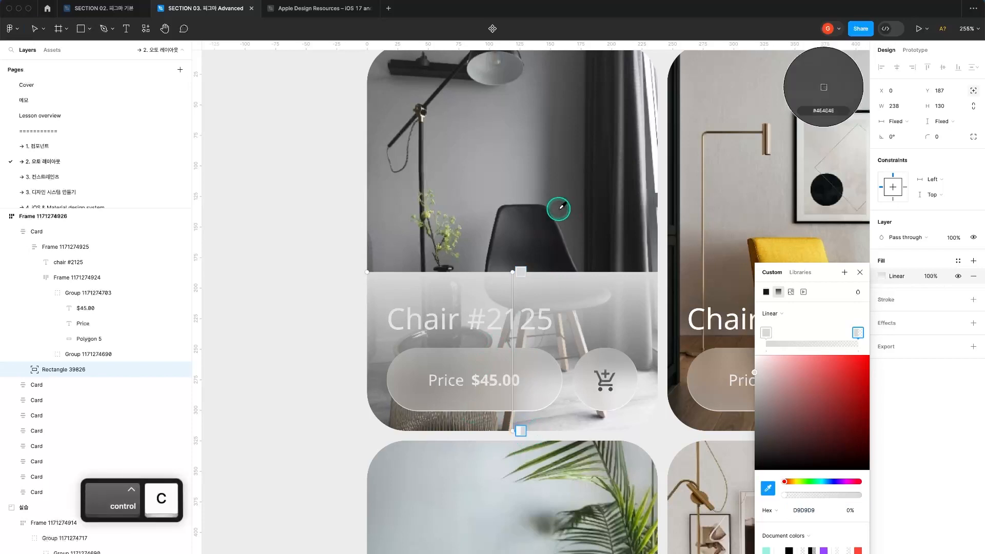
{"action": "left_click", "coordinate": [559, 209]}
{"action": "left_click", "coordinate": [521, 272]}
{"action": "key", "text": "ctrl+c"}
{"action": "left_click", "coordinate": [530, 222]}
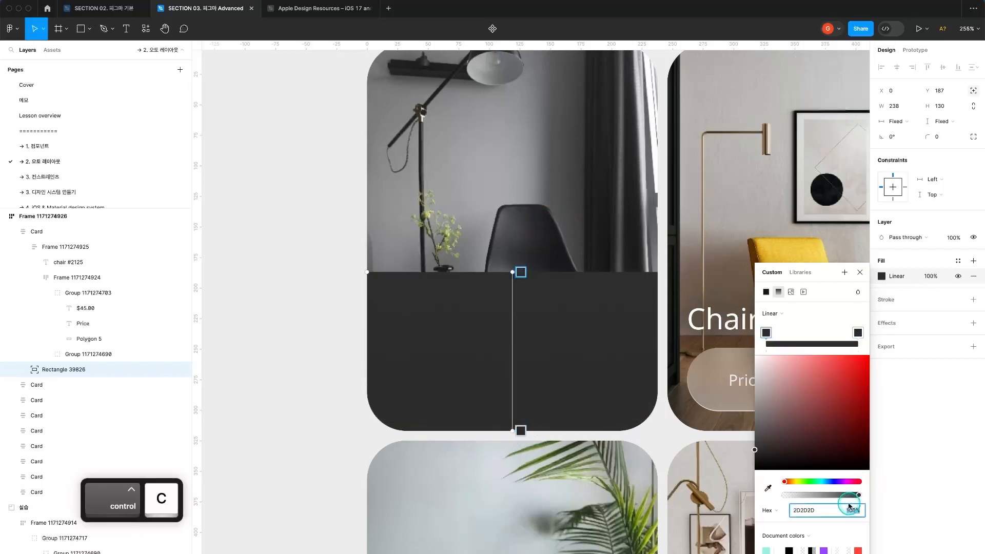
{"action": "type", "text": "10"}
{"action": "key", "text": "Return"}
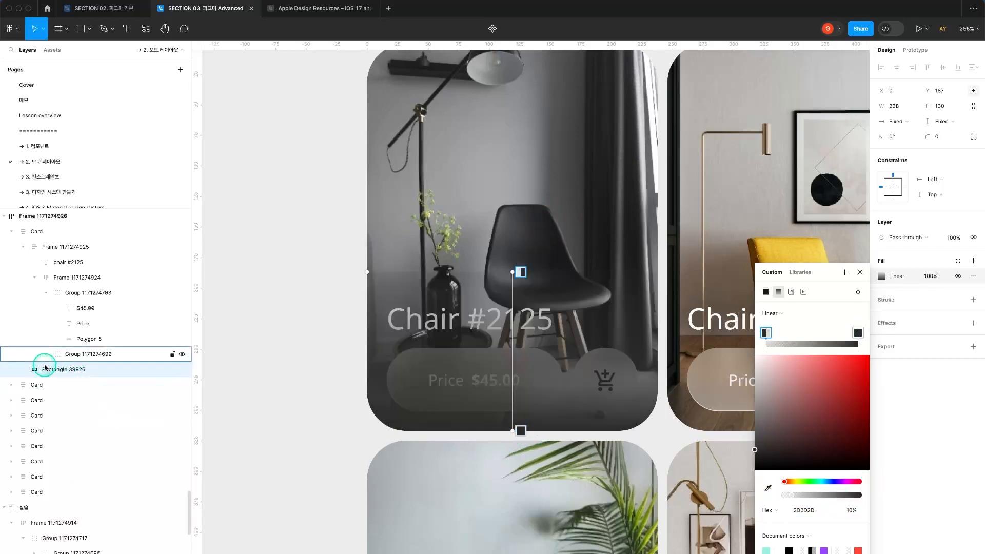
Try to reorder the gradient rectangle within the first card's layers, and delete the rectangle.
{"action": "scroll", "coordinate": [44, 364], "scroll_direction": "up", "scroll_amount": 3}
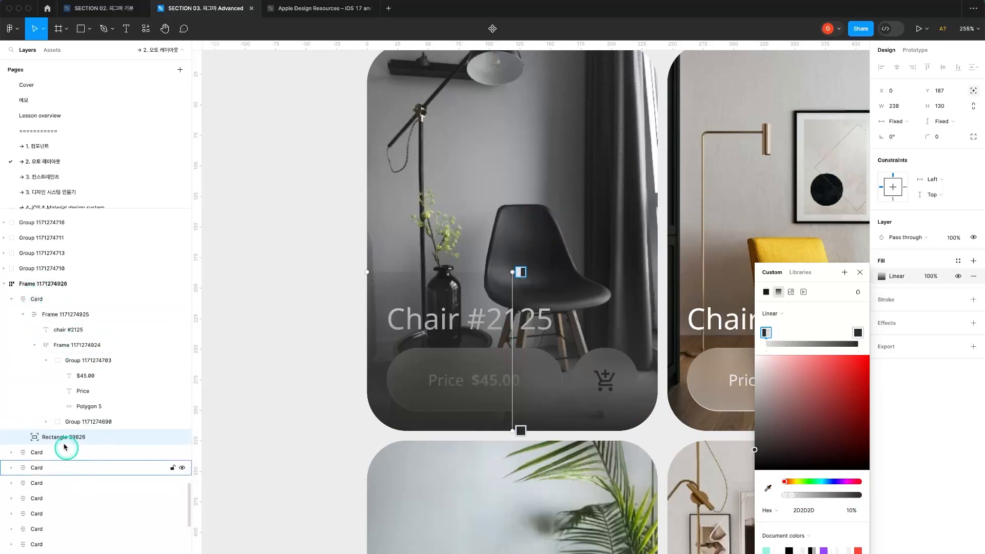
{"action": "left_click", "coordinate": [29, 301]}
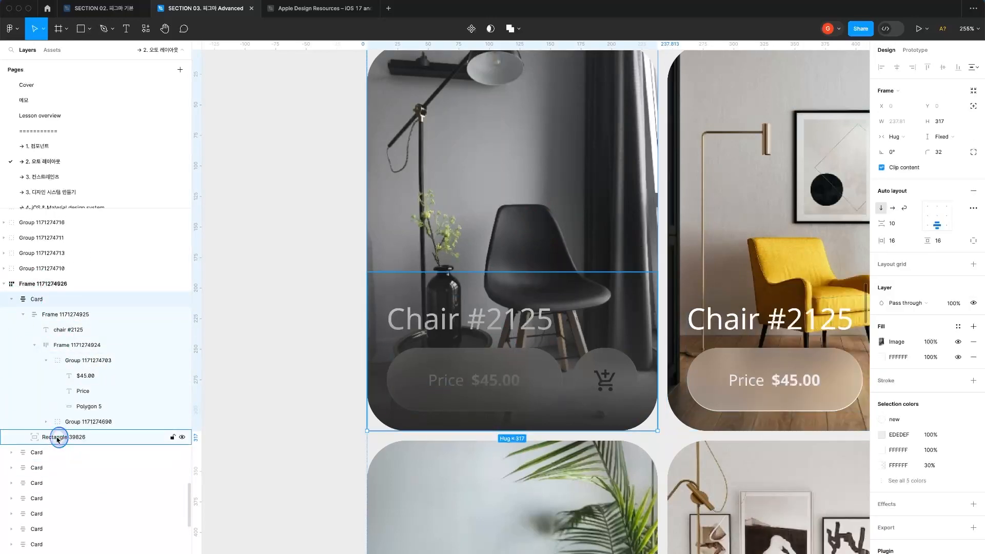
{"action": "left_click_drag", "start_coordinate": [99, 437], "coordinate": [88, 311]}
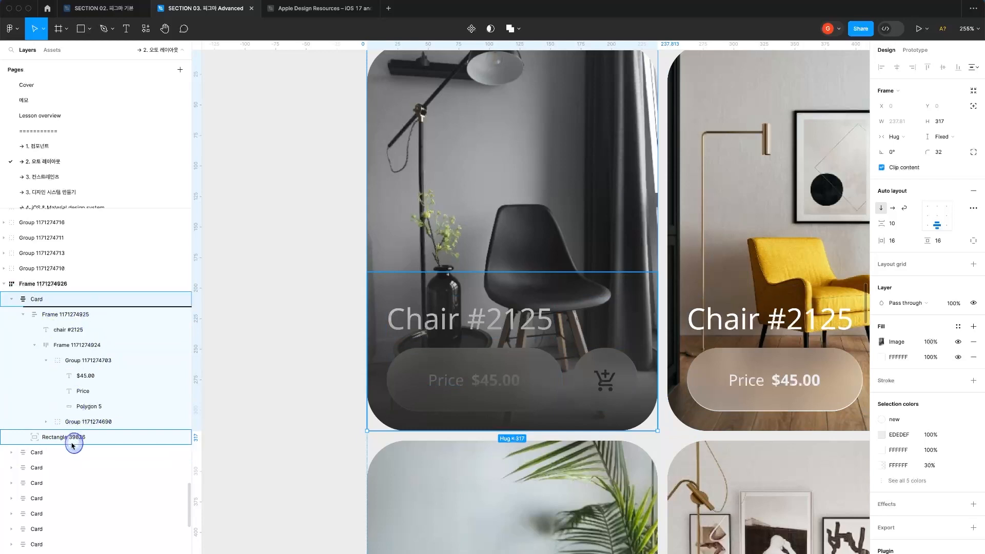
{"action": "left_click", "coordinate": [392, 361], "text": "super"}
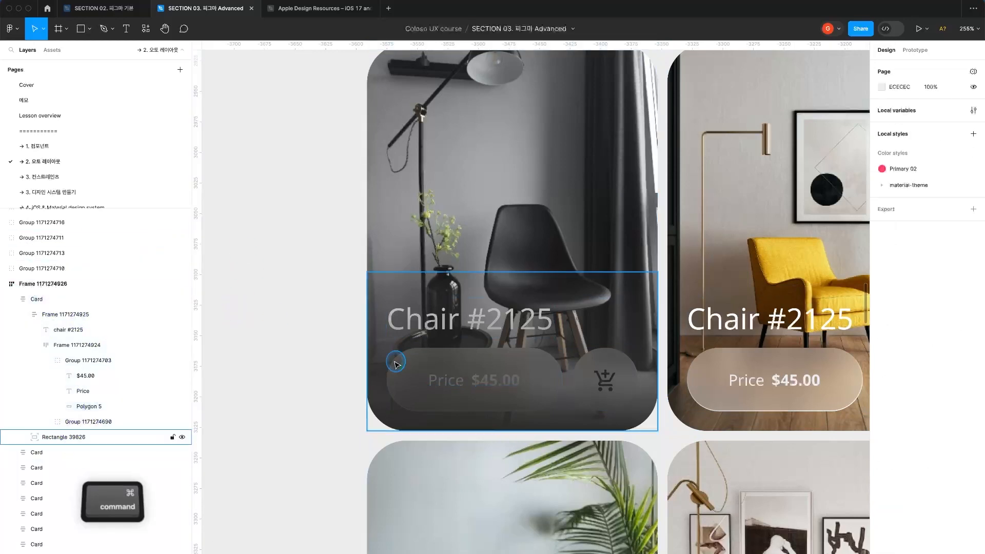
{"action": "key", "text": "BackSpace"}
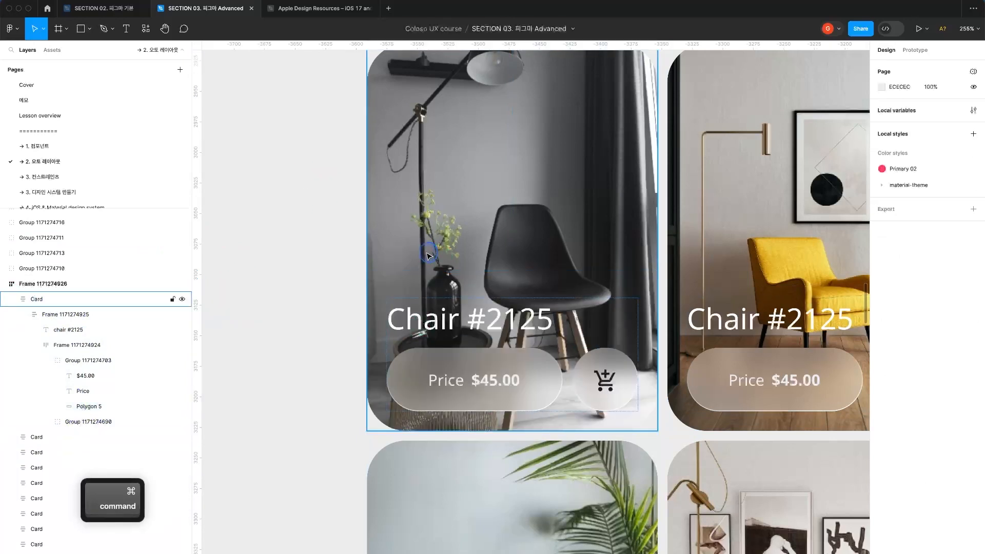
Examine the practice section's instructions and its original chair card grid.
{"action": "left_click", "coordinate": [52, 300], "text": "super"}
{"action": "key", "text": "alt+z"}
{"action": "left_click", "coordinate": [335, 415], "text": "alt"}
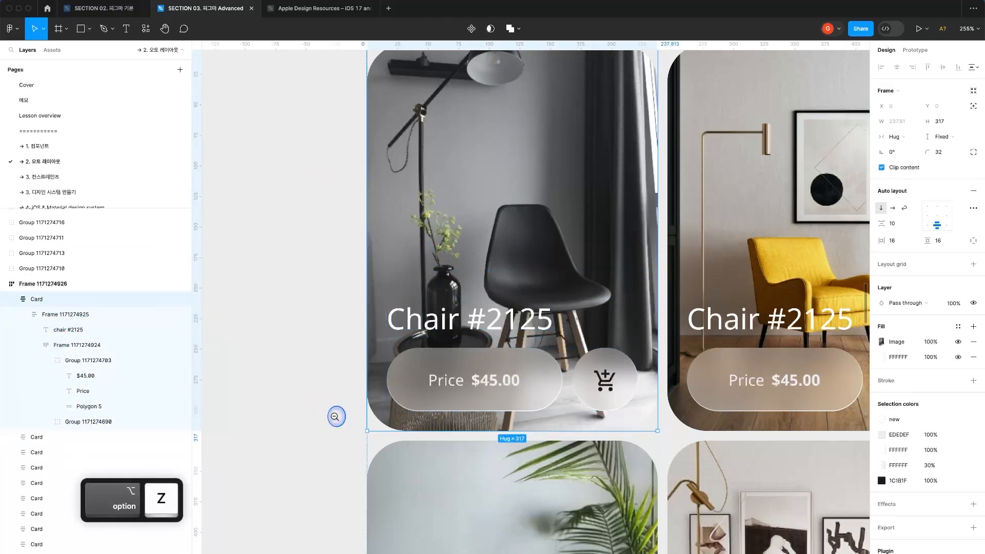
{"action": "left_click_drag", "start_coordinate": [599, 273], "coordinate": [580, 407]}
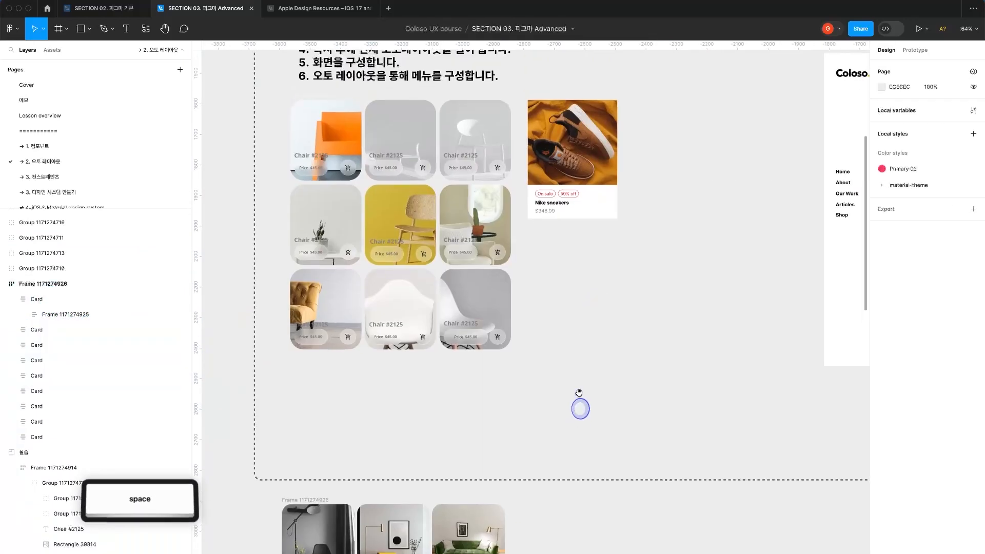
{"action": "left_click_drag", "start_coordinate": [576, 321], "coordinate": [530, 413]}
{"action": "left_click", "coordinate": [277, 260]}
{"action": "left_click", "coordinate": [225, 220]}
{"action": "left_click_drag", "start_coordinate": [227, 222], "coordinate": [482, 478]}
{"action": "left_click", "coordinate": [495, 471]}
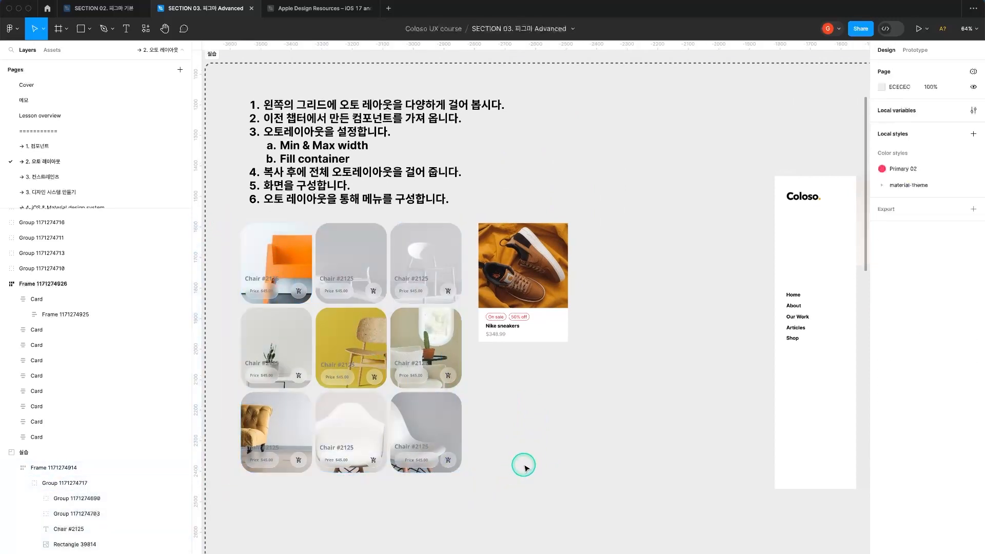
{"action": "left_click_drag", "start_coordinate": [543, 455], "coordinate": [389, 447]}
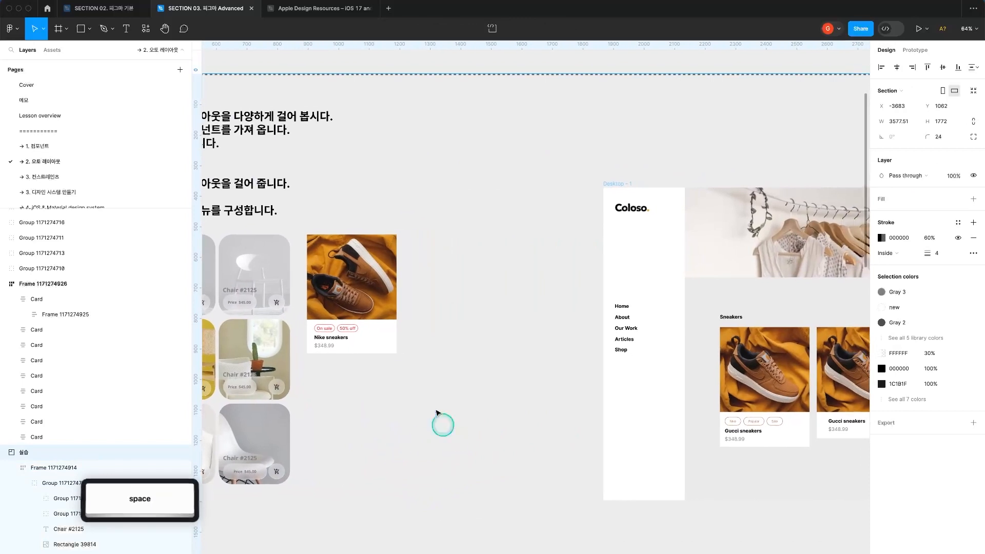
Copy the Nike sneakers card and examine the reference desktop page's sidebar, banner and product row.
{"action": "left_click", "coordinate": [394, 261]}
{"action": "key", "text": "super+c"}
{"action": "left_click", "coordinate": [500, 317]}
{"action": "left_click_drag", "start_coordinate": [520, 328], "coordinate": [224, 282]}
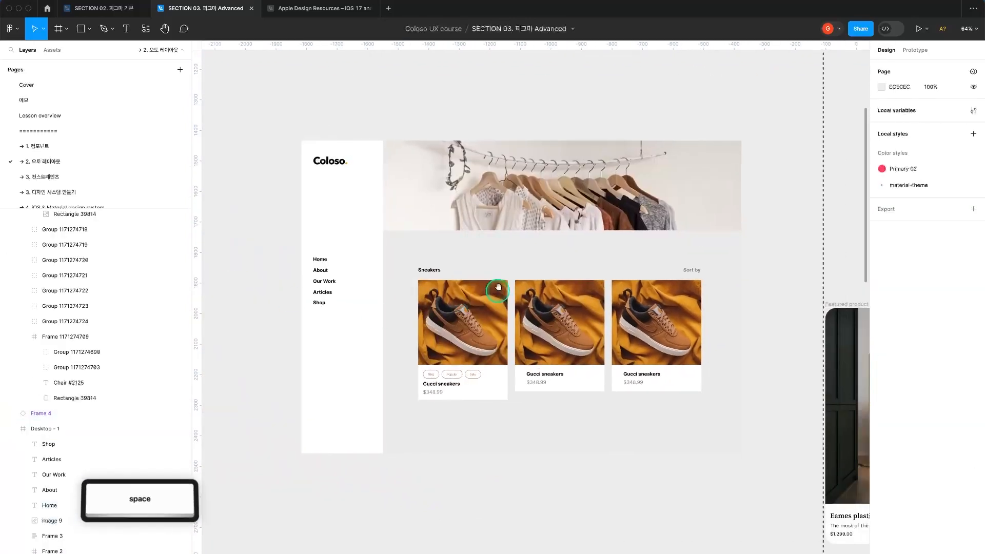
{"action": "left_click", "coordinate": [442, 220]}
{"action": "left_click", "coordinate": [349, 262]}
{"action": "left_click_drag", "start_coordinate": [488, 223], "coordinate": [500, 271]}
{"action": "left_click", "coordinate": [359, 242]}
{"action": "left_click", "coordinate": [494, 154]}
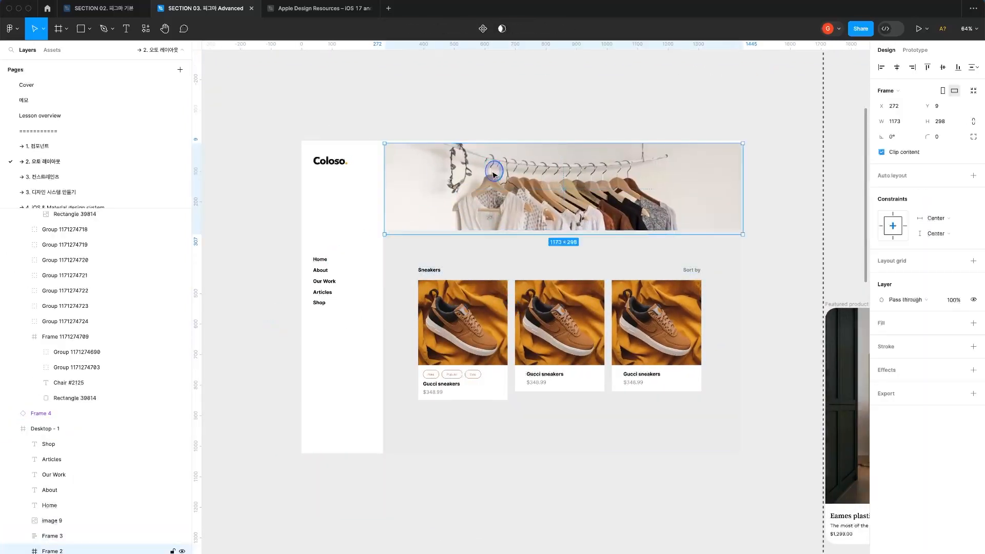
{"action": "left_click_drag", "start_coordinate": [494, 171], "coordinate": [493, 167]}
{"action": "left_click", "coordinate": [385, 79]}
{"action": "left_click_drag", "start_coordinate": [375, 83], "coordinate": [651, 177]}
{"action": "left_click_drag", "start_coordinate": [409, 326], "coordinate": [308, 57]}
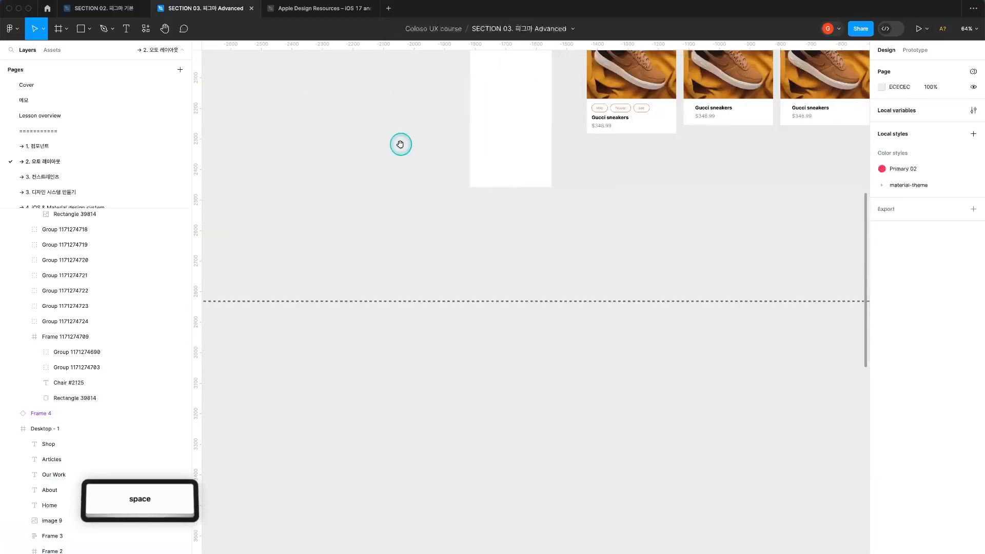
Add a MacBook Air frame on the empty canvas beside the furniture card grid.
{"action": "left_click_drag", "start_coordinate": [445, 533], "coordinate": [595, 226]}
{"action": "key", "text": "a"}
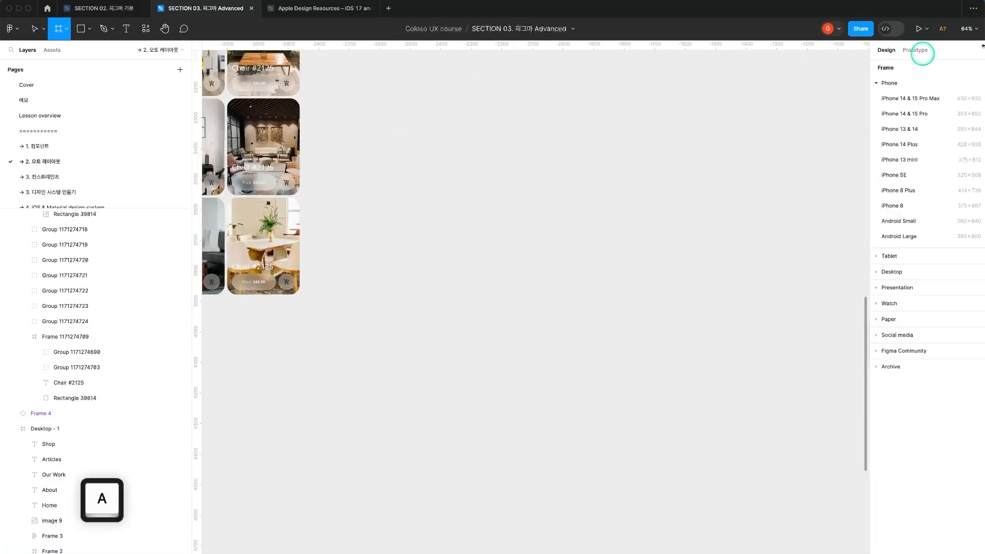
{"action": "left_click", "coordinate": [884, 273]}
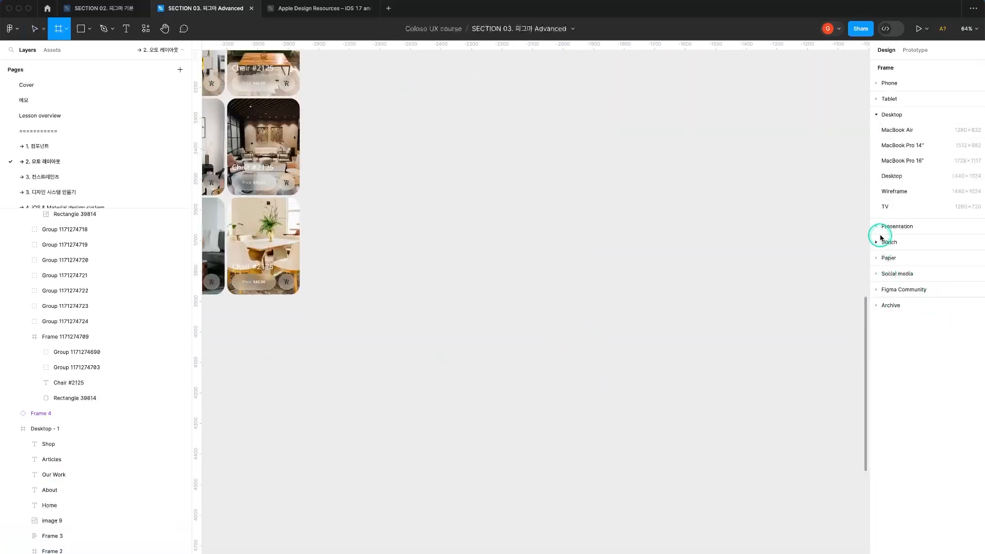
{"action": "left_click", "coordinate": [923, 131]}
Paste the Nike sneakers card into the MacBook Air frame and duplicate it into a row of three.
{"action": "left_click", "coordinate": [455, 159]}
{"action": "key", "text": "super+v"}
{"action": "left_click_drag", "start_coordinate": [545, 318], "coordinate": [664, 351]}
{"action": "key", "text": "alt"}
{"action": "key", "text": "shift"}
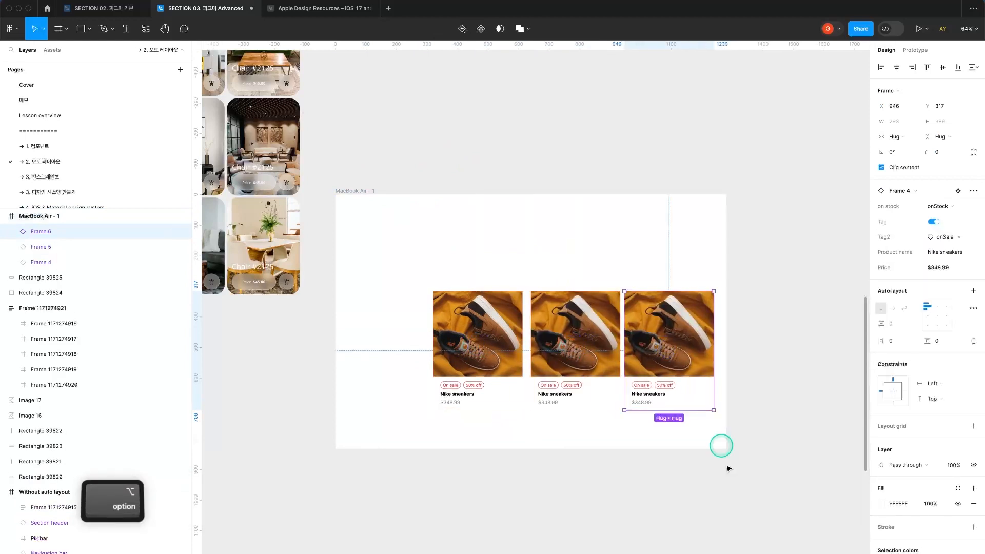
Group the three sneaker cards in a horizontal auto layout with a gap of 16 and slightly adjust the row's position.
{"action": "left_click_drag", "start_coordinate": [727, 465], "coordinate": [440, 362]}
{"action": "key", "text": "shift+a"}
{"action": "left_click", "coordinate": [895, 224]}
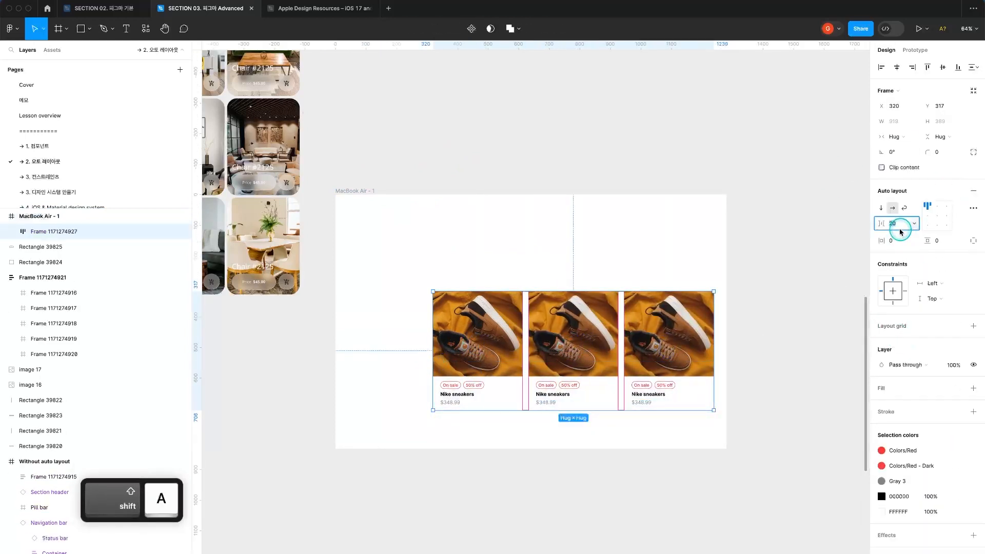
{"action": "type", "text": "16"}
{"action": "key", "text": "Return"}
{"action": "left_click_drag", "start_coordinate": [502, 339], "coordinate": [506, 336]}
{"action": "left_click", "coordinate": [733, 333]}
Draw a full-height sidebar frame along the left edge of the MacBook Air frame.
{"action": "left_click", "coordinate": [340, 195]}
{"action": "key", "text": "a"}
{"action": "left_click_drag", "start_coordinate": [335, 195], "coordinate": [433, 448]}
Copy the Coloso logo from the reference desktop page and place it at the top of the new page's sidebar.
{"action": "key", "text": "z"}
{"action": "left_click", "coordinate": [435, 145], "text": "alt"}
{"action": "key", "text": "space"}
{"action": "left_click_drag", "start_coordinate": [444, 76], "coordinate": [437, 319]}
{"action": "left_click", "coordinate": [539, 103], "text": "super"}
{"action": "key", "text": "super+c"}
{"action": "left_click", "coordinate": [391, 462]}
{"action": "key", "text": "super+v"}
{"action": "left_click", "coordinate": [446, 395]}
{"action": "key", "text": "space"}
{"action": "left_click_drag", "start_coordinate": [382, 465], "coordinate": [385, 426]}
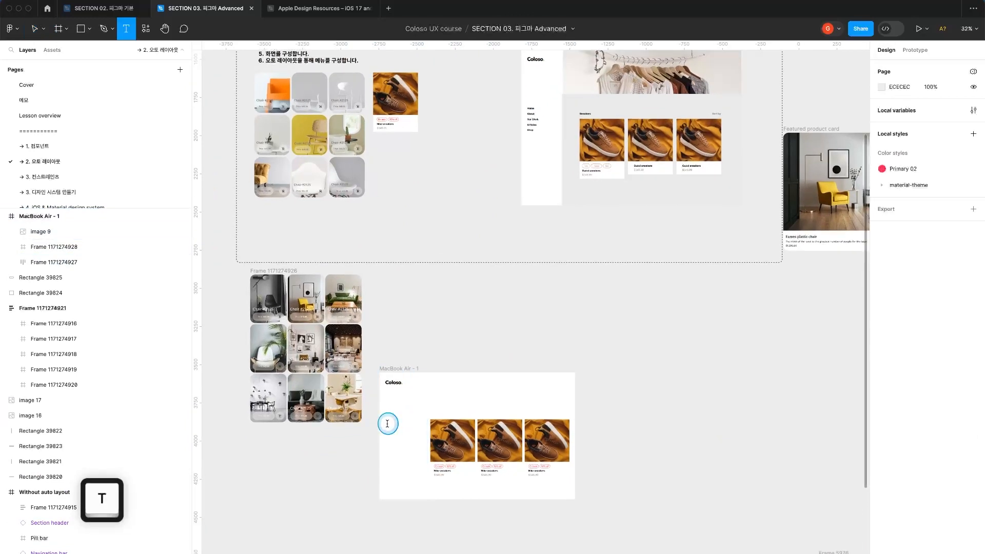
Add a text menu to the sidebar with the lines Home, About, Our work, Articles and Shop.
{"action": "key", "text": "t"}
{"action": "left_click", "coordinate": [448, 410]}
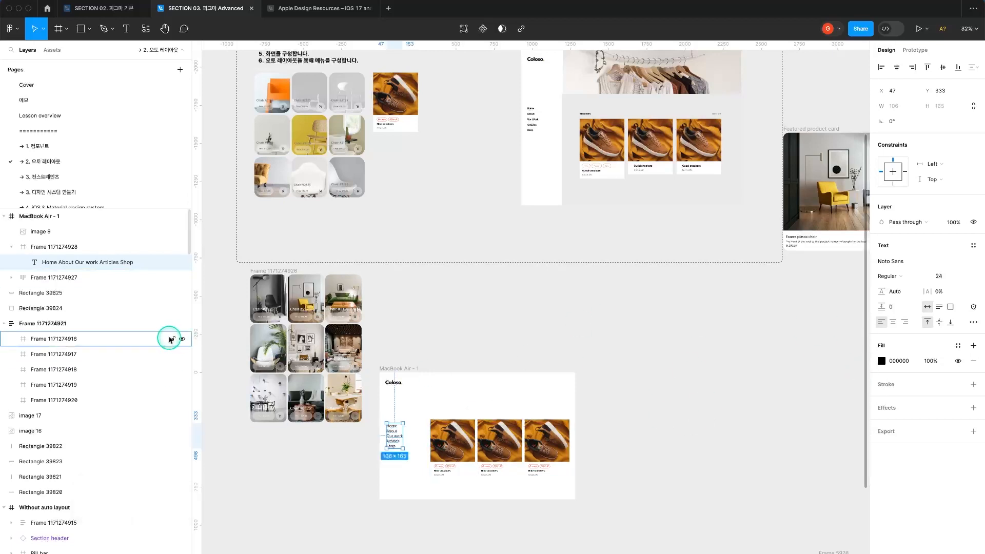
{"action": "key", "text": "Escape"}
Set the sidebar menu text's font size to 16.
{"action": "key", "text": "z"}
{"action": "left_click_drag", "start_coordinate": [363, 383], "coordinate": [465, 466]}
{"action": "left_click", "coordinate": [491, 452], "text": "super"}
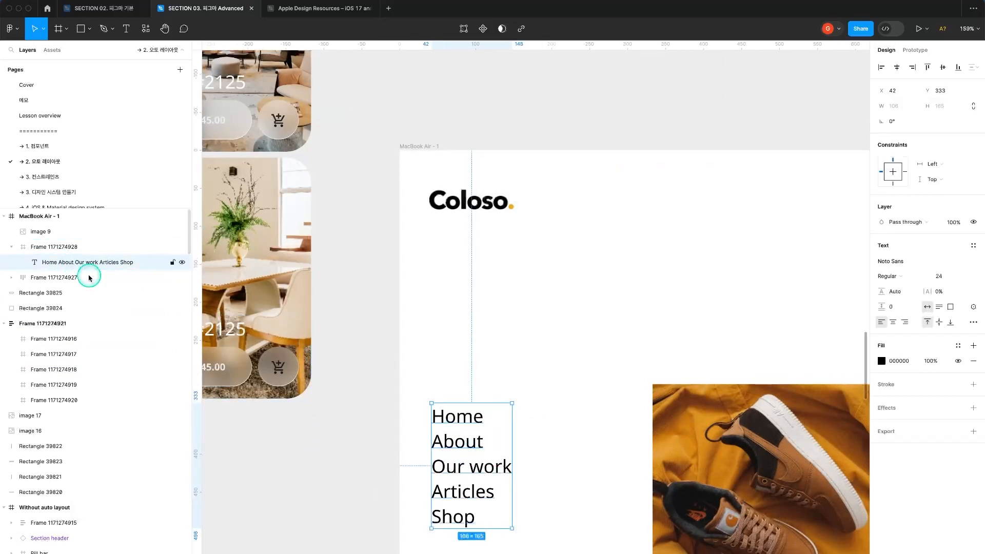
{"action": "double_click", "coordinate": [489, 521]}
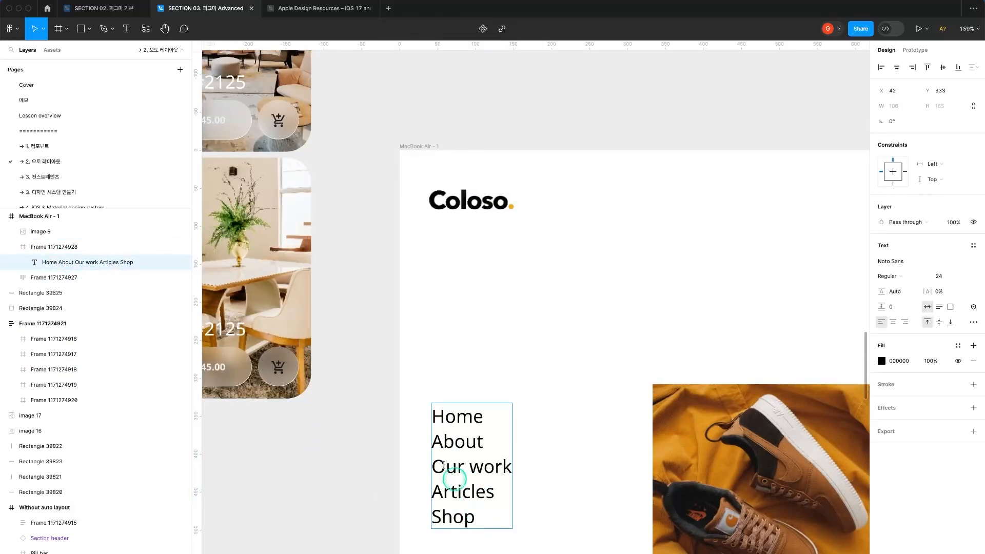
{"action": "key", "text": "Escape"}
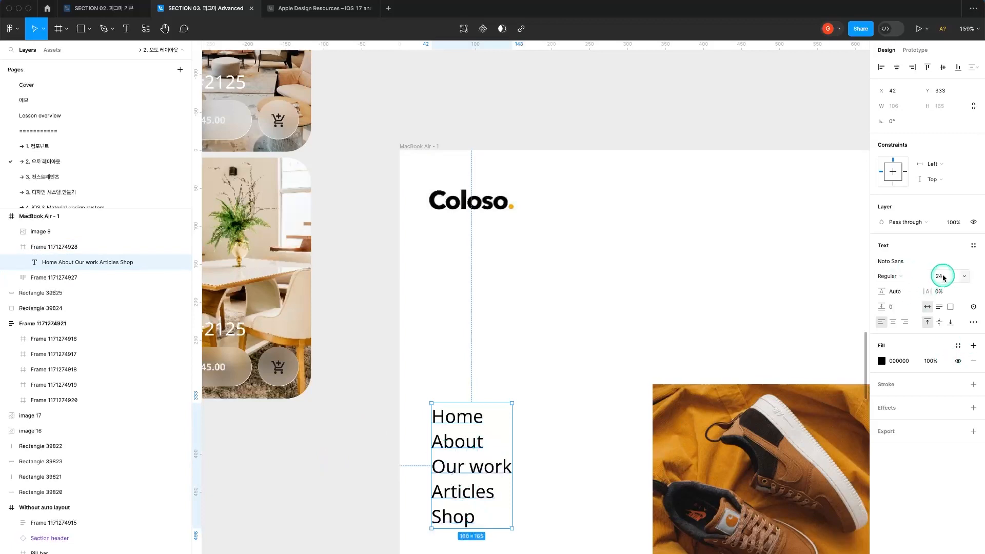
{"action": "type", "text": "16"}
{"action": "key", "text": "Return"}
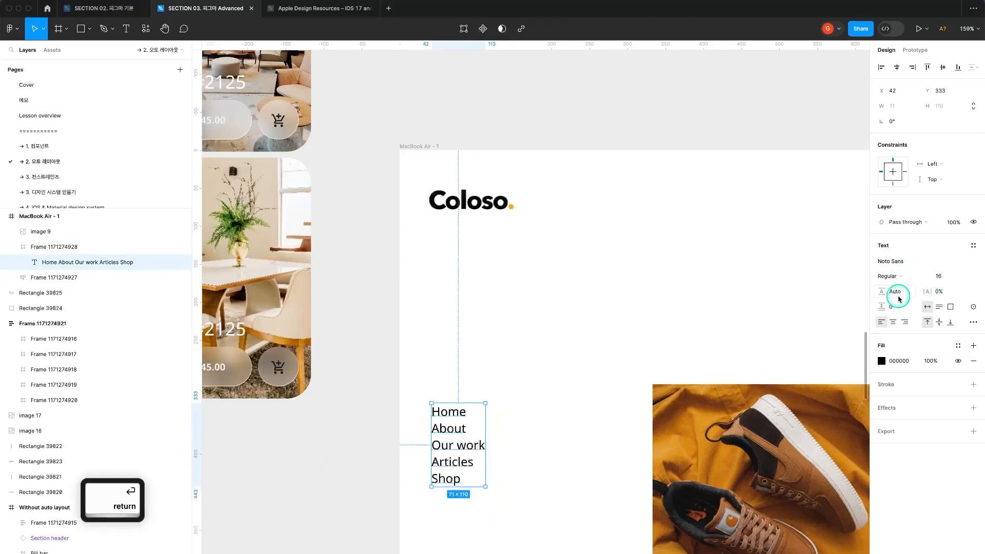
Increase the sidebar menu text's line height to 232.2% and set its font weight to Medium.
{"action": "left_click", "coordinate": [890, 307]}
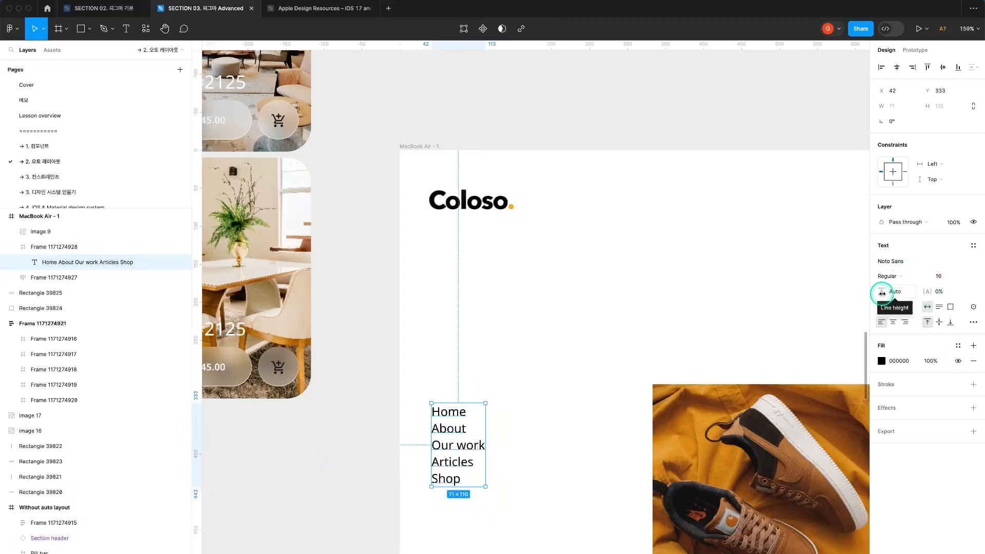
{"action": "left_click_drag", "start_coordinate": [882, 293], "coordinate": [949, 295]}
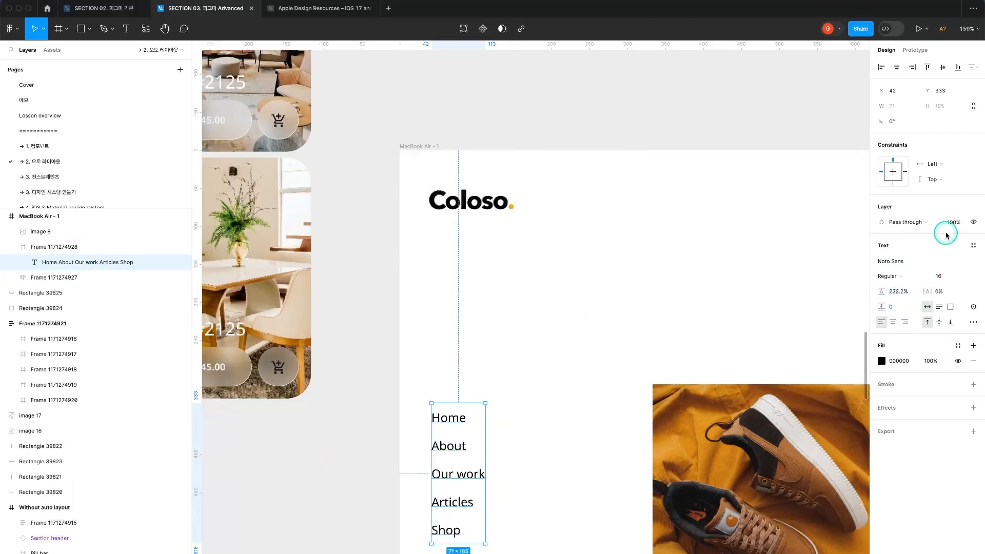
{"action": "left_click", "coordinate": [908, 275]}
{"action": "left_click", "coordinate": [921, 299]}
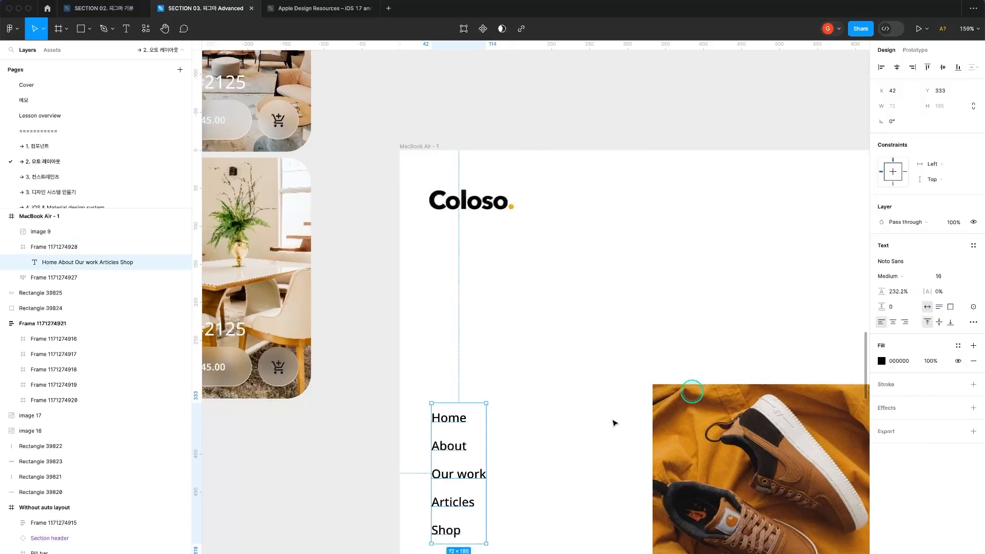
Move the Coloso logo image into the sidebar frame in the layer hierarchy, above the menu text.
{"action": "left_click", "coordinate": [345, 503]}
{"action": "key", "text": "z"}
{"action": "left_click", "coordinate": [371, 496], "text": "alt"}
{"action": "left_click", "coordinate": [371, 497], "text": "alt"}
{"action": "left_click", "coordinate": [415, 454]}
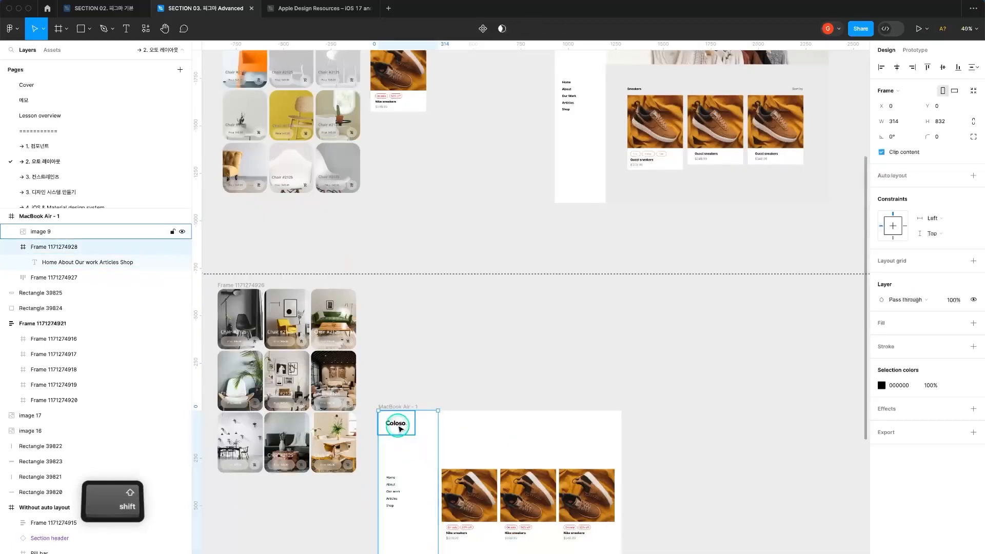
{"action": "left_click", "coordinate": [396, 485]}
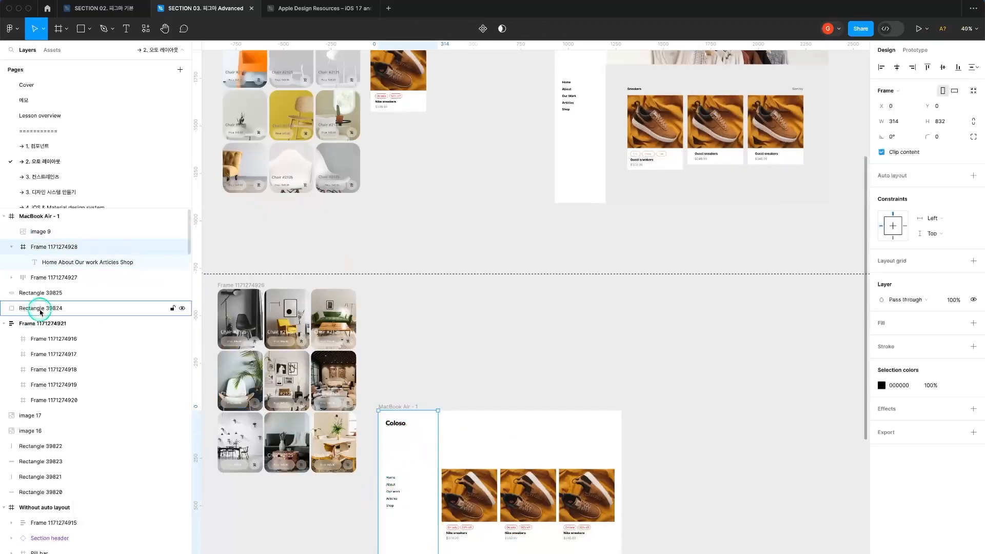
{"action": "left_click", "coordinate": [81, 247]}
{"action": "left_click", "coordinate": [49, 234]}
{"action": "left_click", "coordinate": [54, 256]}
{"action": "left_click", "coordinate": [47, 235], "text": "shift"}
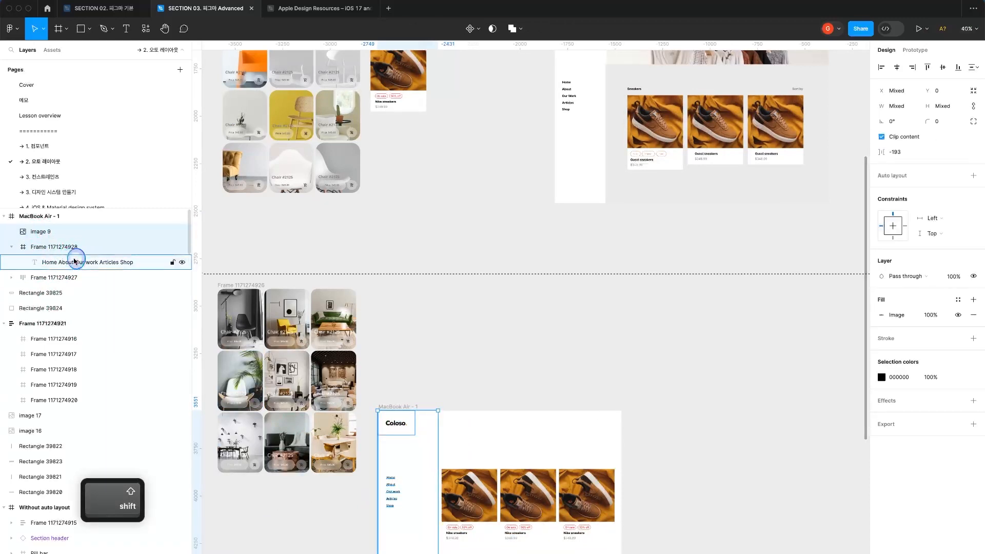
{"action": "left_click", "coordinate": [80, 237]}
{"action": "left_click_drag", "start_coordinate": [80, 237], "coordinate": [71, 254]}
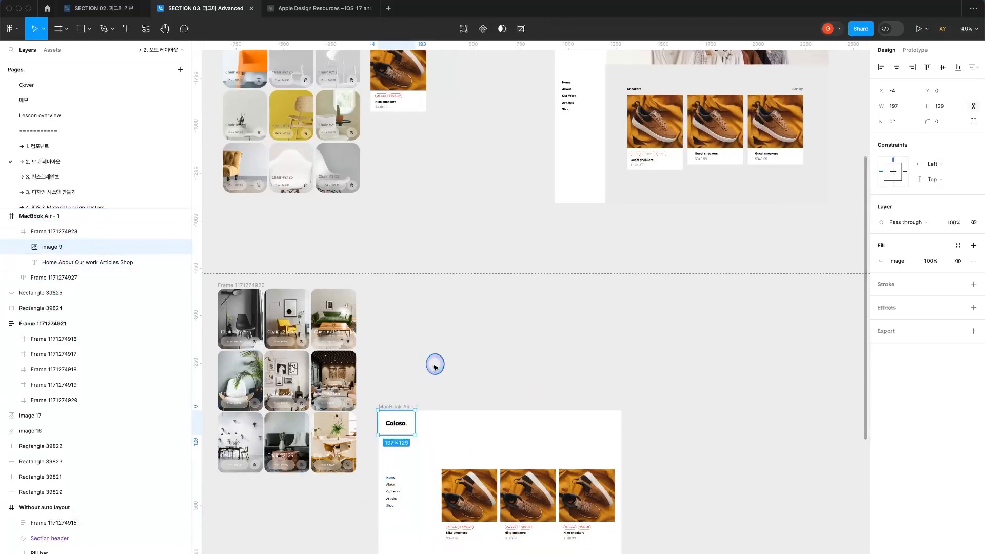
{"action": "left_click", "coordinate": [407, 466]}
{"action": "left_click", "coordinate": [447, 375]}
Draw a banner rectangle of about 965 × 264 beside the sidebar, along the page's upper edge.
{"action": "key", "text": "z"}
{"action": "left_click_drag", "start_coordinate": [372, 358], "coordinate": [622, 553]}
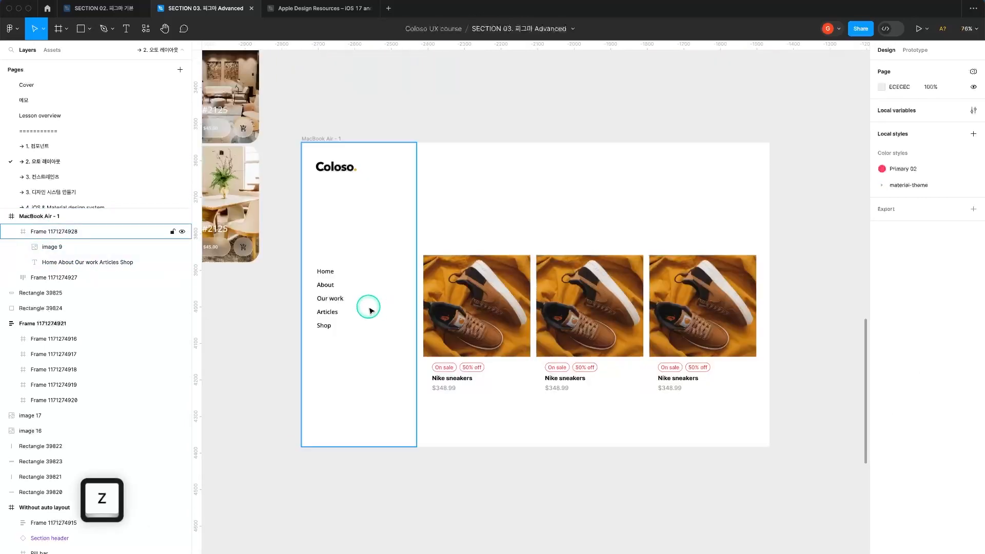
{"action": "left_click", "coordinate": [334, 218]}
{"action": "left_click_drag", "start_coordinate": [502, 143], "coordinate": [441, 236]}
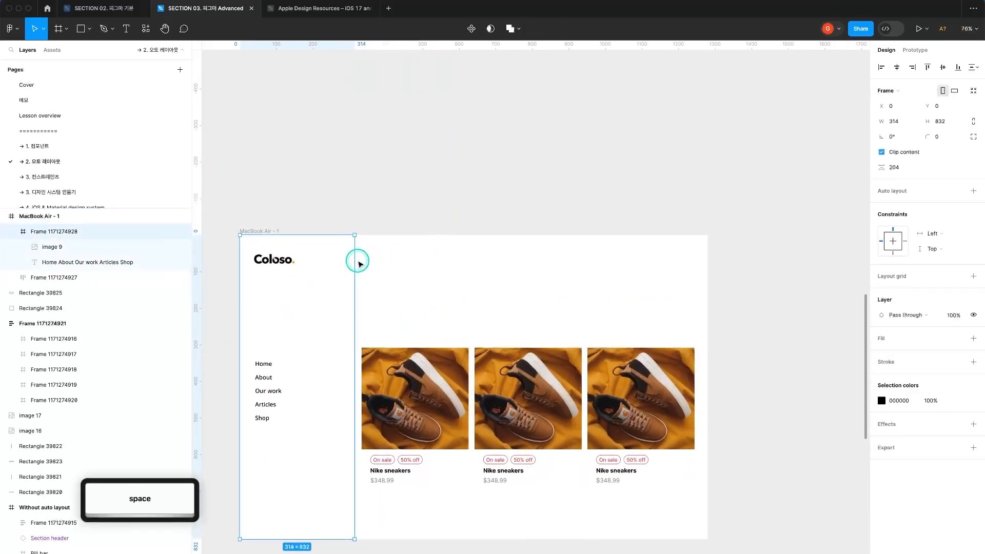
{"action": "key", "text": "r"}
{"action": "mouse_move", "coordinate": [356, 235]}
{"action": "left_mouse_down"}
{"action": "mouse_move", "coordinate": [692, 352]}
{"action": "mouse_move", "coordinate": [707, 331]}
{"action": "left_mouse_up"}
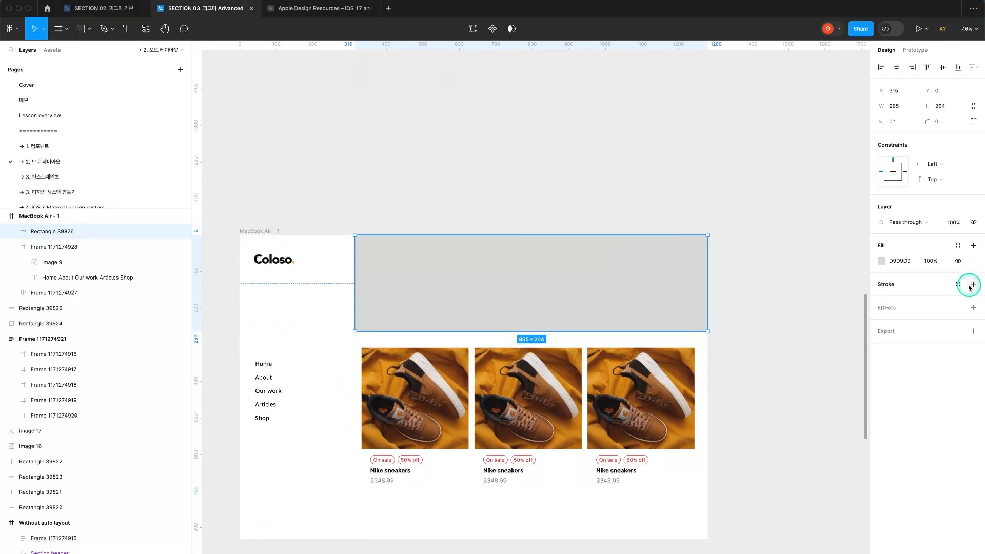
Switch the banner rectangle's fill to an image and run the Unsplash plugin.
{"action": "left_click", "coordinate": [881, 261]}
{"action": "left_click", "coordinate": [790, 282]}
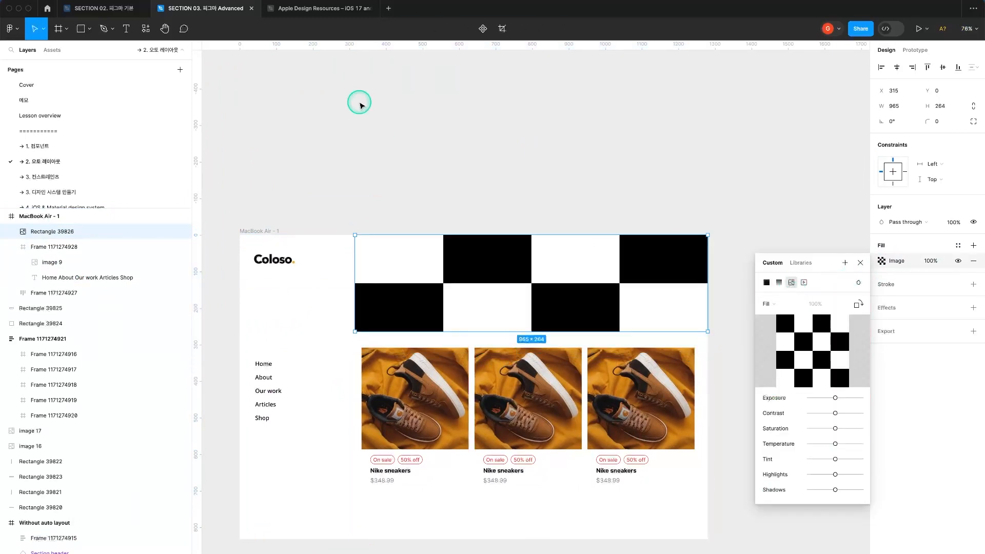
{"action": "left_click", "coordinate": [146, 28]}
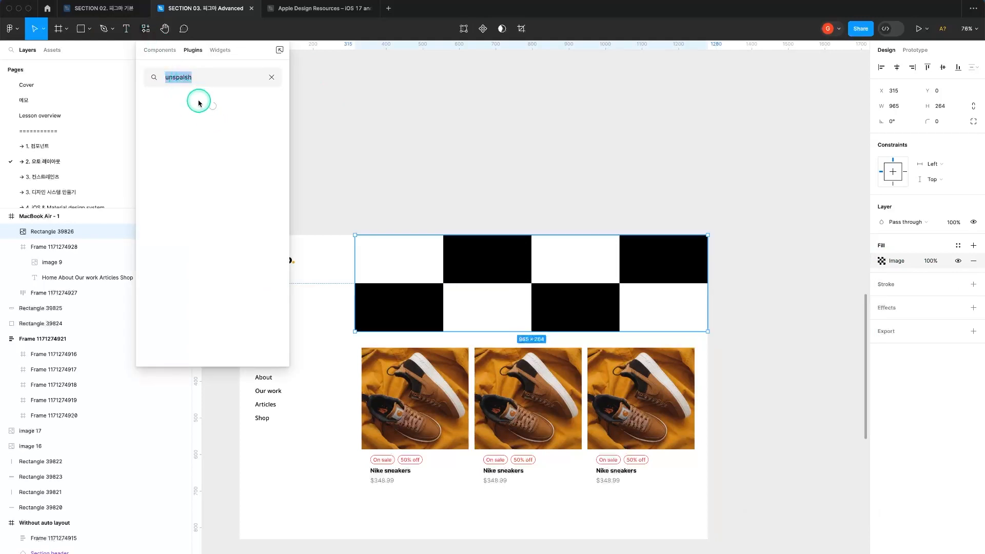
{"action": "left_click", "coordinate": [198, 126]}
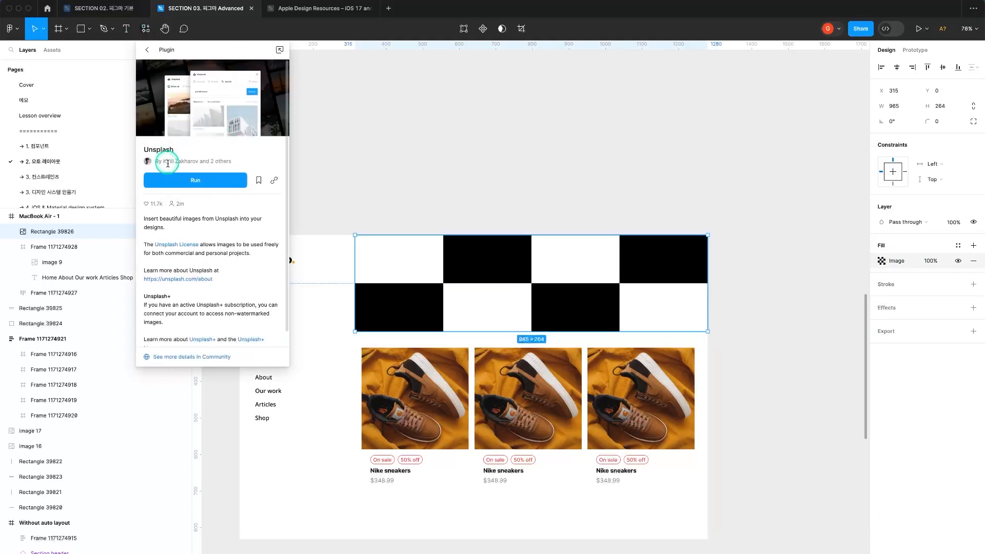
{"action": "left_click", "coordinate": [195, 178]}
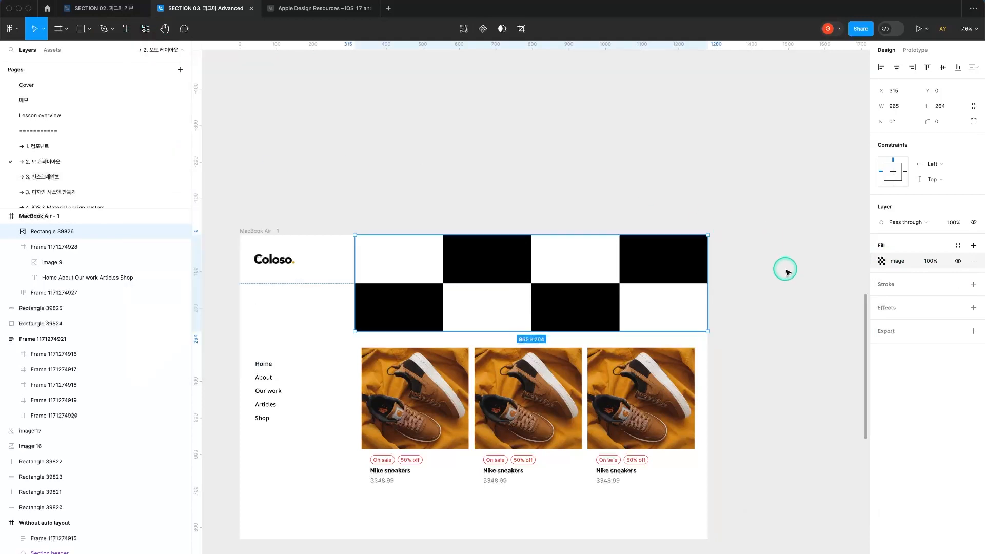
Search Unsplash for nike and fill the banner rectangle with the pastel sneaker photo.
{"action": "type", "text": "niek"}
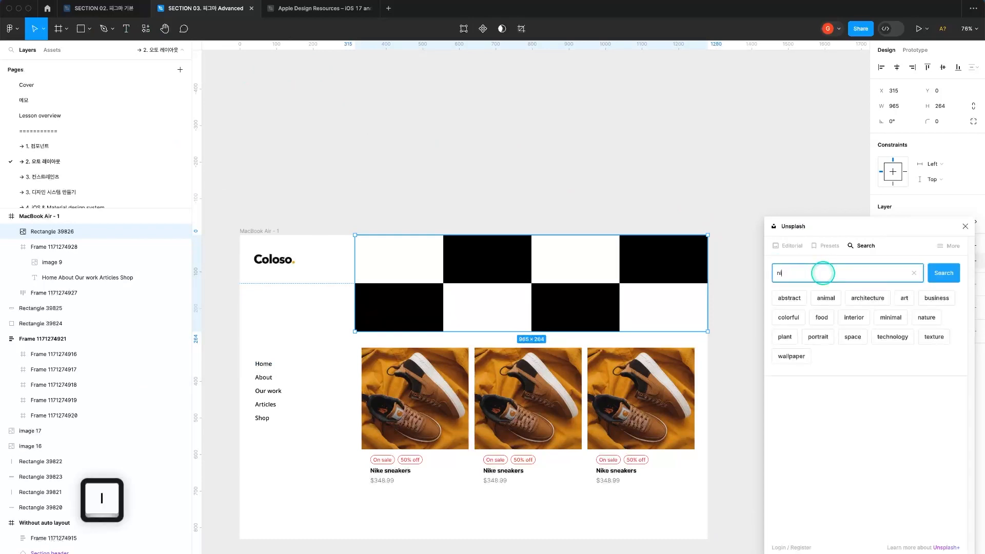
{"action": "key", "text": "Return"}
{"action": "type", "text": "ke"}
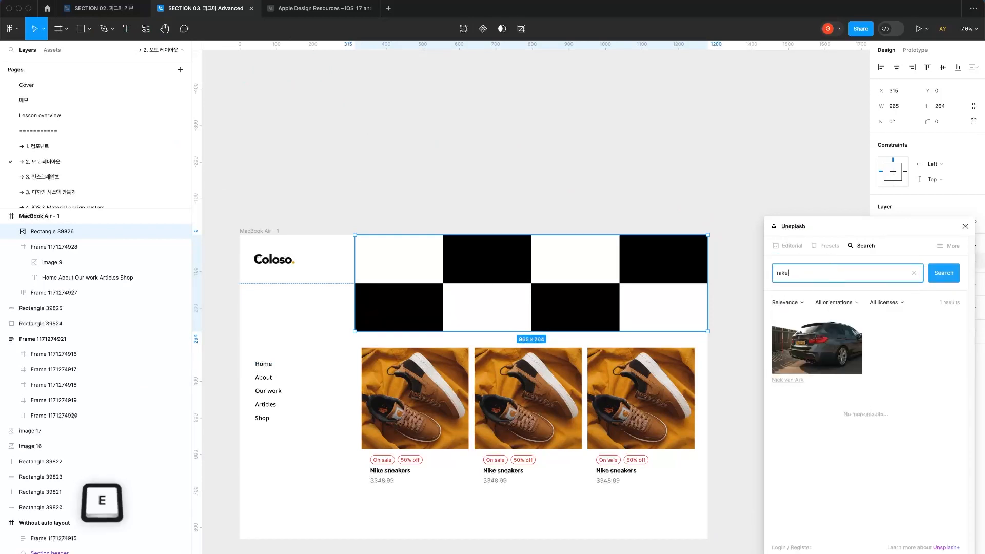
{"action": "key", "text": "Return"}
{"action": "scroll", "coordinate": [888, 315], "scroll_direction": "down", "scroll_amount": 8}
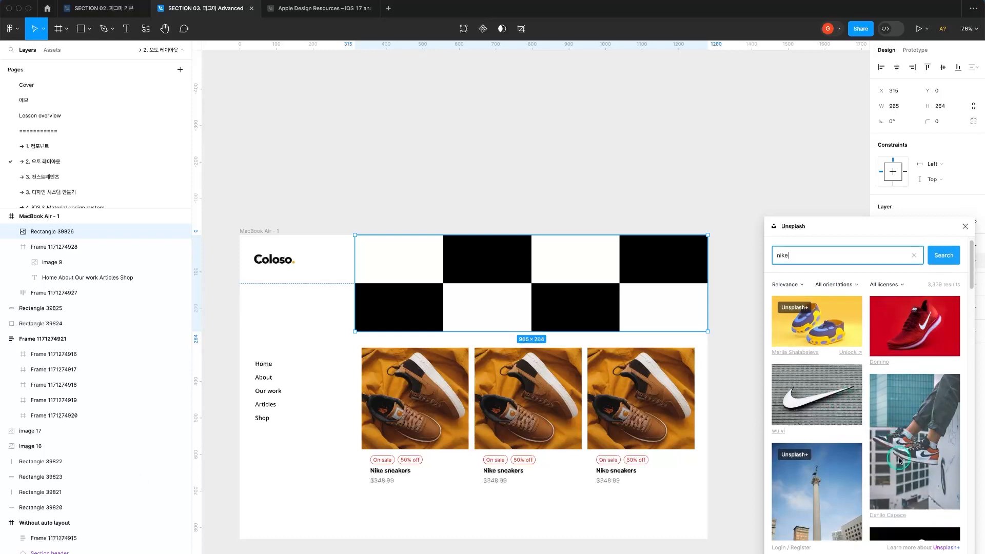
{"action": "scroll", "coordinate": [924, 451], "scroll_direction": "down", "scroll_amount": 5}
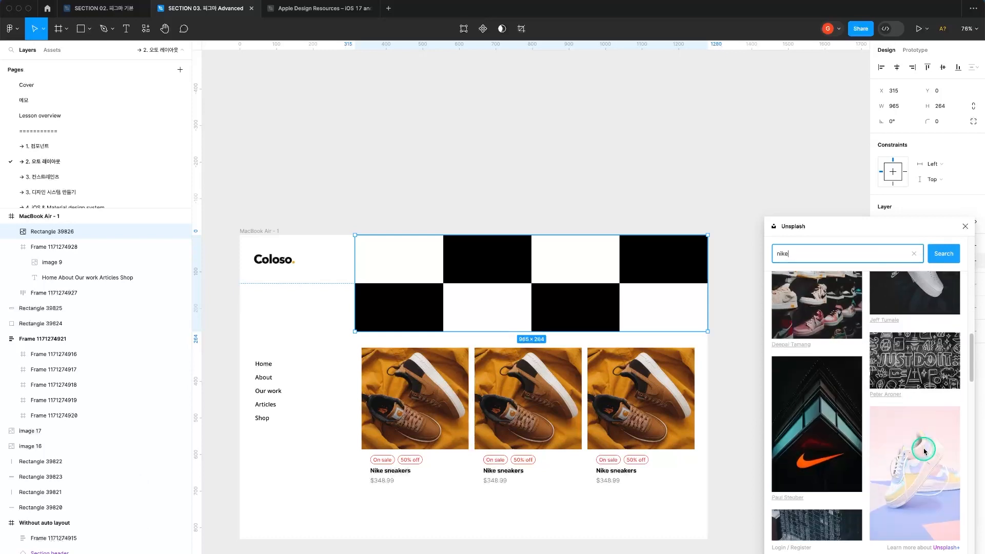
{"action": "scroll", "coordinate": [924, 451], "scroll_direction": "up", "scroll_amount": 3}
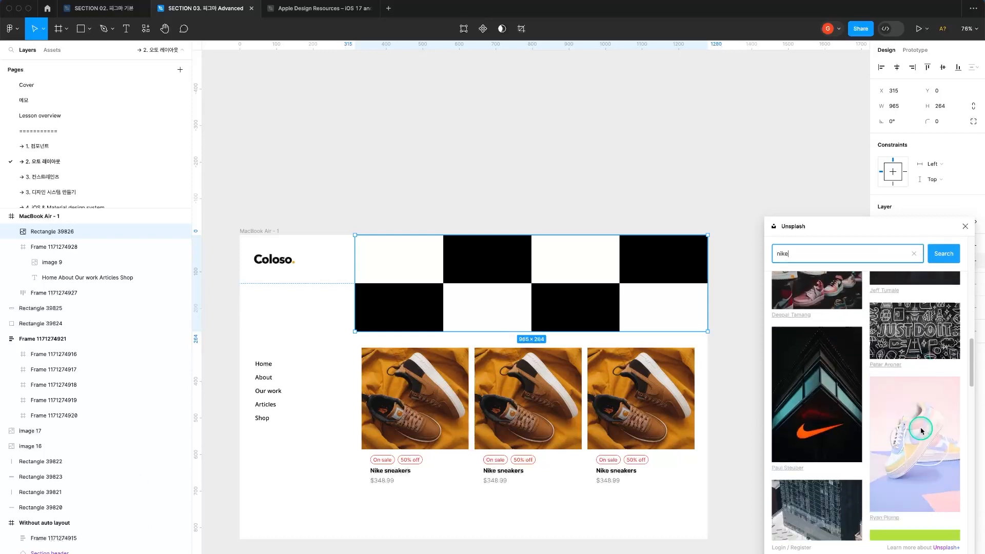
{"action": "scroll", "coordinate": [922, 355], "scroll_direction": "down", "scroll_amount": 5}
{"action": "left_click", "coordinate": [922, 355]}
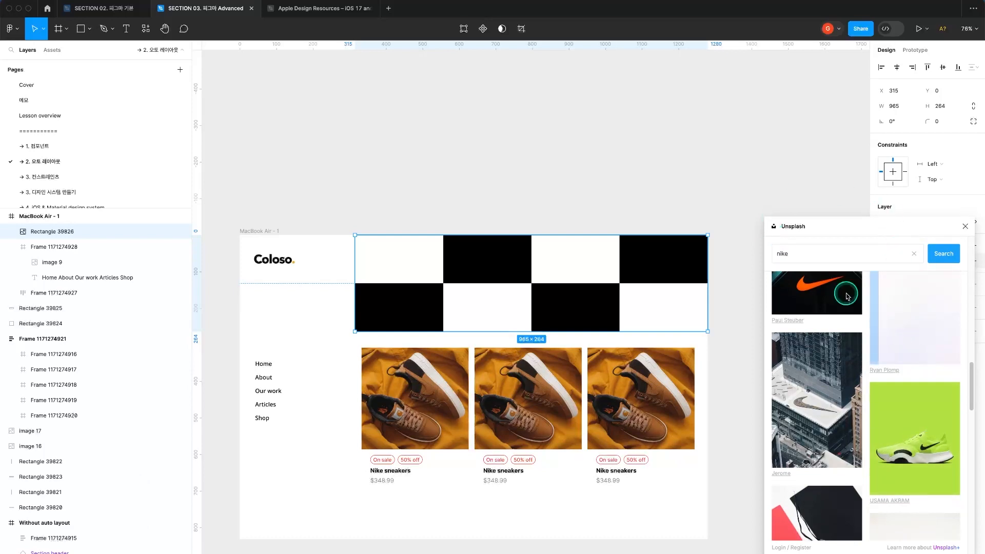
{"action": "scroll", "coordinate": [851, 359], "scroll_direction": "down", "scroll_amount": 3}
Move the sneaker card row down slightly to leave more space below the banner.
{"action": "left_click", "coordinate": [433, 421]}
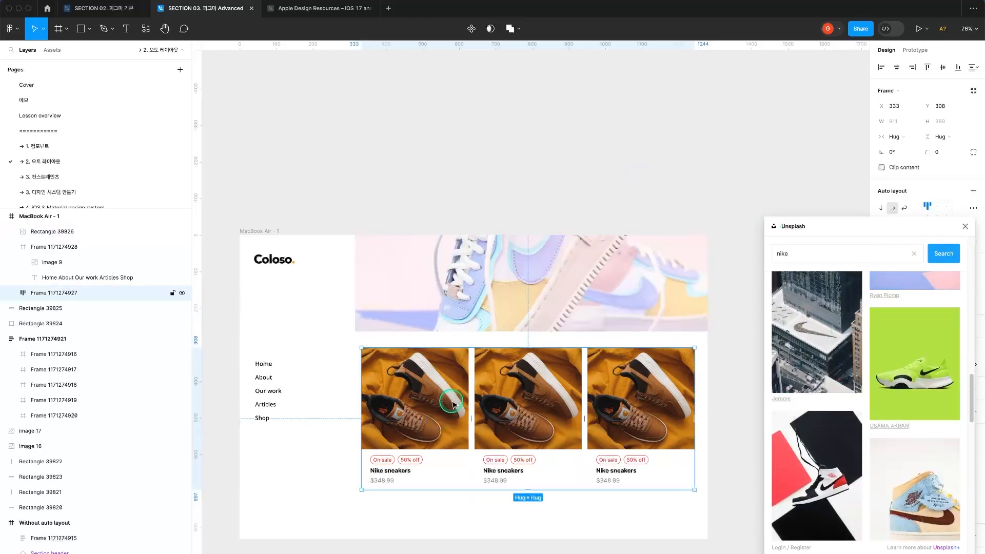
{"action": "left_click_drag", "start_coordinate": [452, 404], "coordinate": [453, 419]}
{"action": "left_click_drag", "start_coordinate": [655, 340], "coordinate": [522, 281]}
Try to draw a frame around the sneaker card row, and undo the accidental banner move.
{"action": "left_click", "coordinate": [231, 284]}
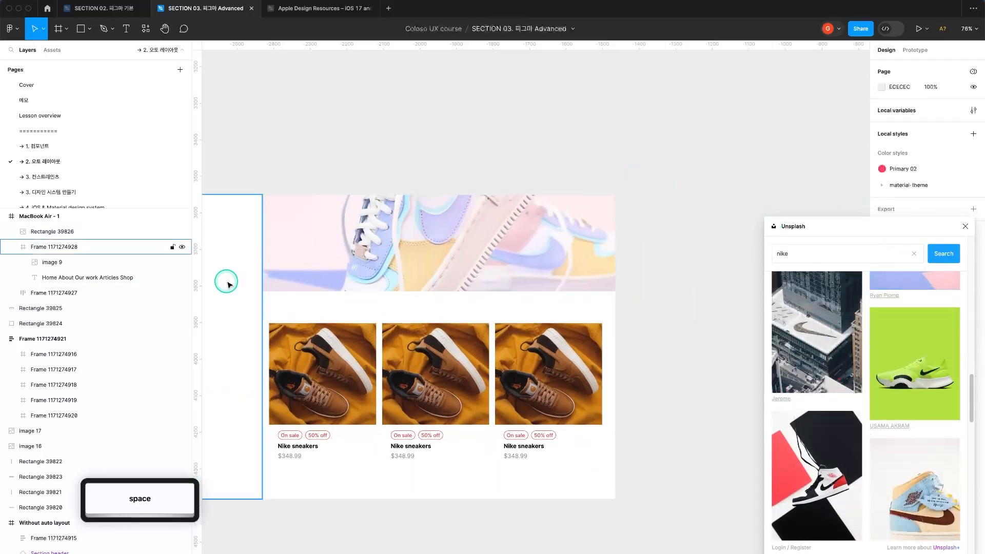
{"action": "key", "text": "a"}
{"action": "left_click_drag", "start_coordinate": [261, 289], "coordinate": [614, 491]}
{"action": "left_click", "coordinate": [392, 282]}
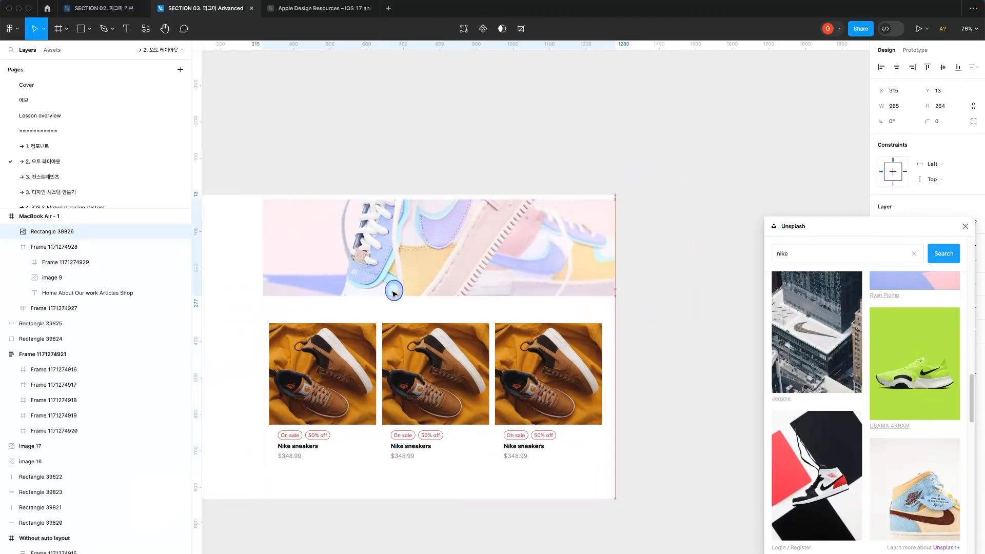
{"action": "key", "text": "super+z"}
{"action": "key", "text": "super+z"}
{"action": "key", "text": "super+z"}
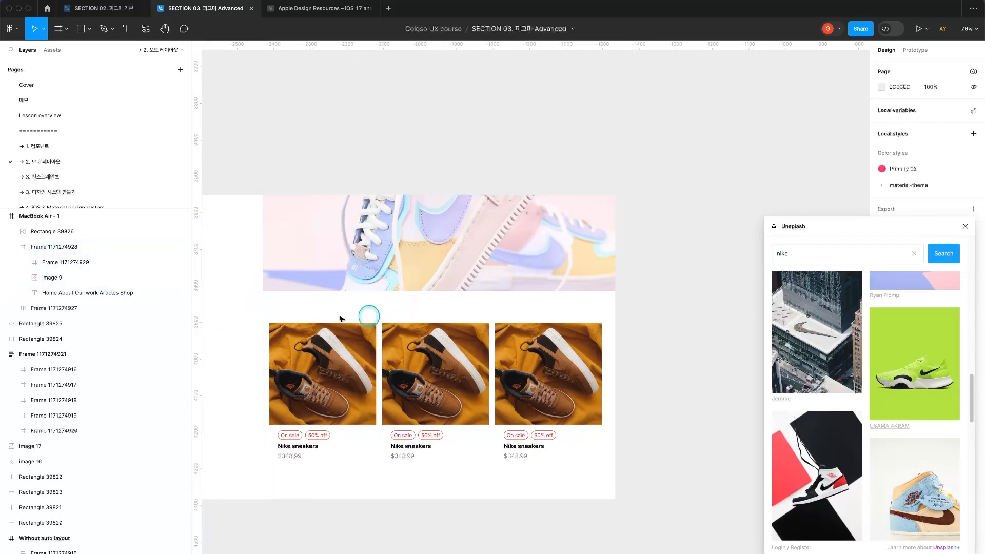
Draw a frame around the sneaker card row and extend it to 964 × 568, flush with the banner's lower edge.
{"action": "left_click", "coordinate": [614, 353]}
{"action": "key", "text": "a"}
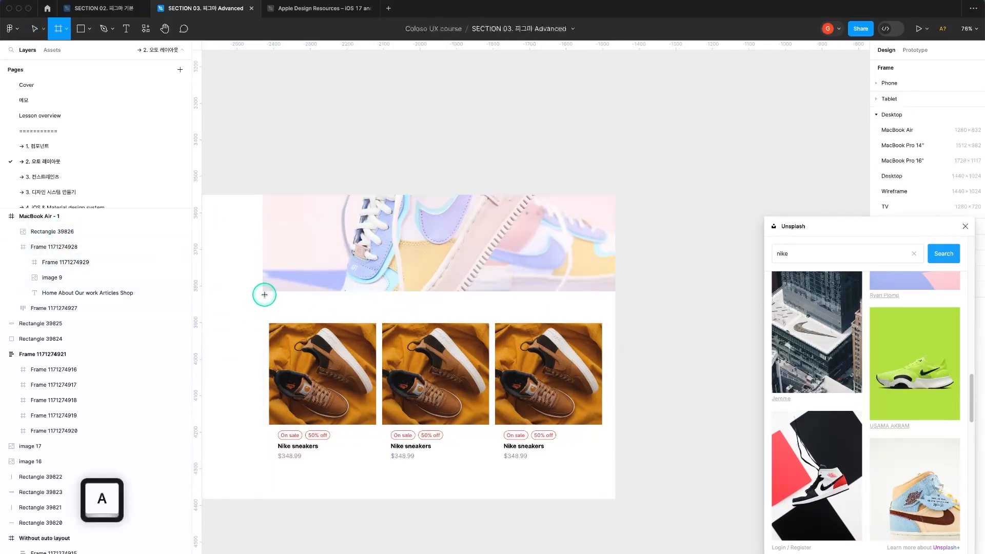
{"action": "left_click_drag", "start_coordinate": [262, 293], "coordinate": [617, 500]}
{"action": "left_click", "coordinate": [171, 251], "text": "shift"}
{"action": "left_click", "coordinate": [64, 231]}
{"action": "left_click", "coordinate": [317, 314]}
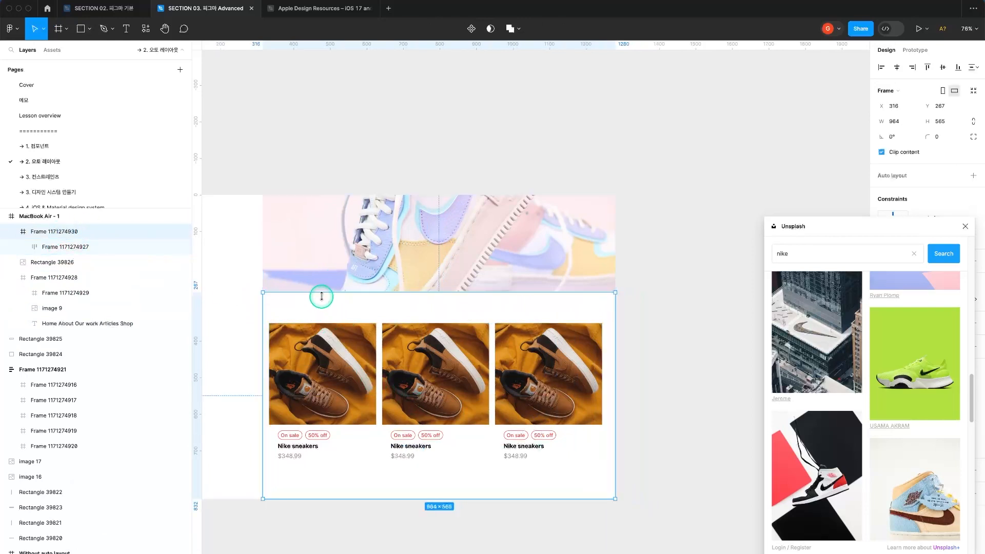
{"action": "left_click_drag", "start_coordinate": [321, 291], "coordinate": [322, 291]}
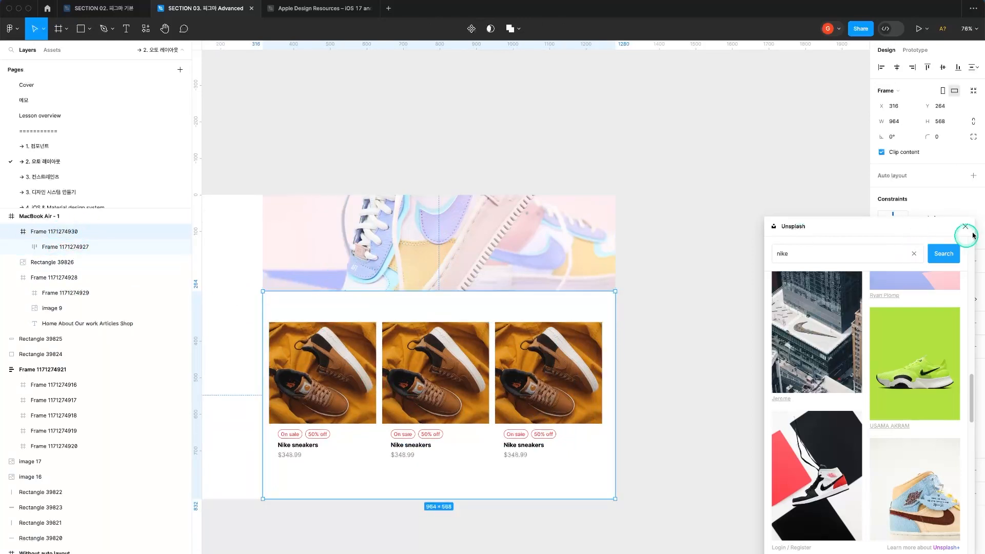
Close the Unsplash plugin and give the frame around the sneaker cards an F2F2F2 fill.
{"action": "left_click", "coordinate": [966, 226]}
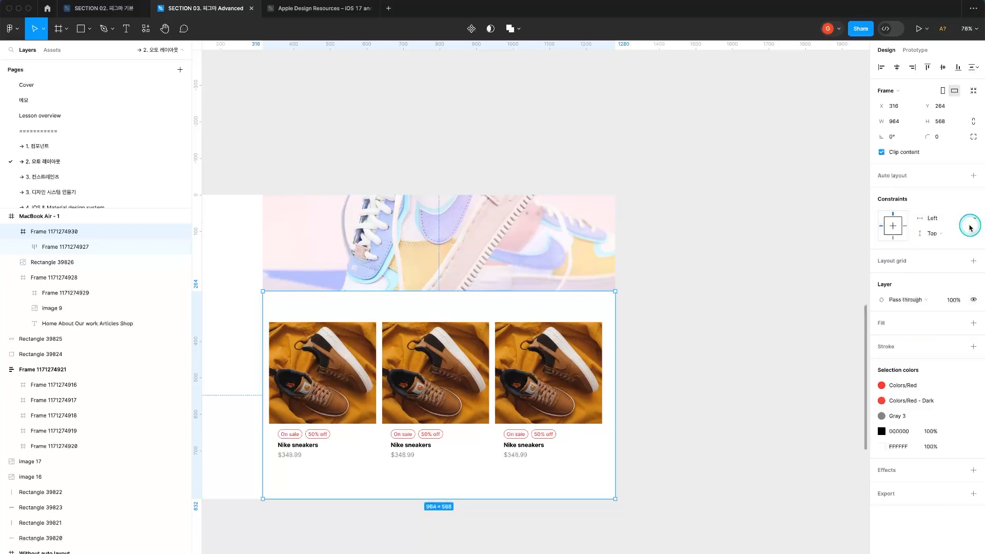
{"action": "left_click", "coordinate": [975, 324]}
{"action": "type", "text": "F2F2F2"}
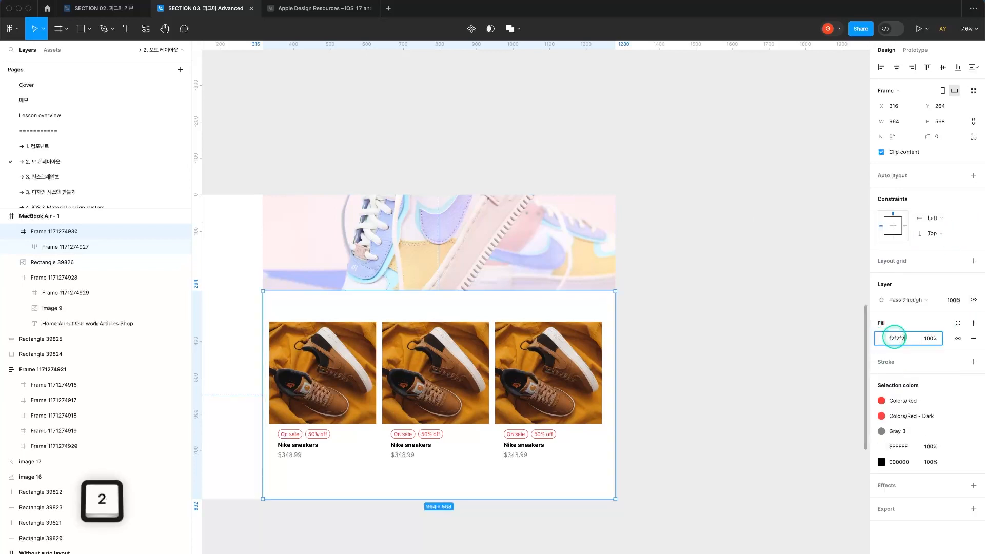
{"action": "key", "text": "Return"}
{"action": "left_click", "coordinate": [749, 409]}
Add auto layout to the grey sneaker section frame and stretch it to a fixed 964 × 568.
{"action": "scroll", "coordinate": [666, 390], "scroll_direction": "left", "scroll_amount": 3}
{"action": "left_click", "coordinate": [446, 385]}
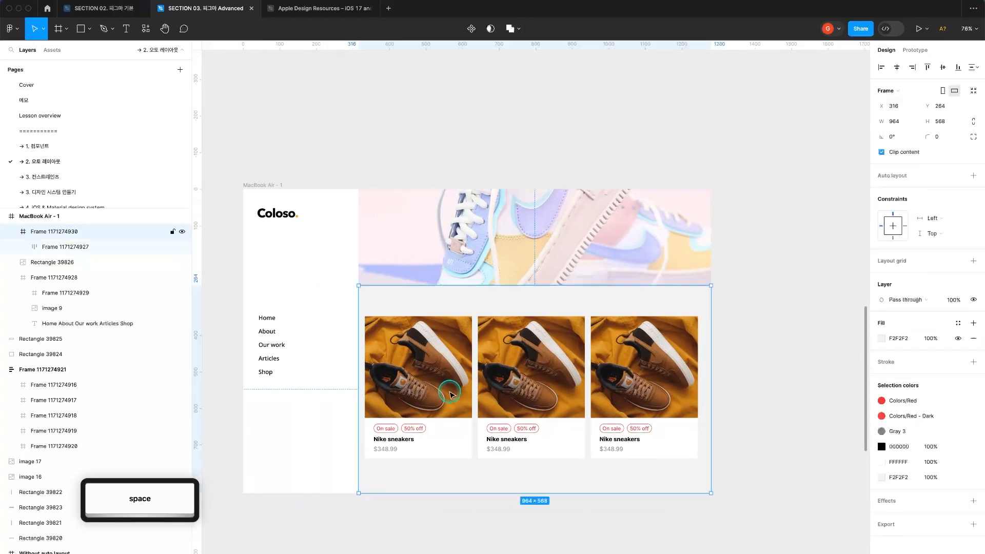
{"action": "double_click", "coordinate": [446, 377]}
{"action": "left_click", "coordinate": [824, 402]}
{"action": "left_click", "coordinate": [409, 361]}
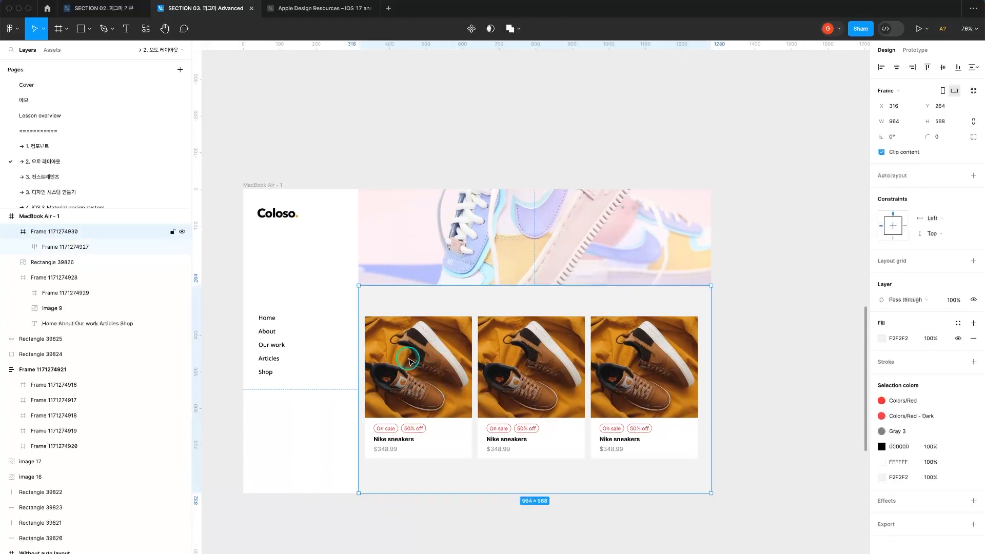
{"action": "left_click", "coordinate": [973, 176]}
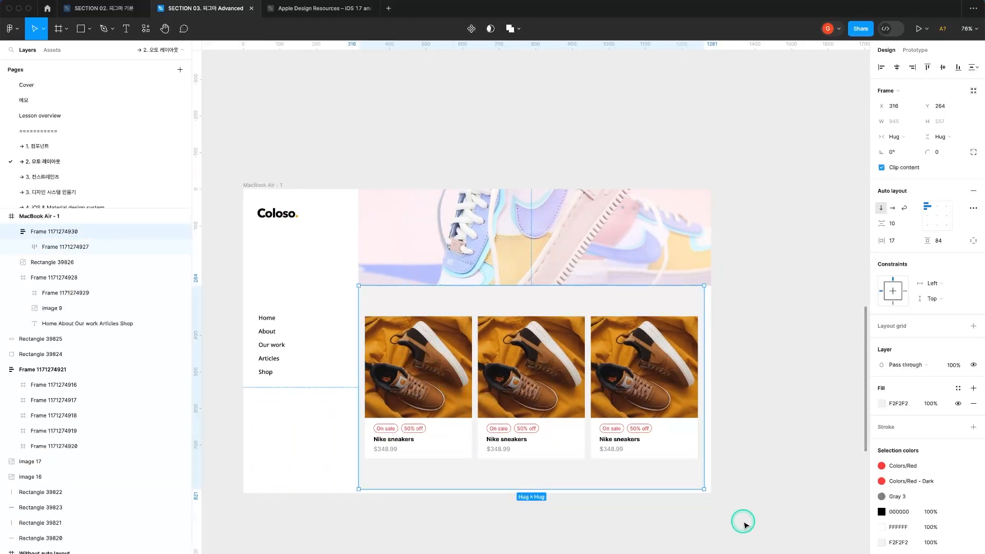
{"action": "left_click_drag", "start_coordinate": [704, 488], "coordinate": [711, 493]}
{"action": "left_click", "coordinate": [758, 536]}
Set the sneaker section frame's horizontal padding to 32.
{"action": "left_click", "coordinate": [585, 400]}
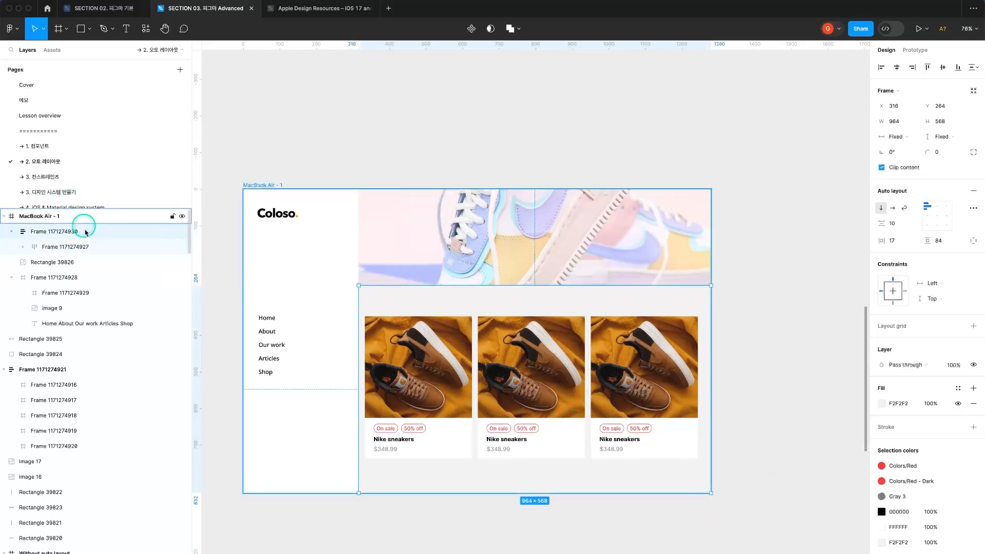
{"action": "type", "text": "12"}
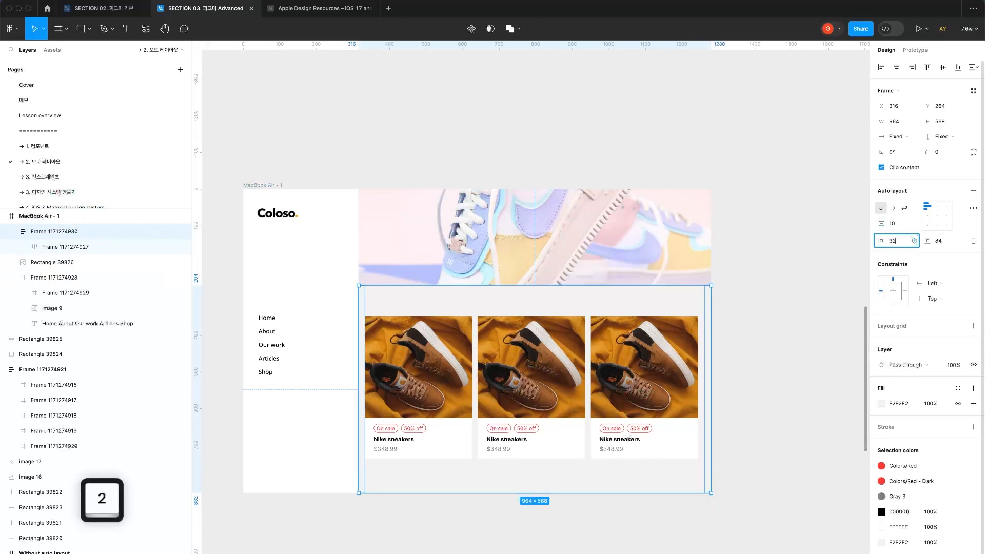
{"action": "key", "text": "Return"}
{"action": "left_click", "coordinate": [791, 356]}
Add the text "Feature items" above the sneaker card row inside the grey section frame.
{"action": "key", "text": "t"}
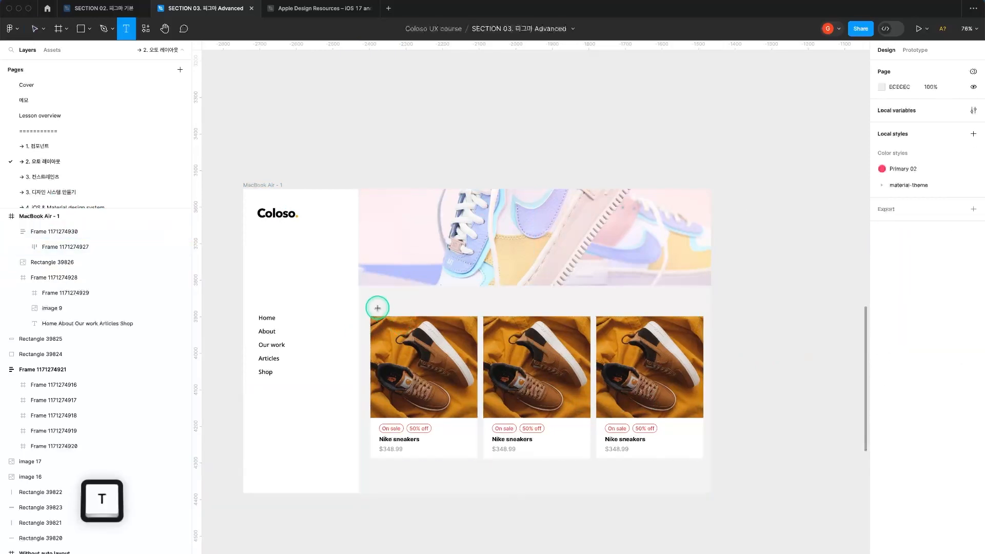
{"action": "left_click", "coordinate": [374, 300]}
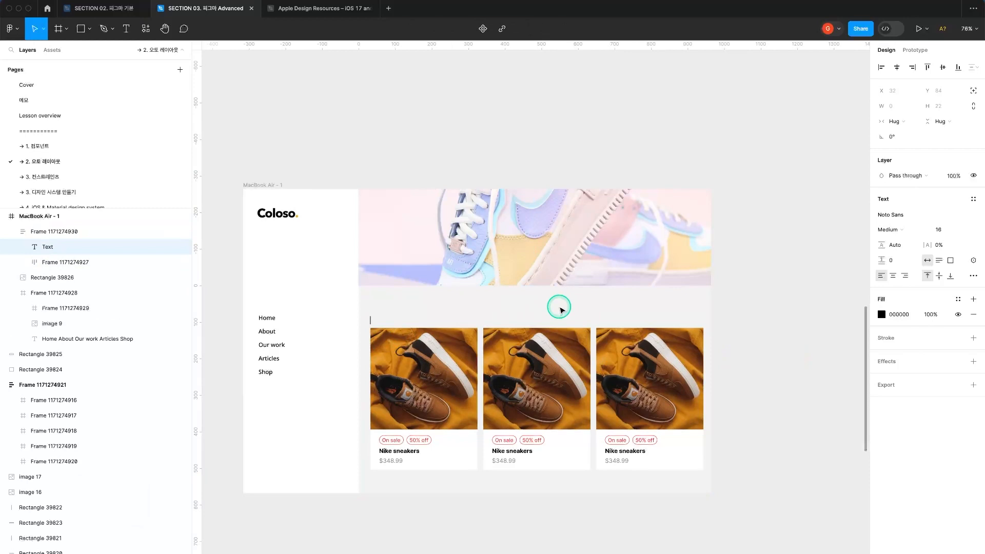
{"action": "type", "text": "Fe"}
{"action": "type", "text": "ature it"}
{"action": "type", "text": "esm"}
{"action": "key", "text": "BackSpace"}
{"action": "key", "text": "BackSpace"}
{"action": "type", "text": "ms"}
{"action": "key", "text": "Escape"}
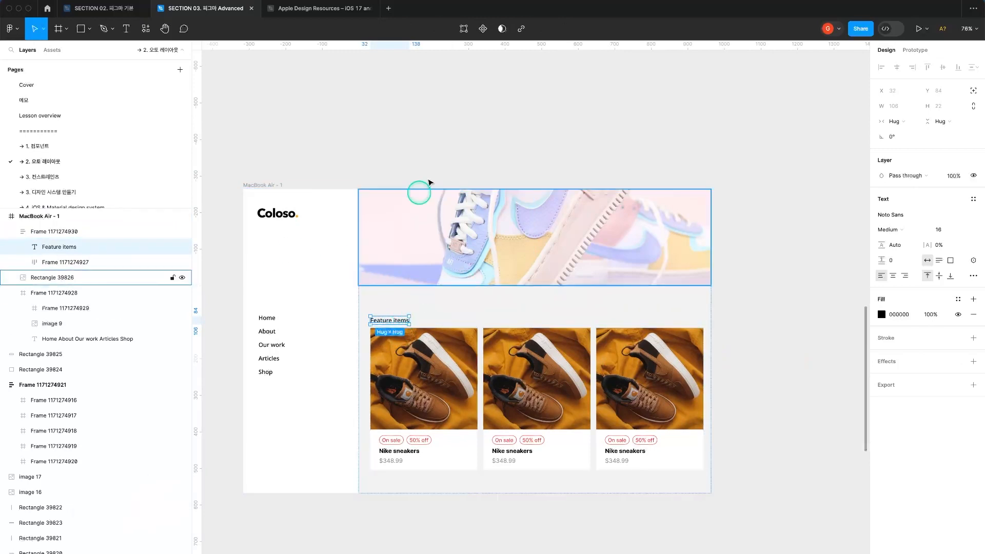
Add a second text reading "View all" to the grey sneaker section frame.
{"action": "left_click", "coordinate": [272, 114]}
{"action": "key", "text": "t"}
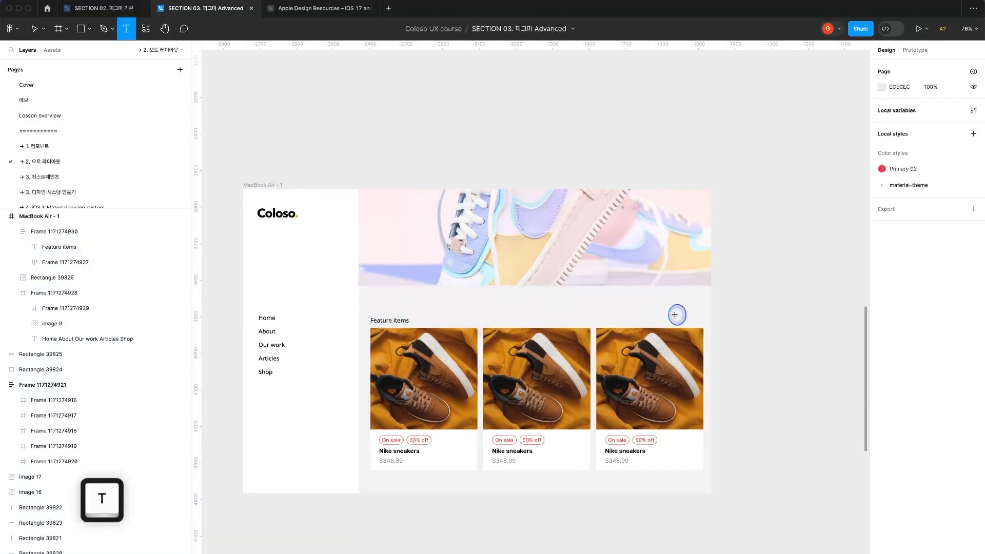
{"action": "left_click", "coordinate": [675, 314]}
{"action": "type", "text": "View all"}
{"action": "key", "text": "Escape"}
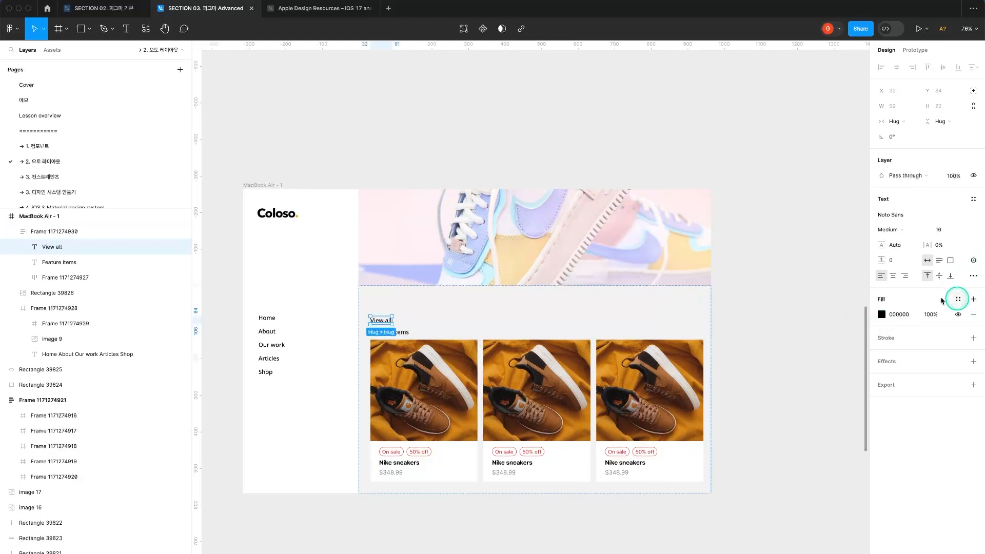
Wrap the View all text in its own frame and give that frame a black 1 px stroke.
{"action": "right_click", "coordinate": [49, 247]}
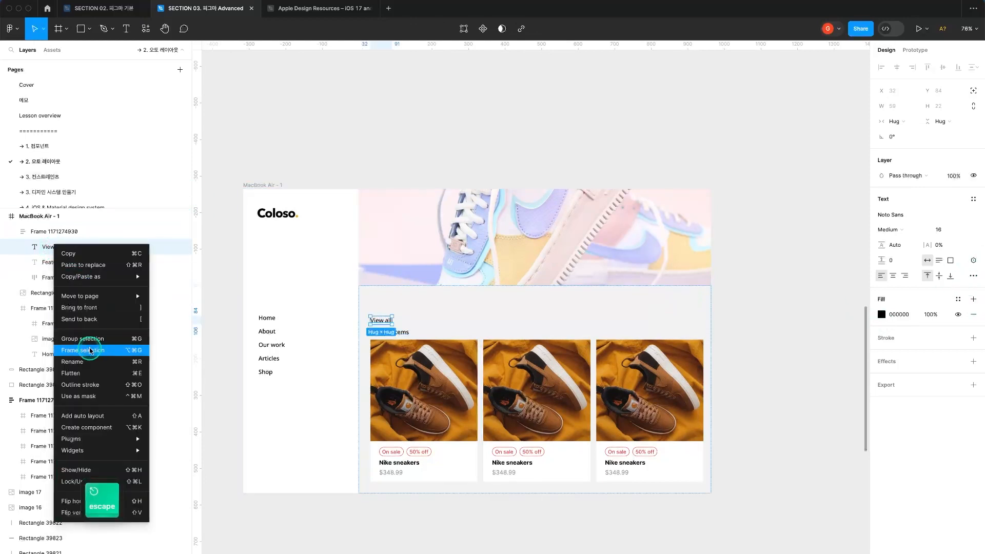
{"action": "left_click", "coordinate": [121, 349]}
{"action": "left_click", "coordinate": [974, 299]}
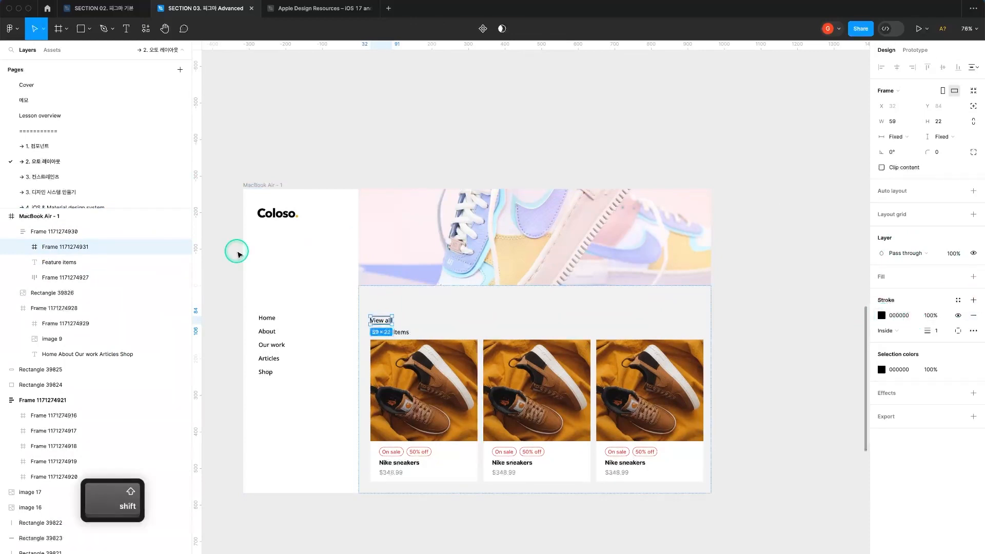
Add auto layout to the View all frame with horizontal and vertical padding of 8.
{"action": "key", "text": "shift+a"}
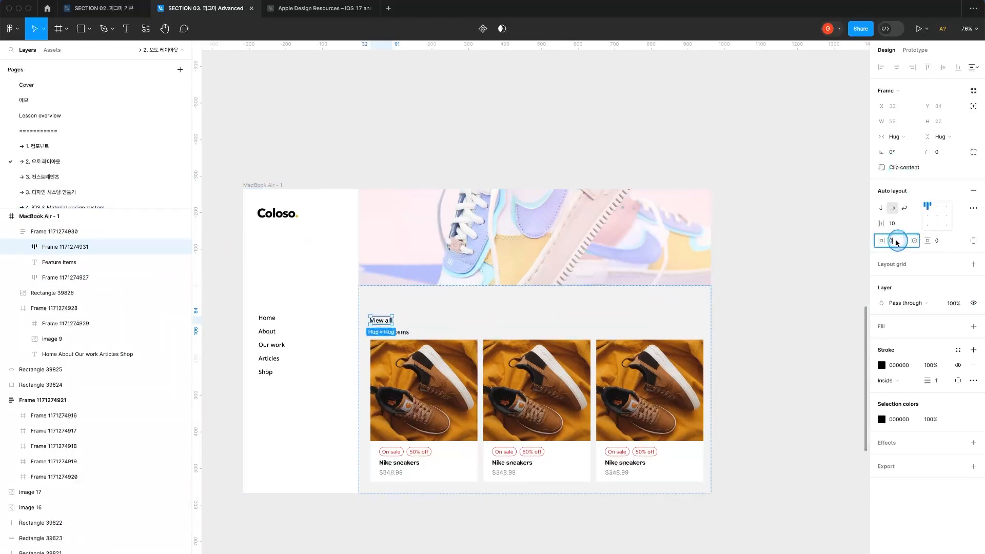
{"action": "type", "text": "8"}
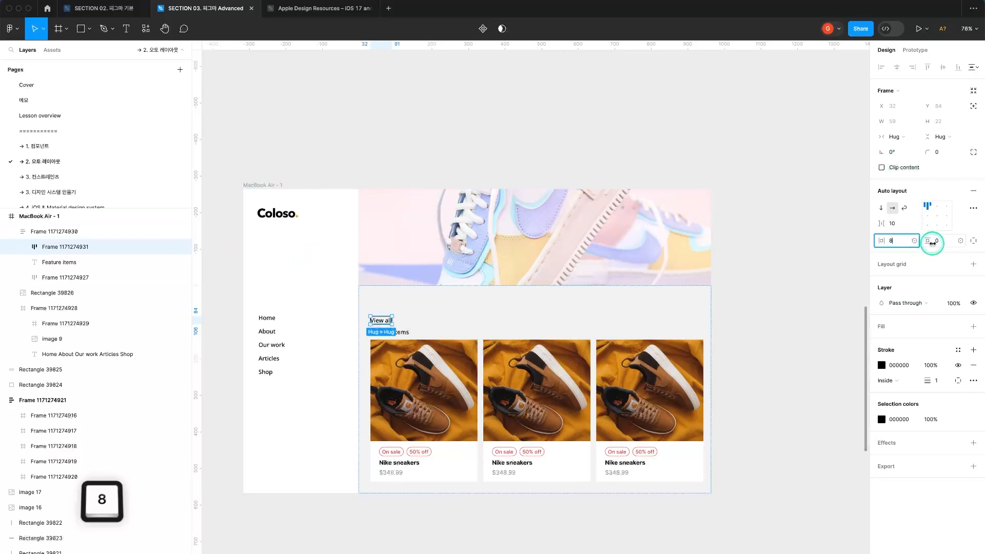
{"action": "left_click", "coordinate": [940, 241]}
{"action": "type", "text": "8"}
{"action": "key", "text": "Return"}
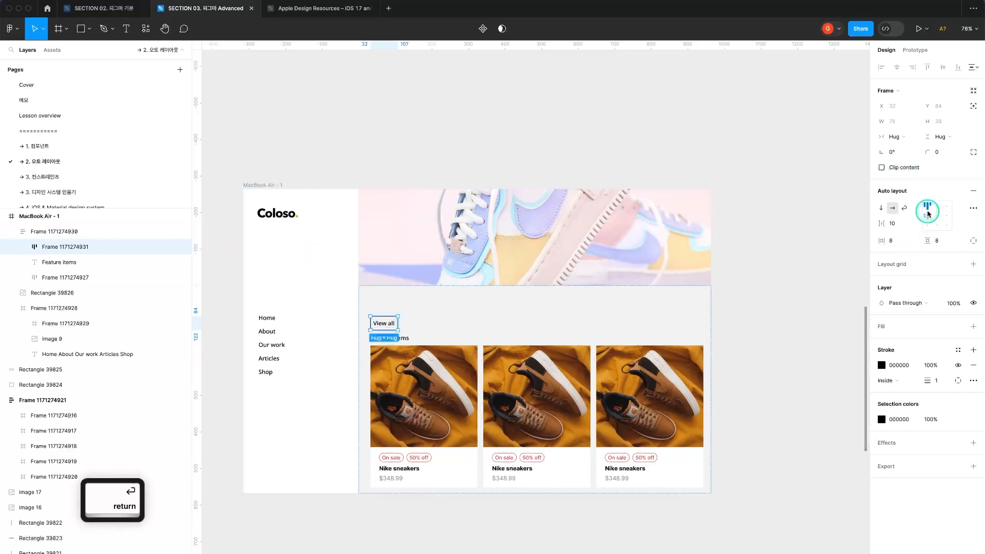
Round the View all frame's corners to 60 and set its horizontal padding to 16.
{"action": "left_click_drag", "start_coordinate": [928, 155], "coordinate": [83, 158]}
{"action": "left_click_drag", "start_coordinate": [929, 152], "coordinate": [928, 153]}
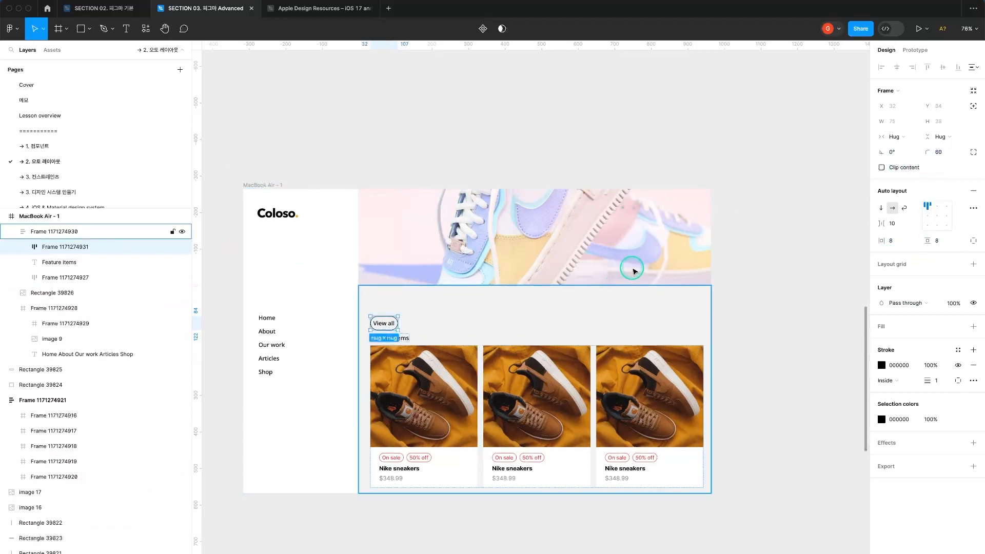
{"action": "type", "text": "6"}
{"action": "key", "text": "Return"}
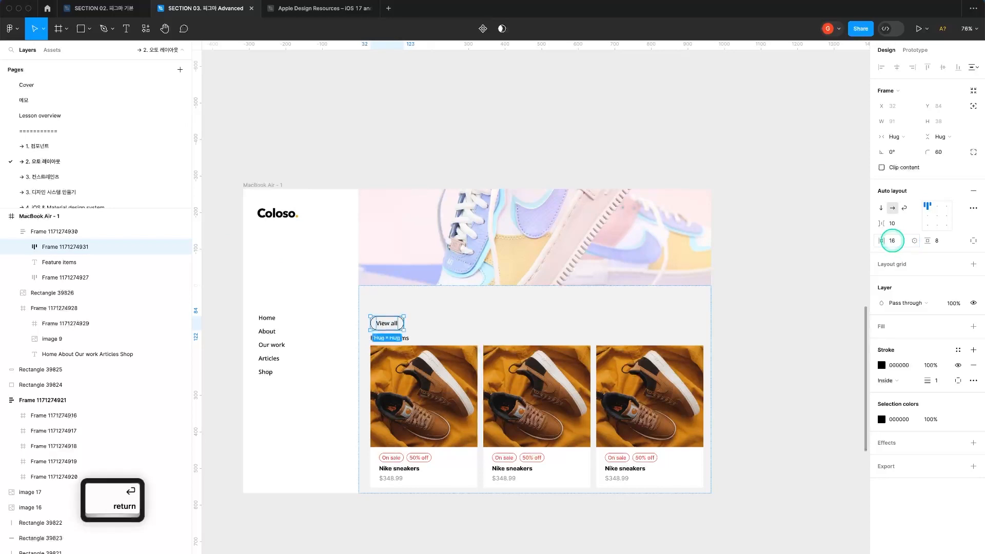
Combine the View all button and Feature items text in a horizontal auto layout frame, aligned left and vertically centred.
{"action": "left_click", "coordinate": [56, 262], "text": "shift"}
{"action": "key", "text": "shift+a"}
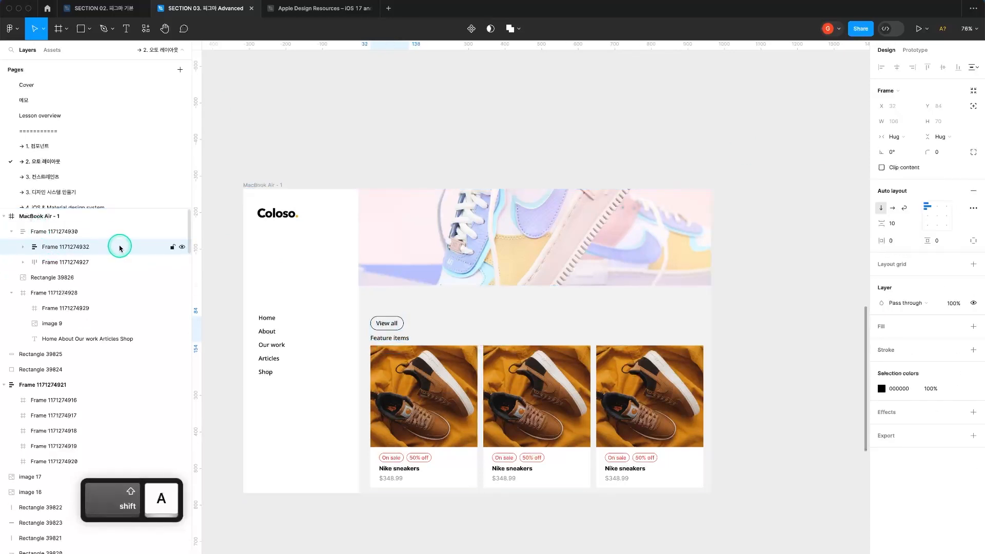
{"action": "left_click", "coordinate": [892, 208]}
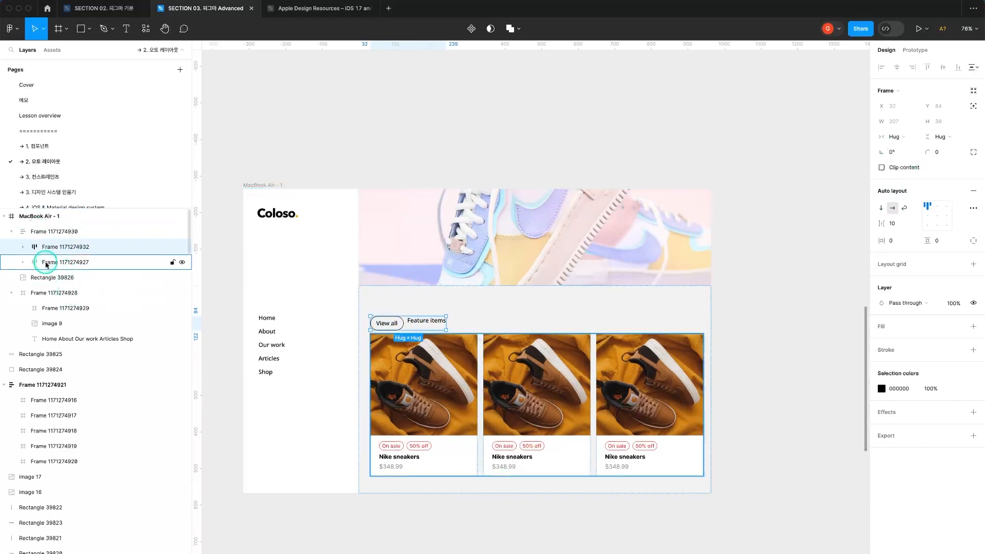
{"action": "left_click", "coordinate": [927, 215]}
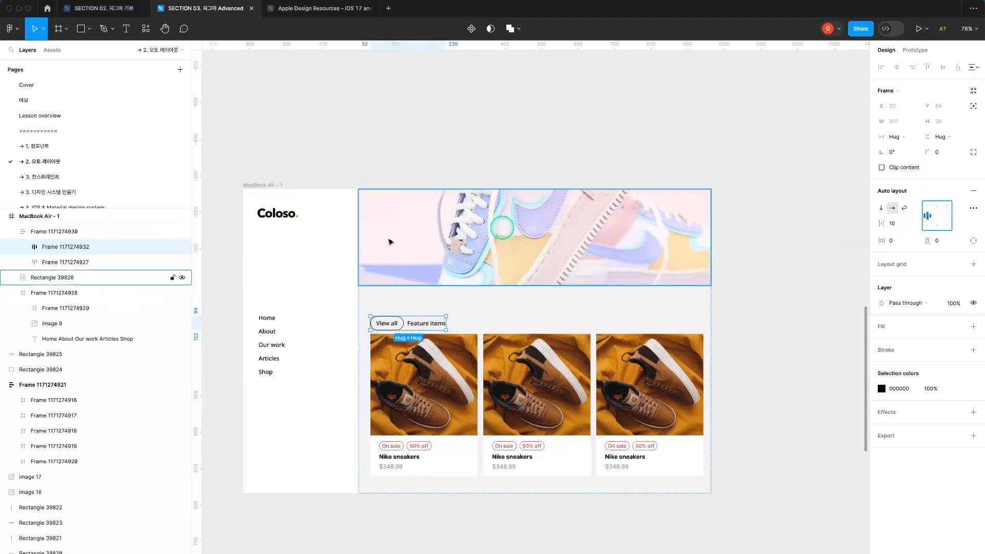
Reorder the header row so the Feature items text comes before the View all button.
{"action": "left_click", "coordinate": [22, 246]}
{"action": "left_click", "coordinate": [110, 266]}
{"action": "left_click_drag", "start_coordinate": [88, 264], "coordinate": [97, 283]}
Stretch the header row to the card row's width and widen the Feature items text to about 809, pushing View all to the right end.
{"action": "left_click", "coordinate": [85, 248]}
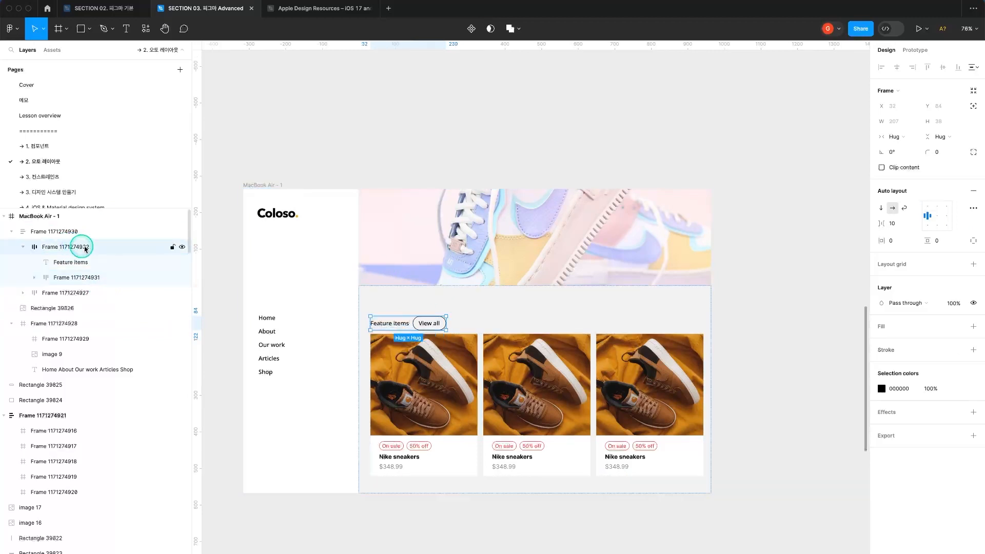
{"action": "left_click_drag", "start_coordinate": [446, 323], "coordinate": [697, 321]}
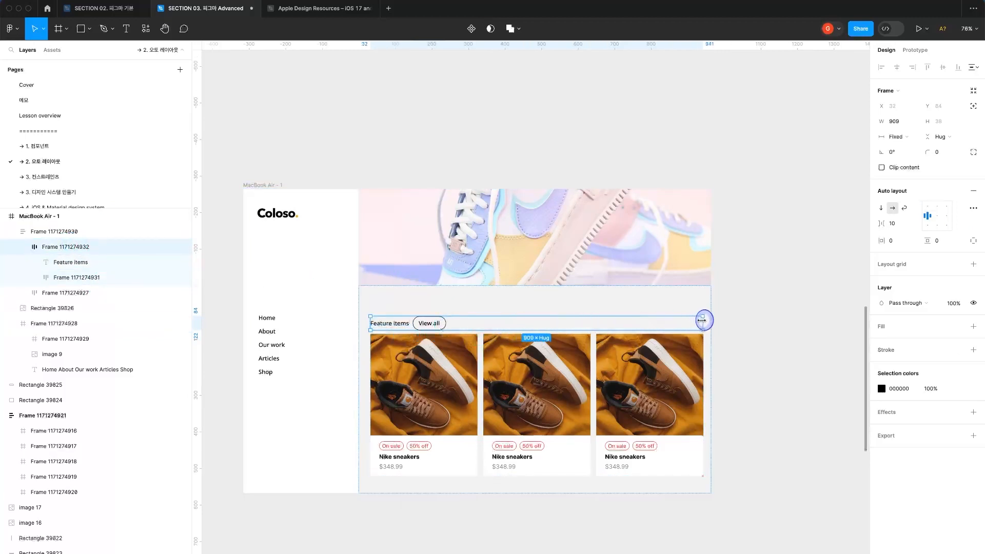
{"action": "left_click", "coordinate": [77, 262]}
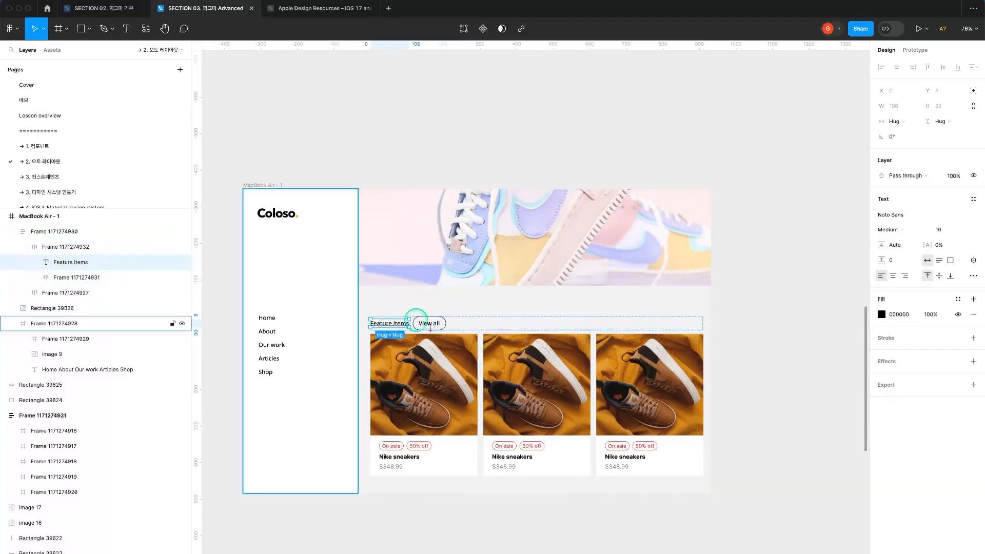
{"action": "left_click_drag", "start_coordinate": [410, 323], "coordinate": [667, 324]}
Set the Feature items heading's font size to 24.
{"action": "left_click", "coordinate": [774, 391]}
{"action": "left_click_drag", "start_coordinate": [774, 391], "coordinate": [790, 342]}
{"action": "left_click", "coordinate": [458, 310]}
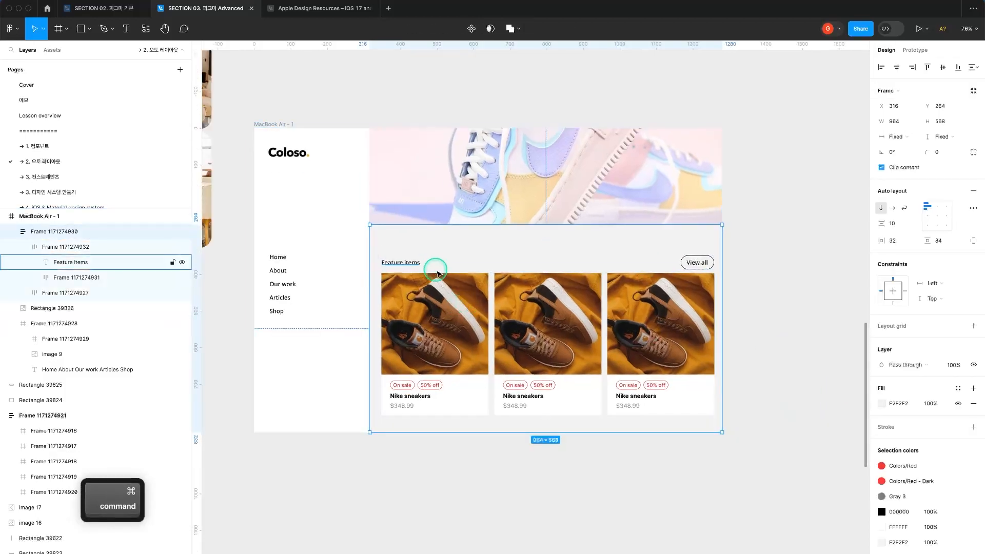
{"action": "left_click", "coordinate": [403, 263], "text": "super"}
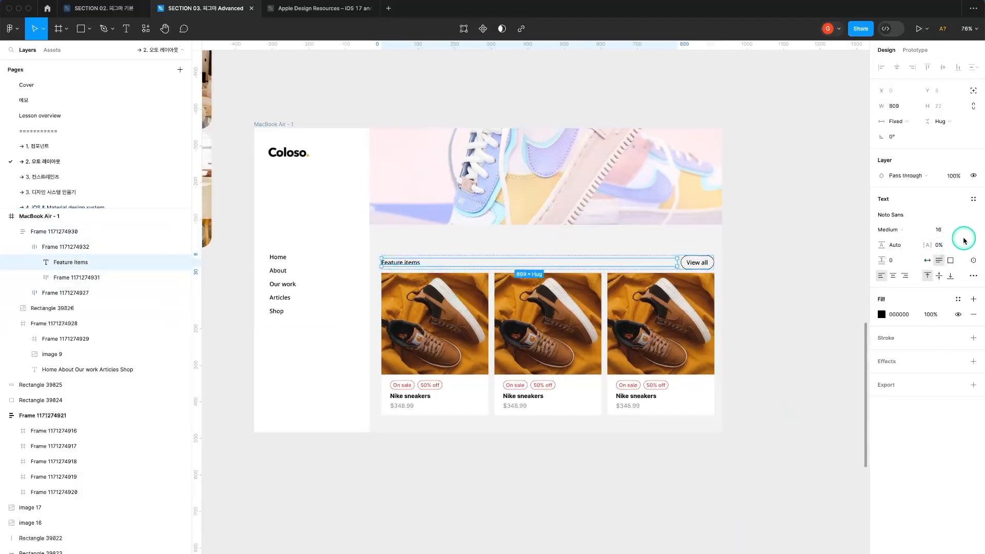
{"action": "type", "text": "24"}
{"action": "key", "text": "Return"}
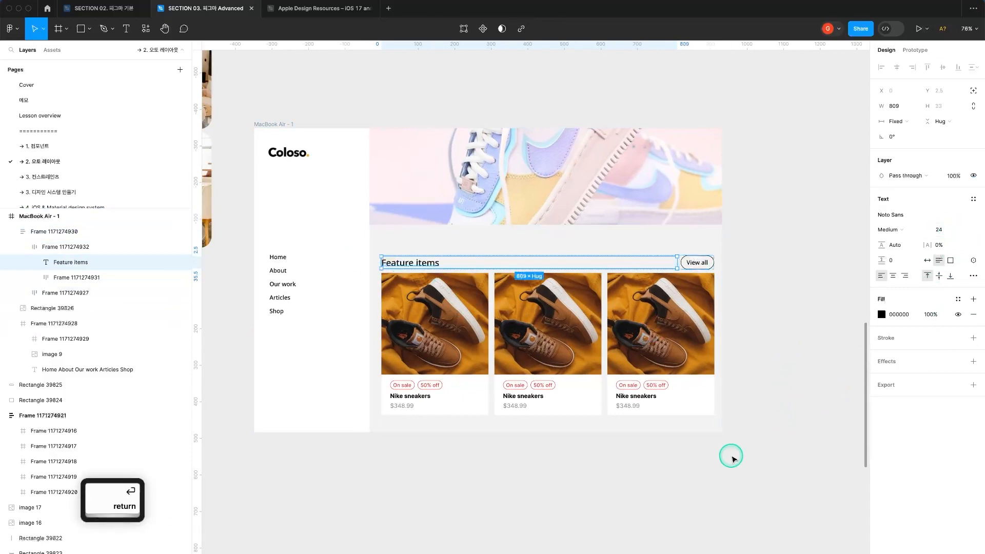
Duplicate all three sneaker cards inside the card row frame.
{"action": "left_click", "coordinate": [468, 346]}
{"action": "left_click", "coordinate": [451, 334]}
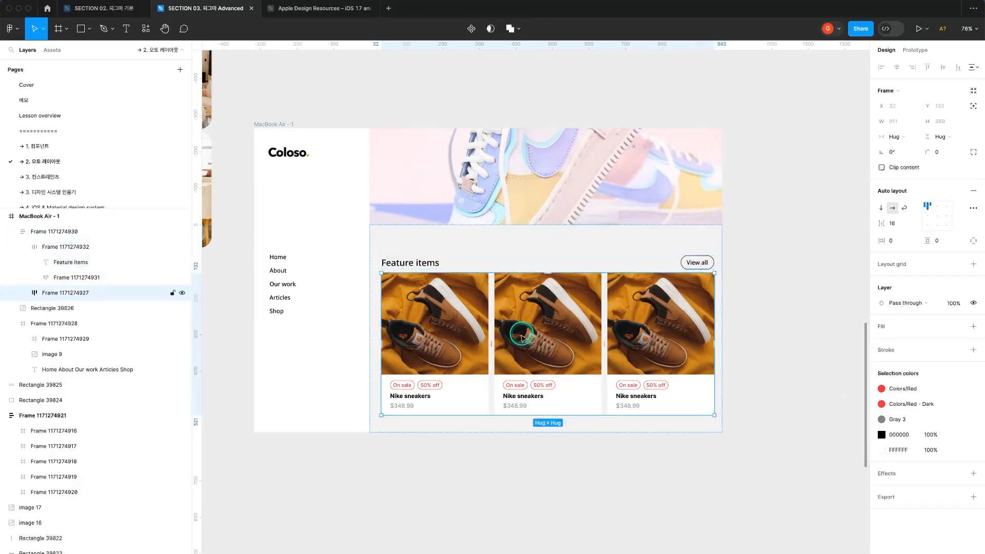
{"action": "left_click", "coordinate": [23, 292]}
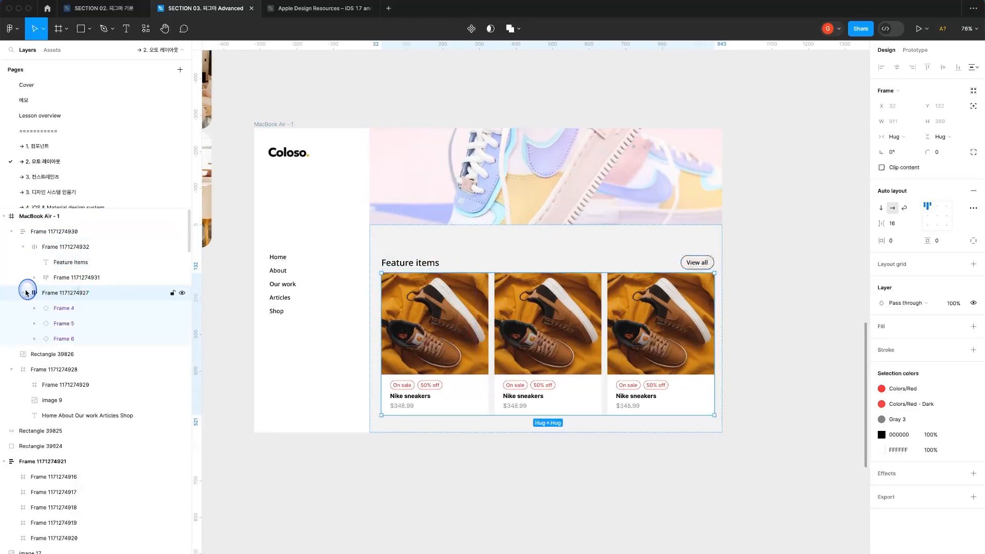
{"action": "left_click", "coordinate": [62, 308]}
{"action": "left_click", "coordinate": [146, 338], "text": "shift"}
{"action": "key", "text": "super+d"}
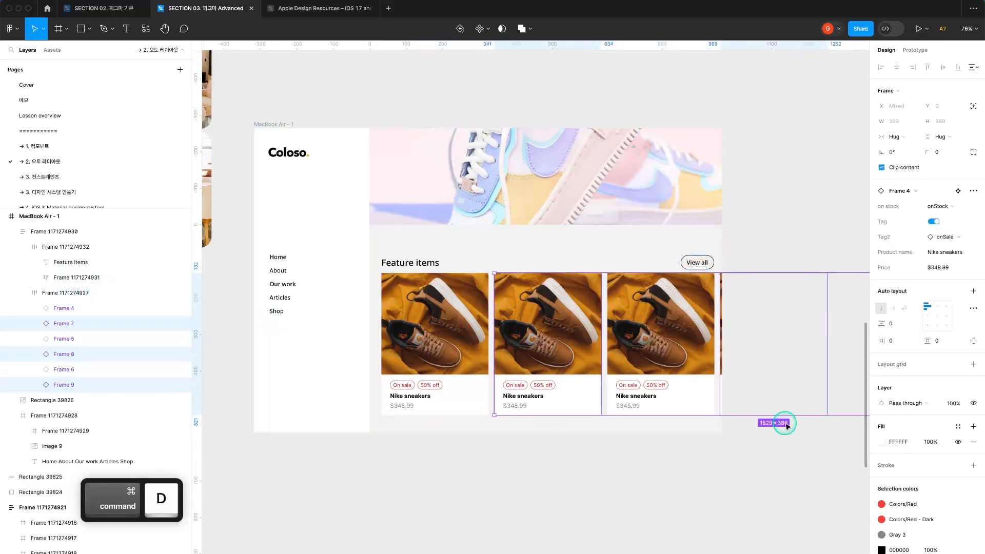
Set the card row's auto layout to wrap and narrow the frame to 911 so three cards fit per row.
{"action": "left_click", "coordinate": [705, 444], "text": "alt"}
{"action": "left_click_drag", "start_coordinate": [710, 450], "coordinate": [474, 383]}
{"action": "left_click", "coordinate": [66, 292]}
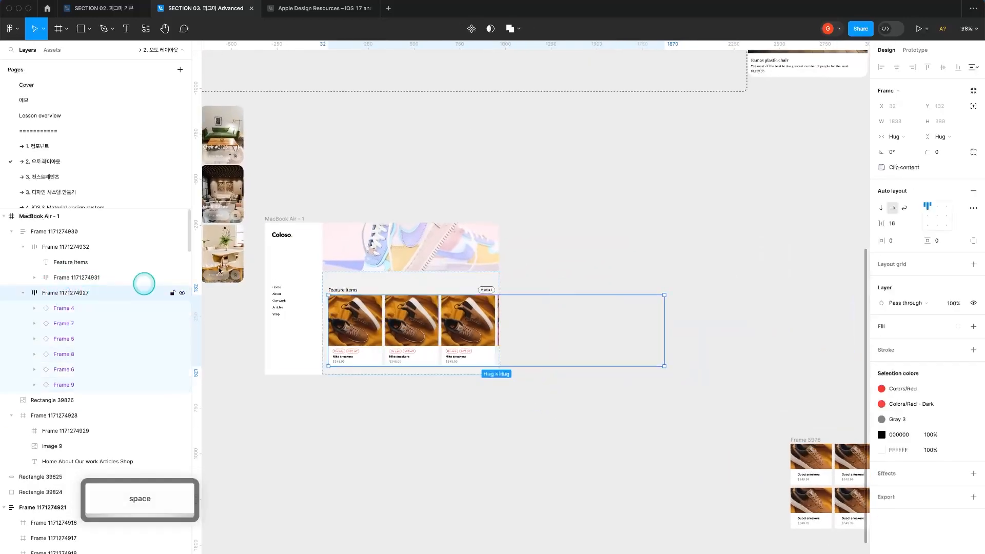
{"action": "left_click", "coordinate": [906, 208]}
{"action": "left_click_drag", "start_coordinate": [667, 323], "coordinate": [496, 327]}
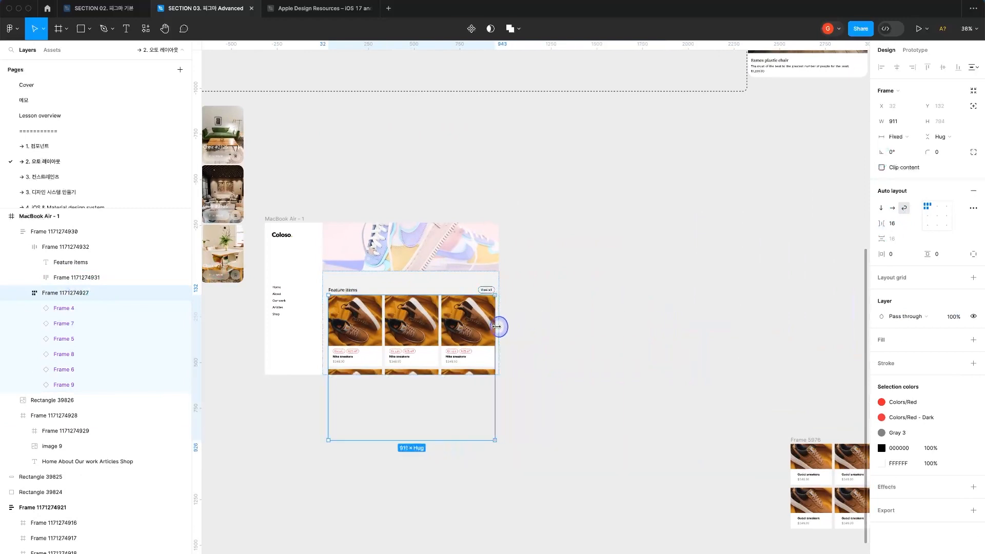
Set the grey sneaker section frame's vertical padding to 32.
{"action": "key", "text": "Escape"}
{"action": "scroll", "coordinate": [558, 325], "scroll_direction": "left", "scroll_amount": 3}
{"action": "left_click", "coordinate": [405, 204]}
{"action": "left_click_drag", "start_coordinate": [405, 204], "coordinate": [704, 303]}
{"action": "left_click", "coordinate": [749, 230]}
{"action": "key", "text": "z"}
{"action": "left_click", "coordinate": [301, 244]}
{"action": "left_click", "coordinate": [154, 231]}
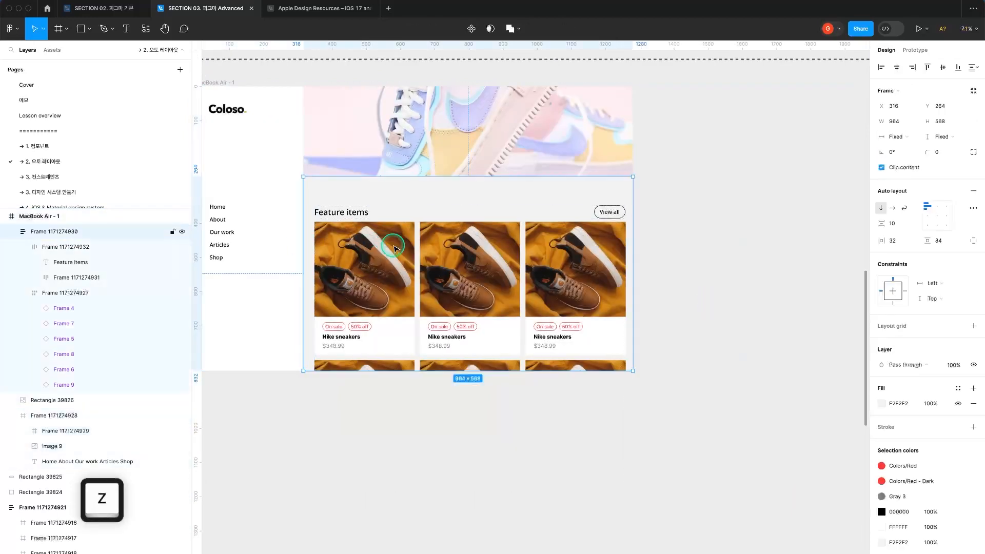
{"action": "left_click", "coordinate": [125, 259]}
{"action": "left_click", "coordinate": [77, 247]}
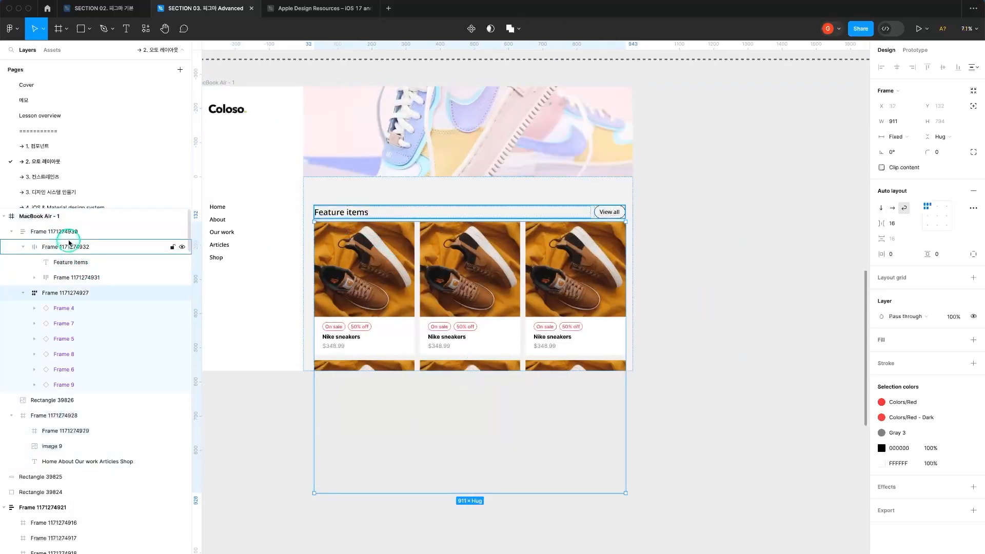
{"action": "left_click", "coordinate": [80, 233]}
{"action": "left_click", "coordinate": [949, 248]}
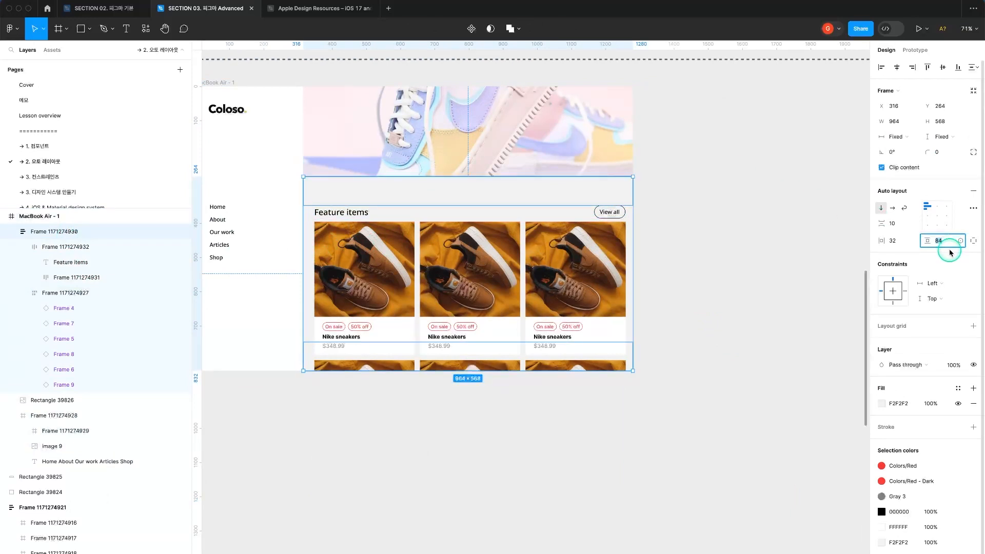
{"action": "type", "text": "32"}
{"action": "key", "text": "Return"}
{"action": "left_click", "coordinate": [736, 362]}
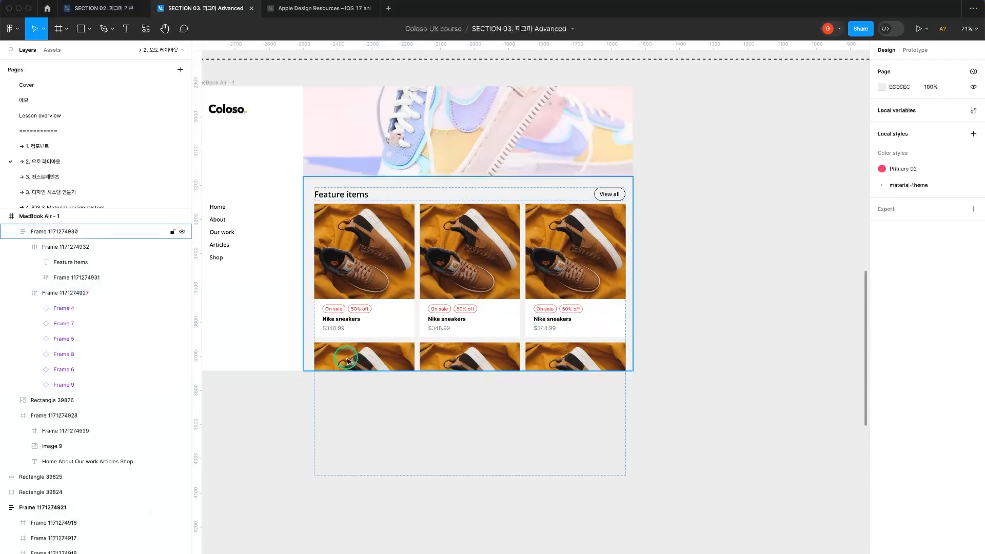
Review the MacBook Air page alongside the reference layout and the chair card grid, and save the file.
{"action": "left_click", "coordinate": [347, 360], "text": "super"}
{"action": "key", "text": "alt+z"}
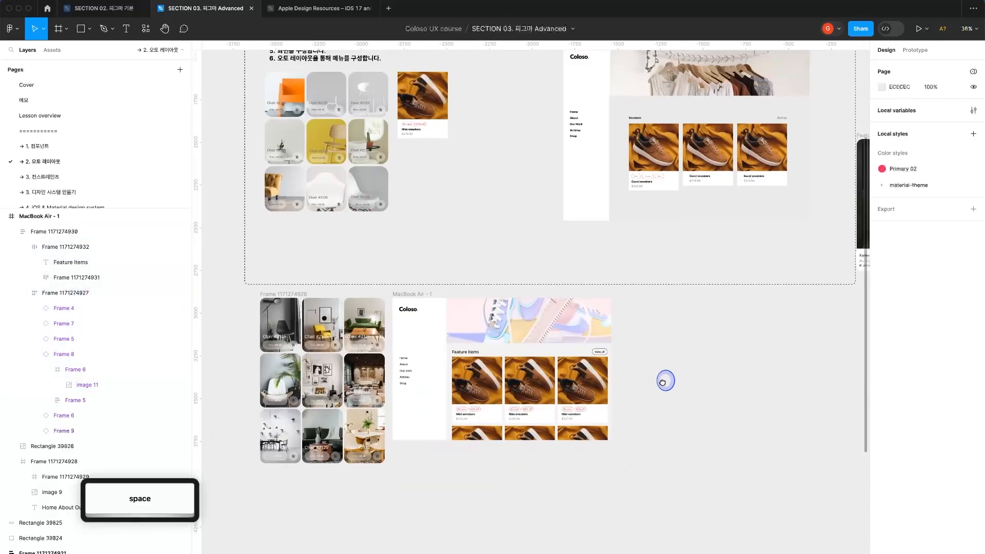
{"action": "left_click_drag", "start_coordinate": [662, 382], "coordinate": [655, 389]}
{"action": "left_click", "coordinate": [402, 299]}
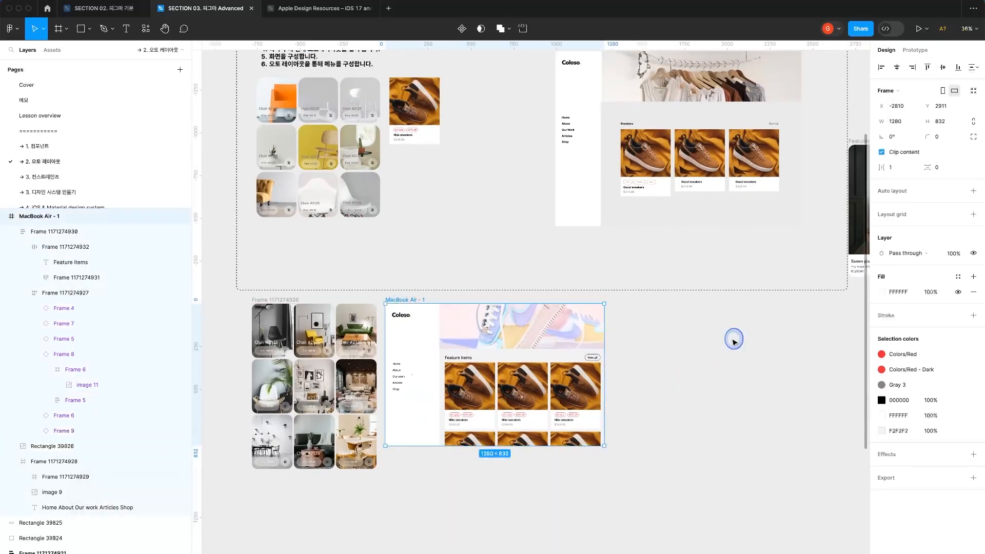
{"action": "left_click", "coordinate": [734, 341]}
{"action": "left_click_drag", "start_coordinate": [703, 343], "coordinate": [672, 343]}
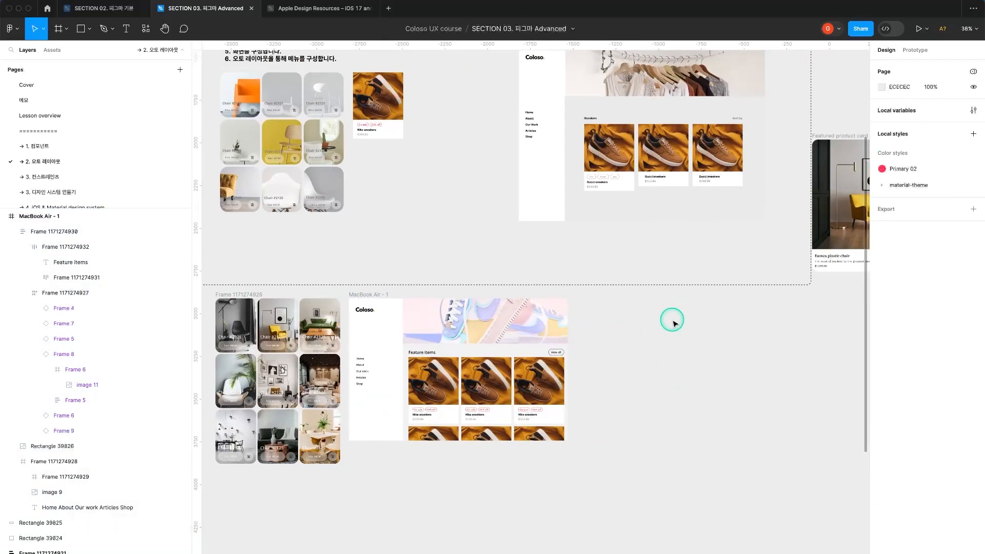
{"action": "key", "text": "z"}
{"action": "left_click_drag", "start_coordinate": [337, 277], "coordinate": [743, 408]}
{"action": "key", "text": "space"}
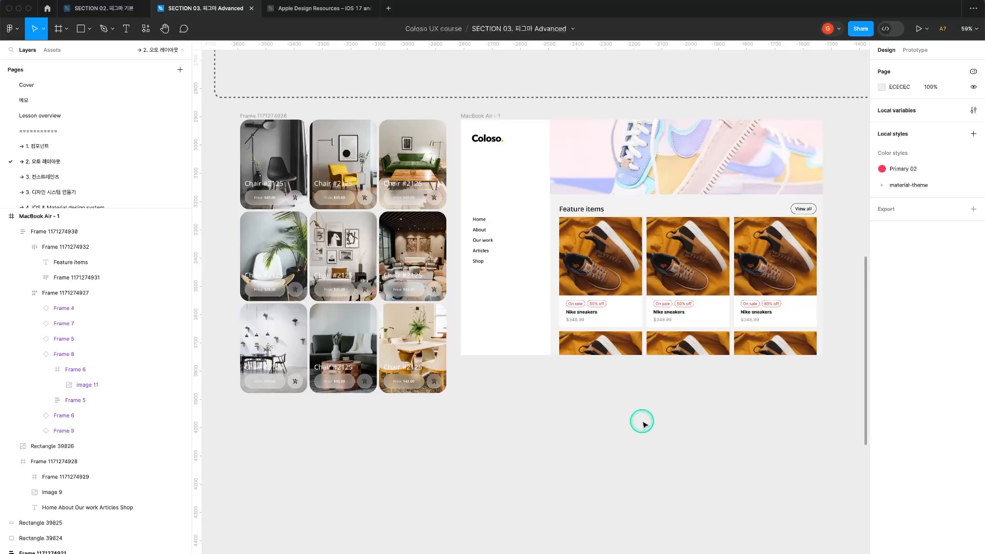
{"action": "key", "text": "super+s"}
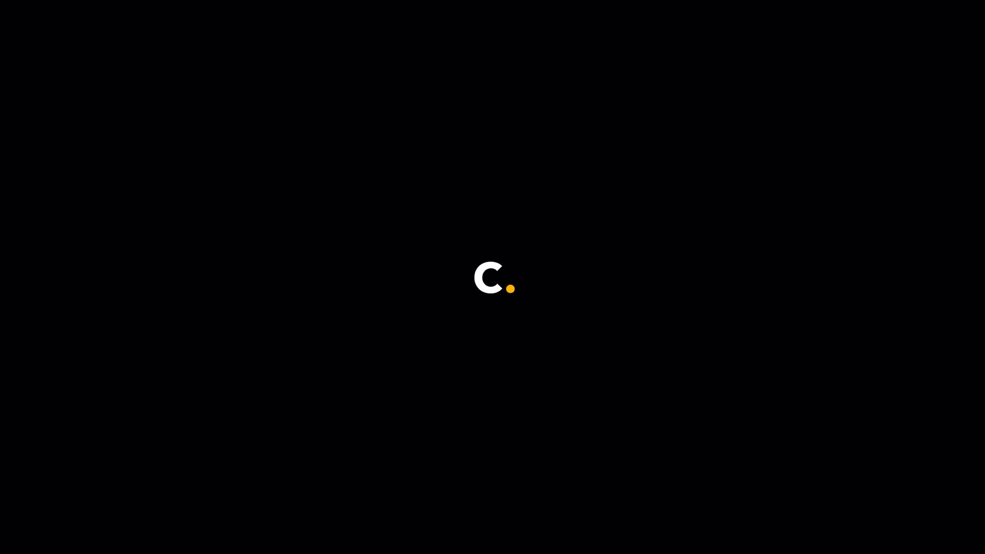